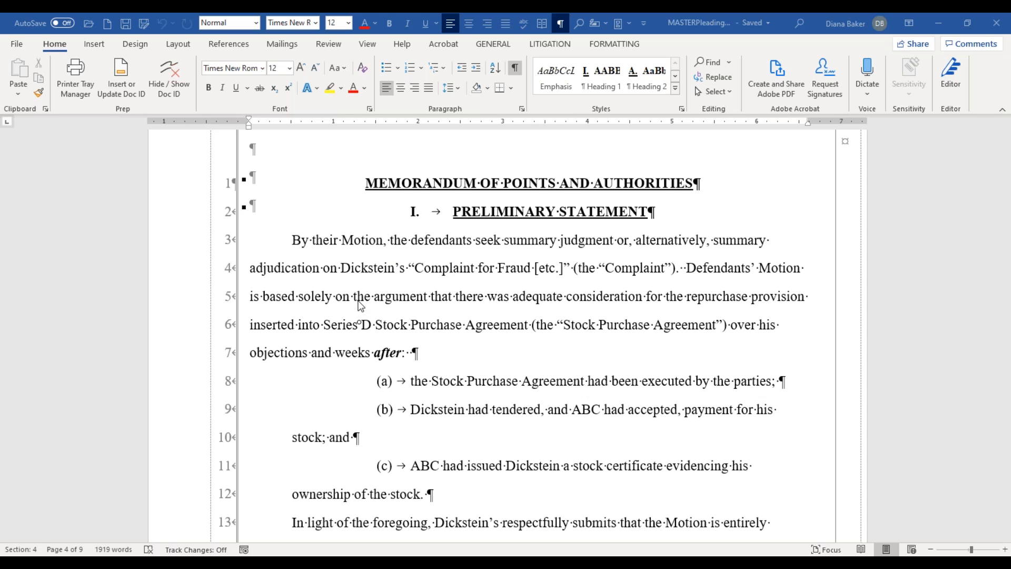
Reveal the formatting of the body paragraph at line 4 and of the PRELIMINARY STATEMENT heading, closing the formatting details at the end
click(307, 269)
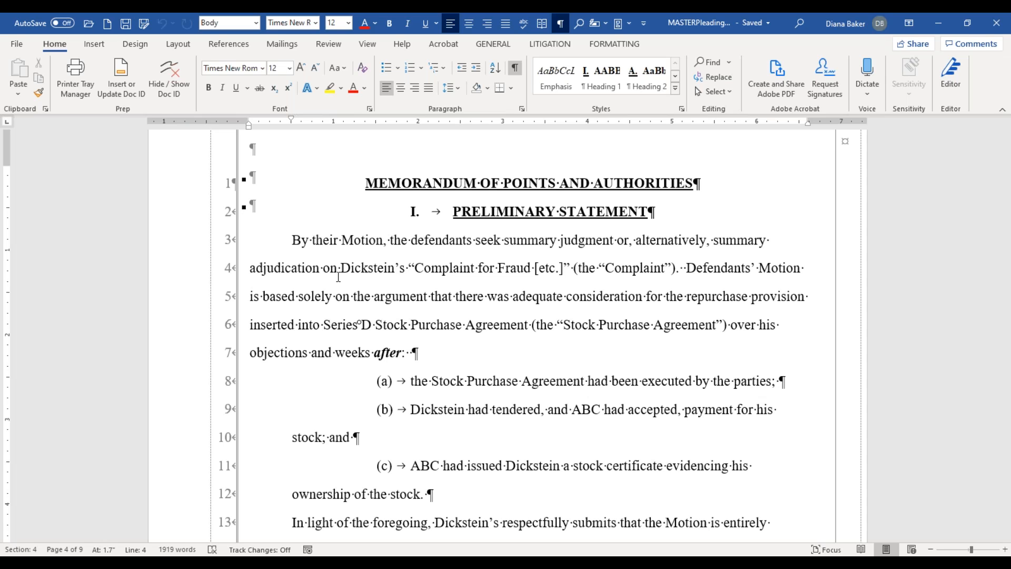
key(shift+F1)
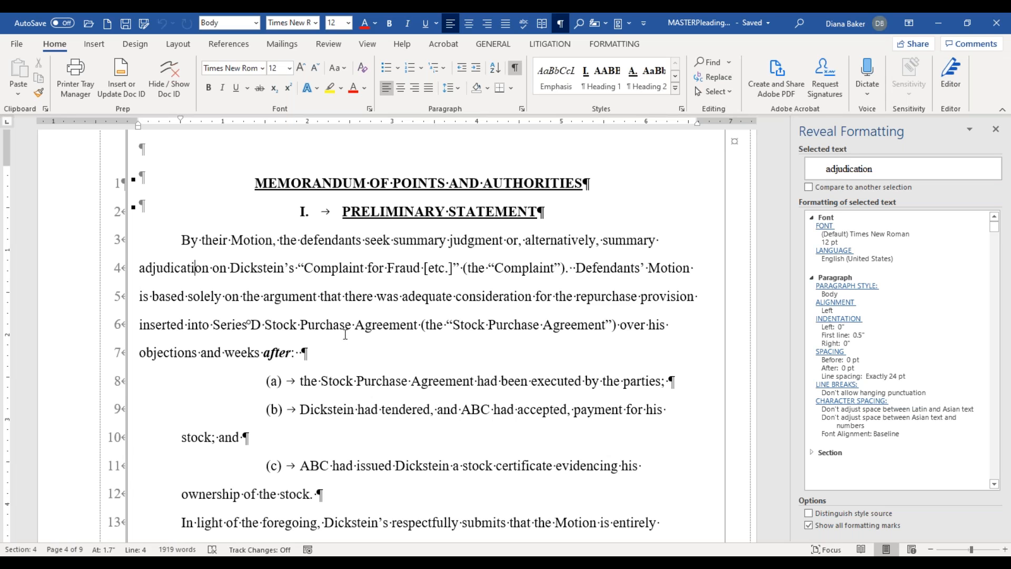
click(361, 211)
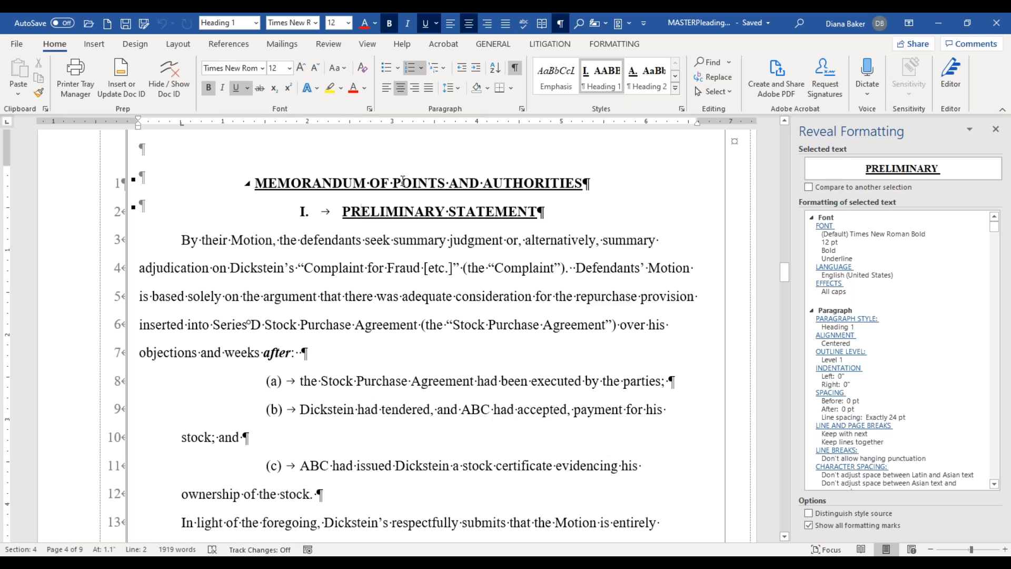
click(406, 213)
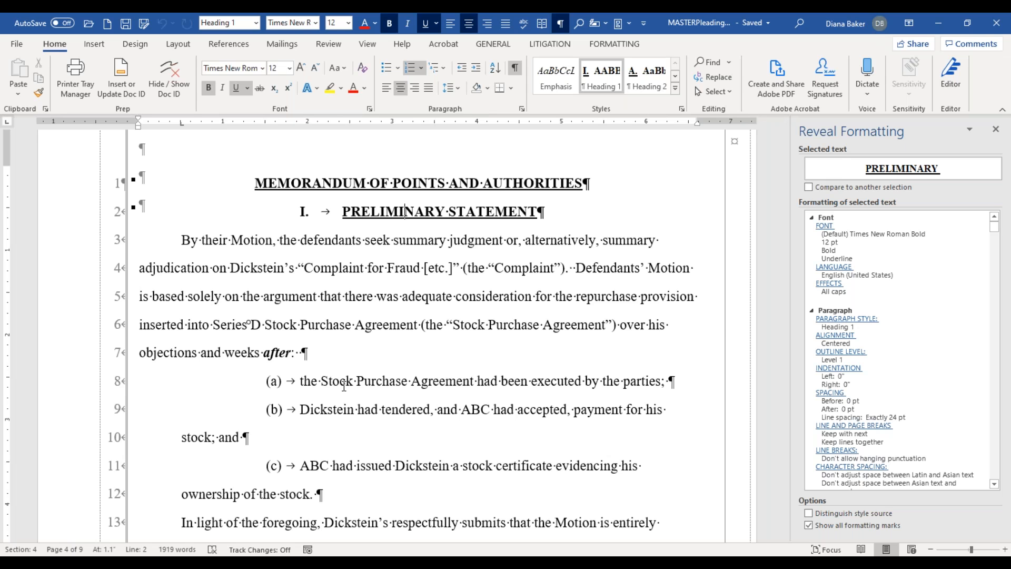
key(shift+F1)
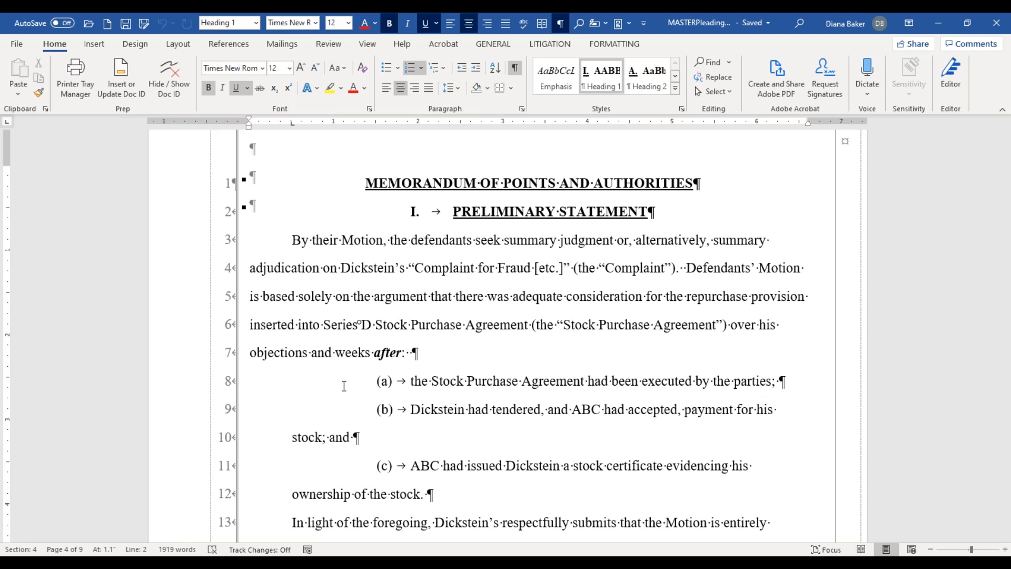
key(shift+F1)
key(shift+F1)
Place the cursor in subparagraph (a), look through the memorandum's first page, and hide the formatting marks briefly before showing them again
click(416, 352)
click(407, 381)
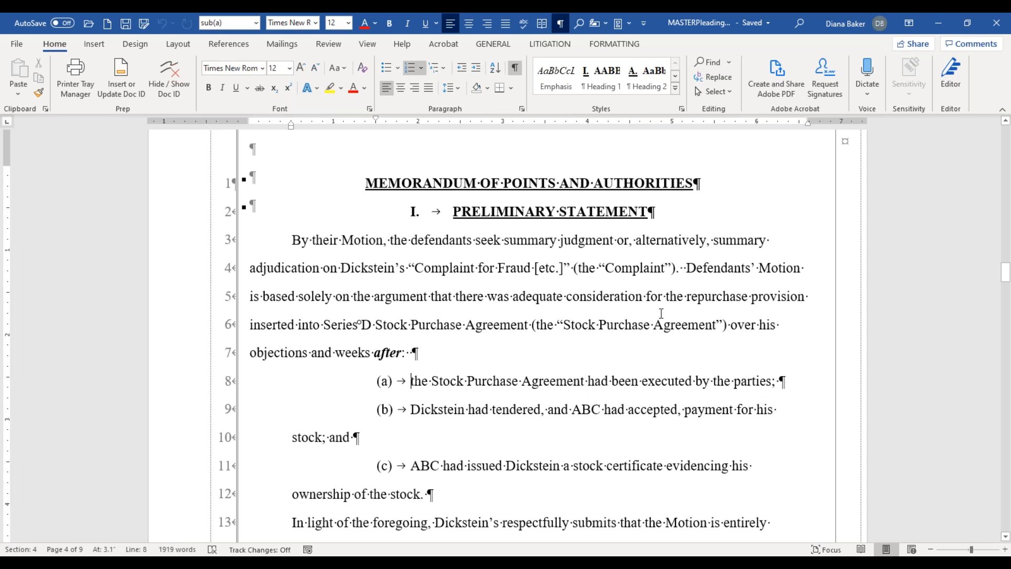
scroll(436, 413, down, 2)
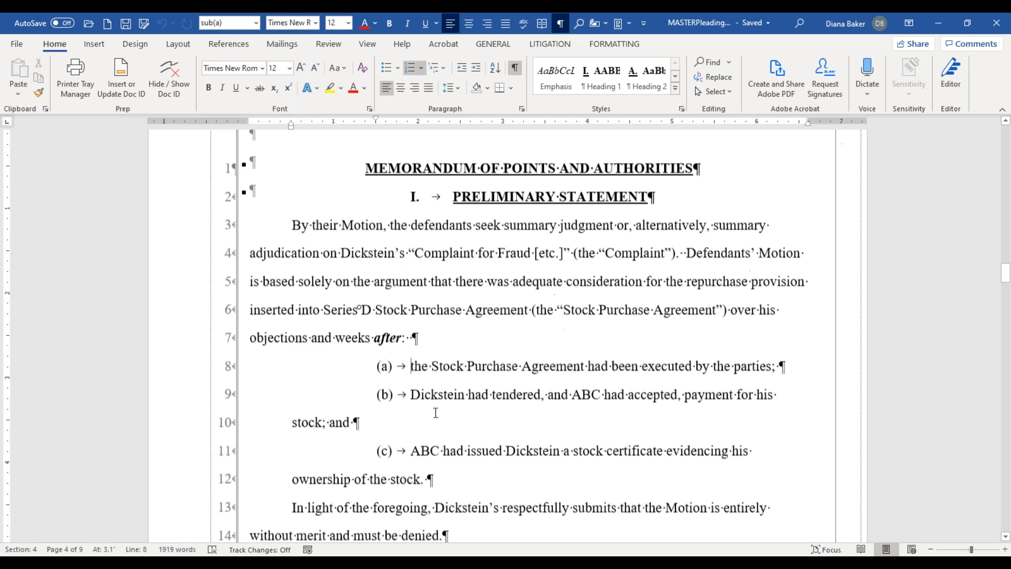
scroll(436, 413, down, 6)
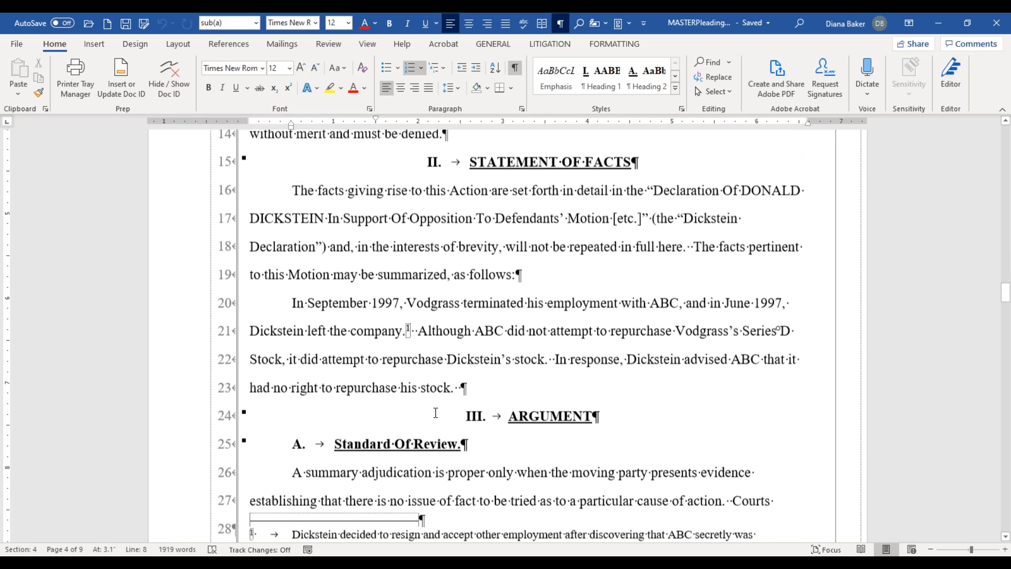
scroll(435, 413, up, 5)
scroll(434, 413, up, 4)
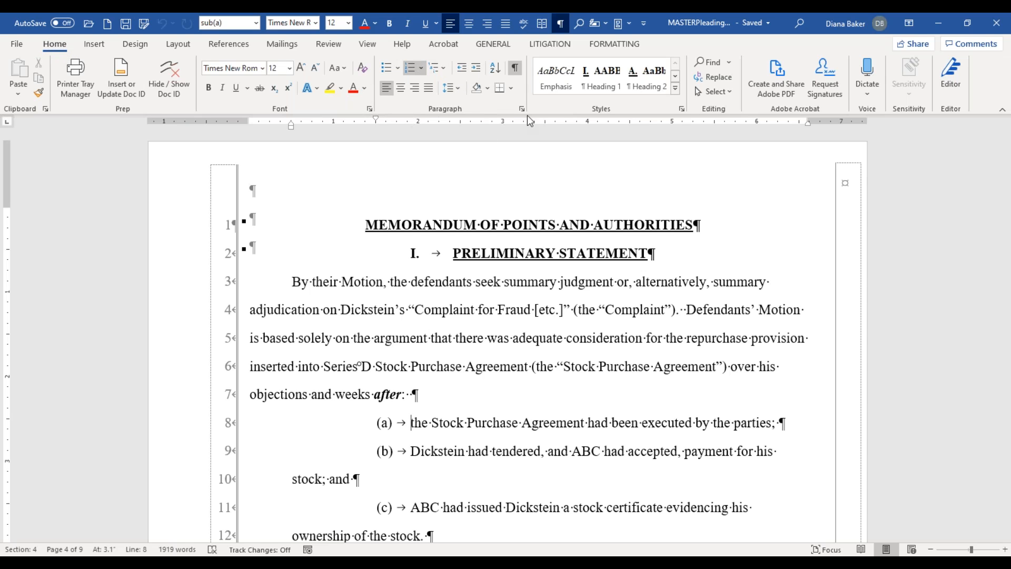
click(515, 68)
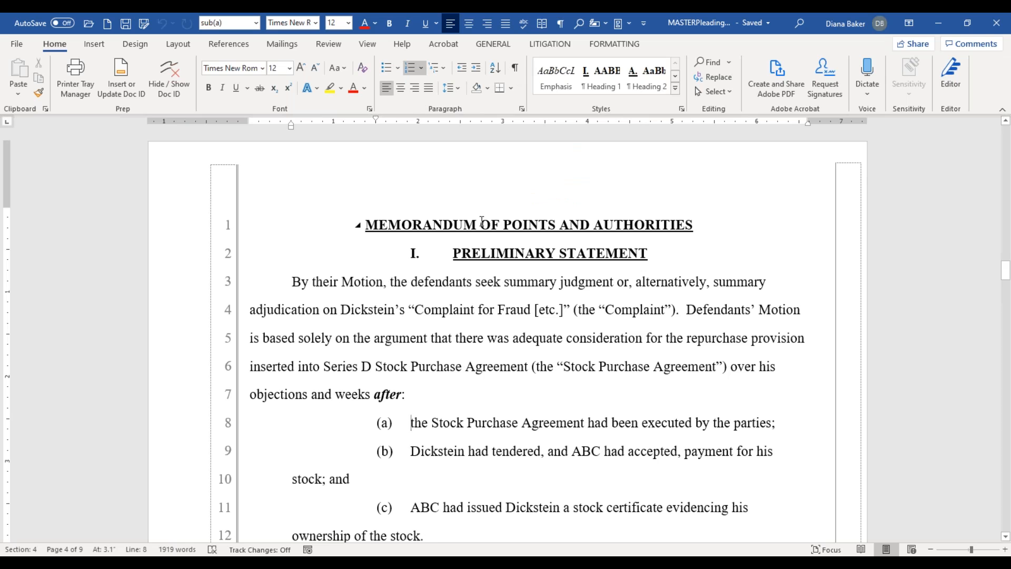
click(515, 68)
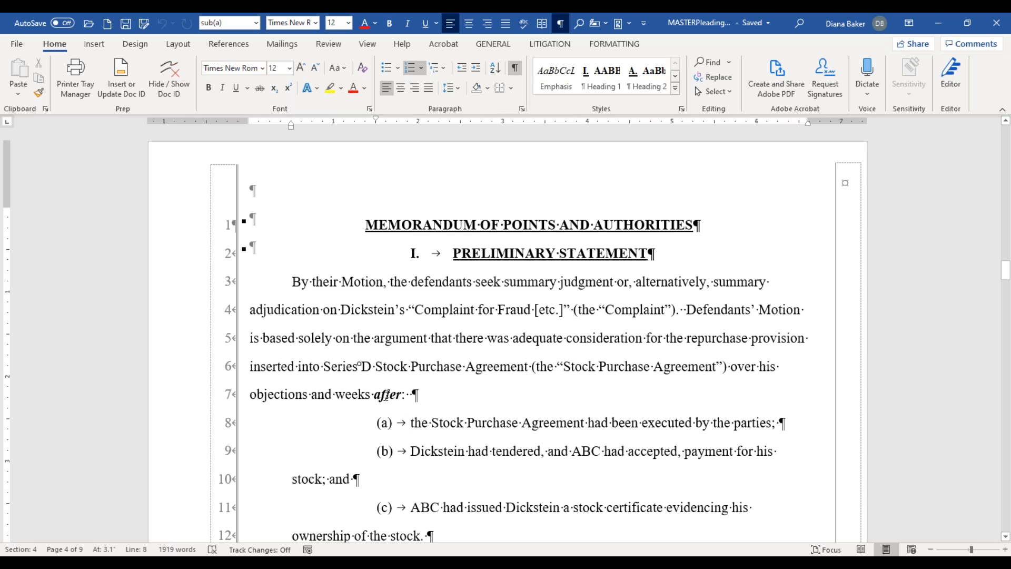
Check the custom page margins of the section containing the body paragraph at line 6, leaving the settings unchanged
click(394, 357)
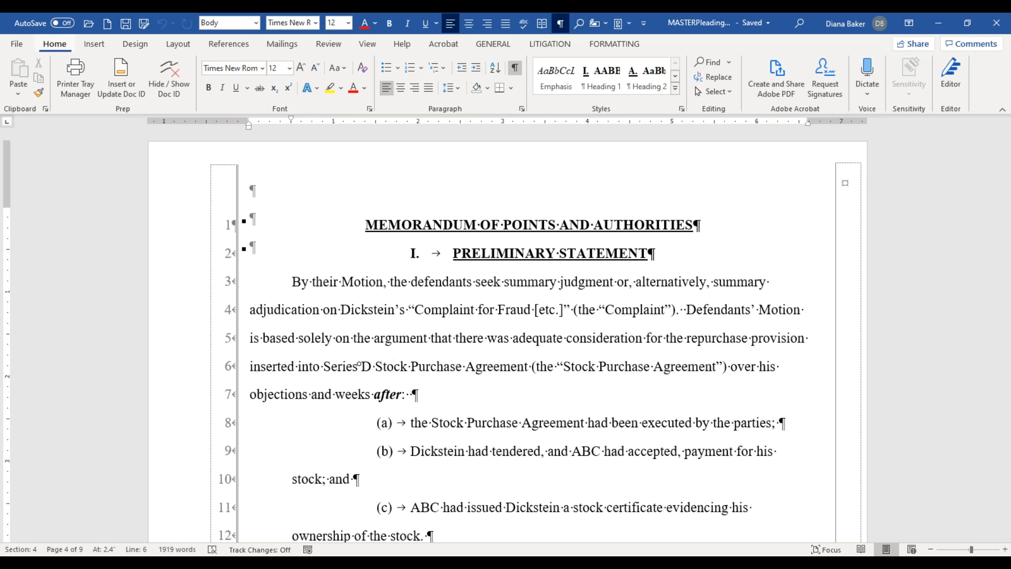
key(alt)
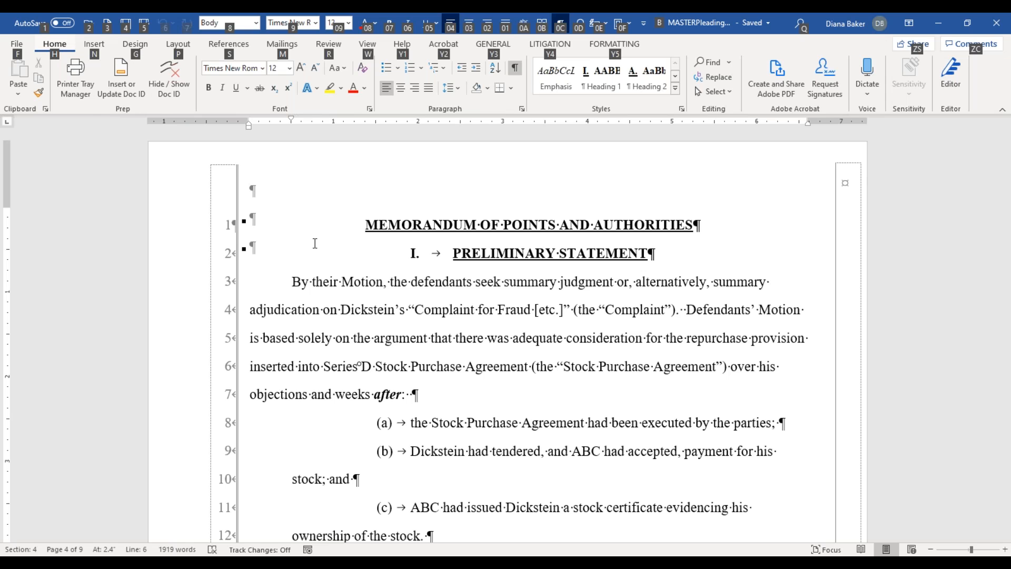
key(p)
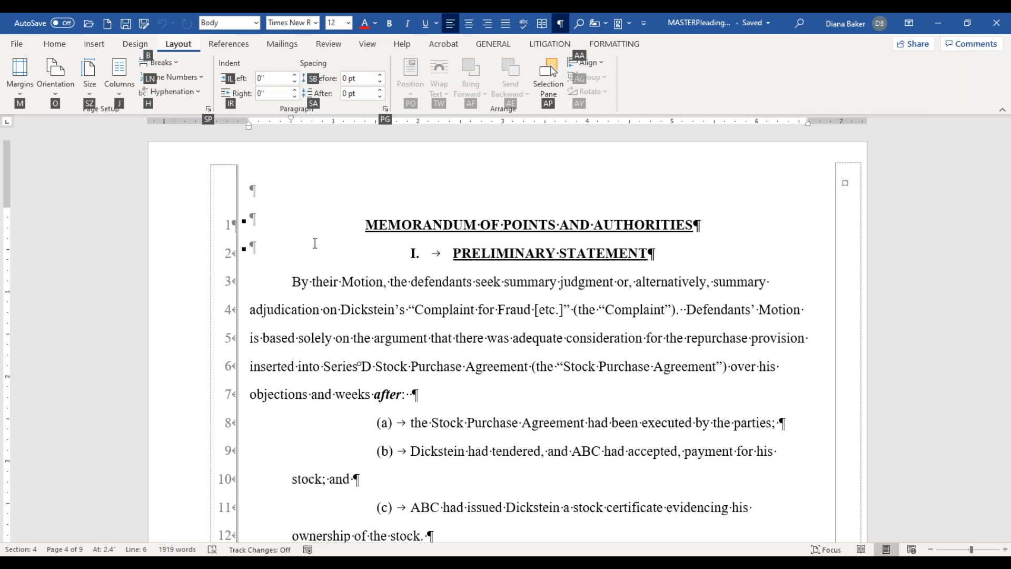
key(m)
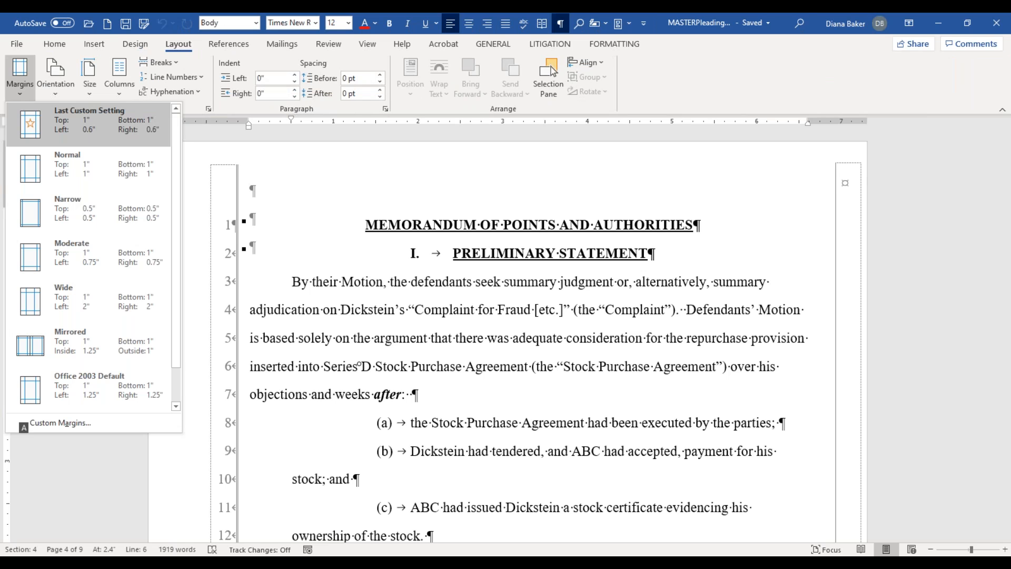
click(47, 428)
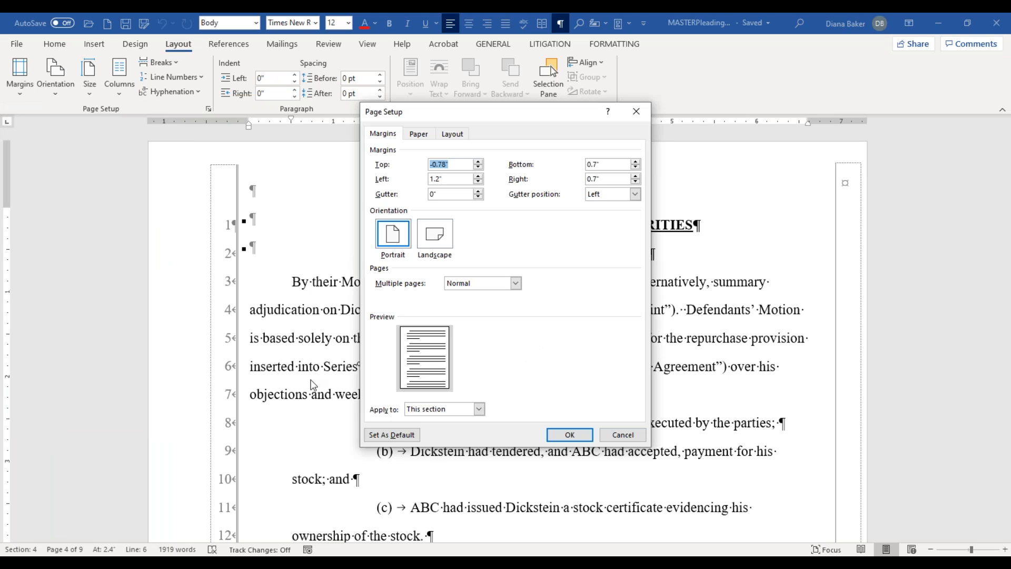
click(619, 435)
key(alt)
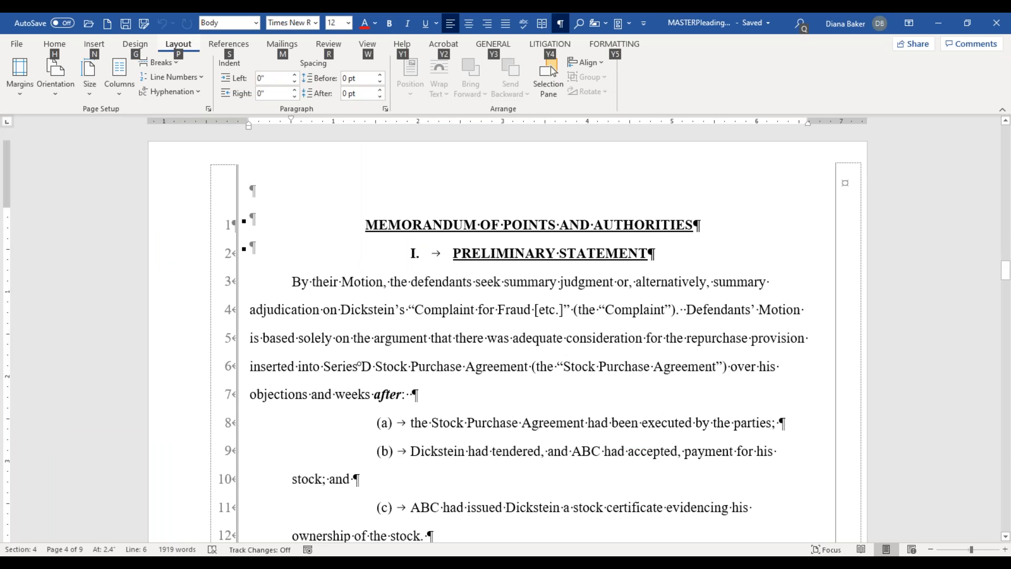
key(alt)
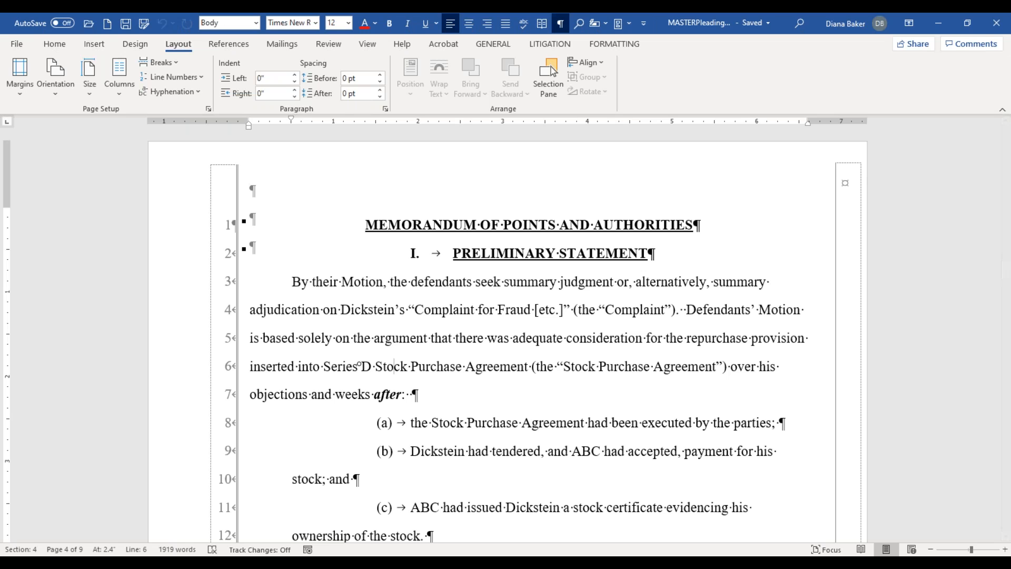
Show the Navigation Pane and jump to the IV. CONCLUSION heading
click(527, 390)
click(365, 44)
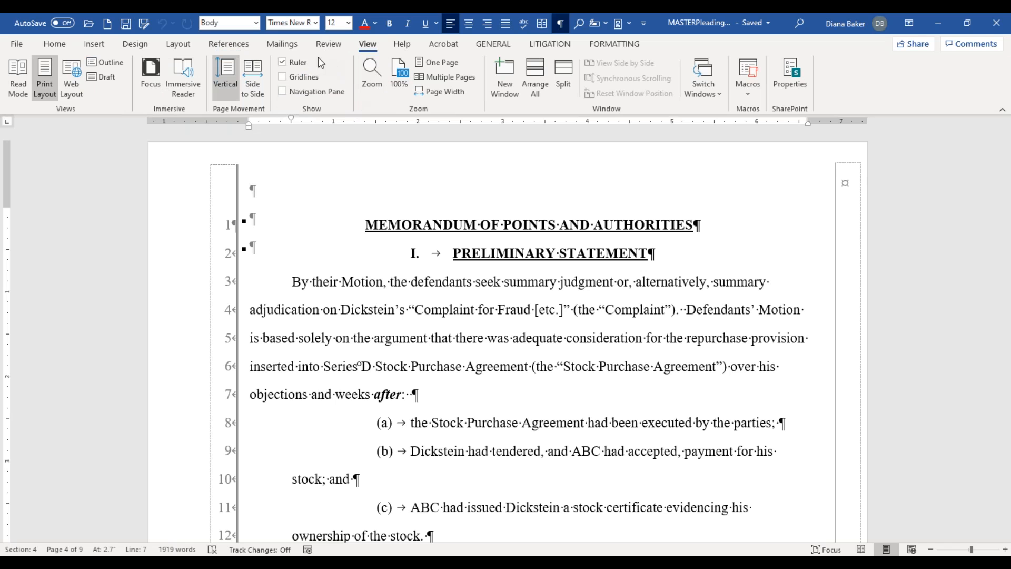
click(284, 93)
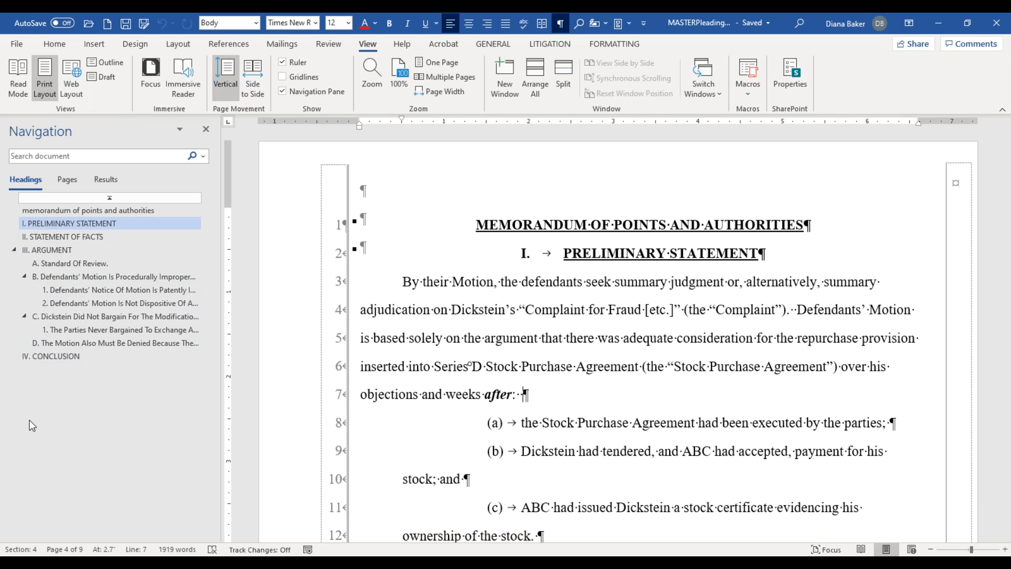
click(51, 356)
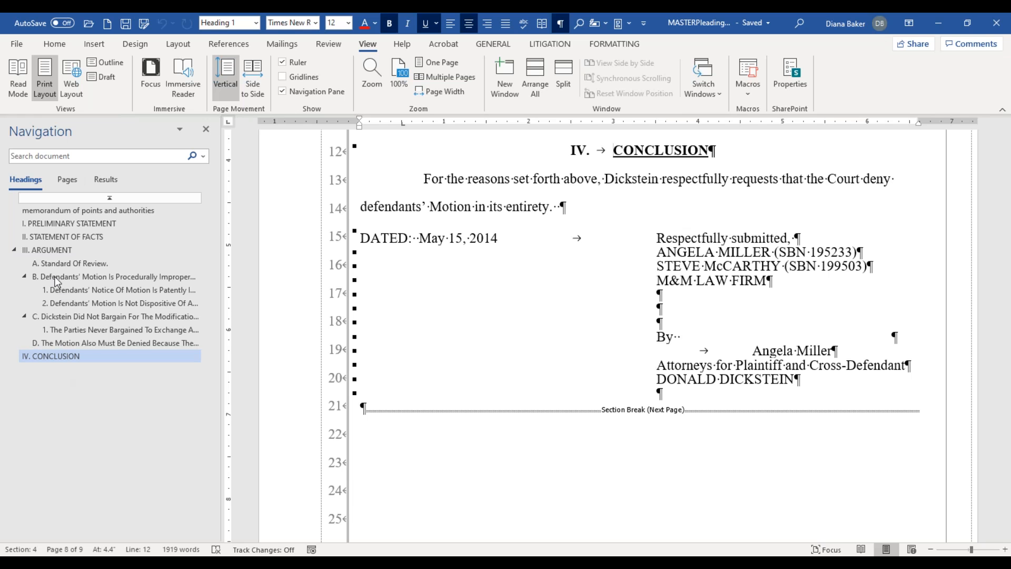
Review the Navigation Pane's page thumbnails, search results and headings views, and close the pane
click(67, 182)
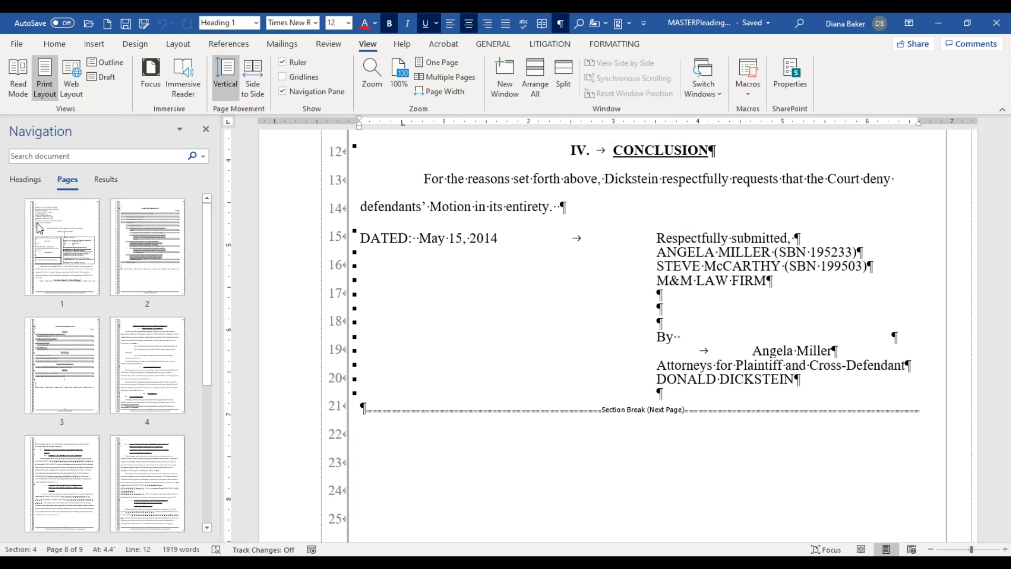
click(114, 179)
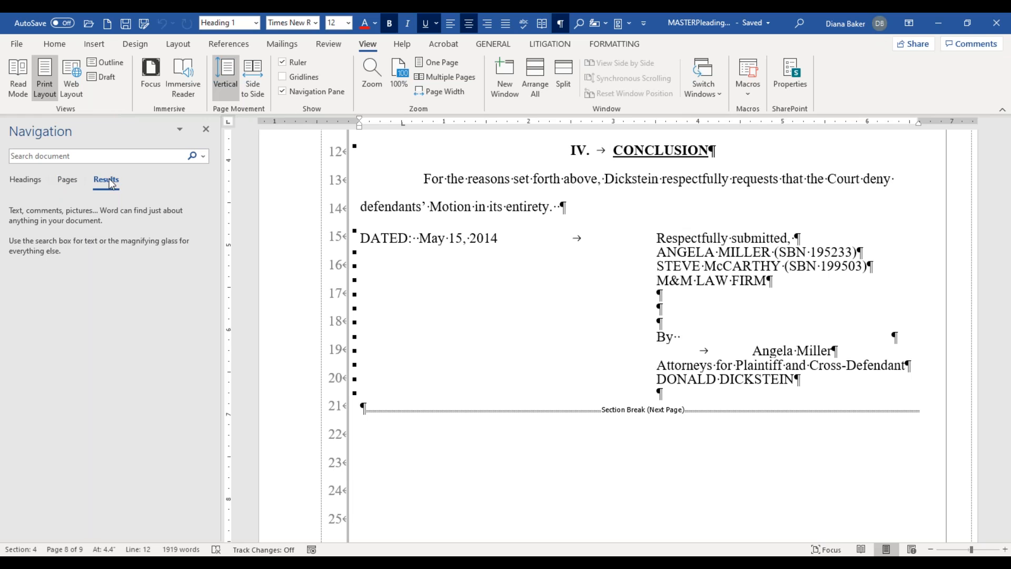
click(25, 182)
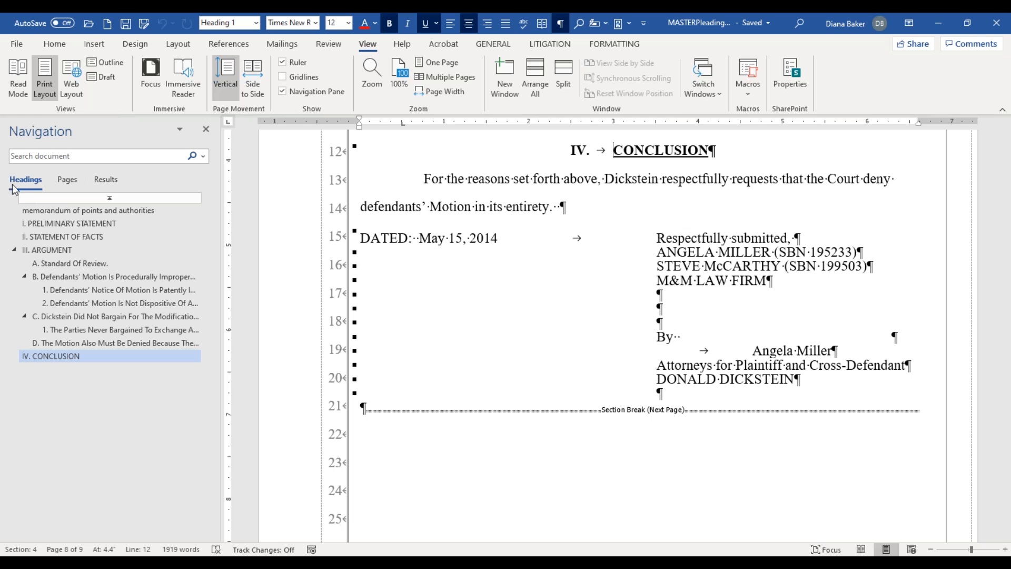
click(66, 185)
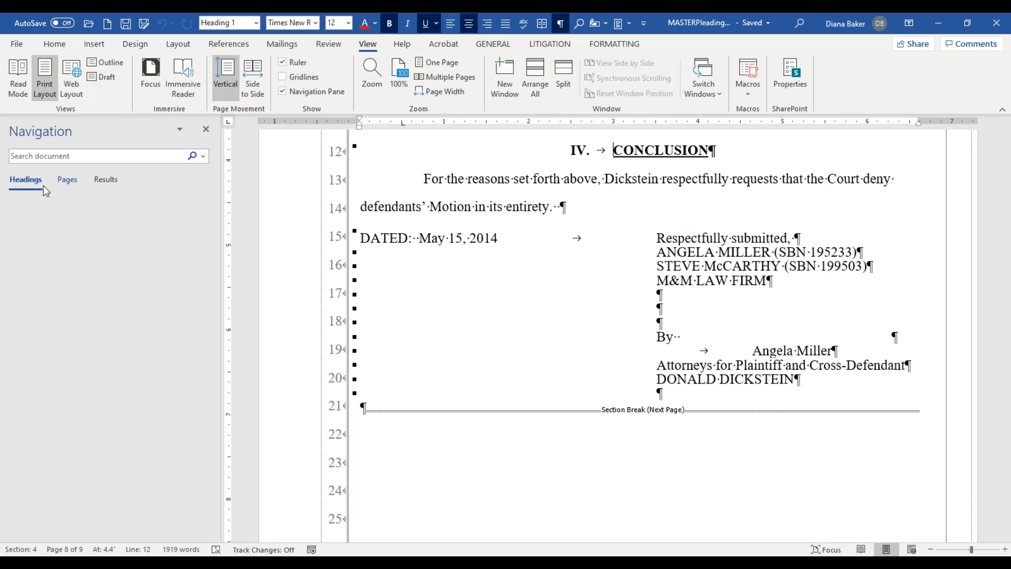
click(39, 184)
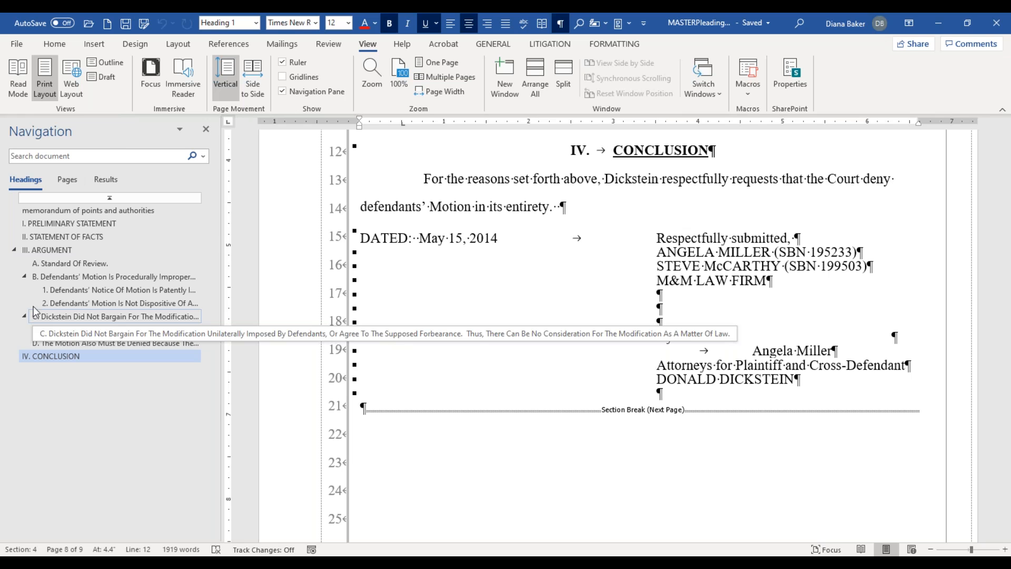
click(35, 318)
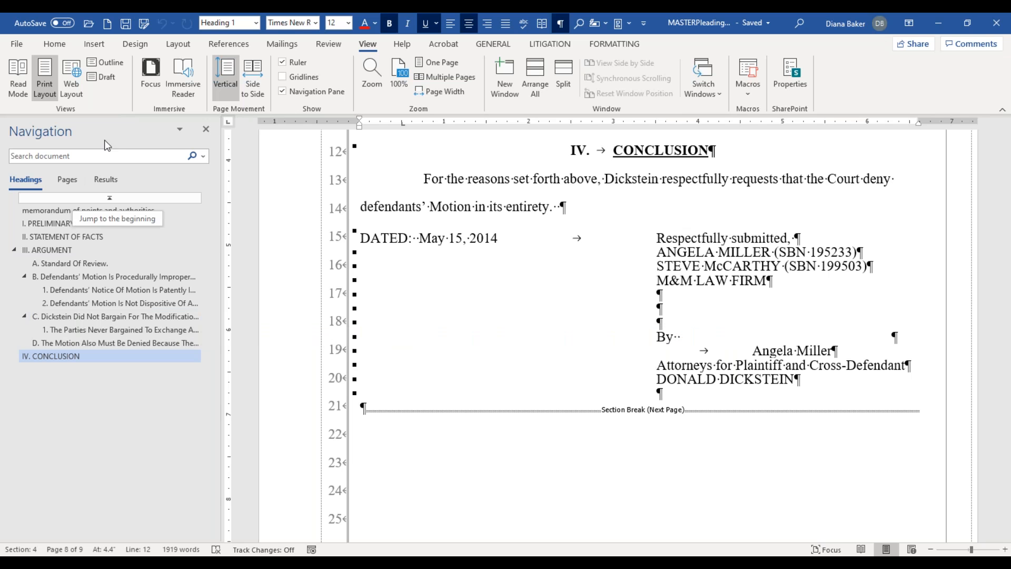
click(206, 129)
Place the cursor in argument heading C and check its style in the full Styles list, closing the list when done
scroll(401, 345, up, 10)
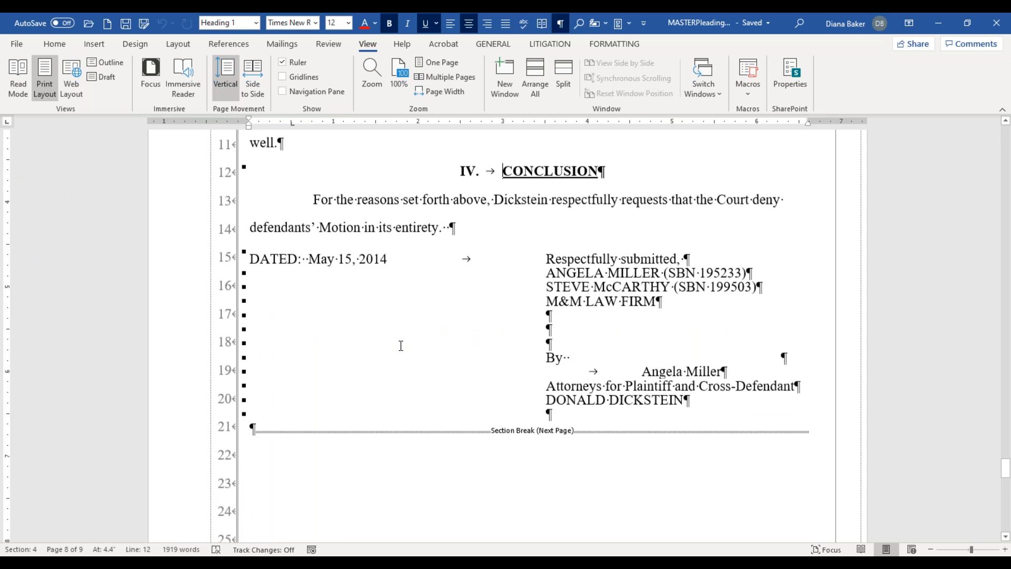
scroll(505, 337, up, 13)
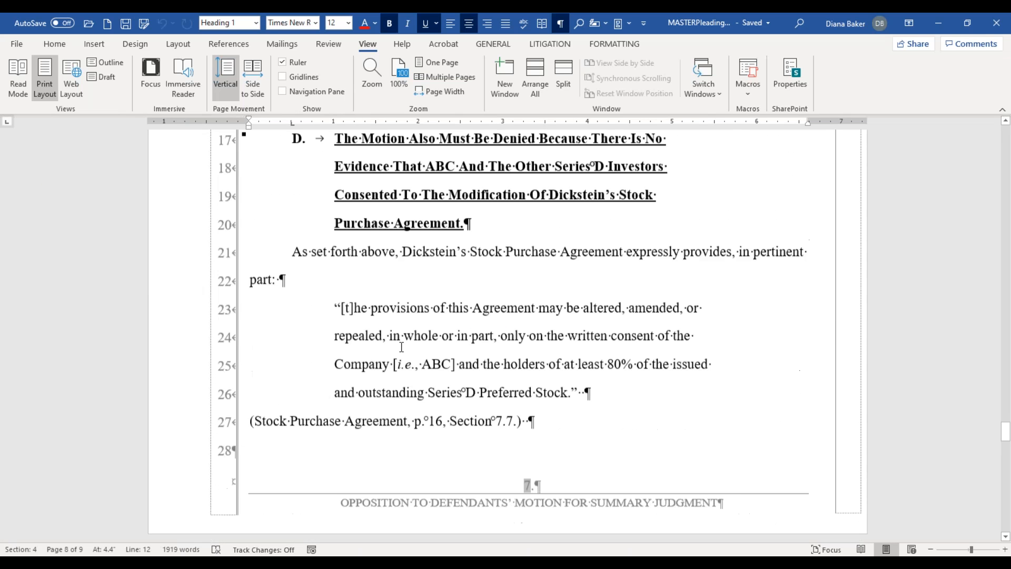
scroll(401, 313, up, 12)
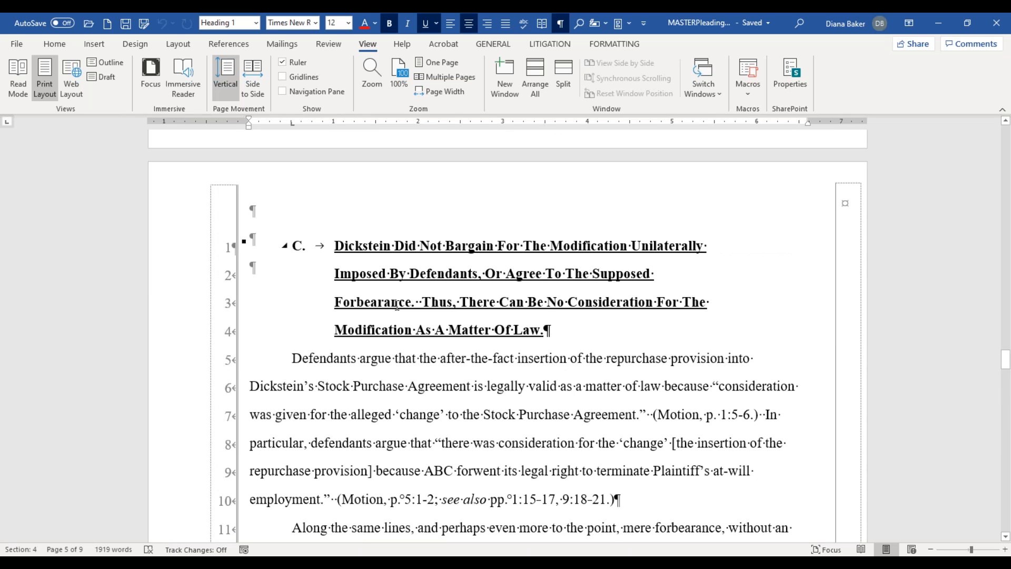
click(396, 304)
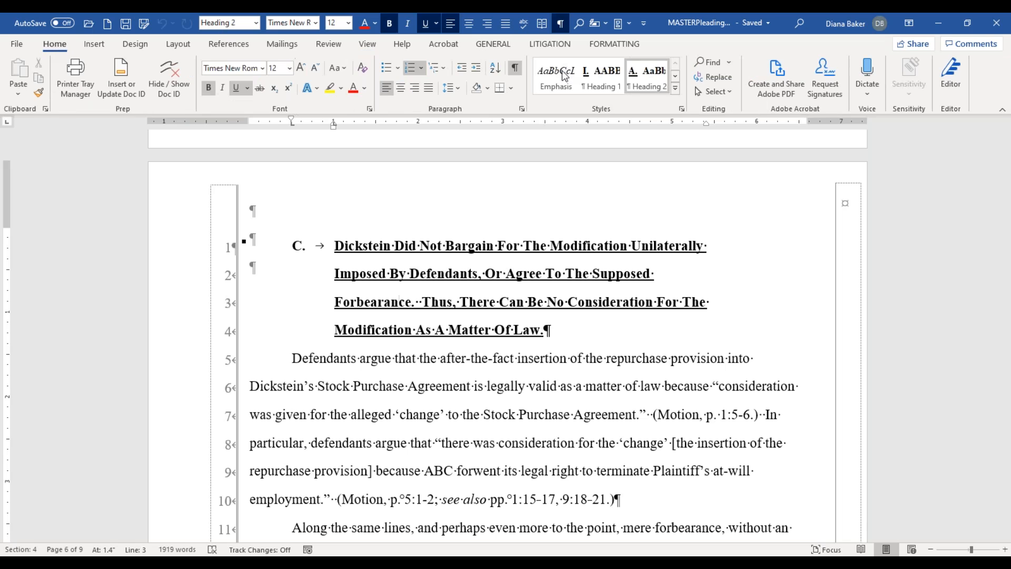
click(681, 109)
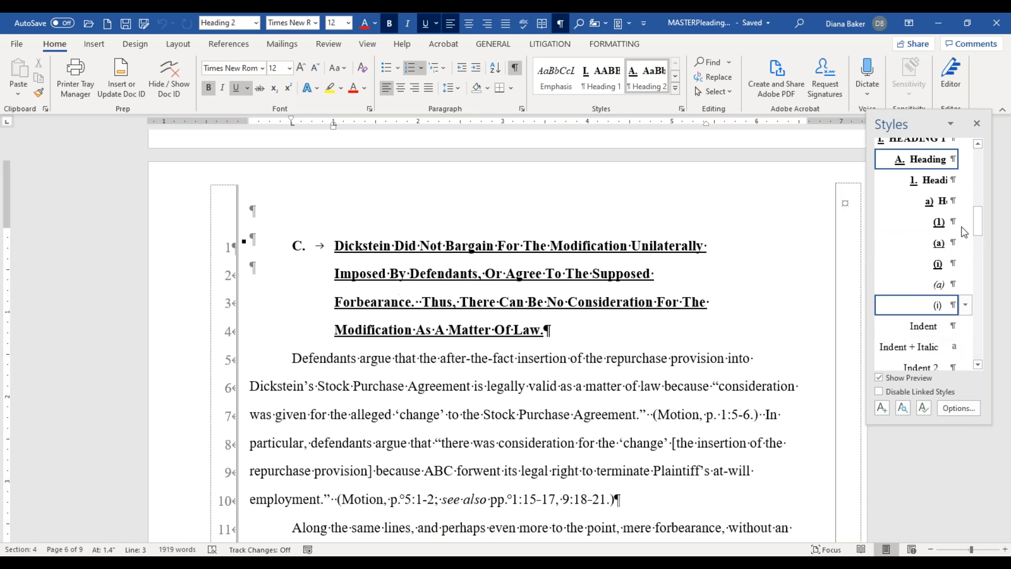
click(978, 124)
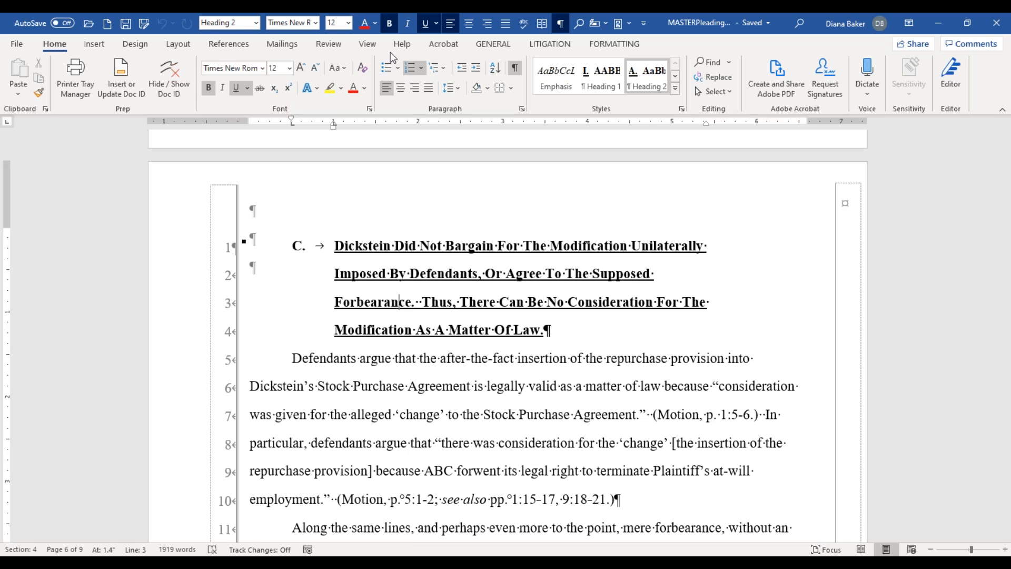
Switch the document to Draft view
click(368, 44)
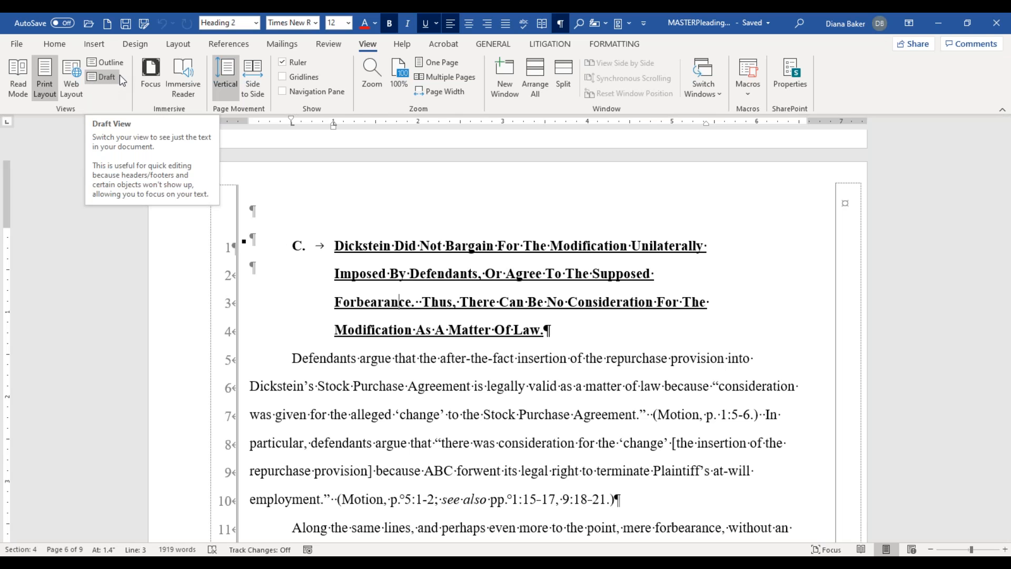
click(94, 78)
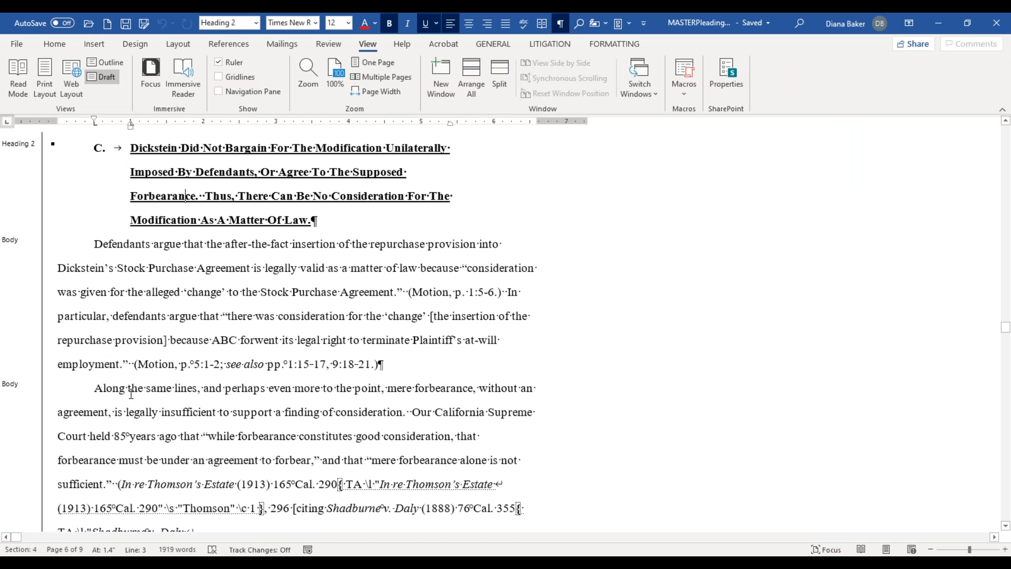
Review the style names shown beside the headings and body paragraphs from argument heading C back to heading A
scroll(131, 394, up, 3)
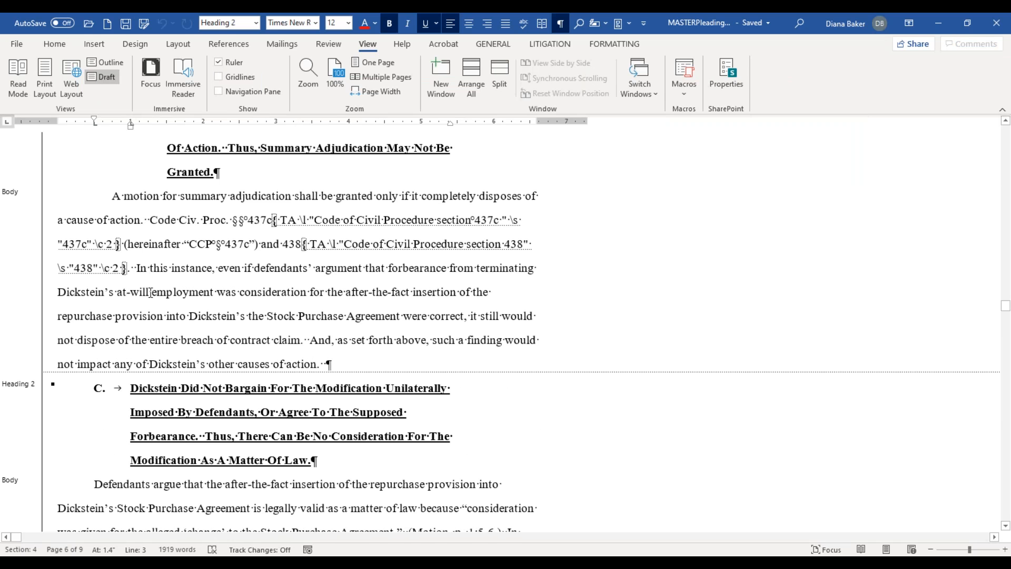
scroll(151, 293, up, 2)
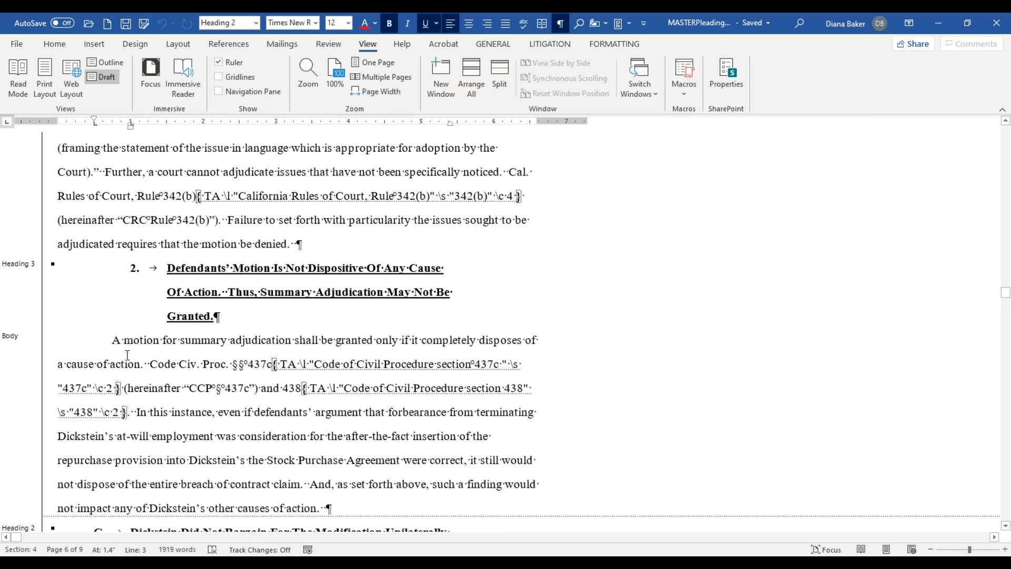
scroll(127, 355, up, 3)
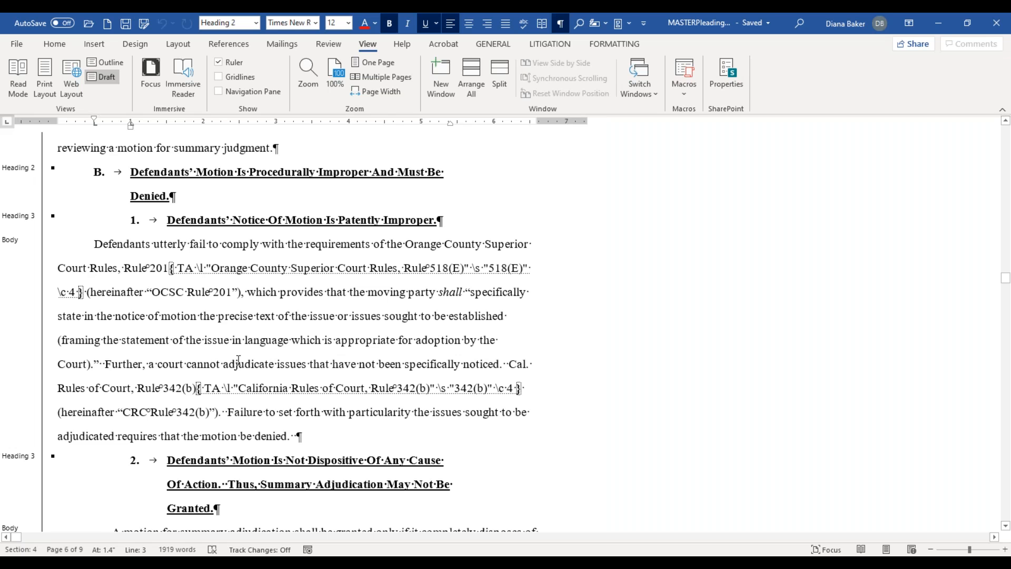
scroll(239, 360, up, 2)
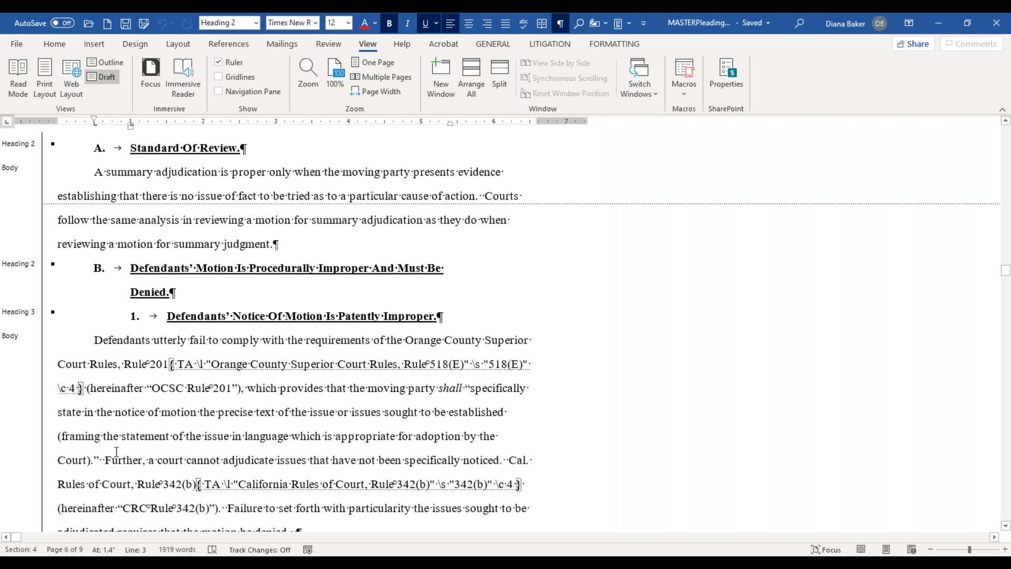
Check the style area pane width for Draft and Outline views in the advanced program options, and cancel without changes
click(20, 45)
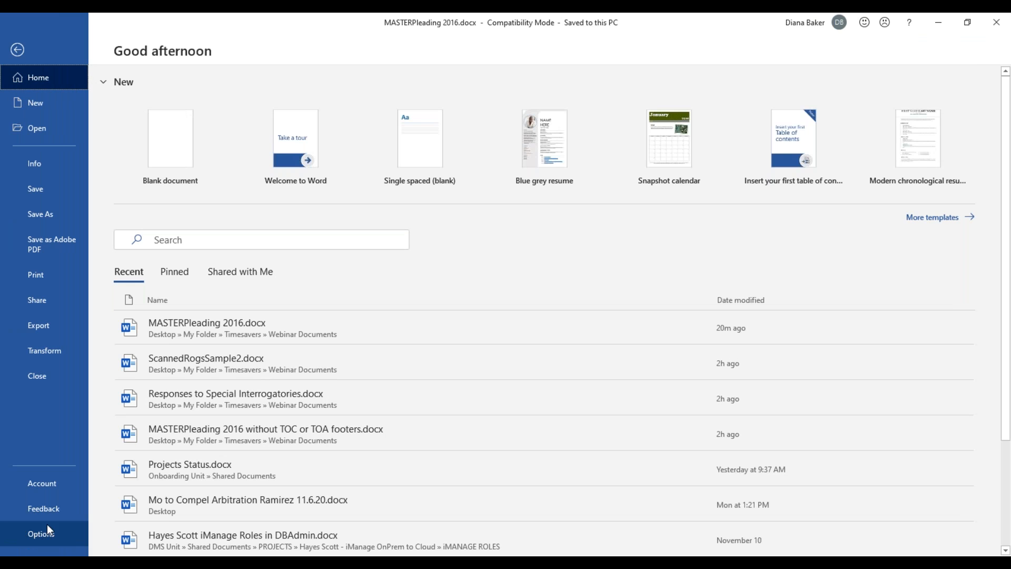
click(42, 533)
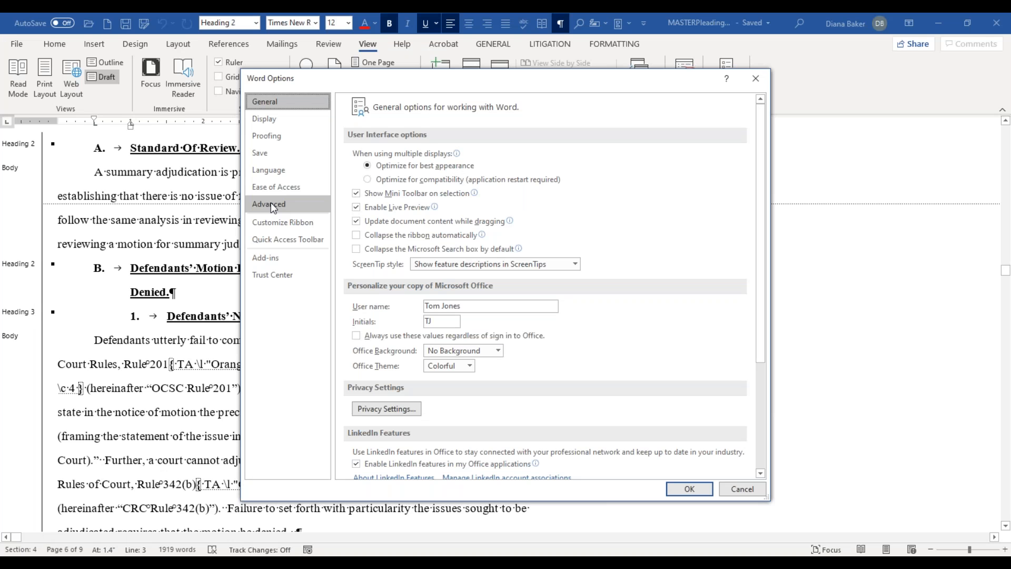
click(270, 206)
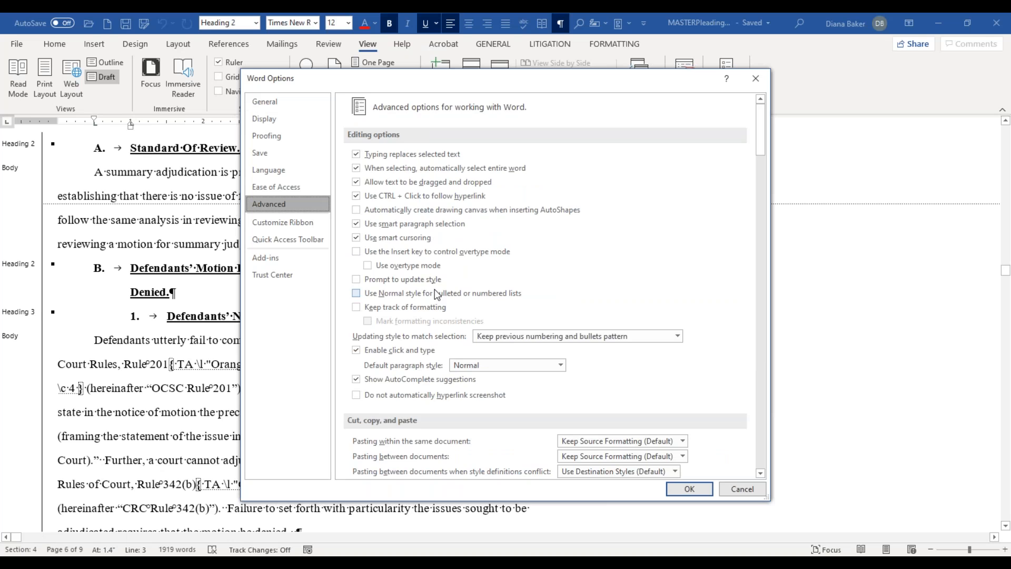
scroll(435, 293, down, 3)
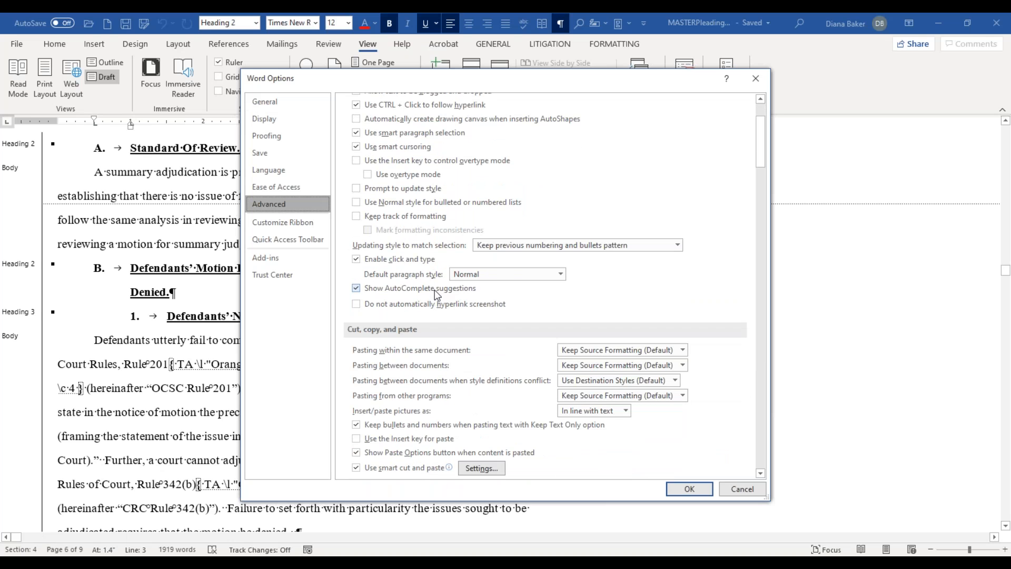
scroll(435, 290, down, 10)
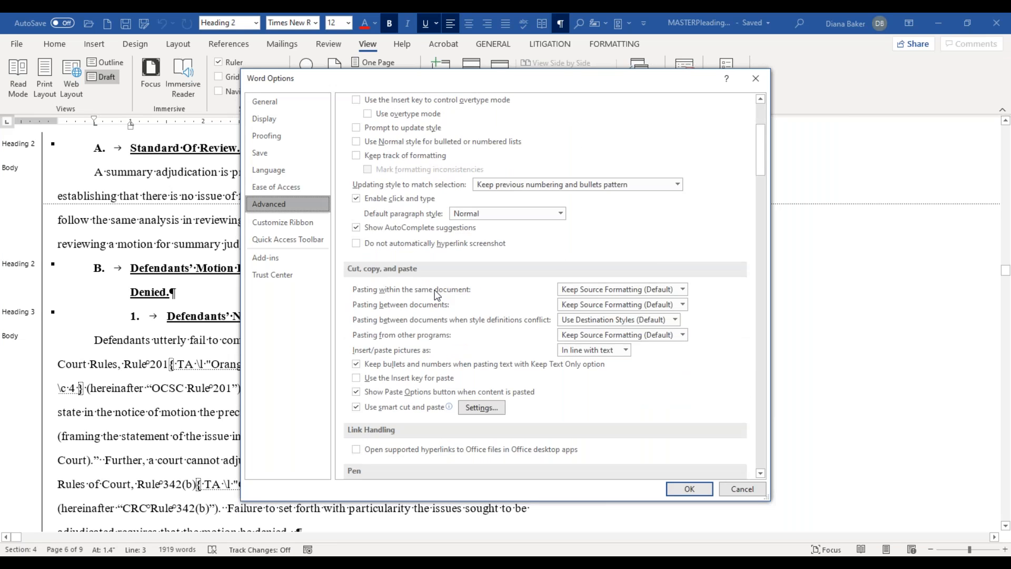
scroll(434, 299, down, 9)
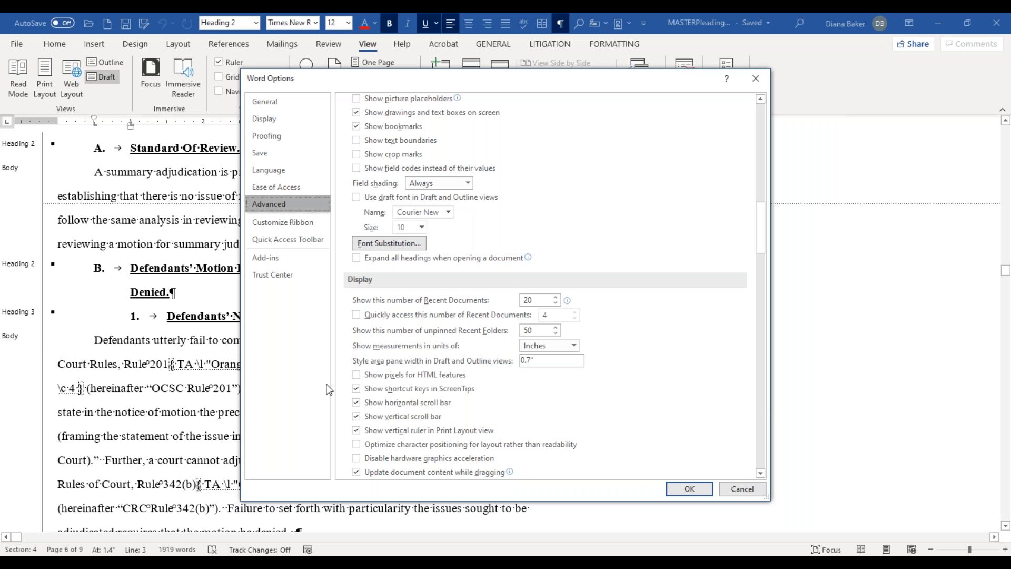
click(743, 490)
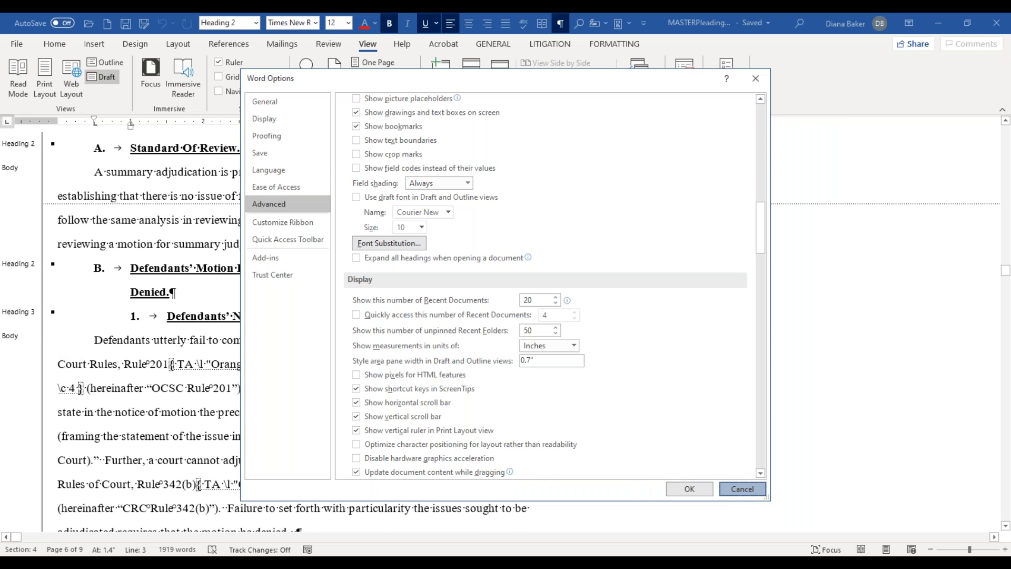
Switch the document to Print Layout view for comparison and return it to Draft view
scroll(159, 384, up, 3)
scroll(158, 384, up, 5)
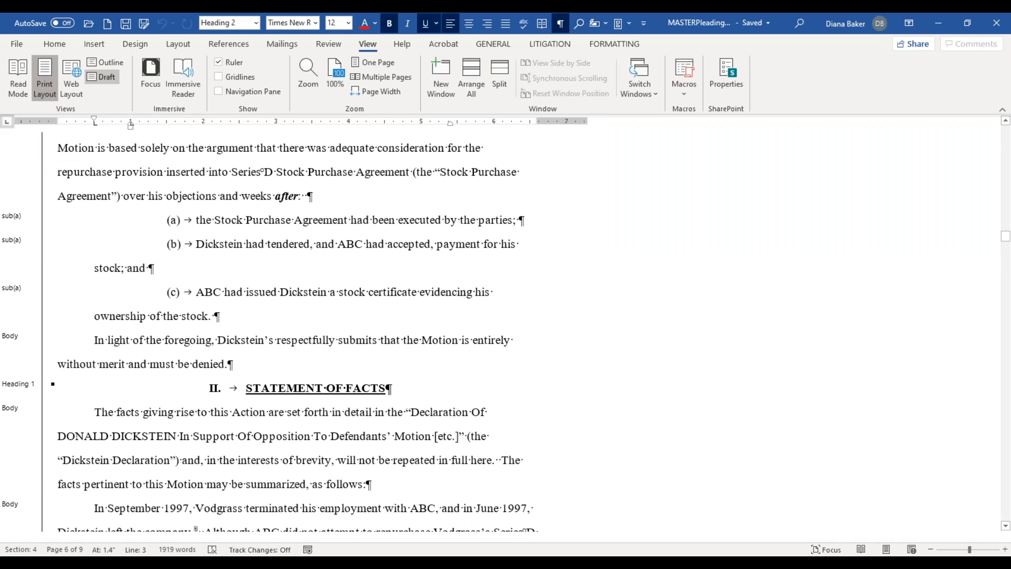
click(44, 78)
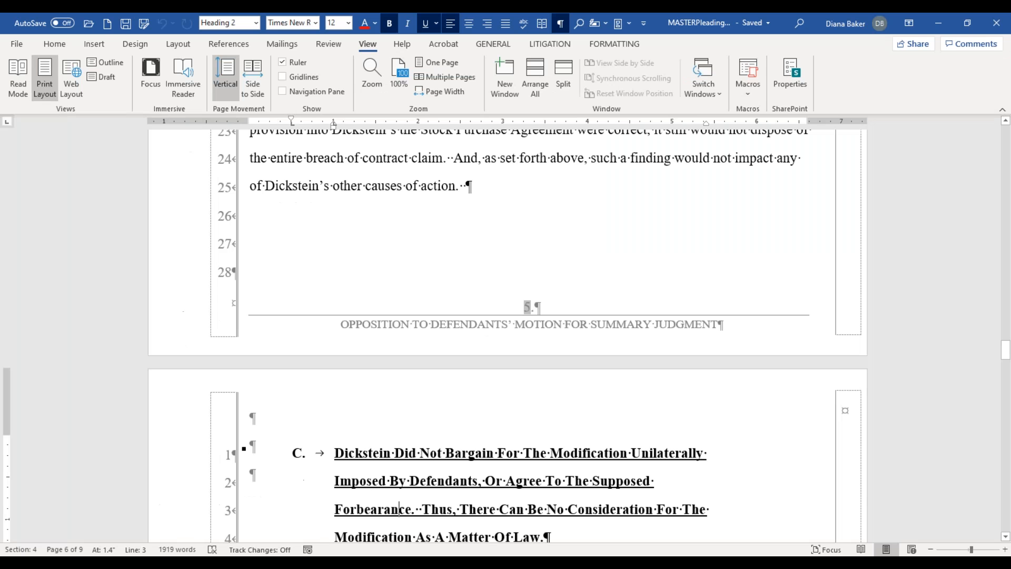
click(104, 76)
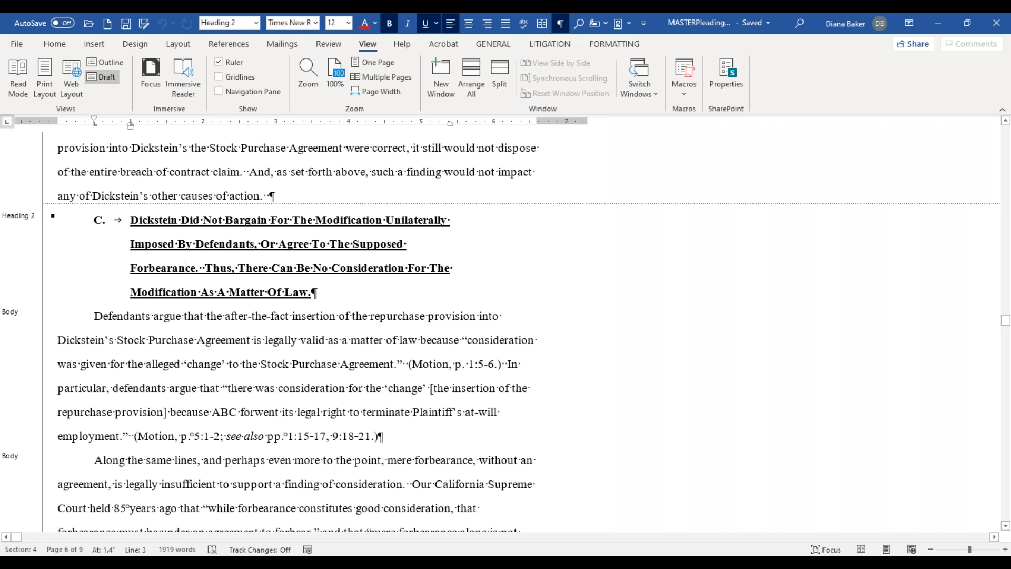
Select argument heading C from the style area, inspect the Heading 2 style's definition and modification settings, and cancel
click(15, 226)
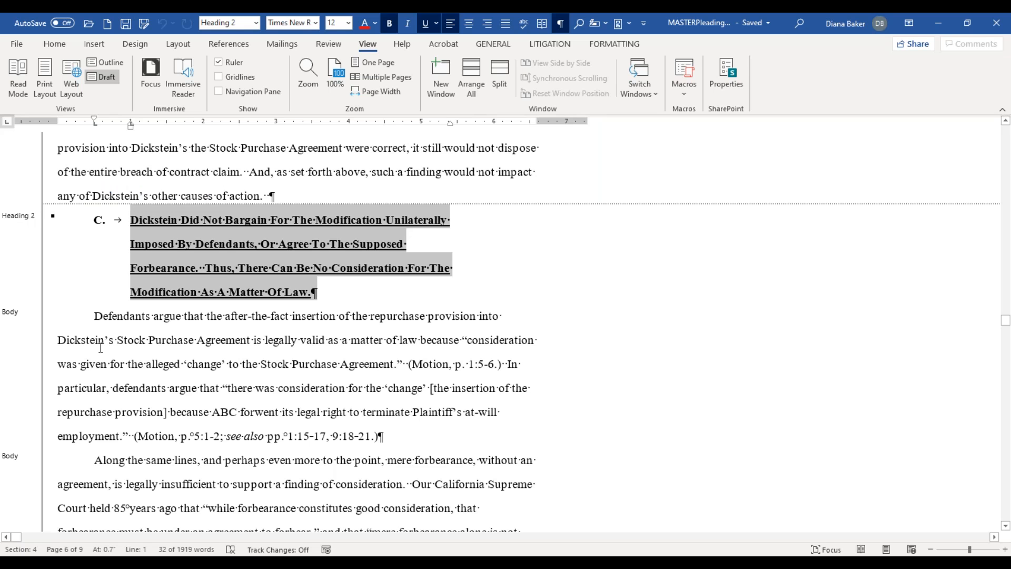
double_click(16, 219)
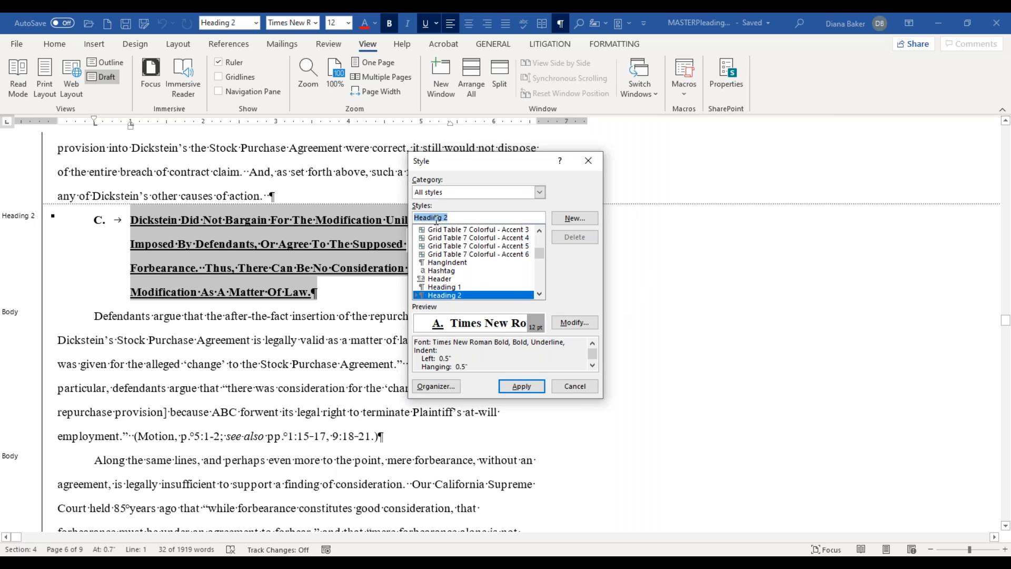
click(585, 326)
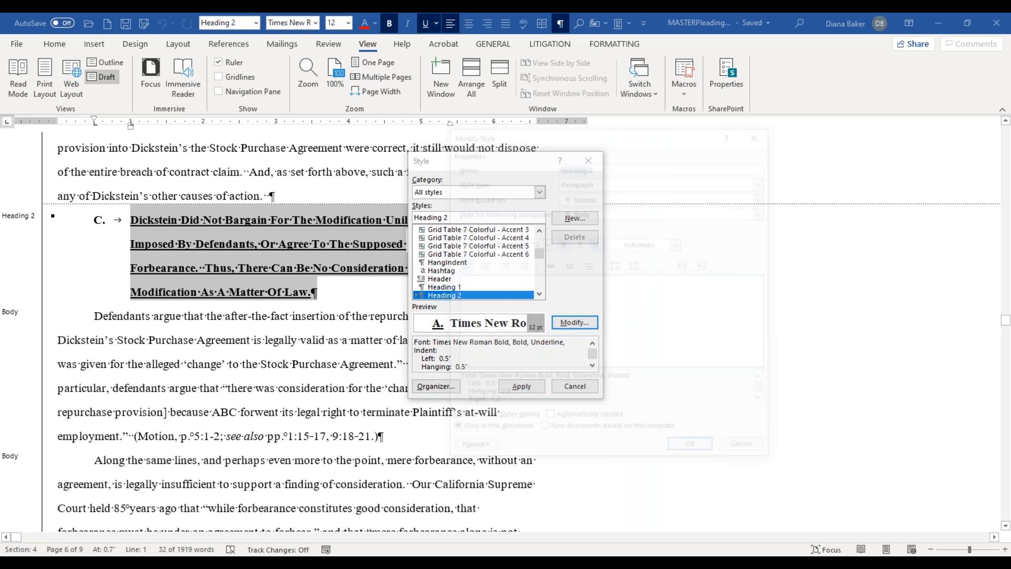
click(747, 451)
key(Escape)
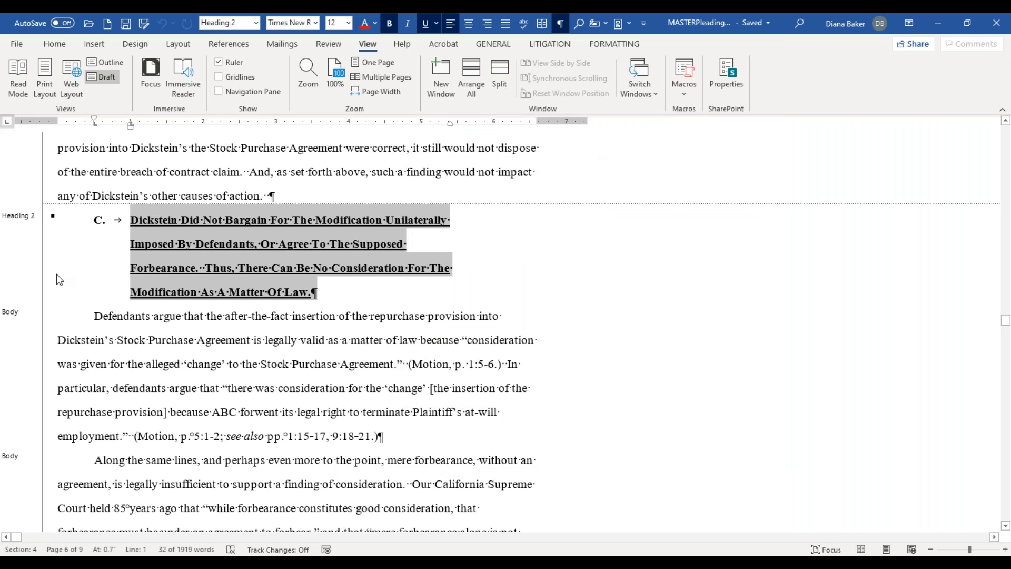
Return the document to Print Layout view and place the cursor in the first body paragraph under heading C
click(42, 93)
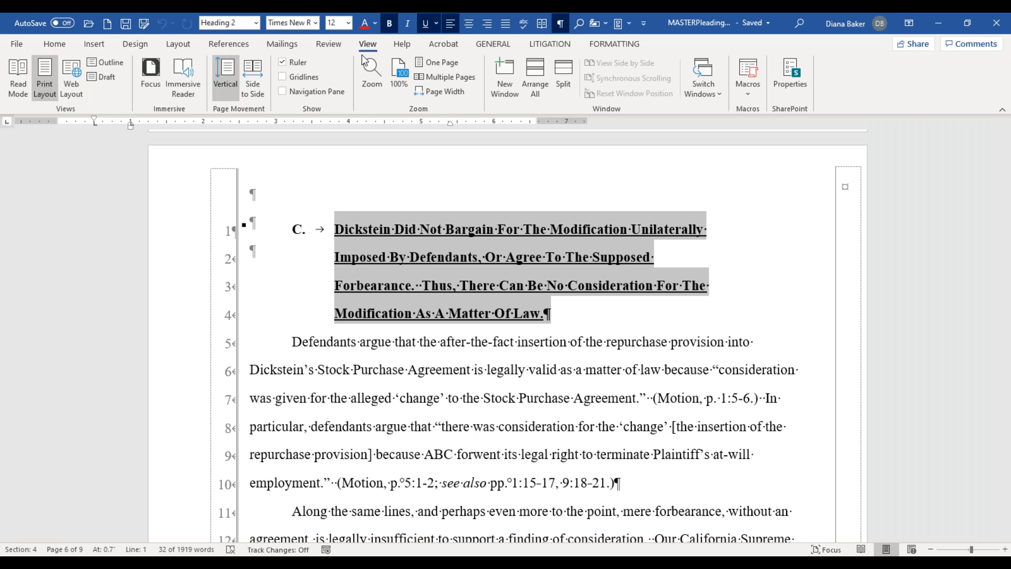
click(394, 353)
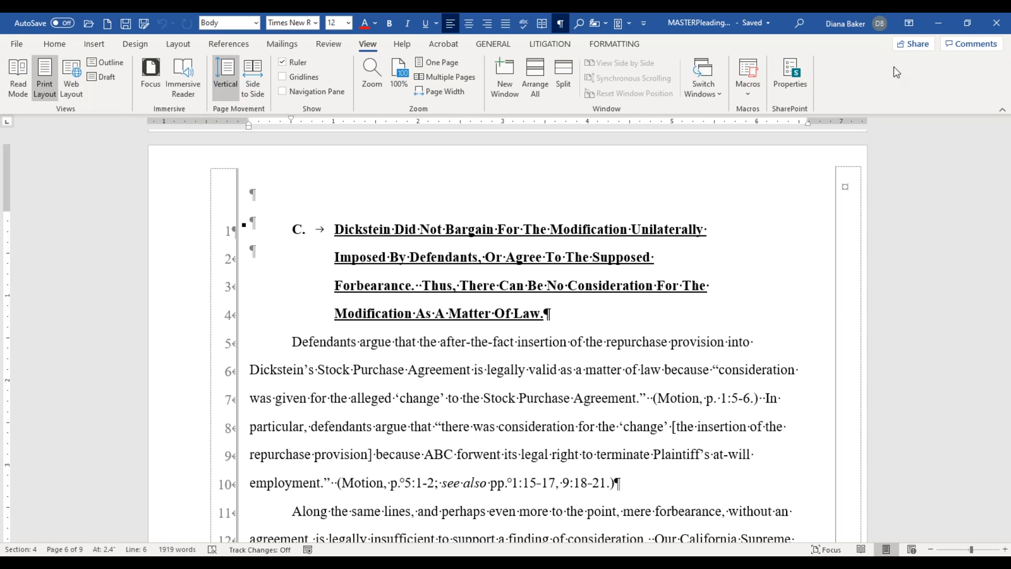
Start customizing the ribbon and add a new custom tab directly after the View tab
right_click(838, 79)
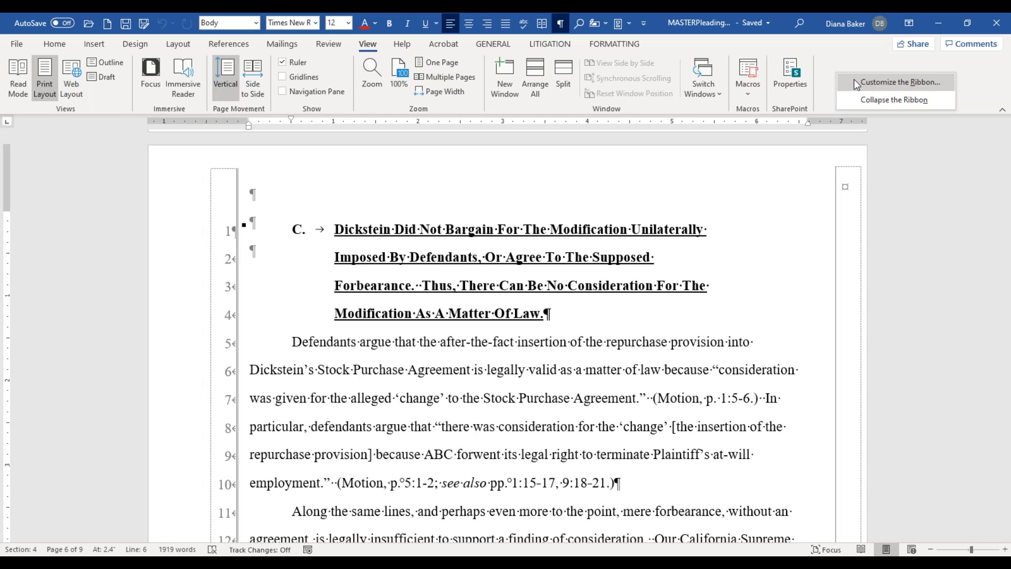
click(854, 84)
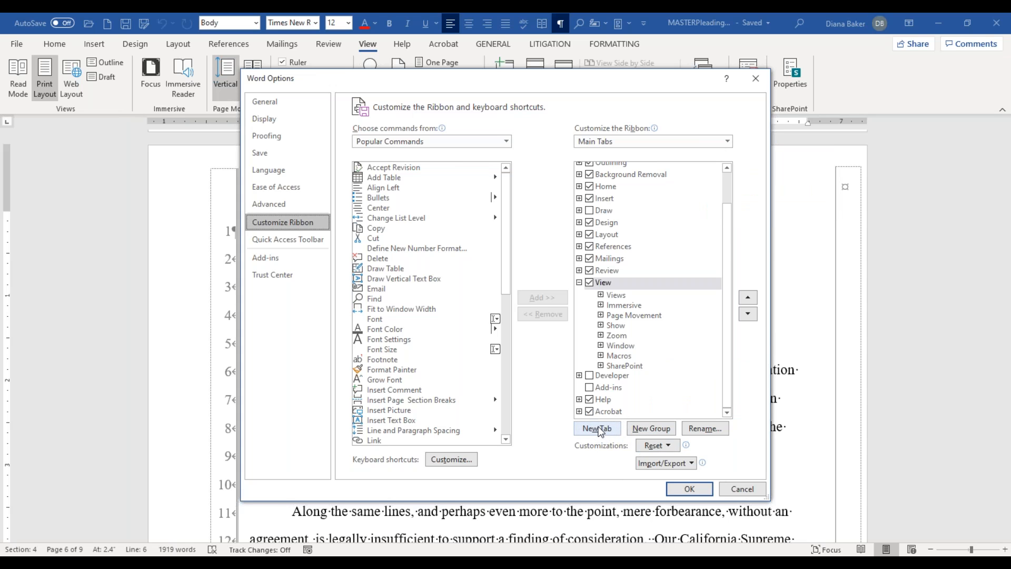
click(599, 429)
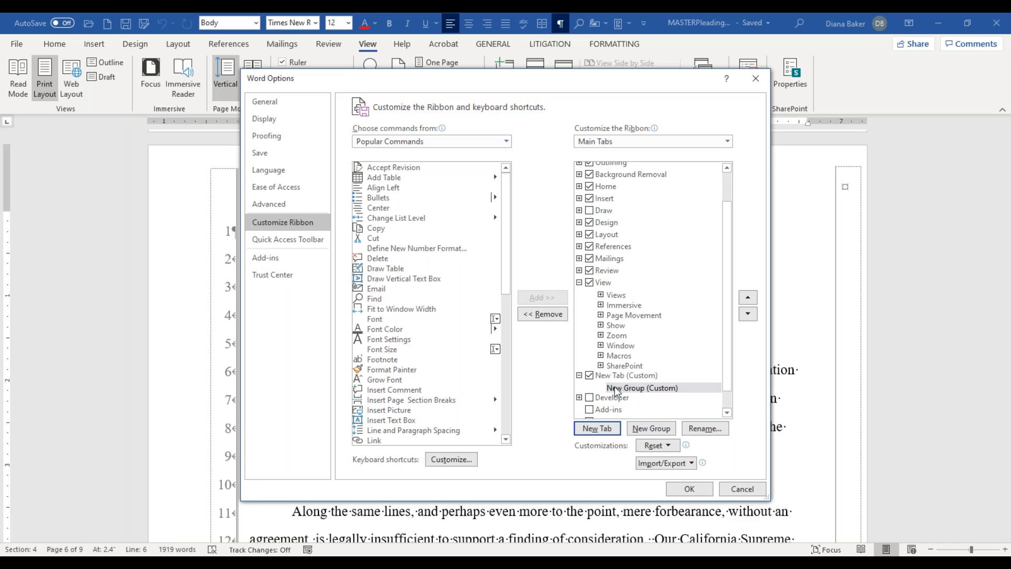
Rename the new custom ribbon tab as DJB FAVORITES
click(610, 376)
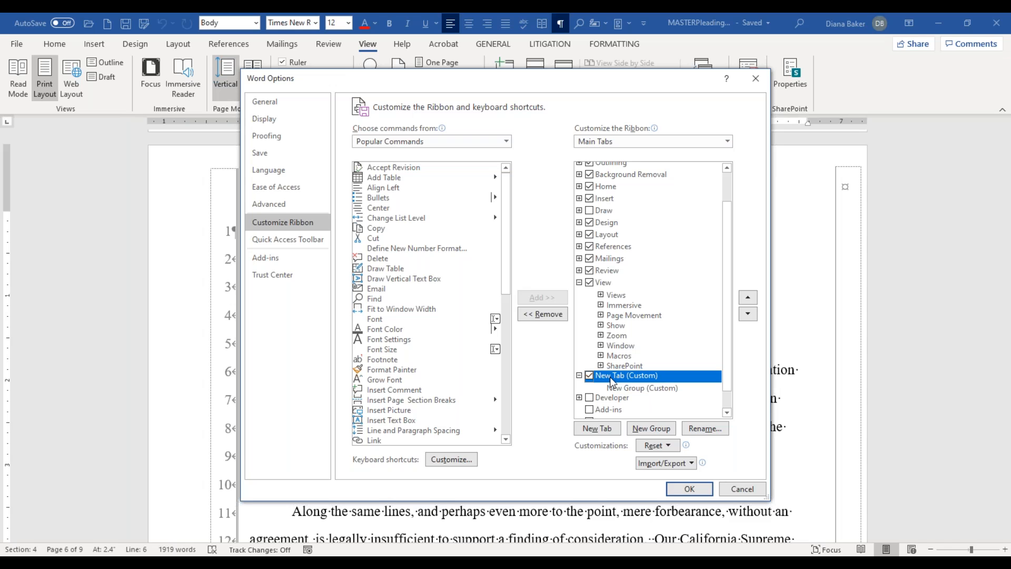
click(700, 430)
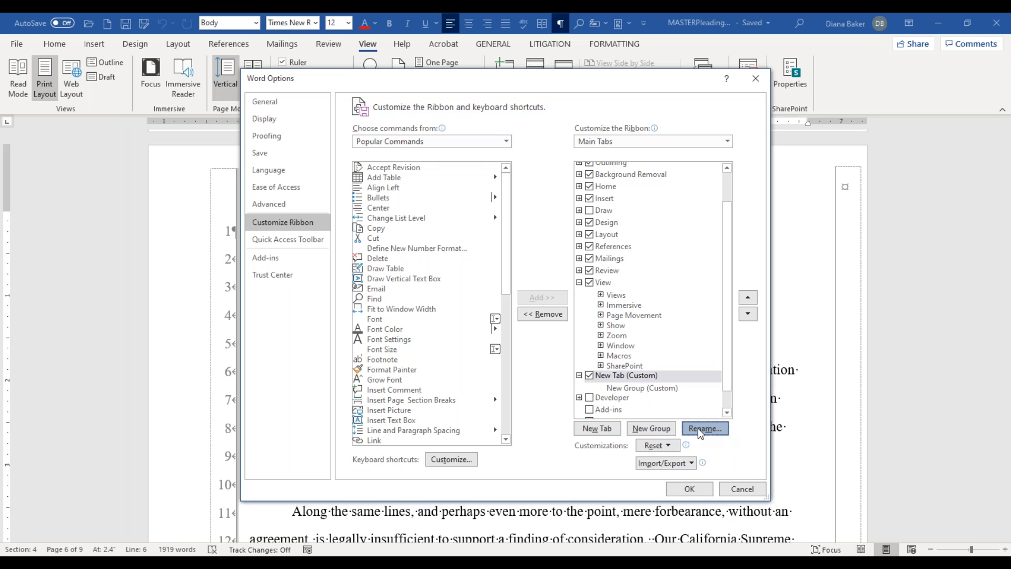
text(DJB)
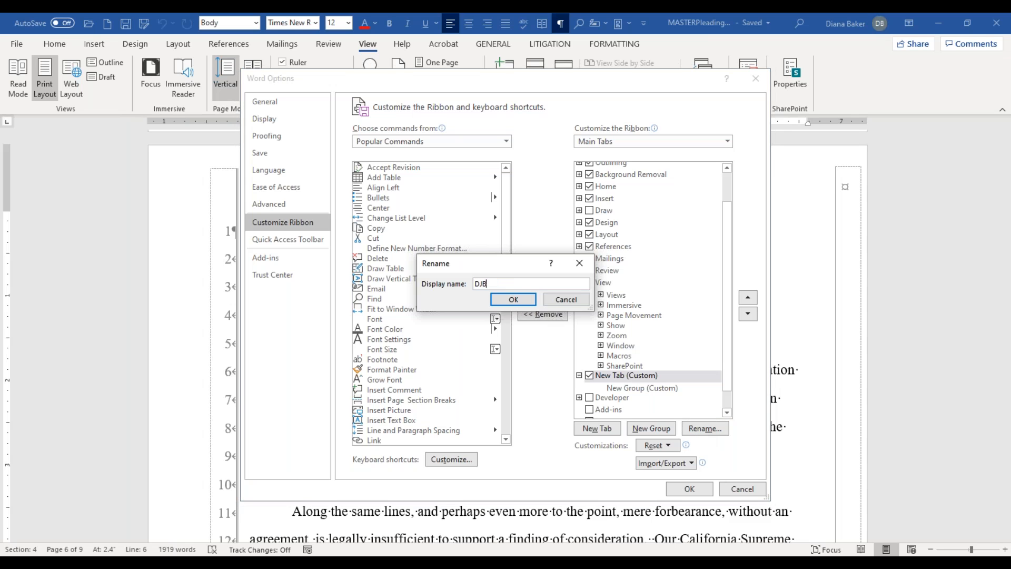
text( Favorites)
key(BackSpace)
key(BackSpace)
key(BackSpace)
key(BackSpace)
key(BackSpace)
key(BackSpace)
key(BackSpace)
text(A)
key(BackSpace)
key(BackSpace)
text(AVORITES)
click(514, 300)
Rename the custom group inside the DJB FAVORITES tab as Styles
click(626, 388)
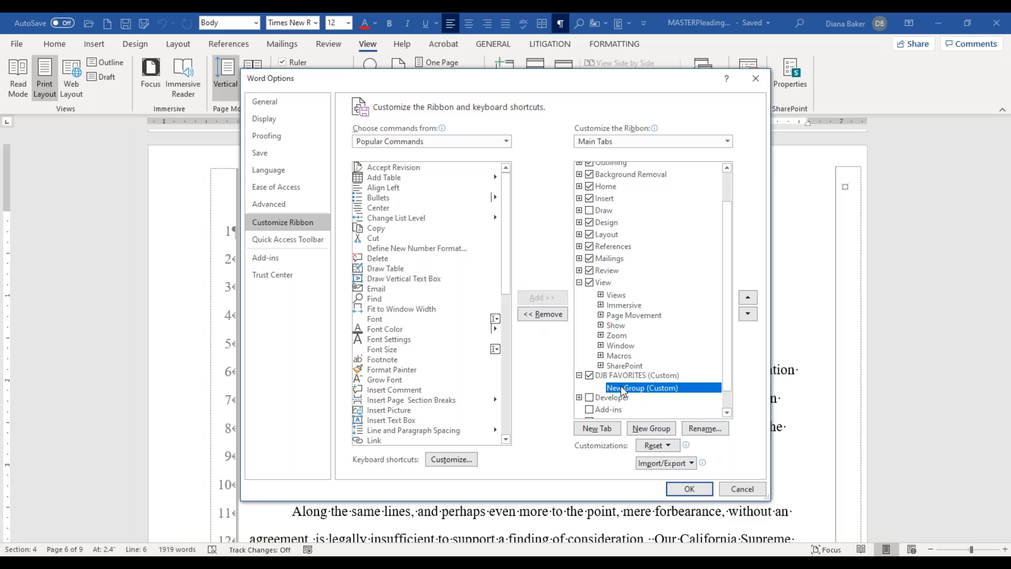
click(705, 428)
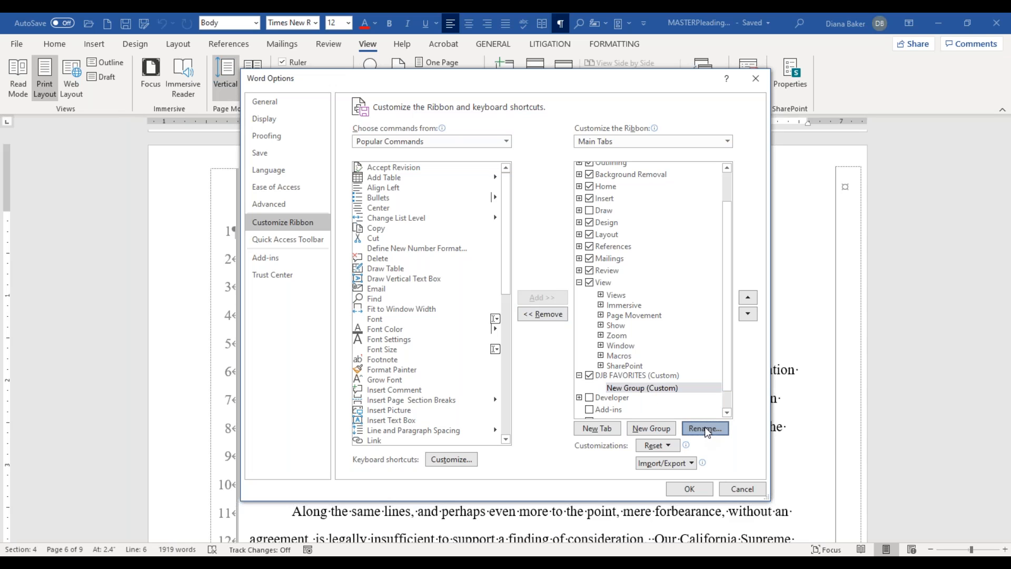
text(Styles)
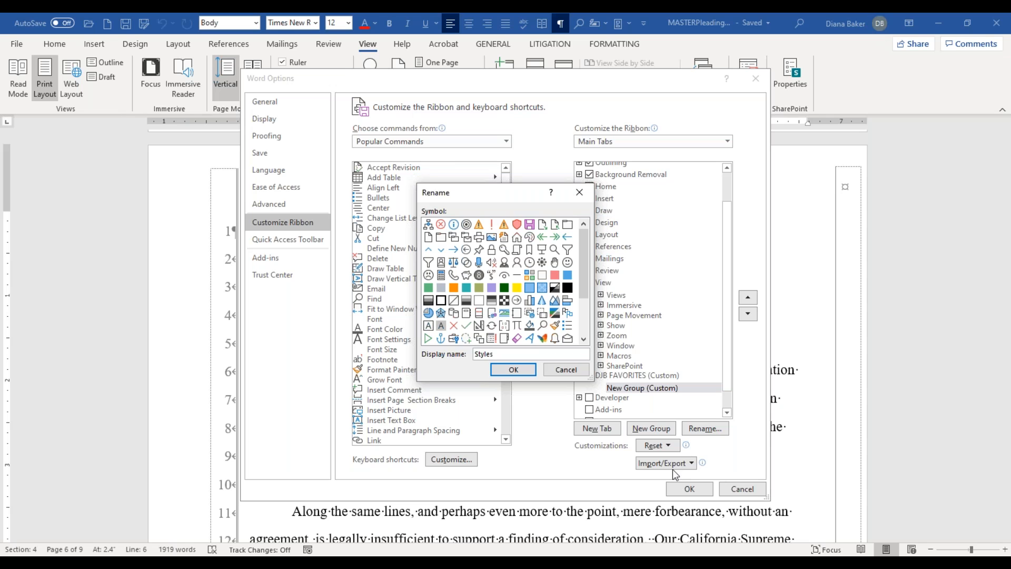
click(512, 370)
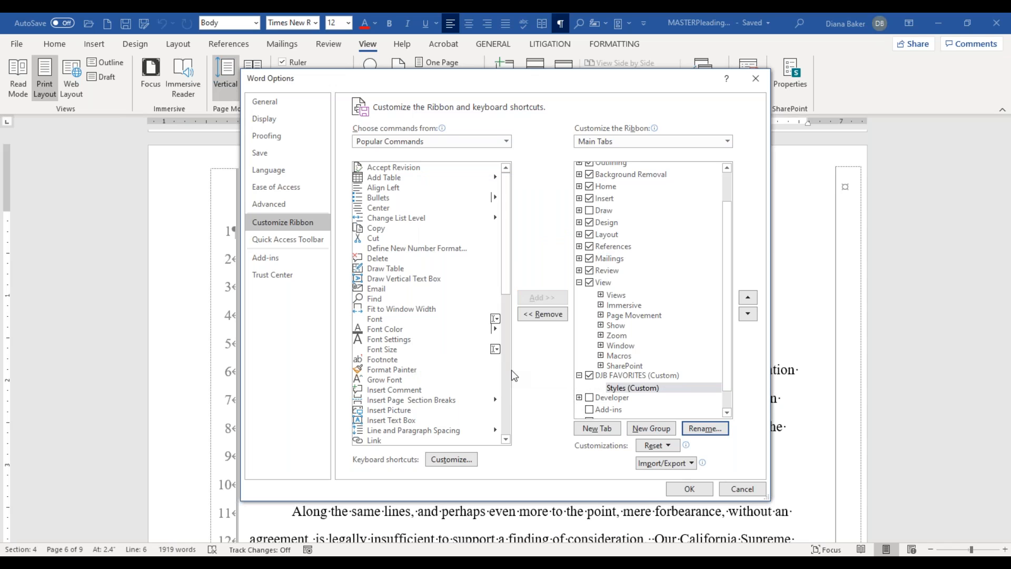
Add a second custom group to the DJB FAVORITES tab, below its Styles group
click(646, 390)
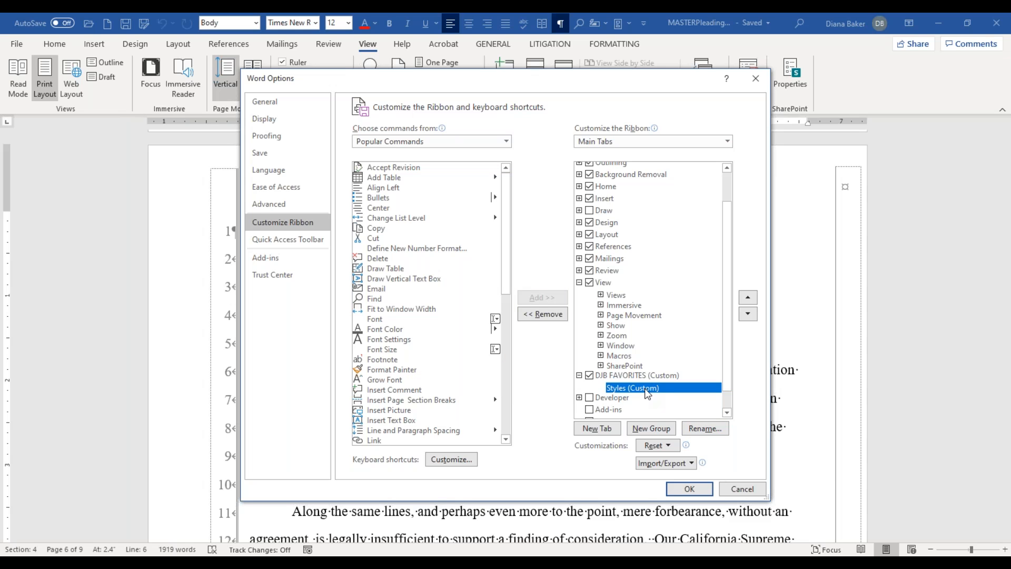
click(623, 377)
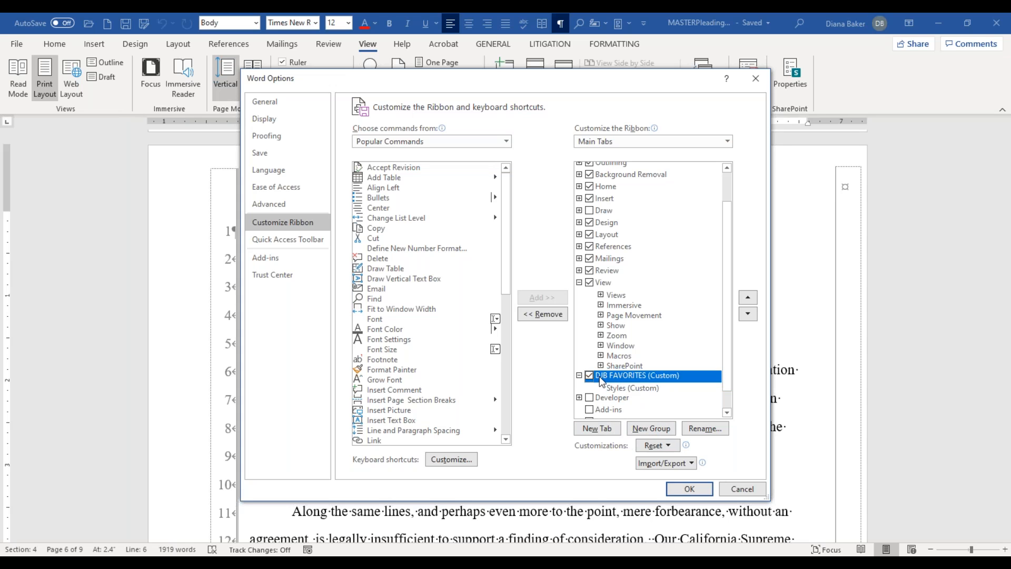
click(662, 429)
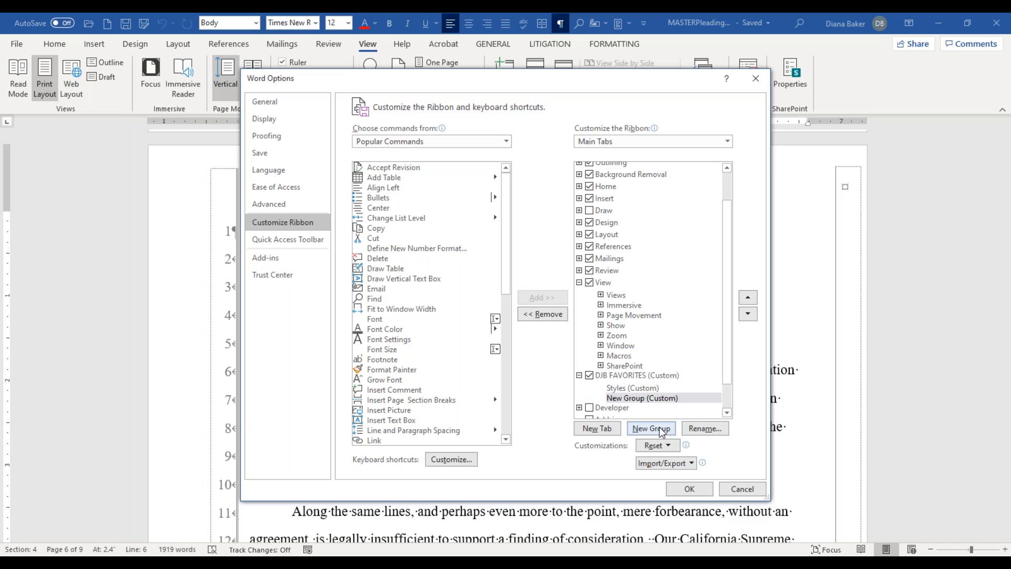
Rename the new custom group in the DJB FAVORITES tab as Headers/Footers
click(631, 399)
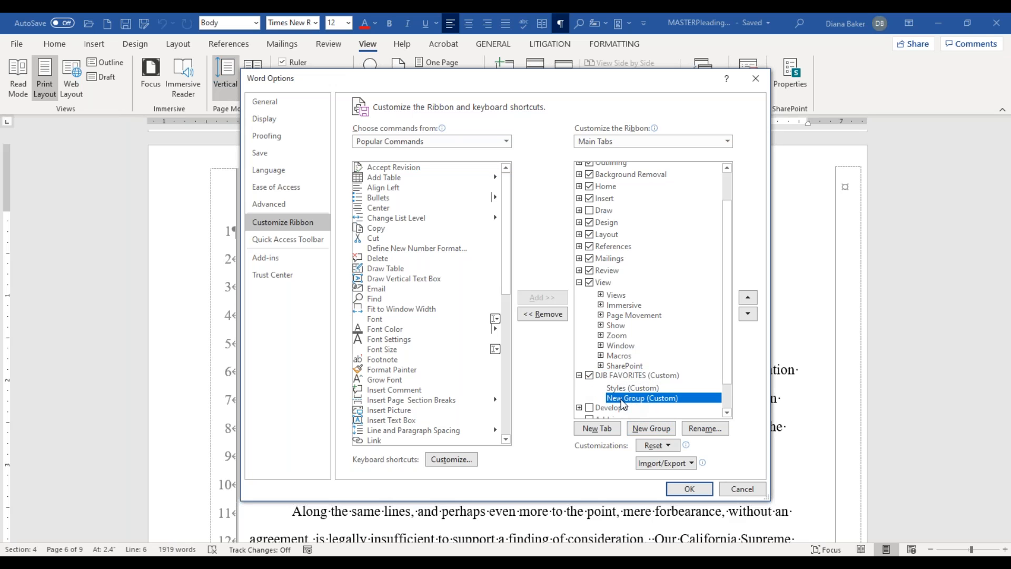
click(694, 428)
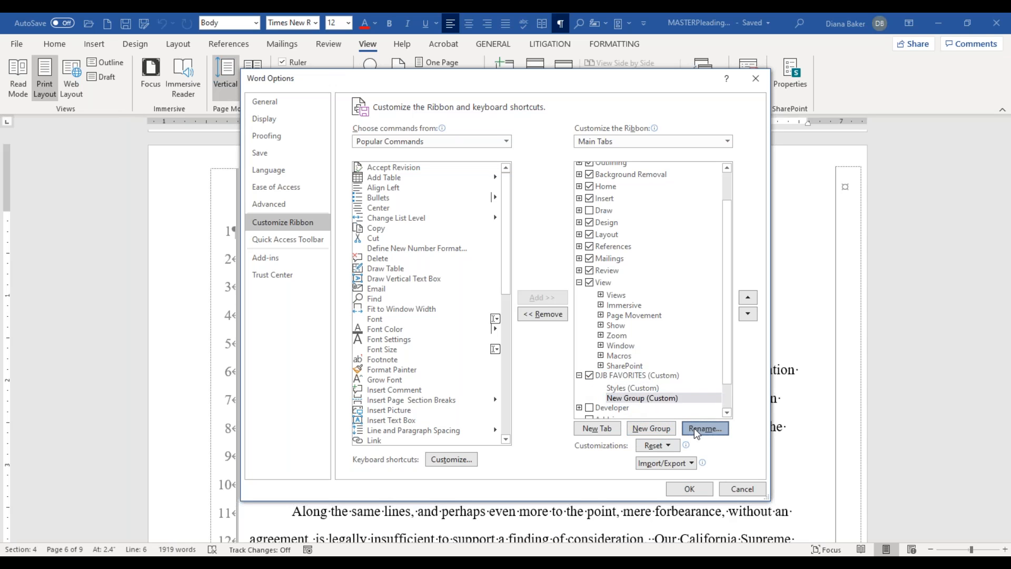
text(hEASDE)
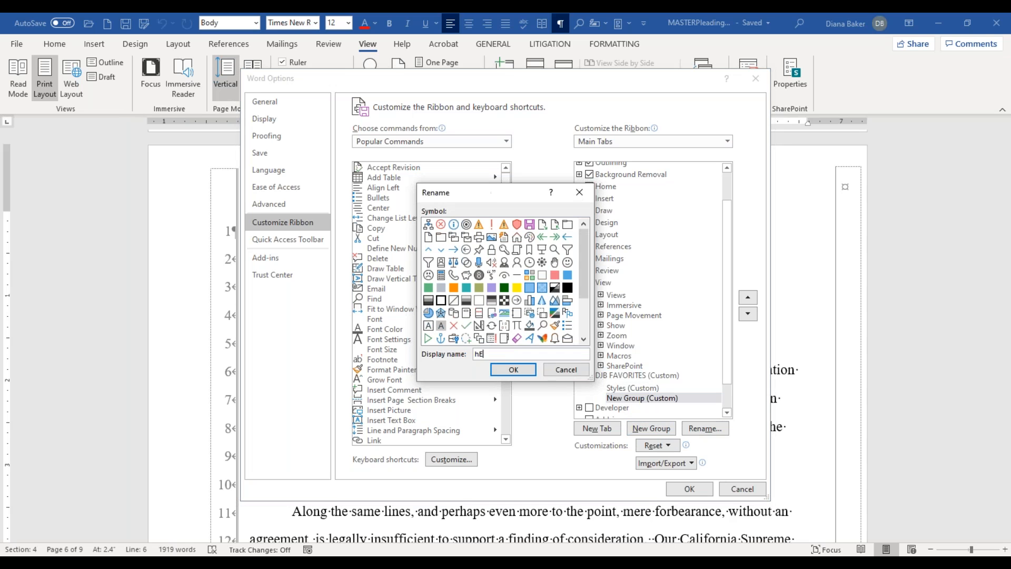
key(BackSpace)
key(BackSpace)
key(BackSpace)
key(BackSpace)
key(BackSpace)
key(BackSpace)
text(Headers/Footers)
click(500, 370)
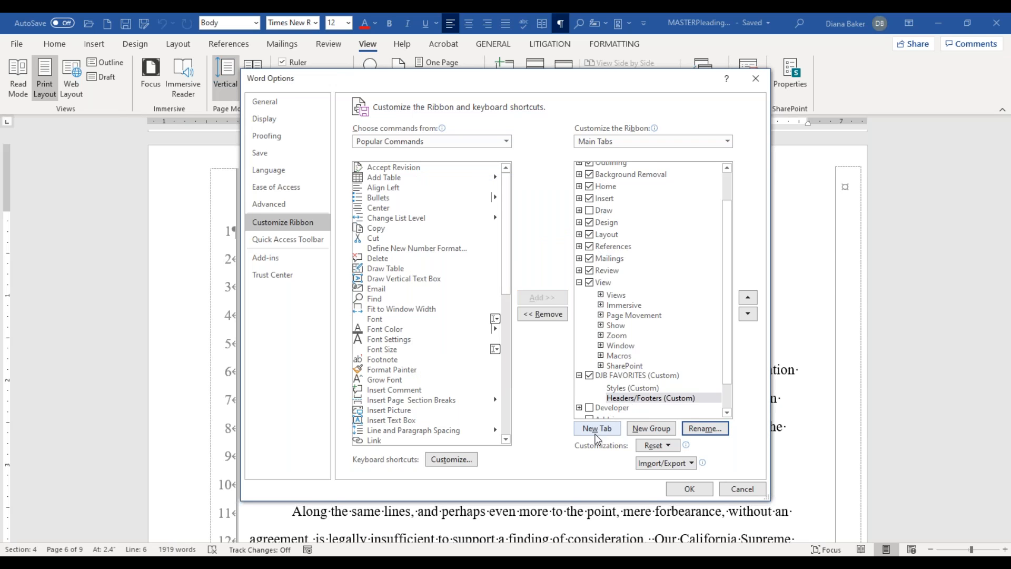
Add Apply Heading 1, Apply Heading 2 and Apply Heading 3 from All Commands to the custom Styles group
click(624, 389)
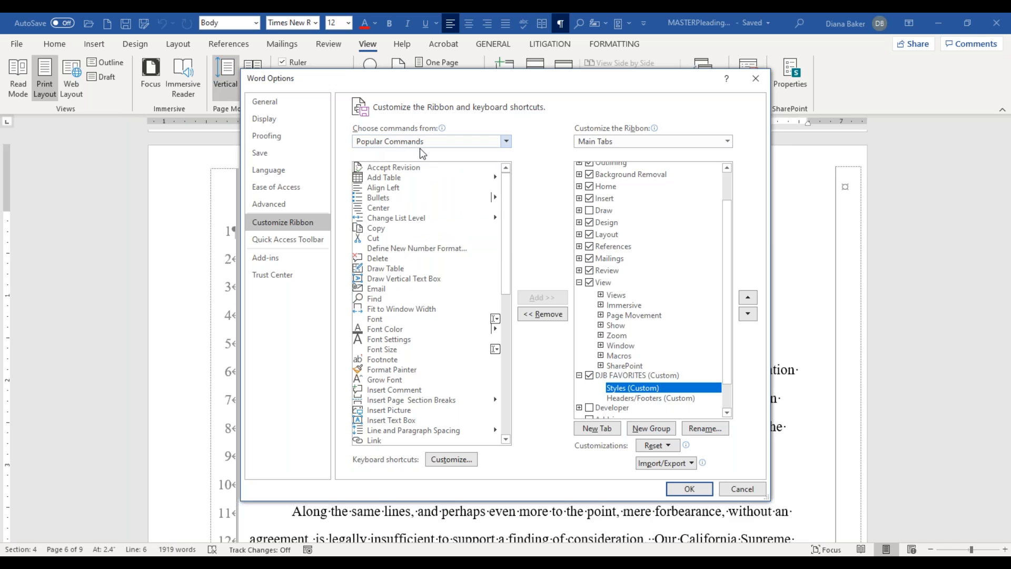
click(509, 143)
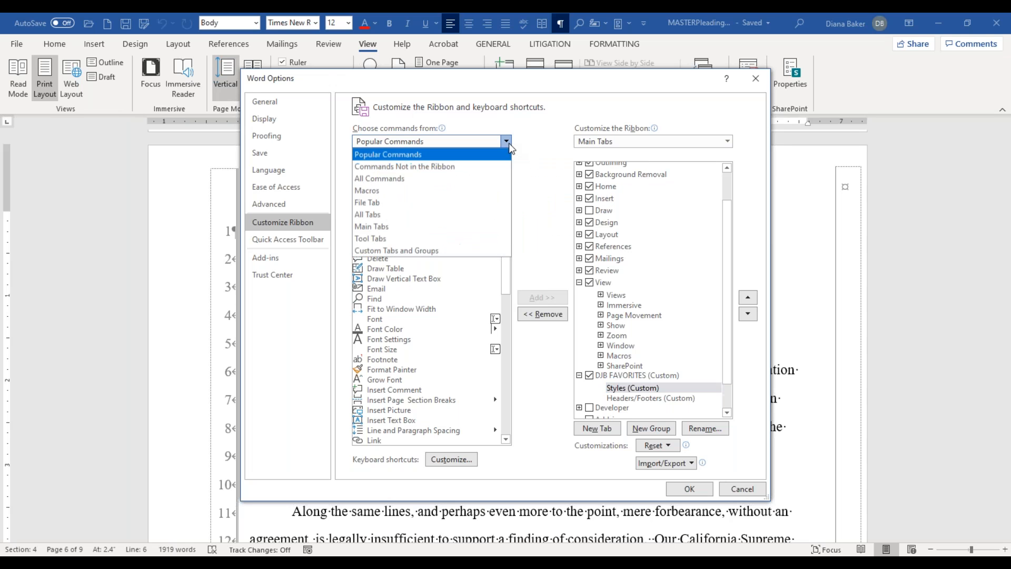
click(367, 181)
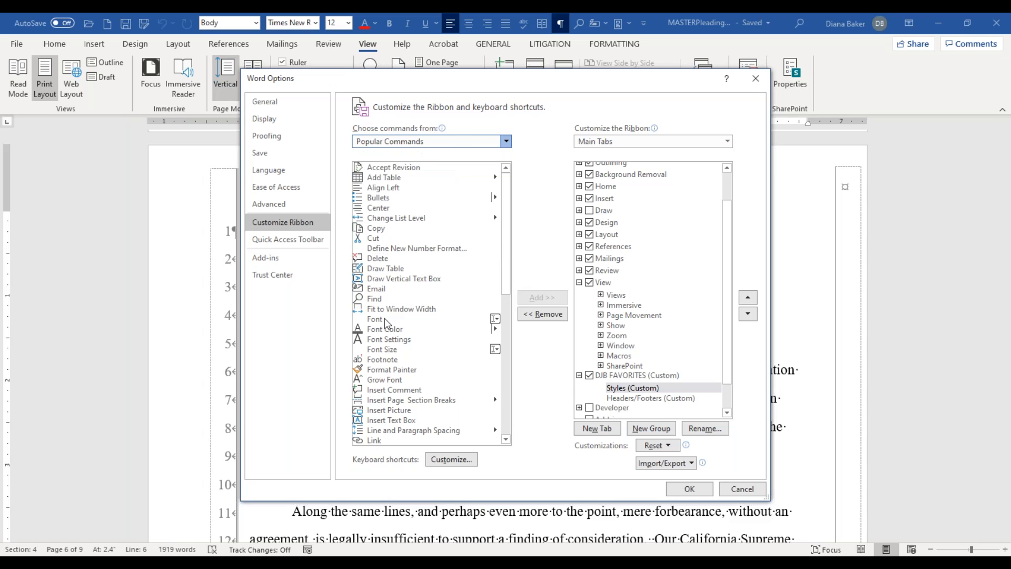
scroll(407, 315, down, 2)
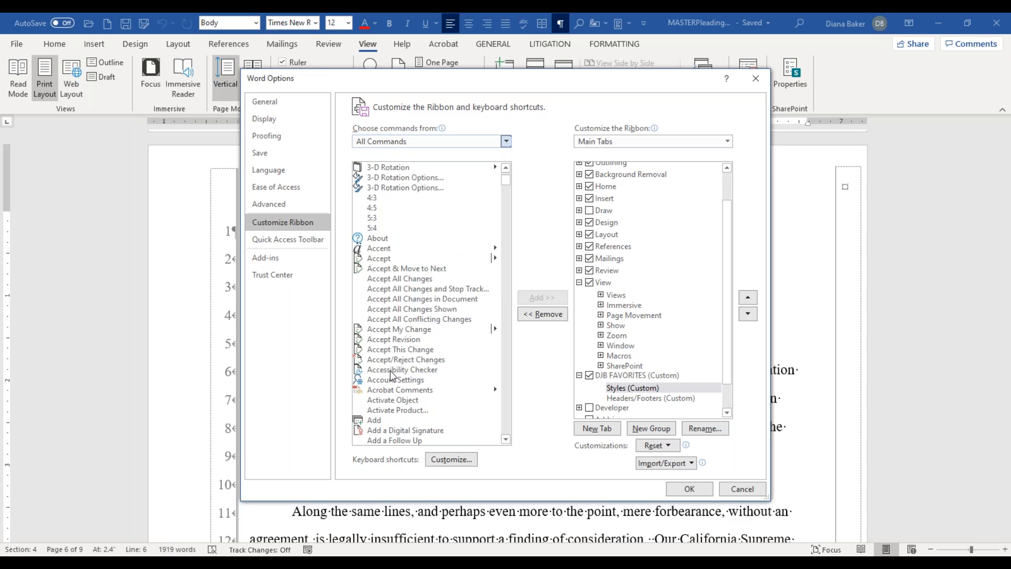
scroll(391, 376, down, 10)
scroll(391, 380, down, 12)
scroll(388, 383, down, 9)
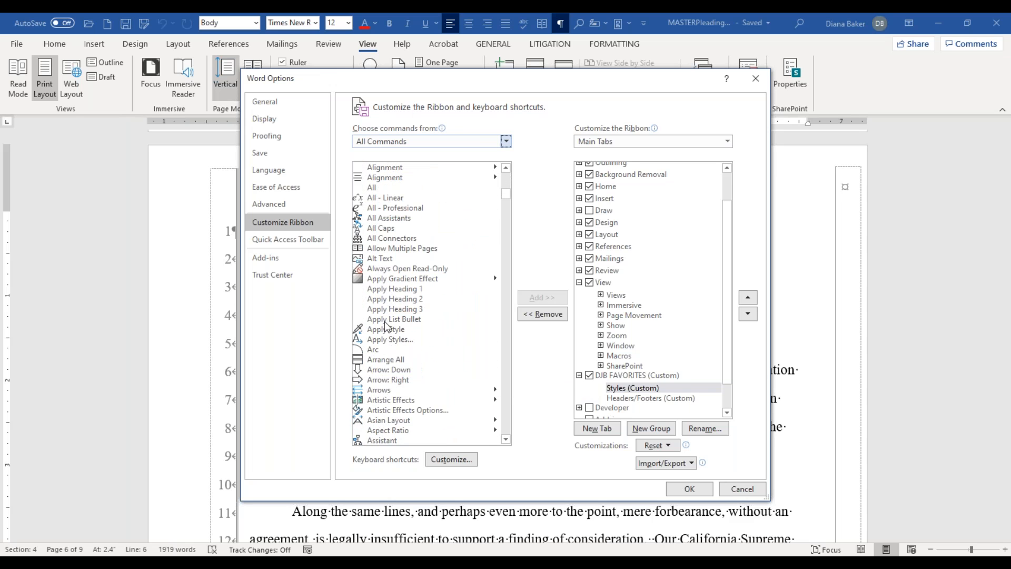
click(380, 296)
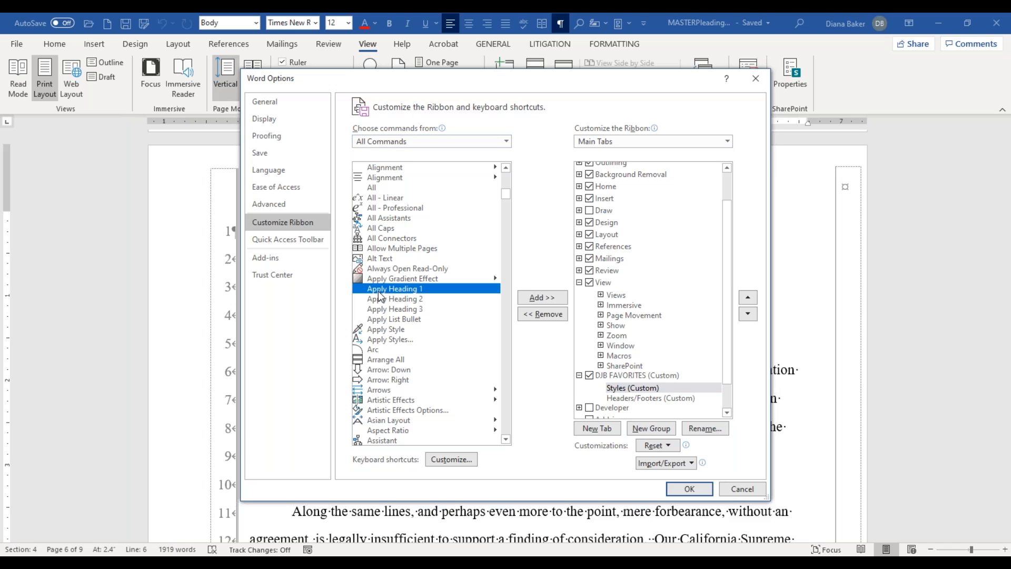
click(541, 298)
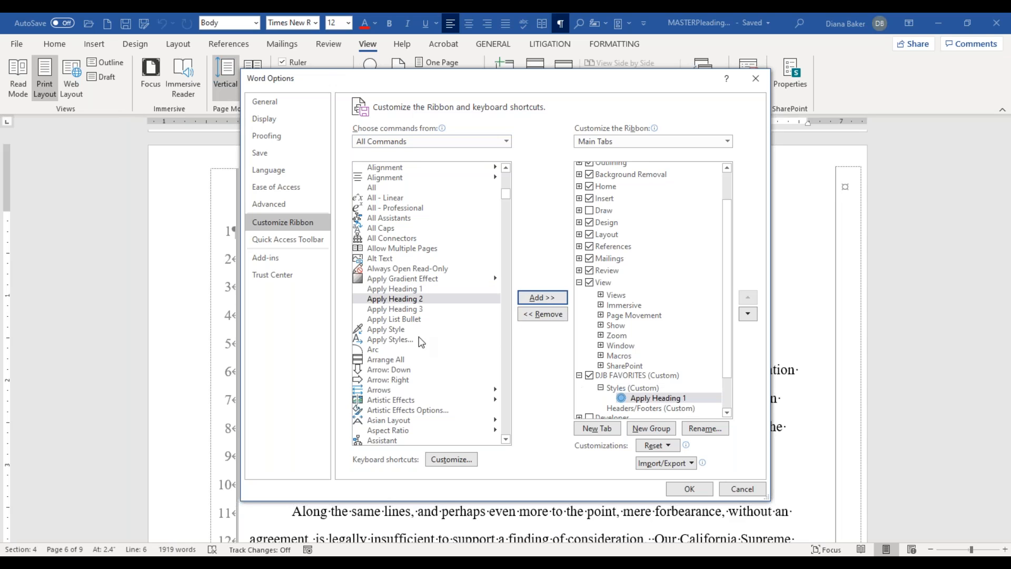
click(540, 296)
click(541, 296)
Target the custom Headers/Footers group and list the commands of All Tabs, expanding Header & Footer Tools down to its Header & Footer group
scroll(649, 334, down, 2)
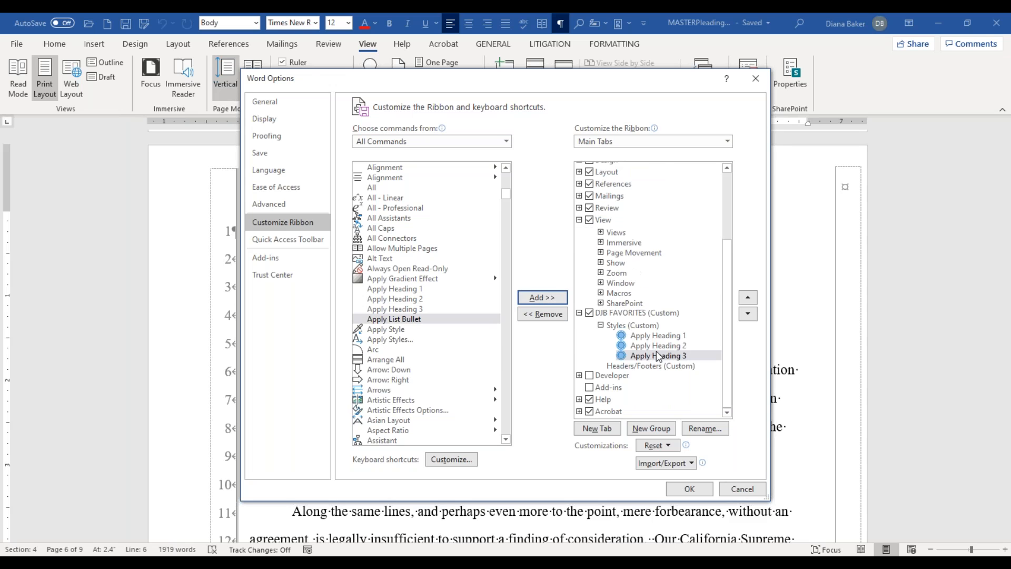
click(628, 368)
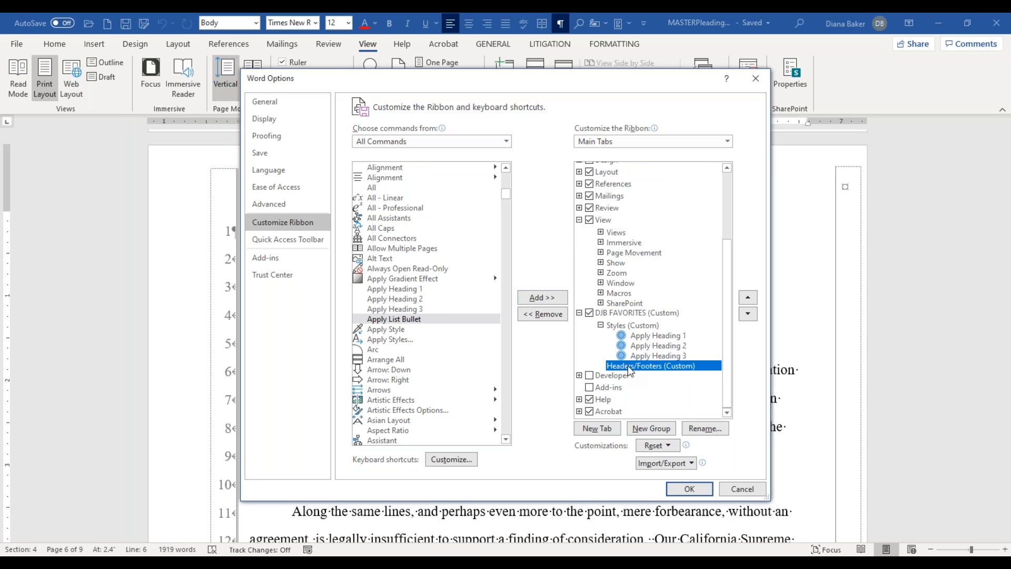
click(507, 141)
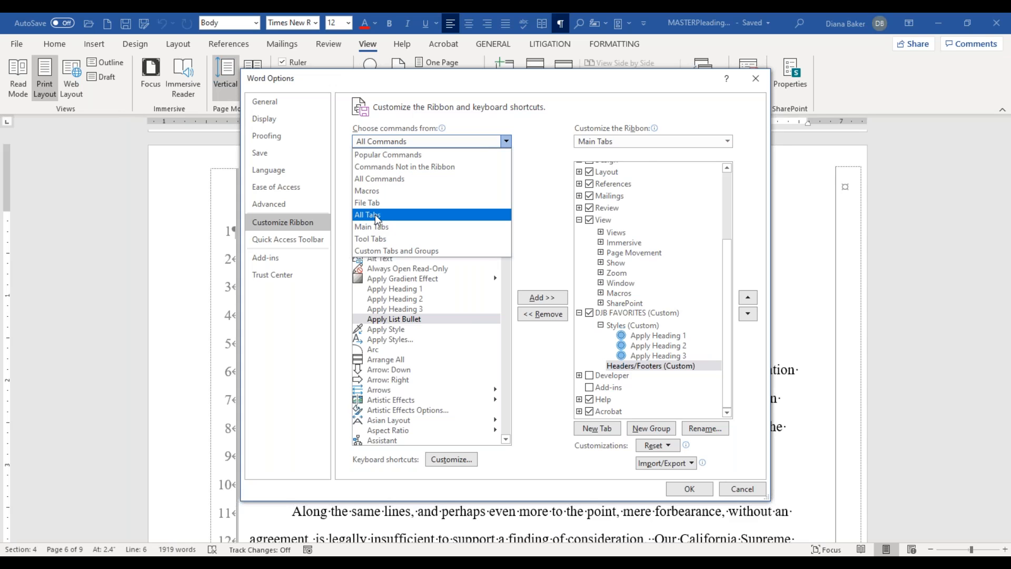
click(373, 226)
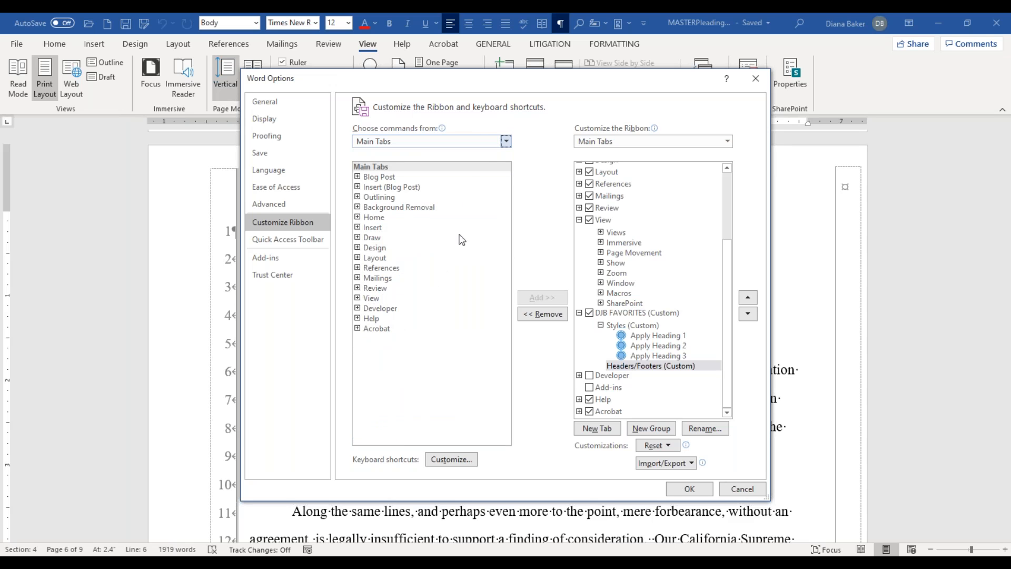
click(508, 142)
click(388, 216)
scroll(407, 305, down, 3)
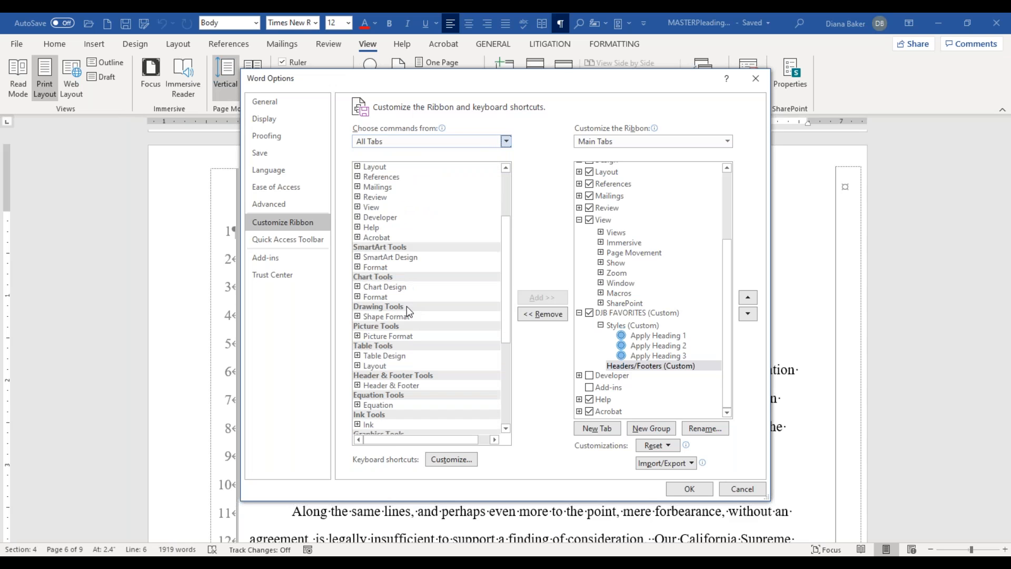
scroll(363, 362, down, 1)
scroll(364, 362, down, 2)
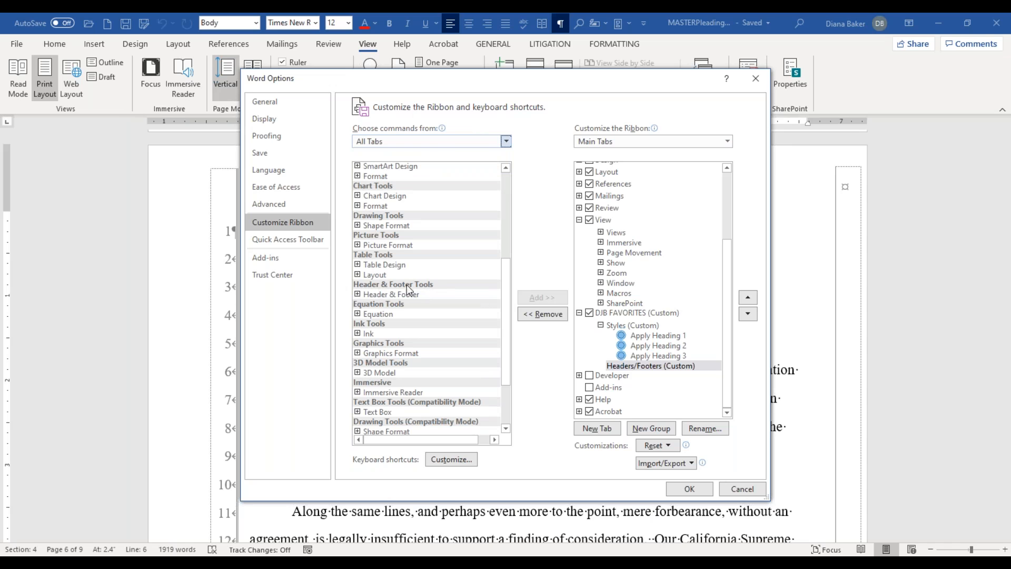
click(358, 295)
scroll(359, 298, down, 1)
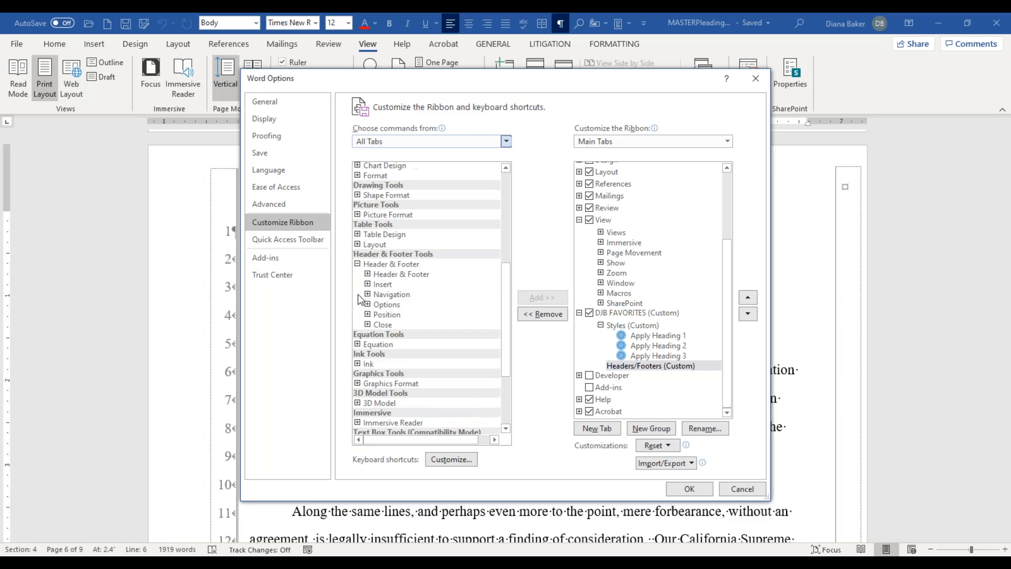
click(367, 275)
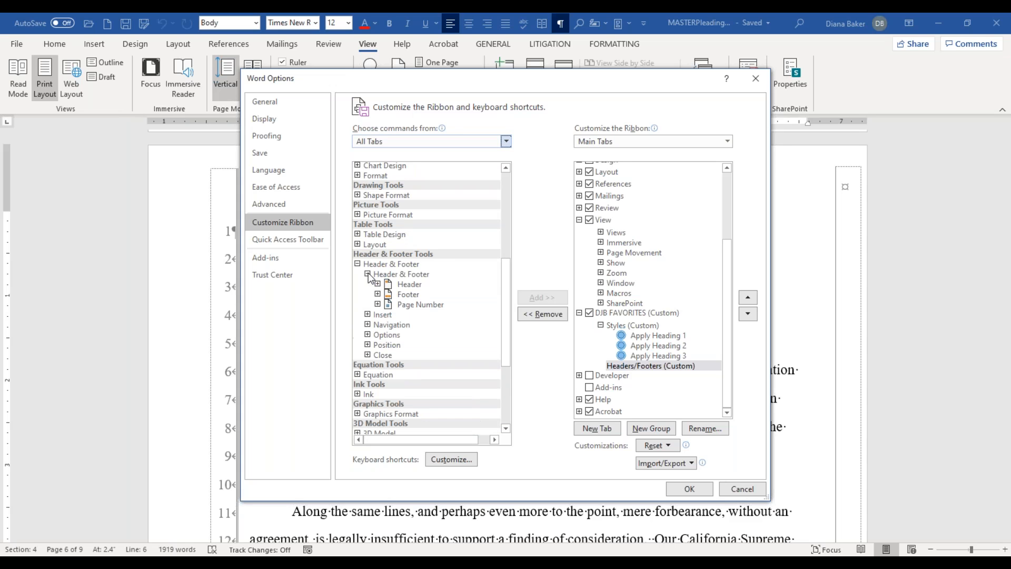
Add Header, Footer and Page Number to the custom Headers/Footers group and save the ribbon customization
click(405, 285)
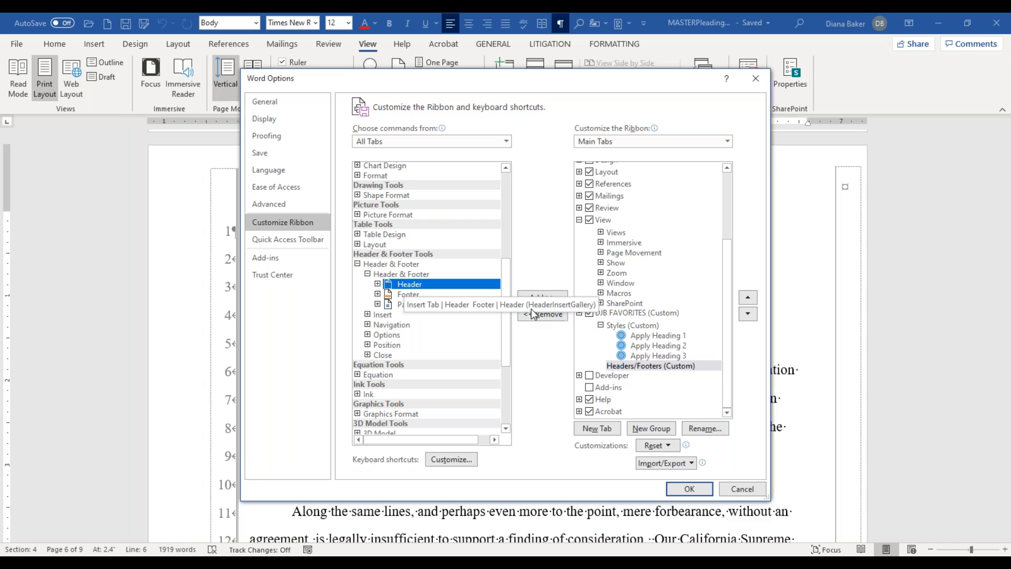
click(550, 298)
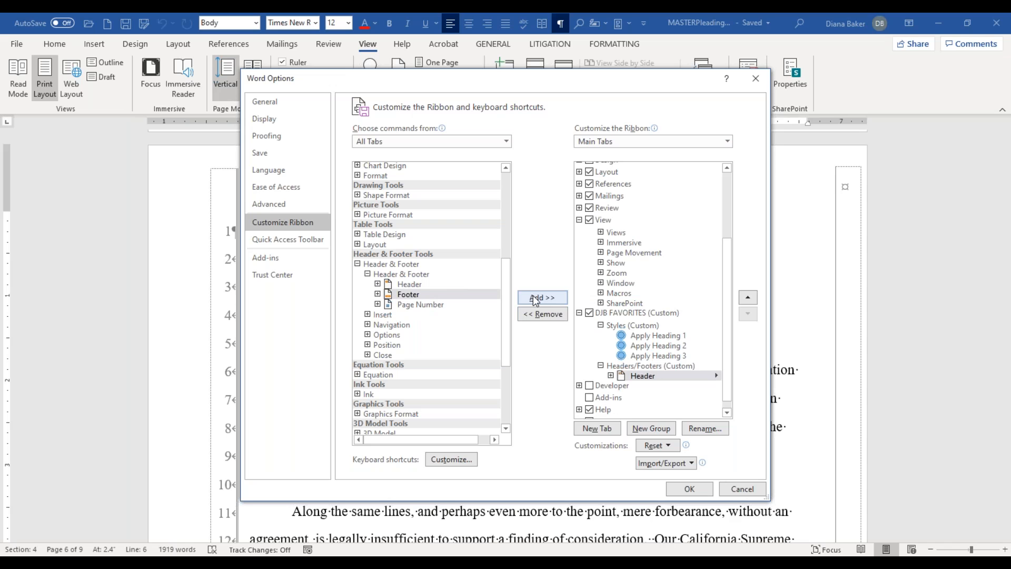
click(533, 295)
click(533, 295)
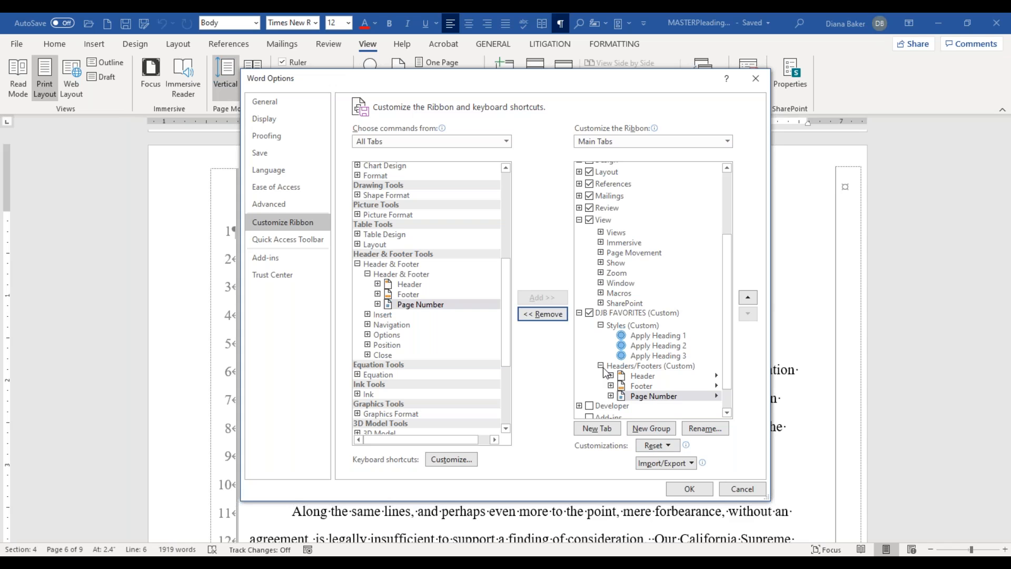
click(689, 490)
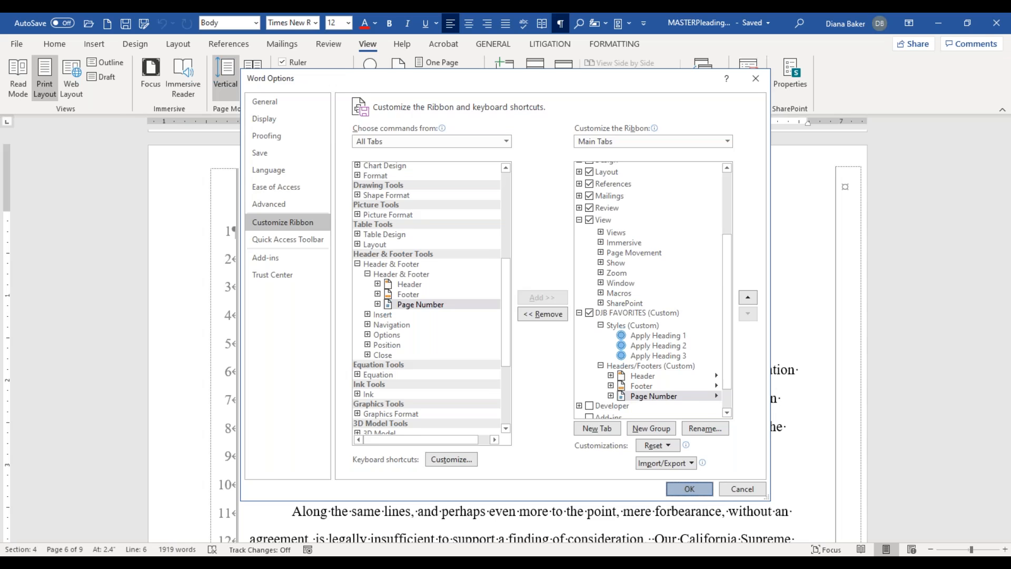
Use the Apply Heading 2 command in DJB FAVORITES on the paragraph beginning "Along the same lines"
click(428, 45)
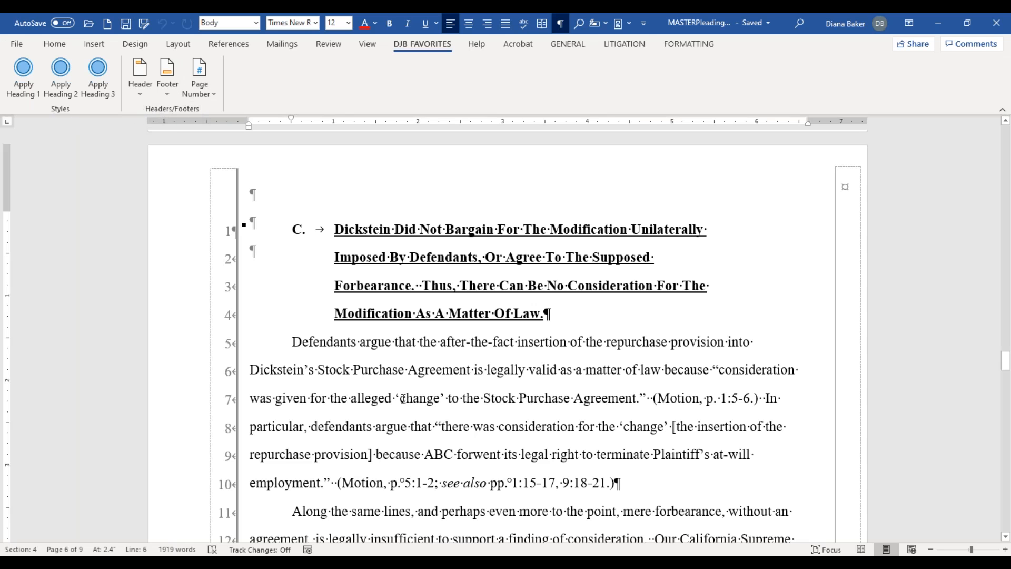
scroll(403, 398, down, 3)
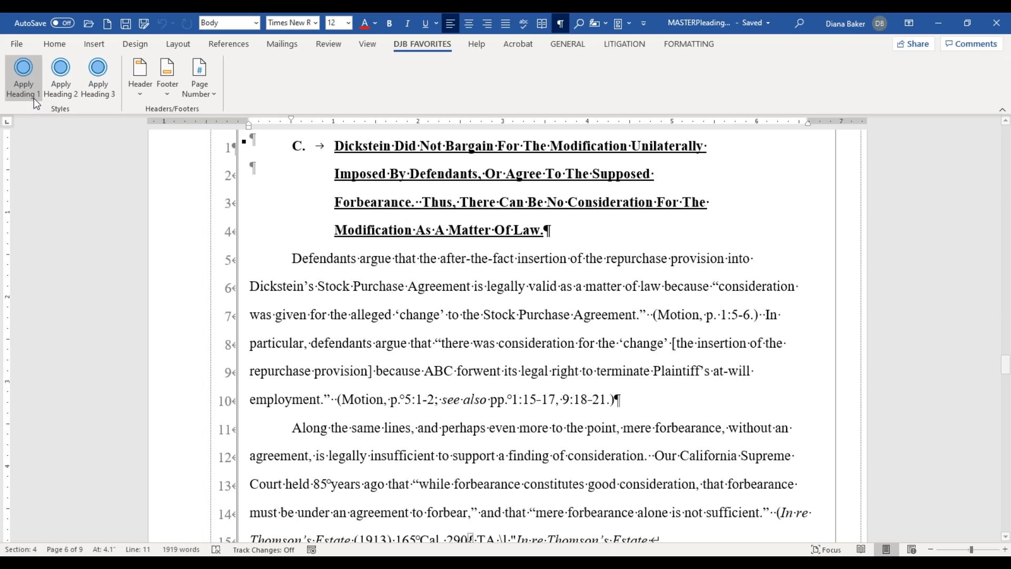
click(65, 85)
scroll(422, 478, down, 5)
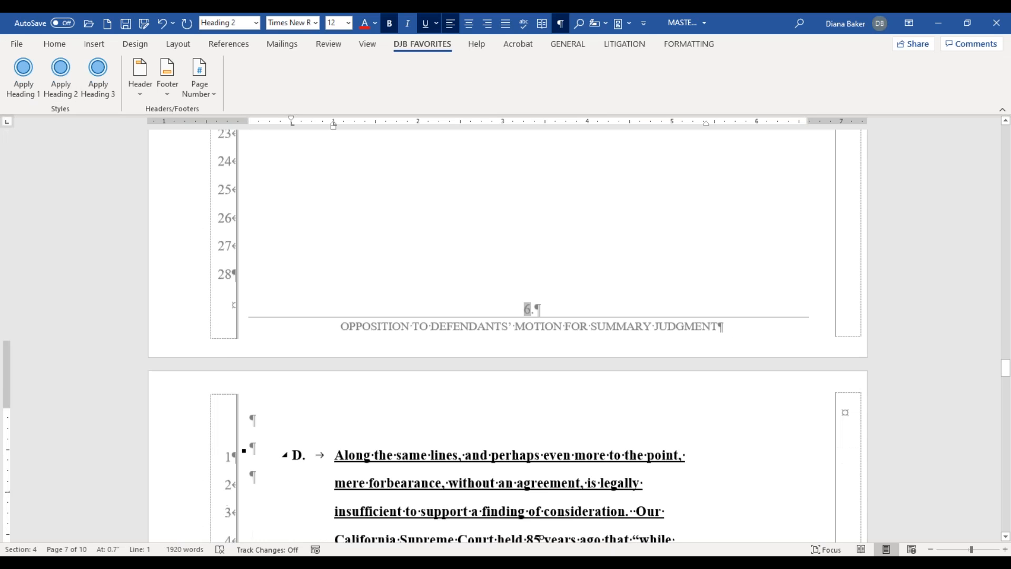
scroll(508, 337, down, 5)
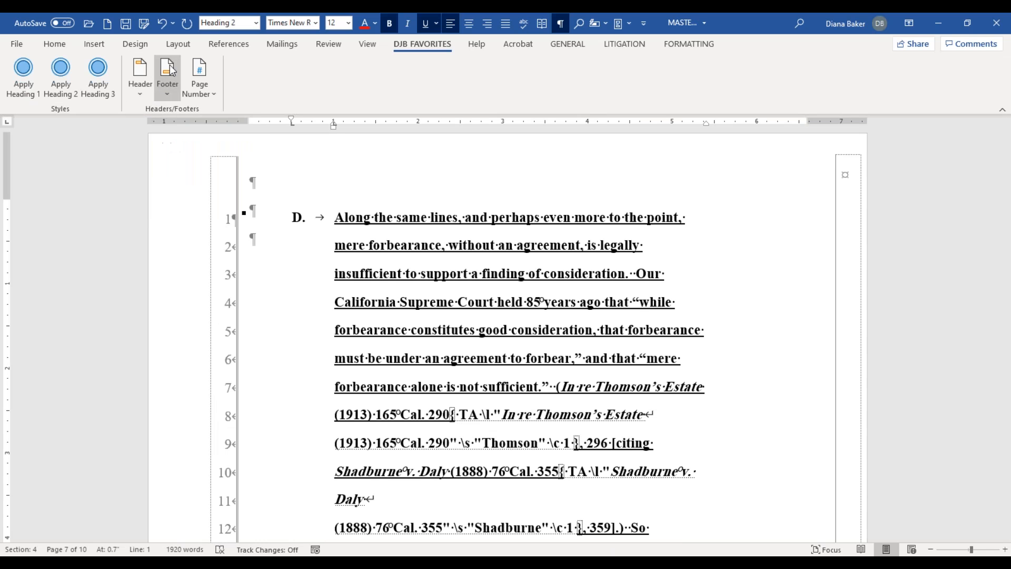
Open the current section's footer for editing from the DJB FAVORITES commands and return to the body text
click(167, 87)
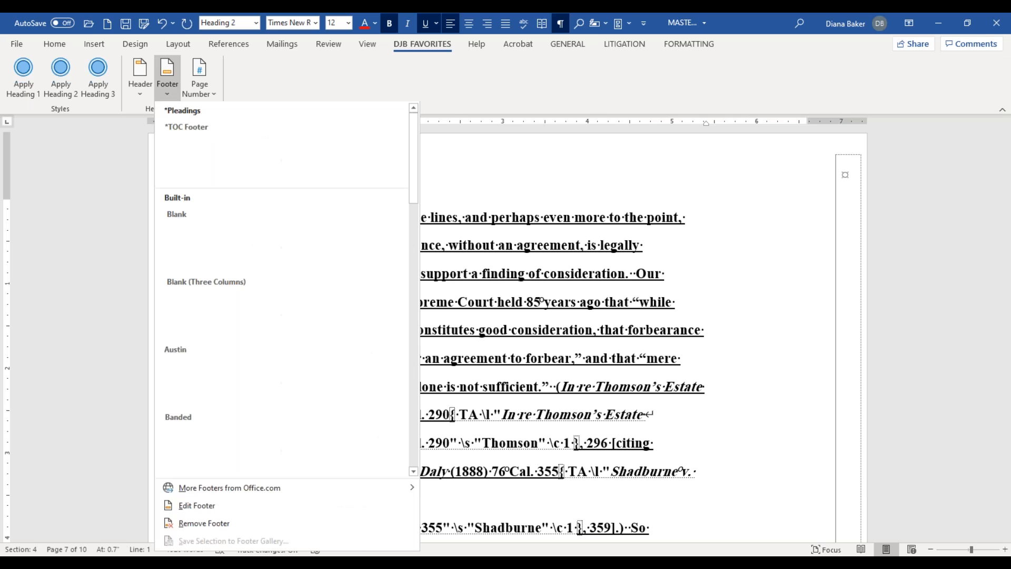
click(208, 508)
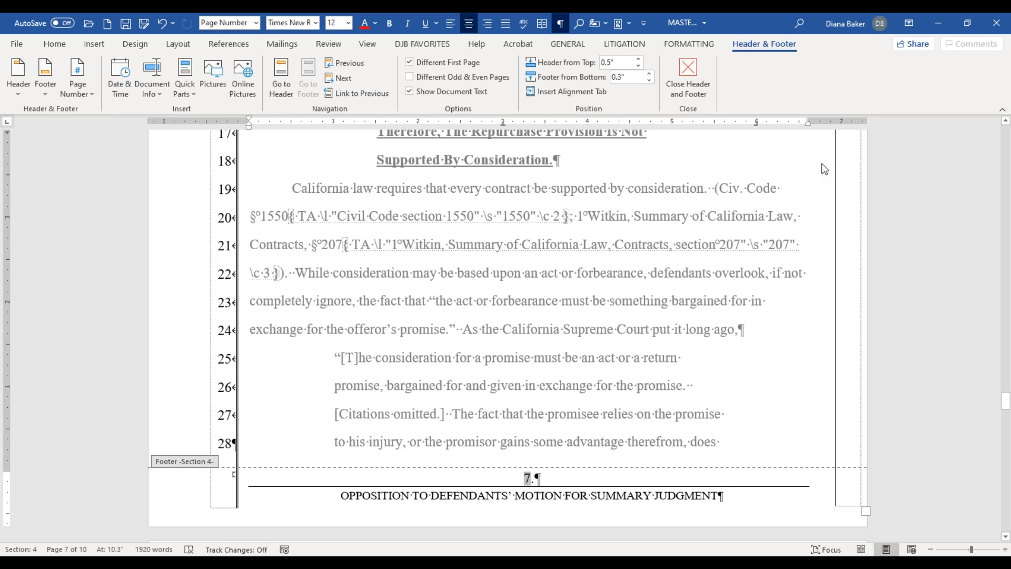
double_click(665, 345)
Undo the Heading 2 style on the paragraph beginning "Along the same lines"
scroll(665, 345, up, 11)
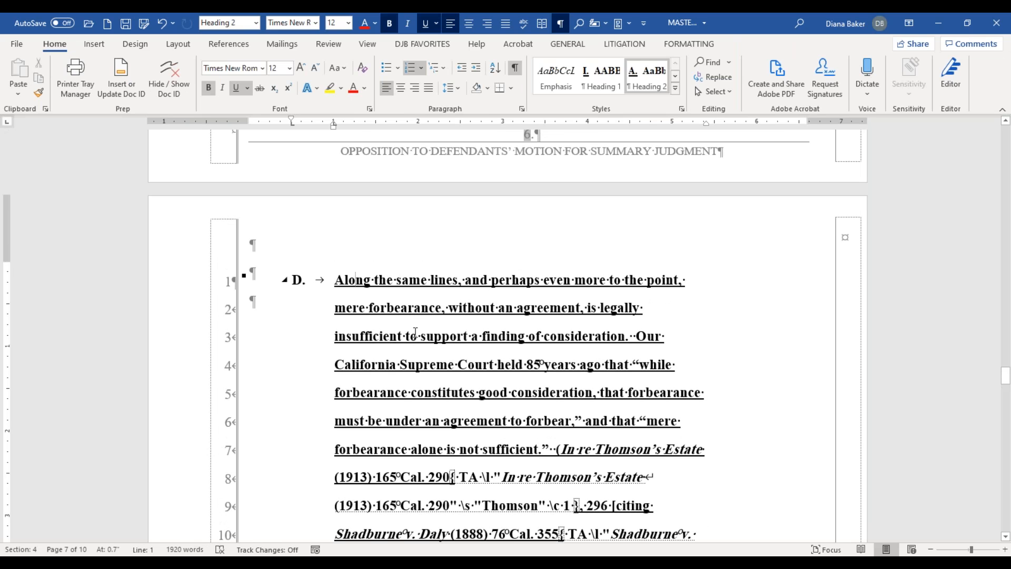
key(ctrl+z)
scroll(394, 284, down, 7)
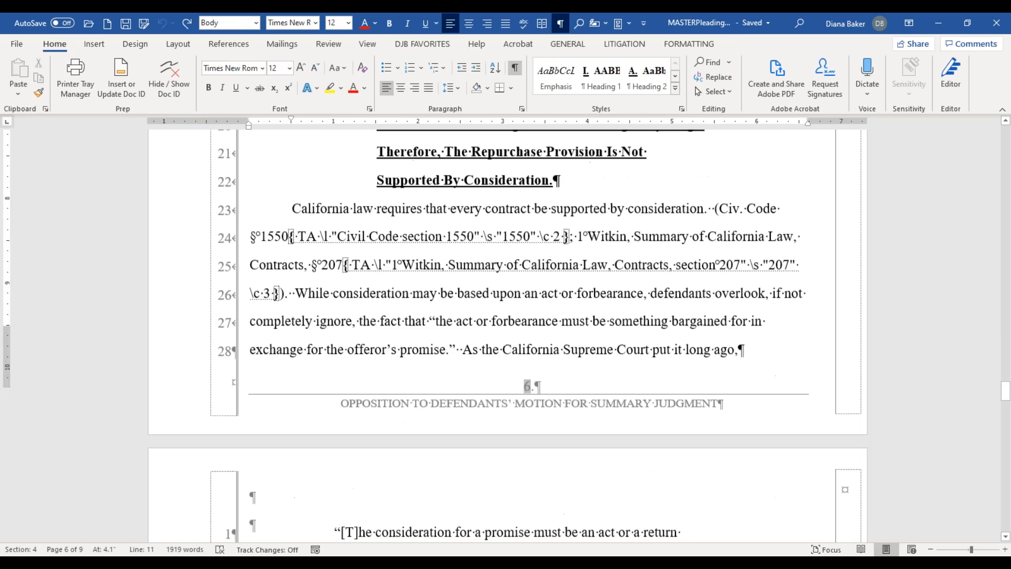
Place the cursor on line 7, in the first body paragraph under heading C
scroll(506, 316, up, 3)
scroll(394, 337, up, 7)
click(385, 334)
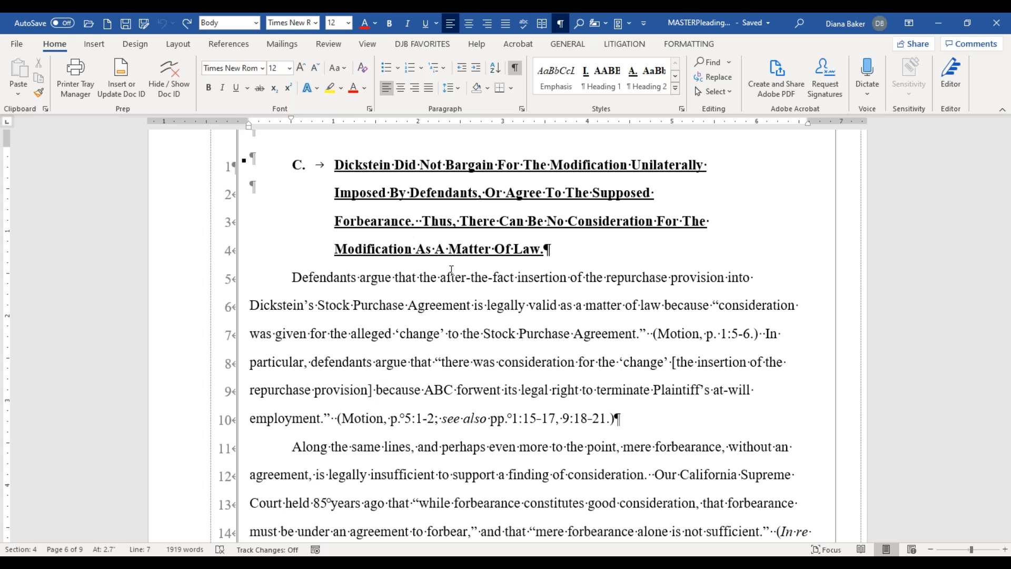
Move the Quick Access Toolbar below the ribbon
scroll(461, 336, down, 1)
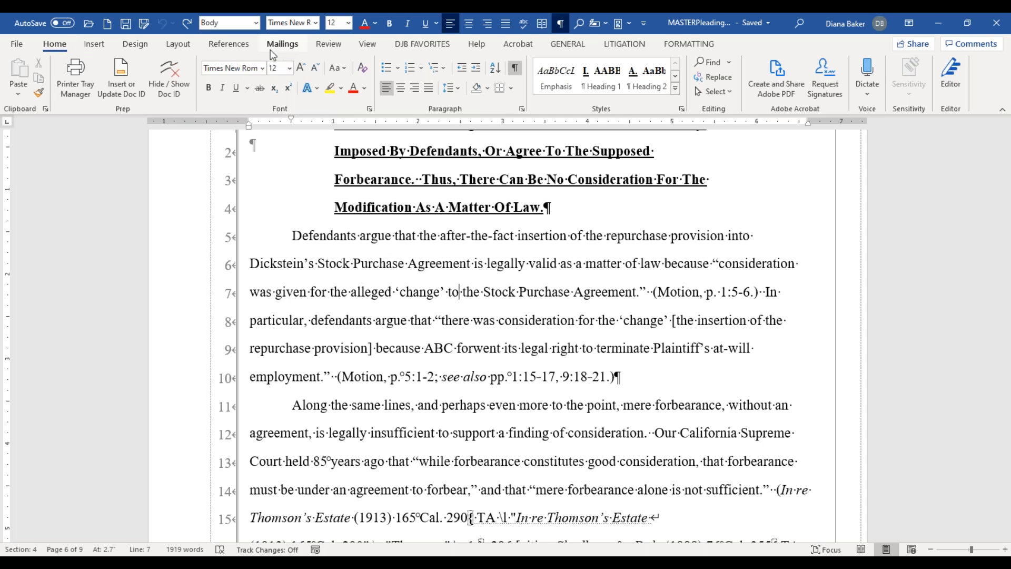
click(97, 47)
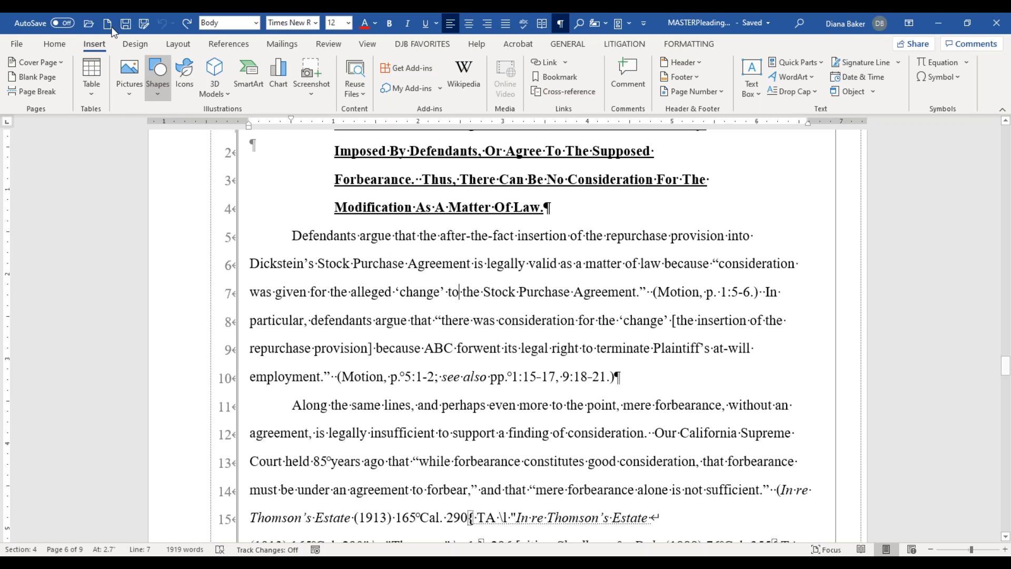
click(643, 19)
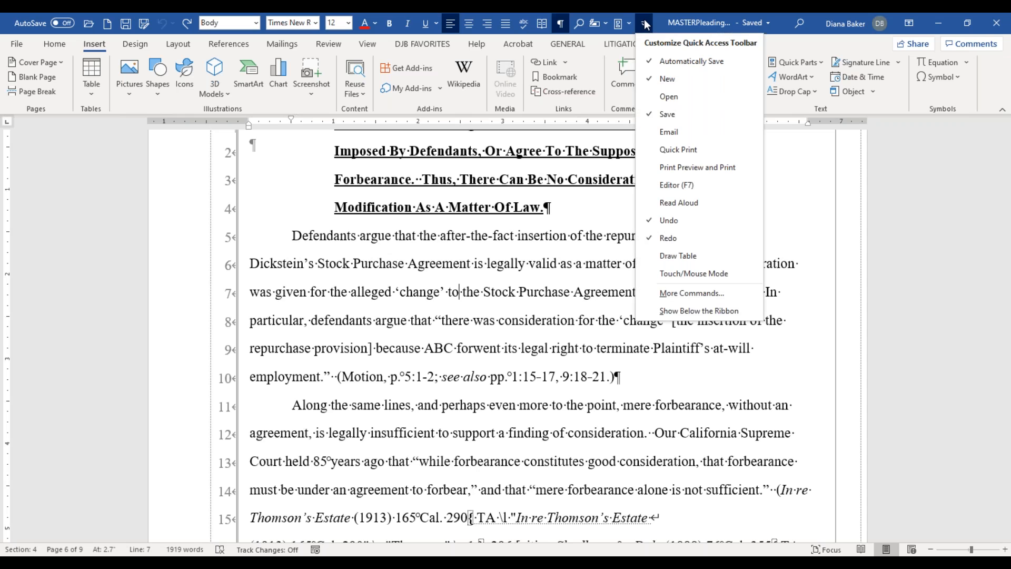
click(663, 312)
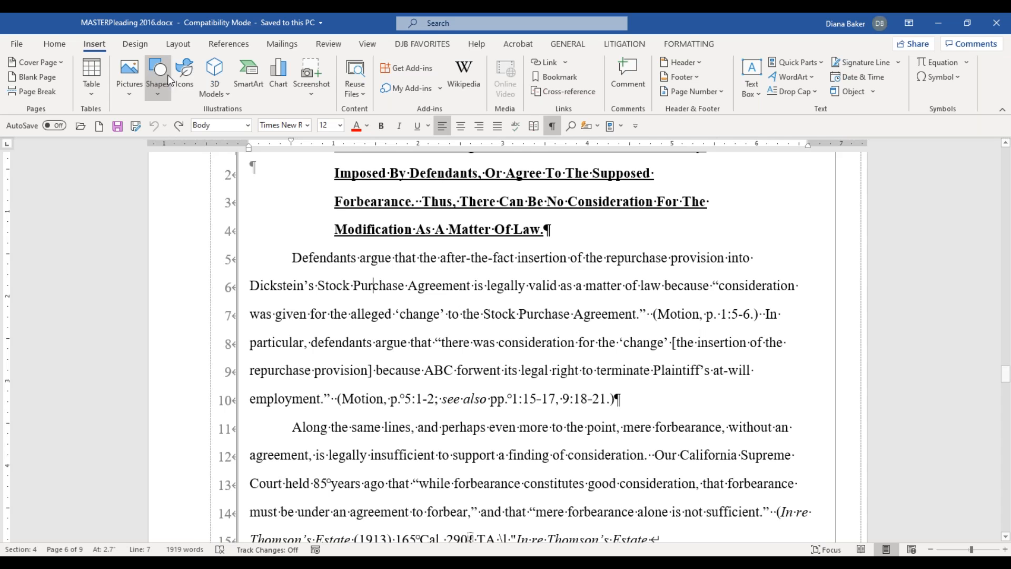
Add the Edit Header and Edit Footer commands to the Quick Access Toolbar
click(178, 43)
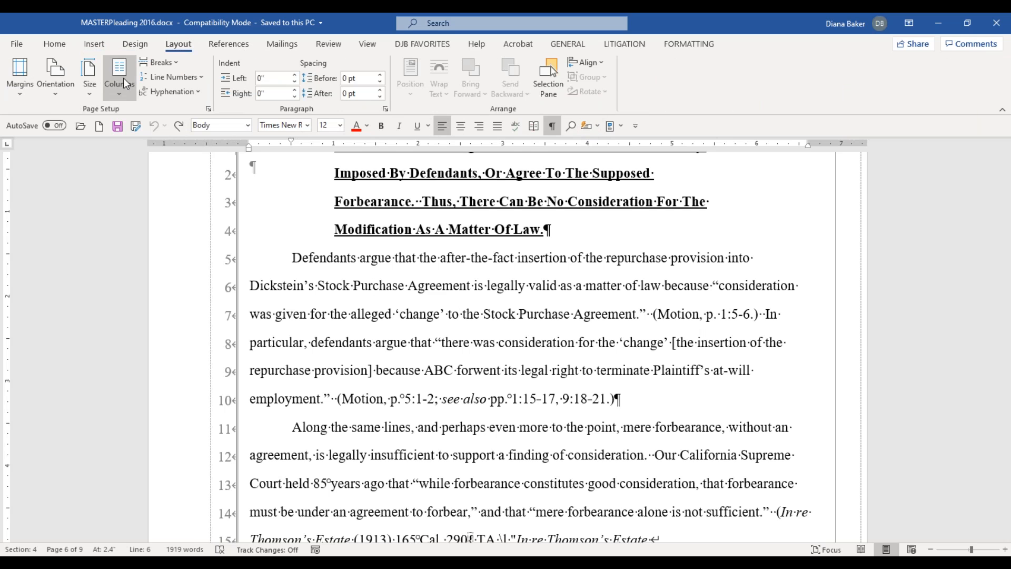
click(99, 47)
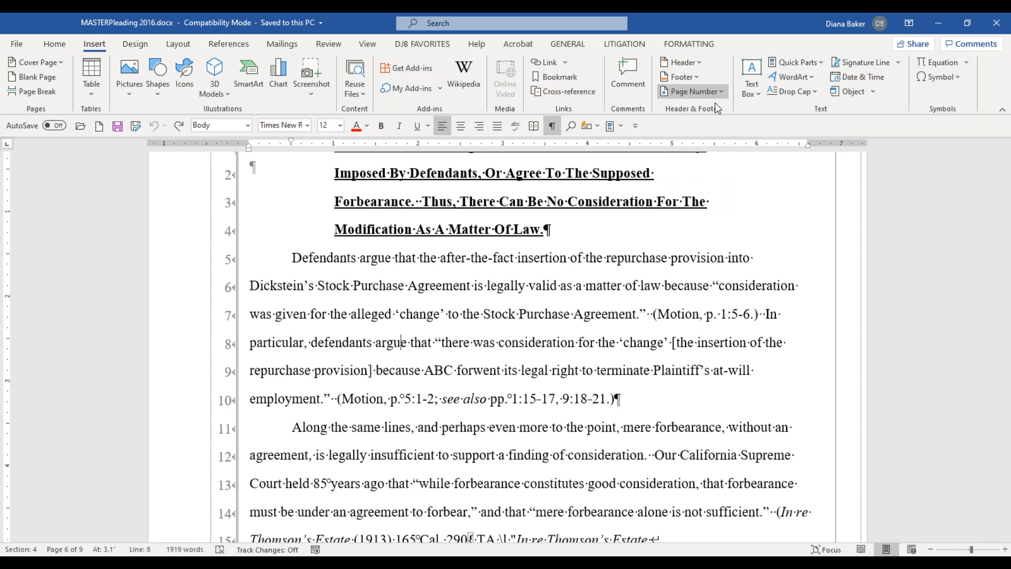
click(700, 62)
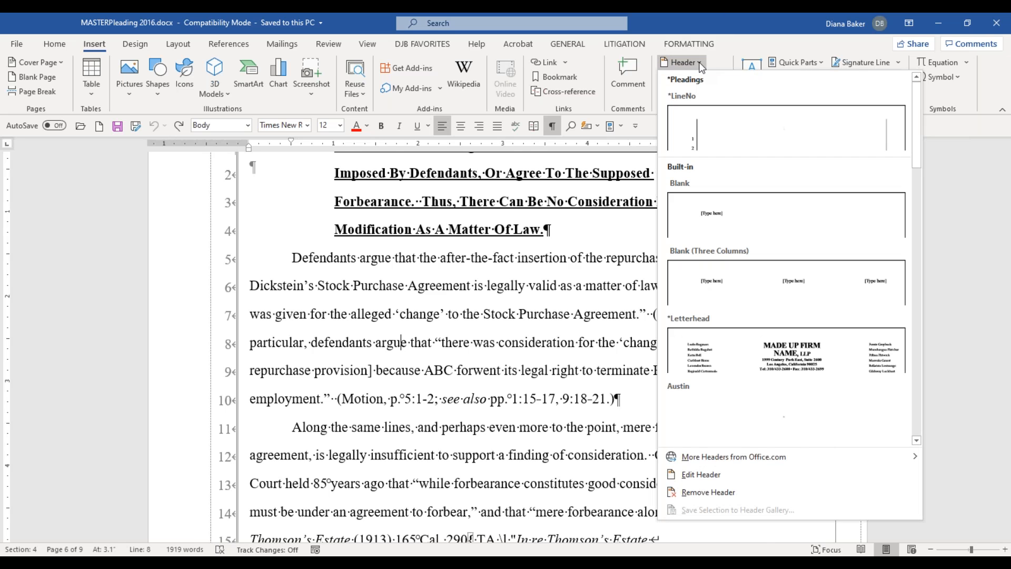
right_click(697, 474)
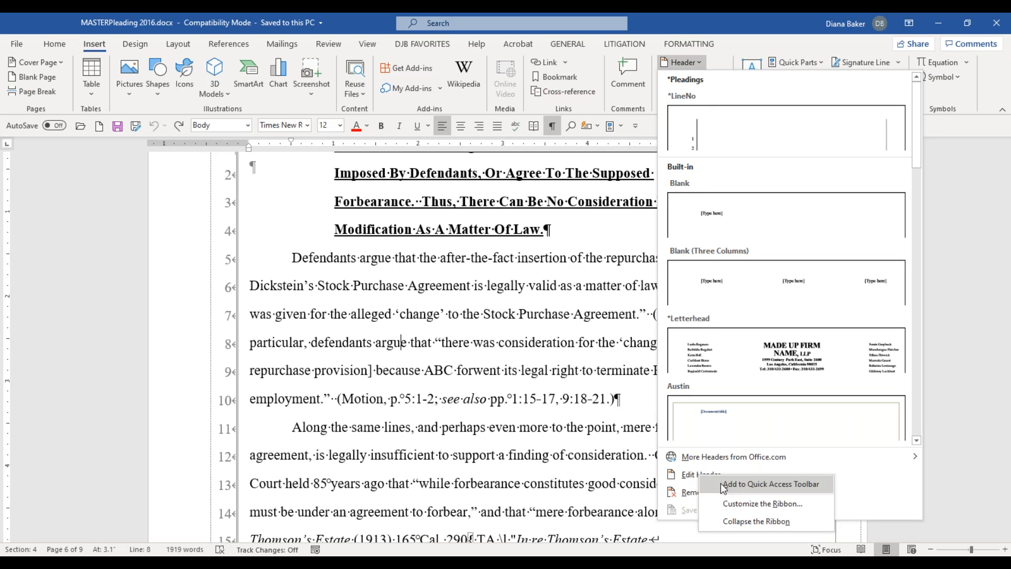
click(724, 484)
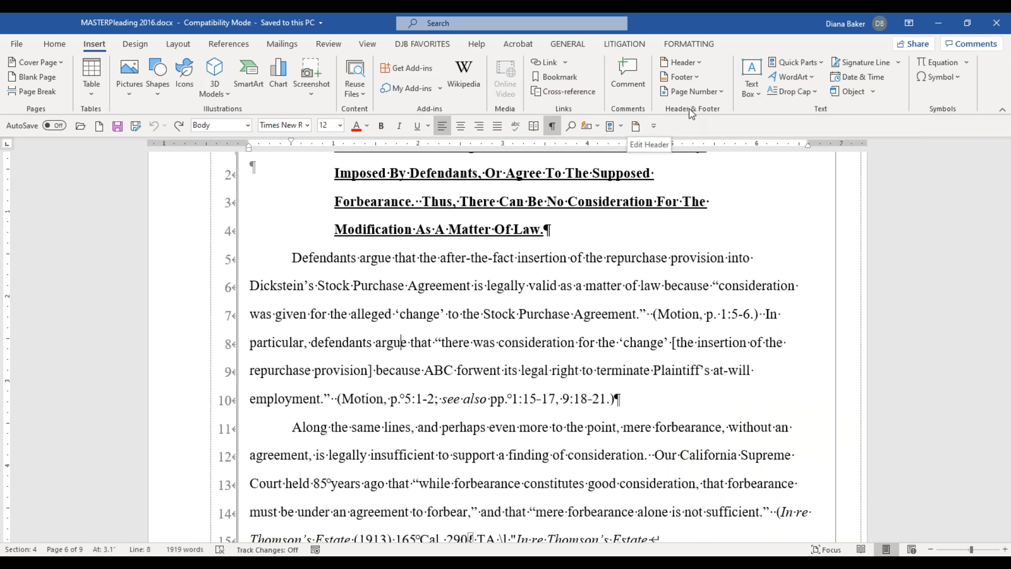
click(697, 79)
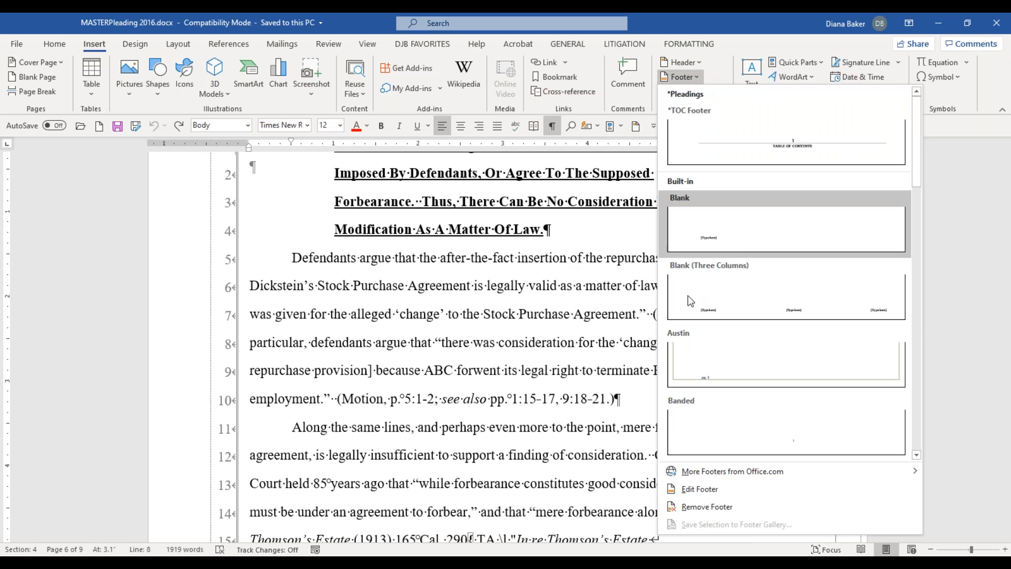
right_click(706, 490)
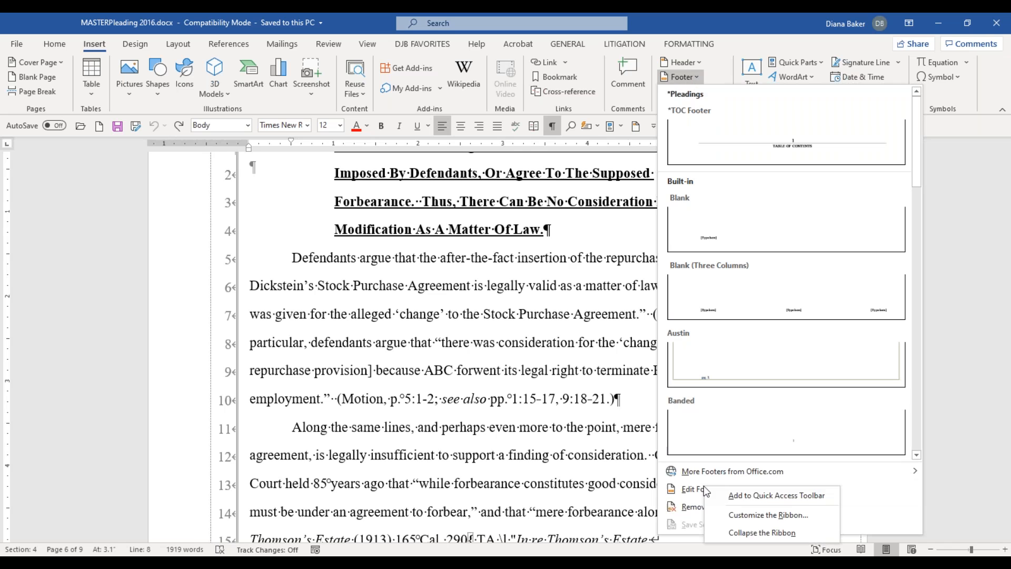
click(726, 495)
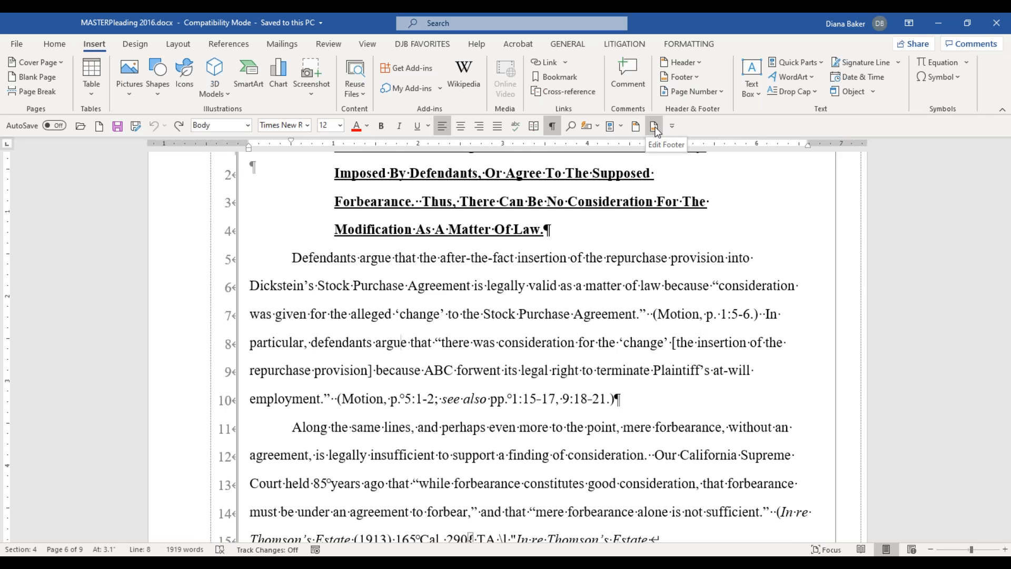
Try the Quick Access Toolbar's Edit Footer command on the current section's footer twice, returning to the body text each time
click(655, 126)
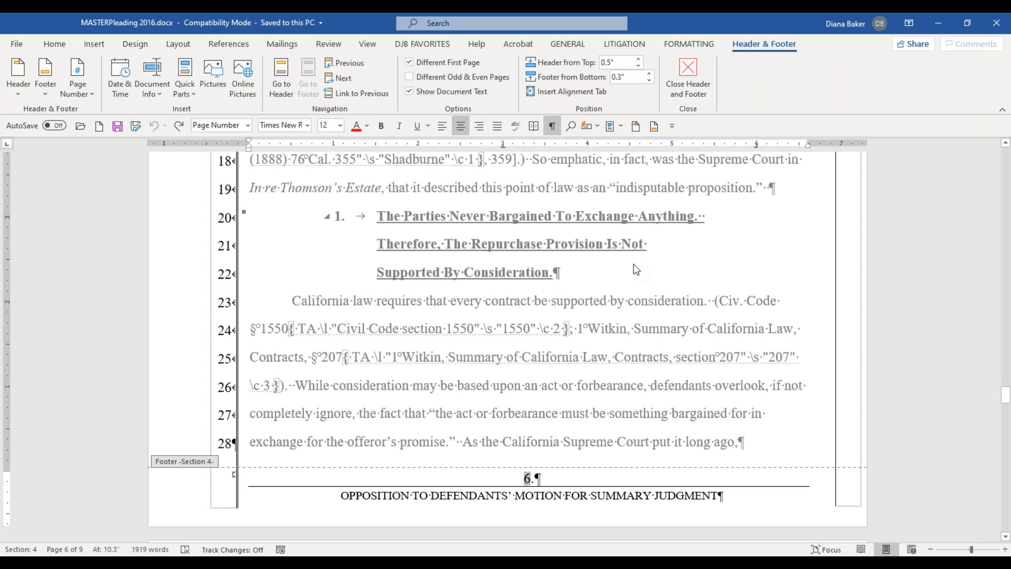
click(687, 81)
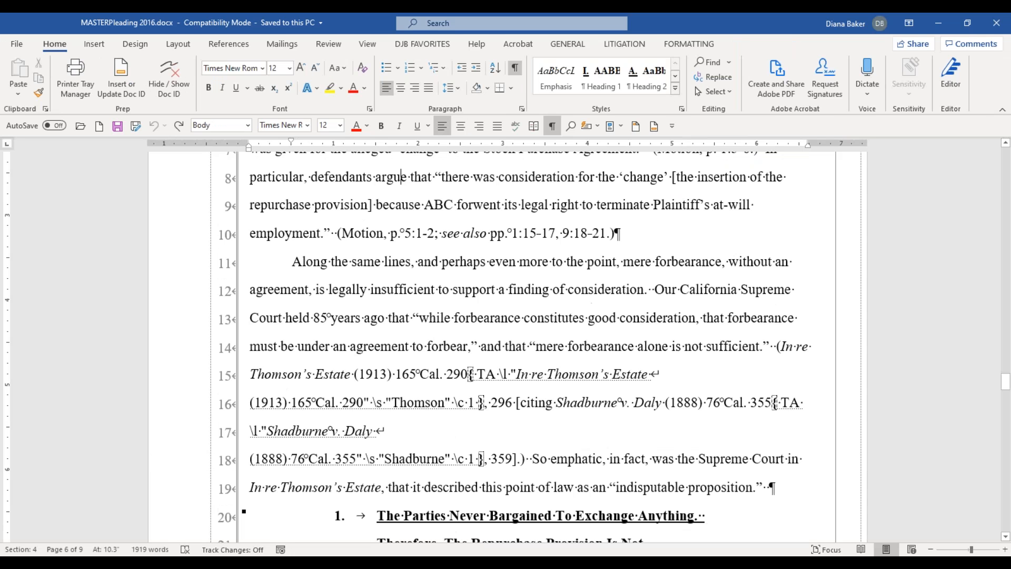
click(94, 44)
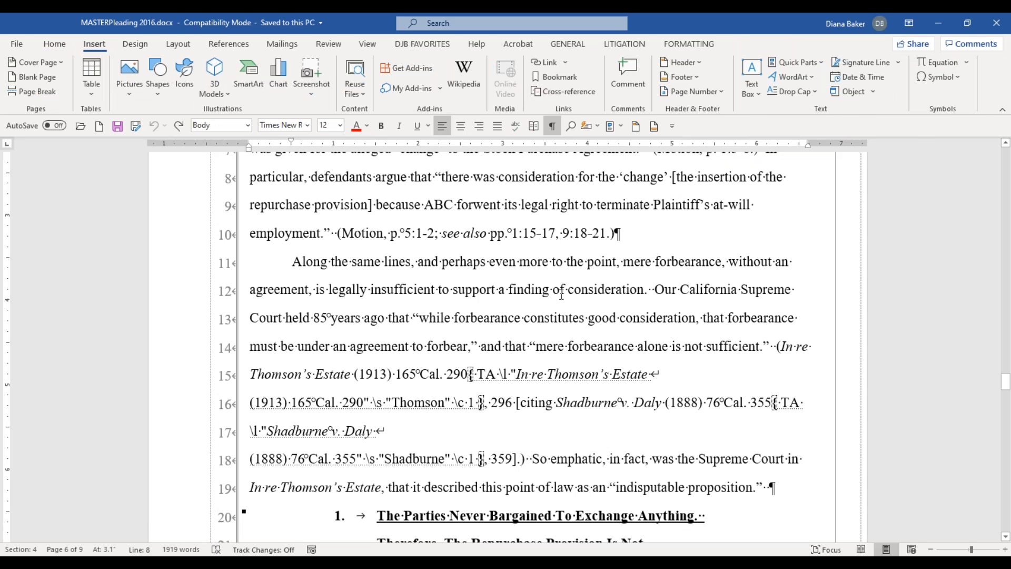
click(680, 77)
key(Escape)
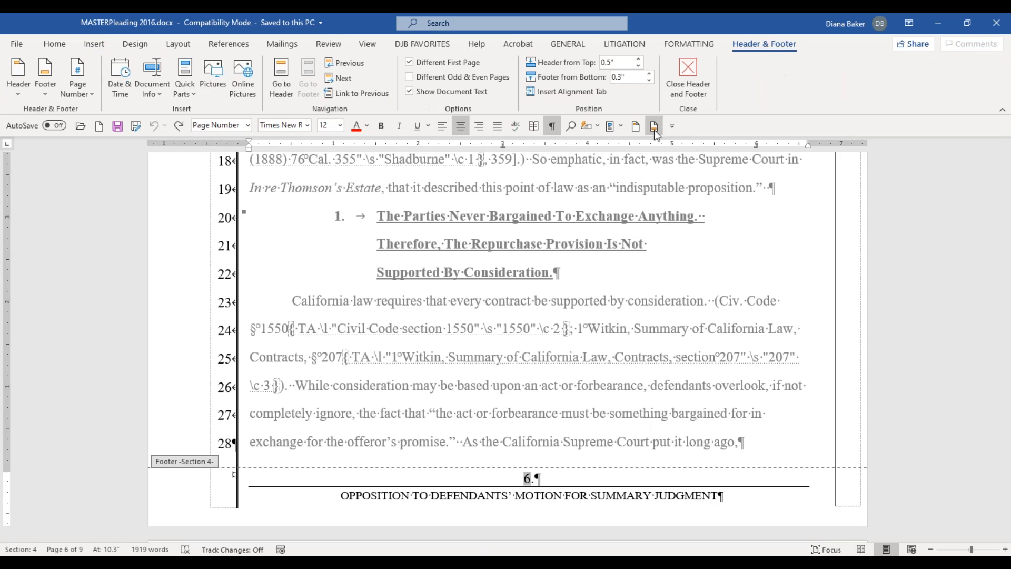
click(691, 76)
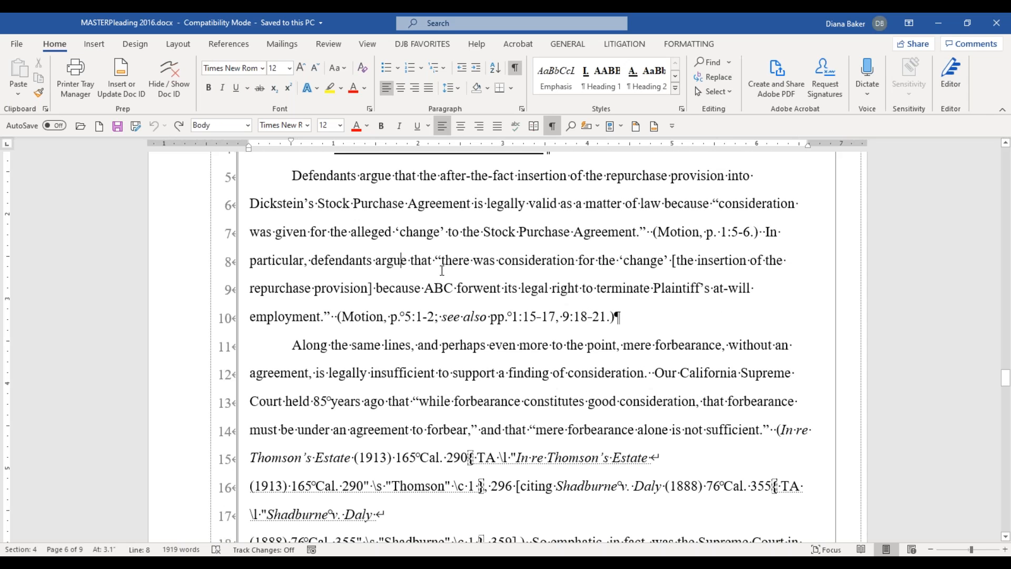
click(260, 236)
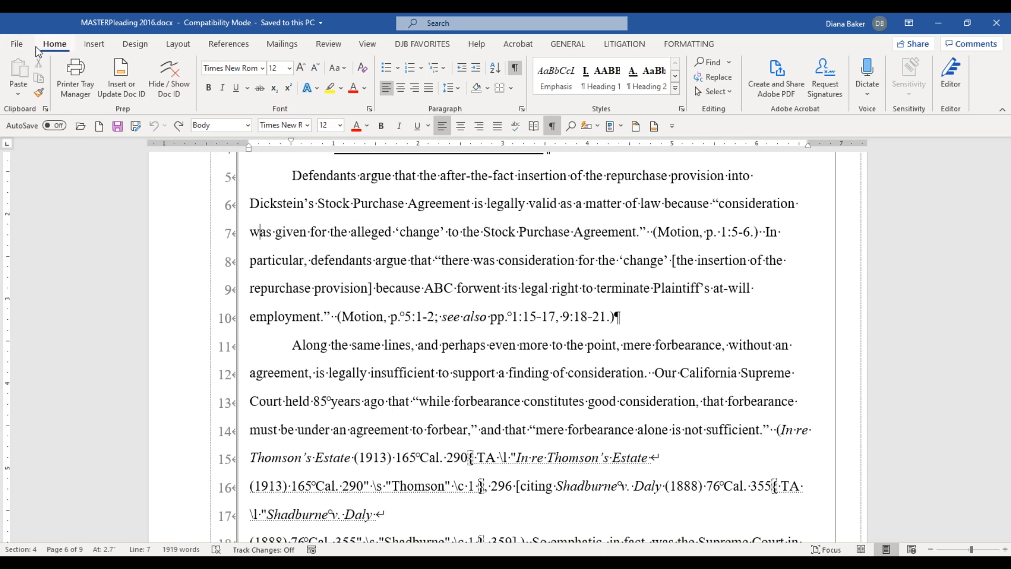
click(17, 43)
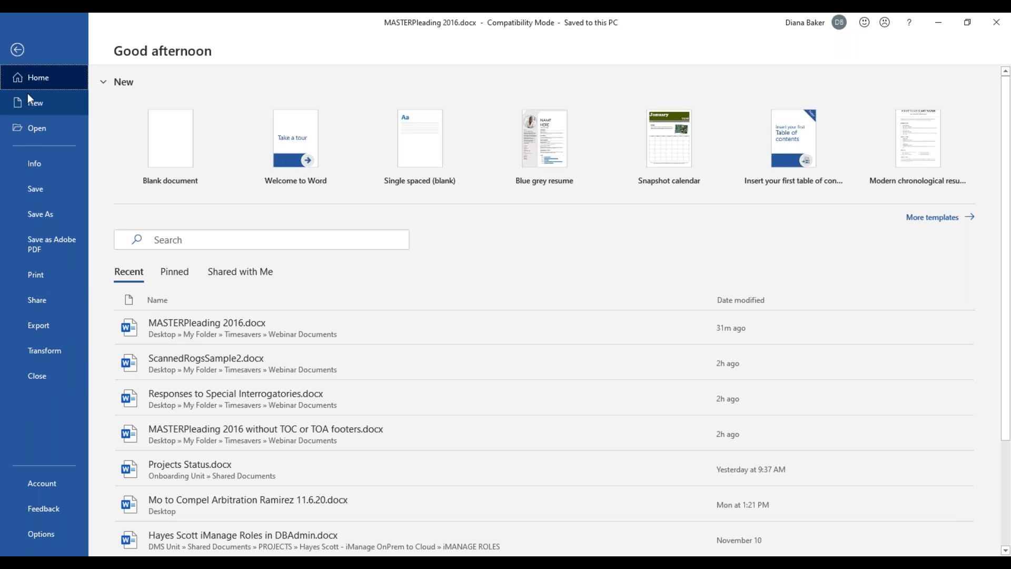
click(20, 53)
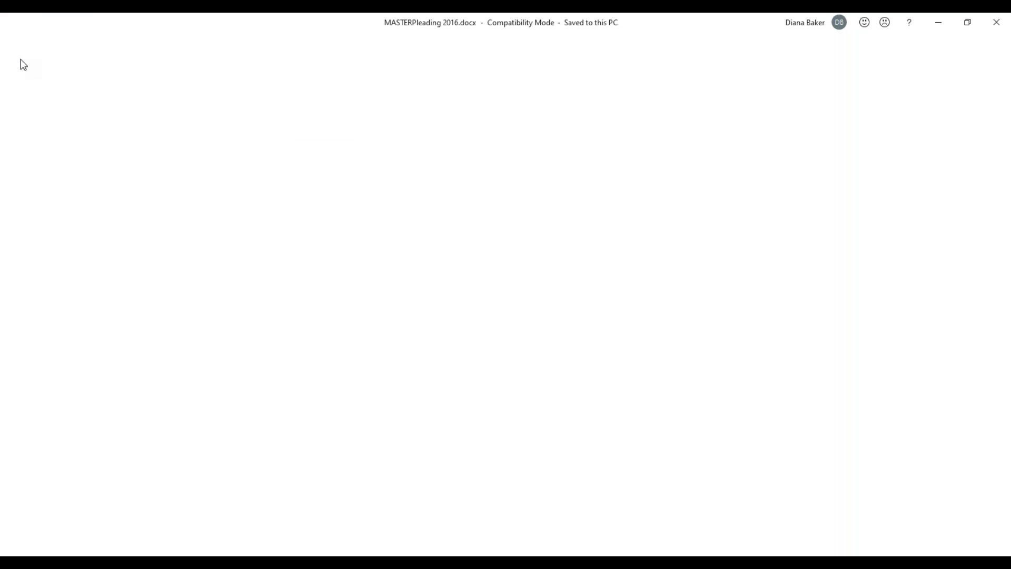
click(351, 276)
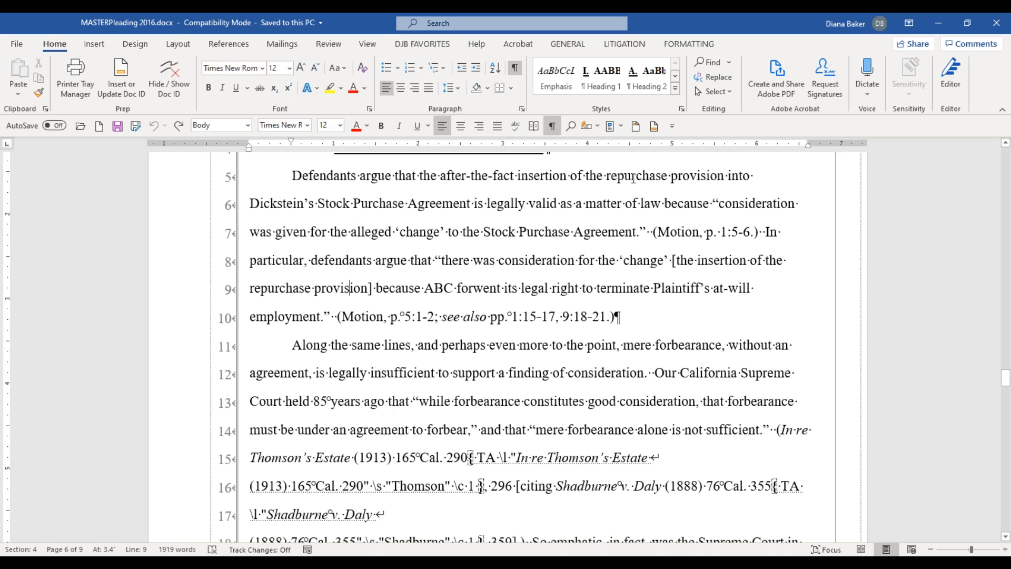
Add the Close File command from the File Tab commands to the Quick Access Toolbar for all documents
click(673, 126)
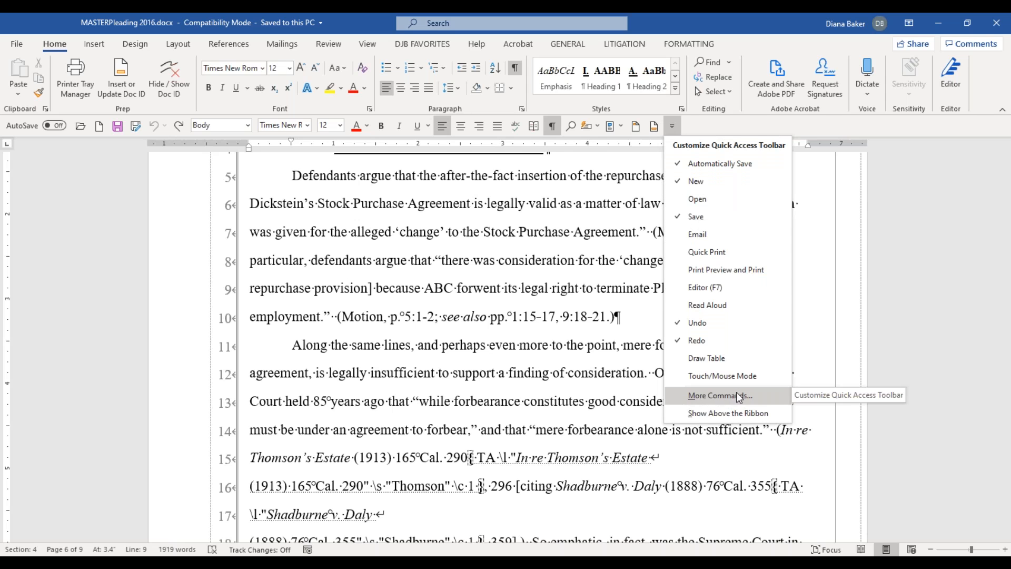
click(688, 402)
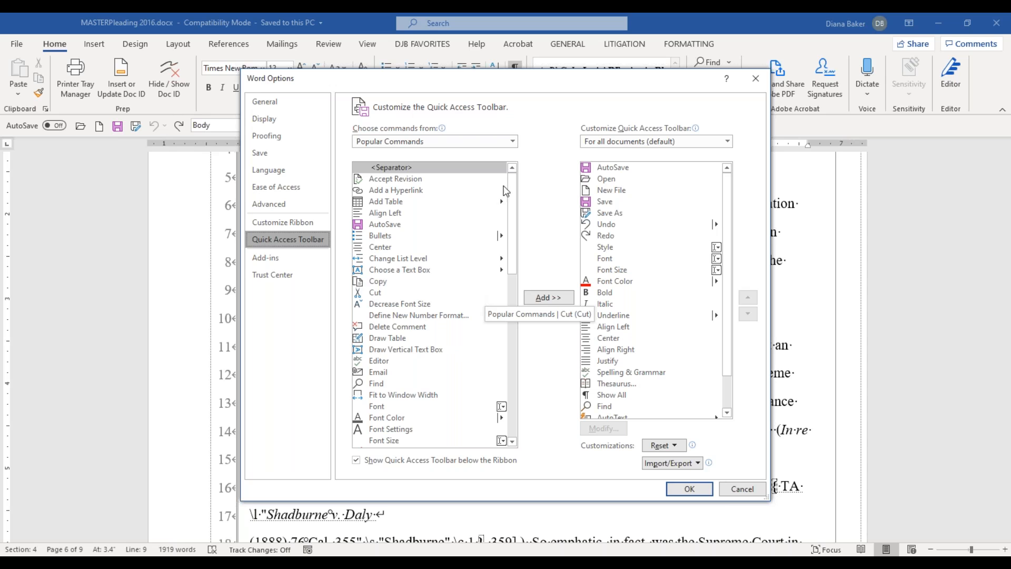
click(513, 141)
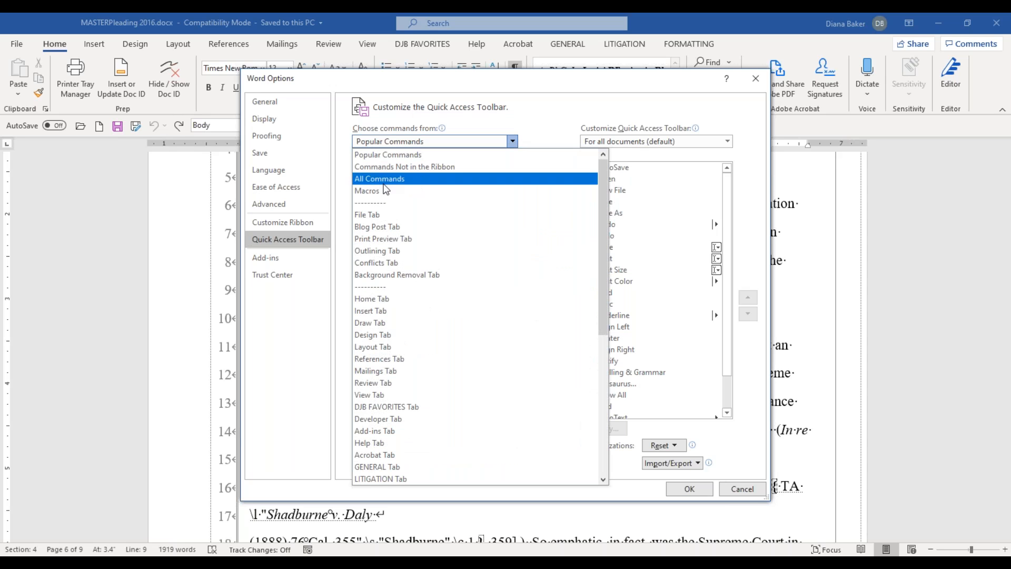
click(372, 216)
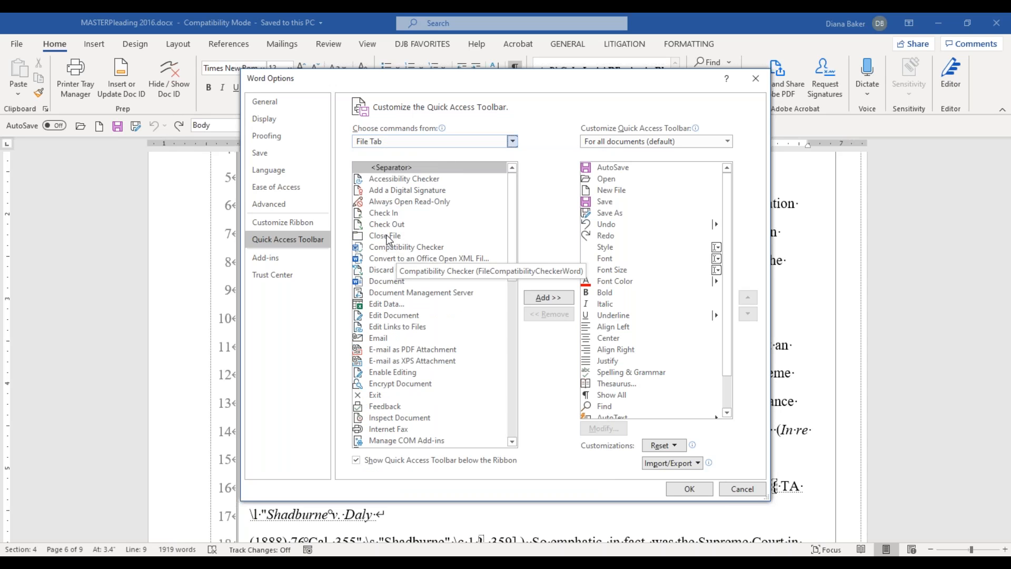
click(365, 238)
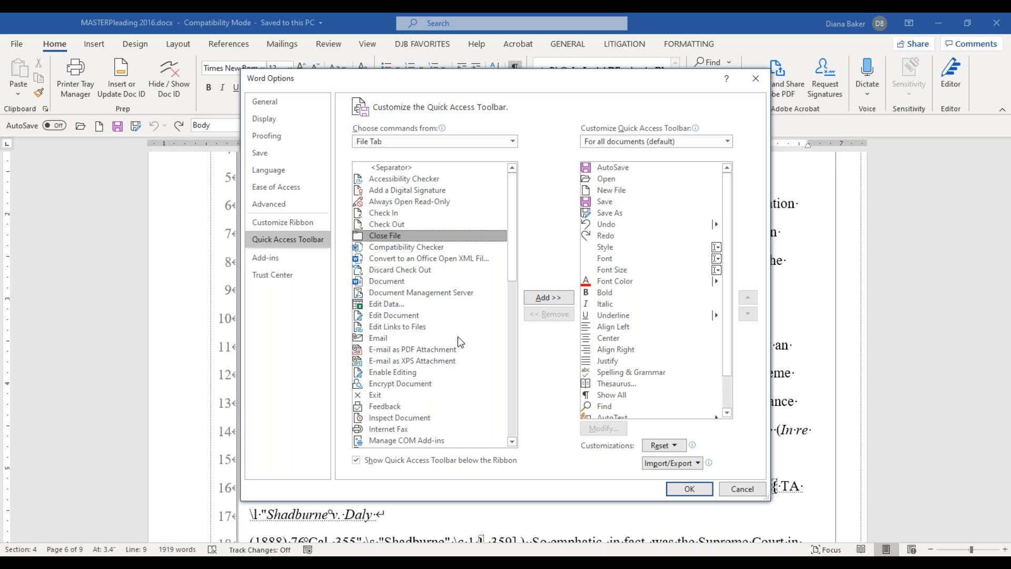
click(541, 298)
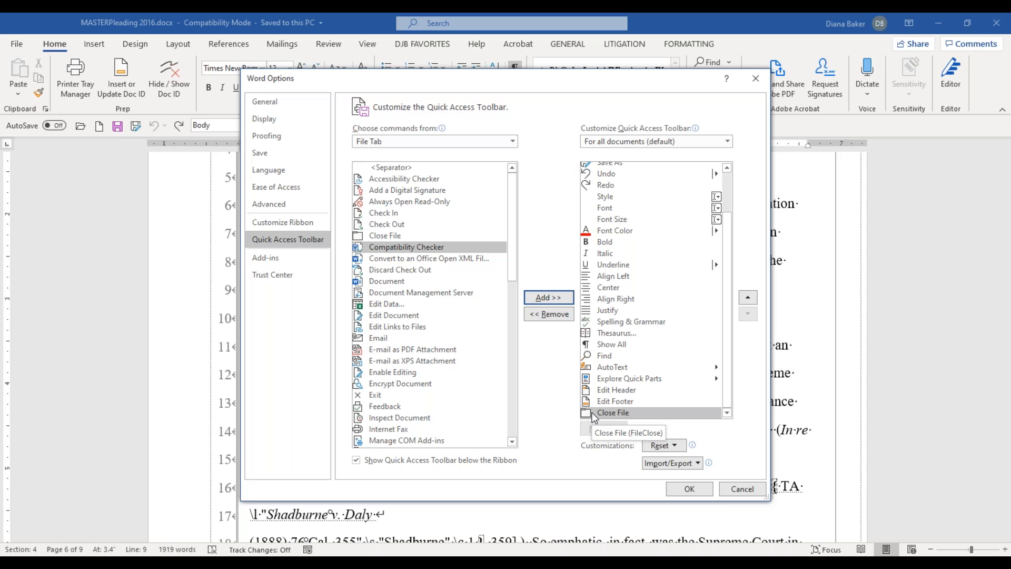
Move Close File up the Quick Access Toolbar order to directly after Open and apply the customization
click(614, 413)
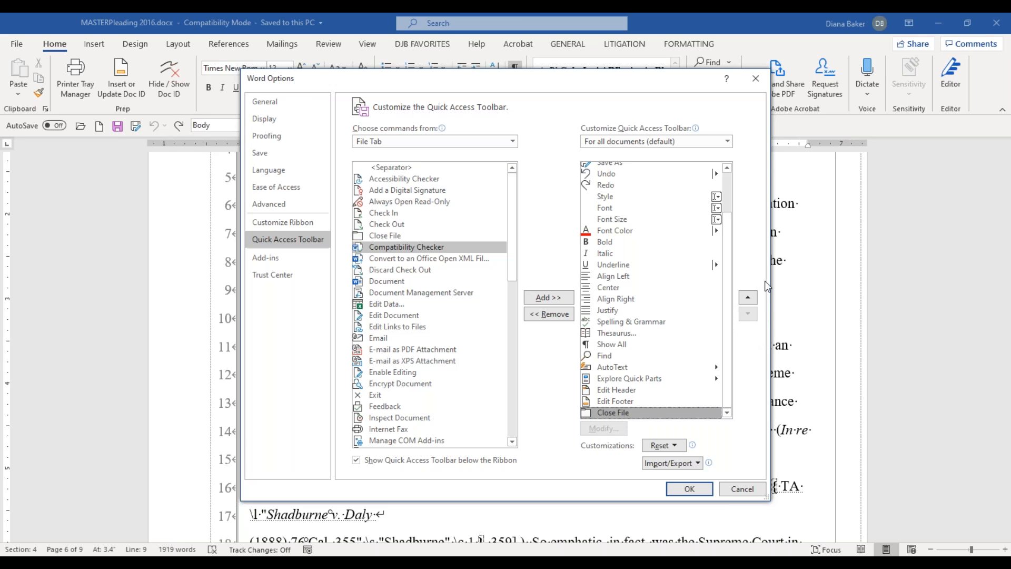
click(747, 297)
click(747, 297)
click(747, 297)
click(748, 297)
click(748, 297)
click(748, 297)
click(748, 298)
click(748, 297)
click(747, 297)
click(748, 297)
click(748, 297)
click(747, 297)
click(747, 297)
click(747, 297)
click(748, 297)
click(748, 297)
click(748, 298)
click(747, 297)
click(747, 297)
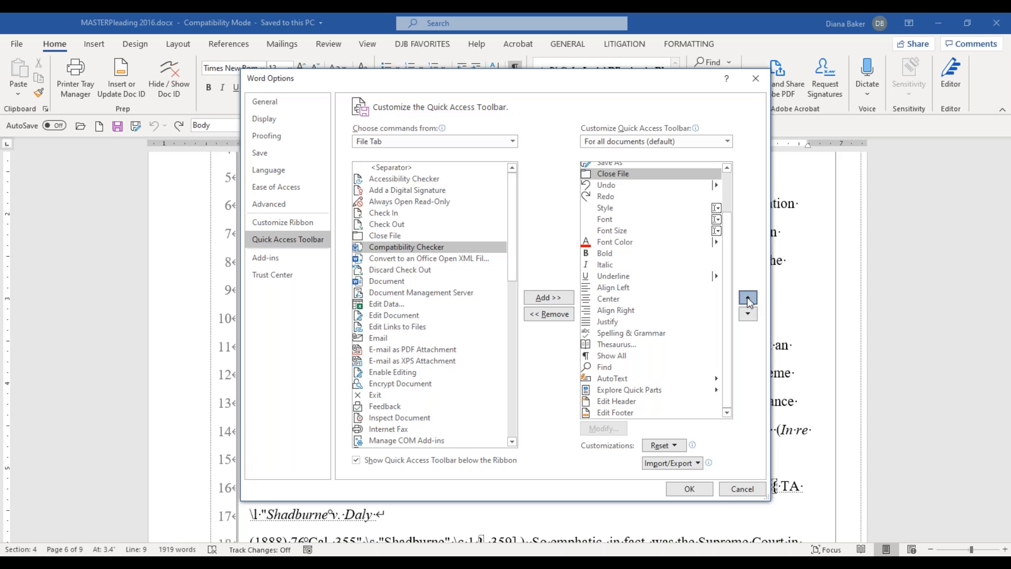
click(747, 297)
click(747, 297)
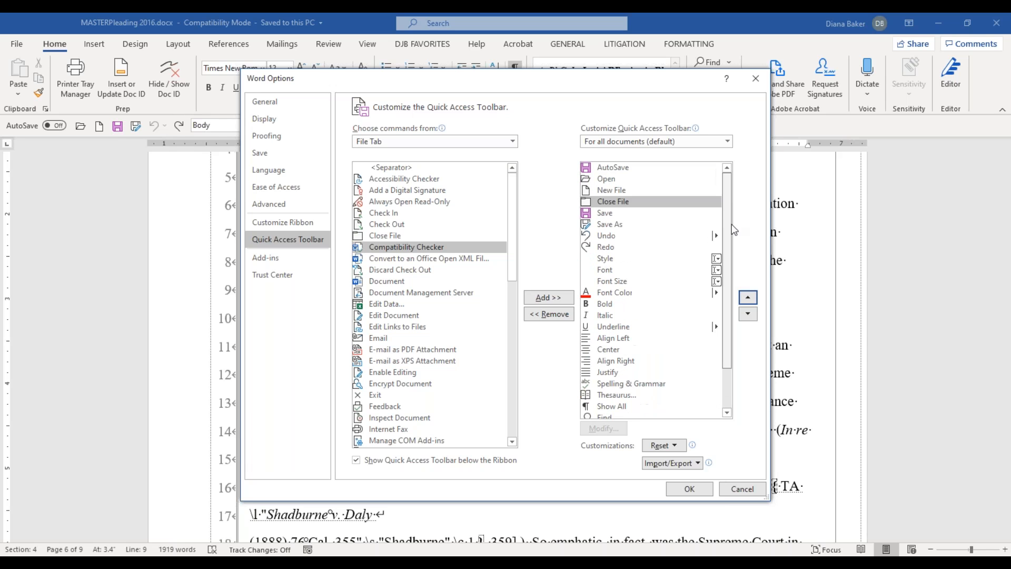
click(748, 298)
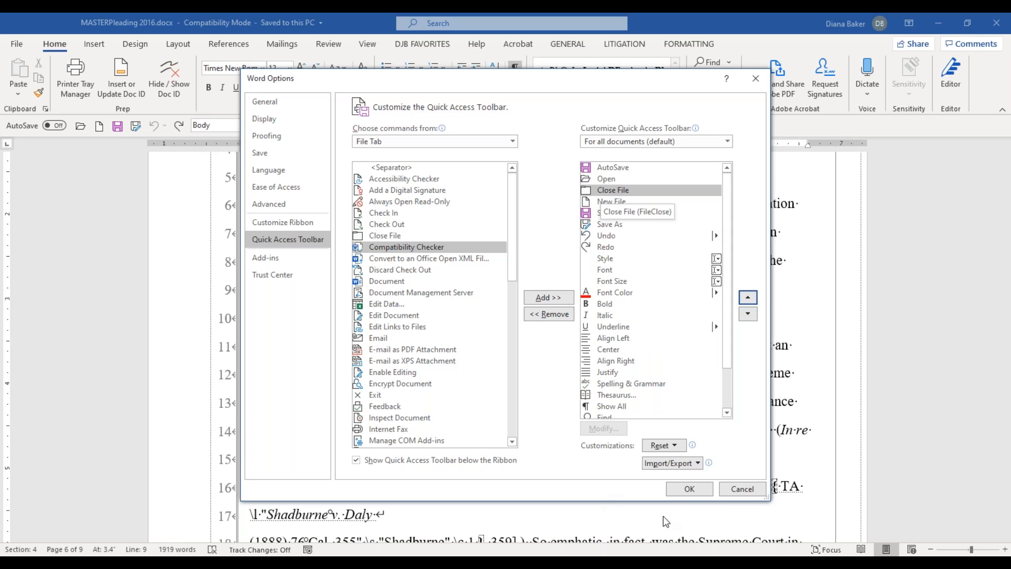
click(676, 489)
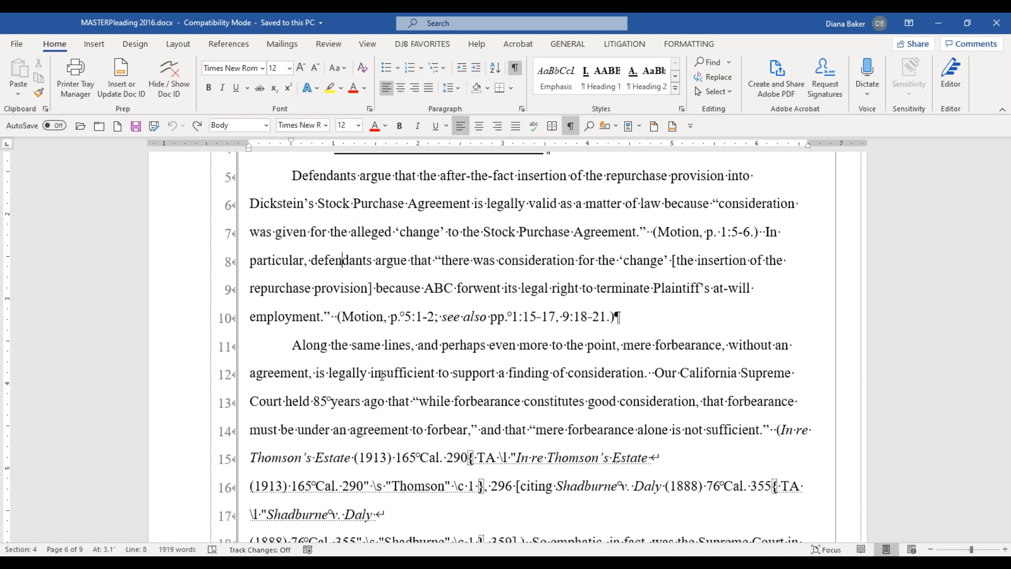
Create a new blank document and enter "HEADING 1" as its first paragraph in the Heading 1 style
key(ctrl+n)
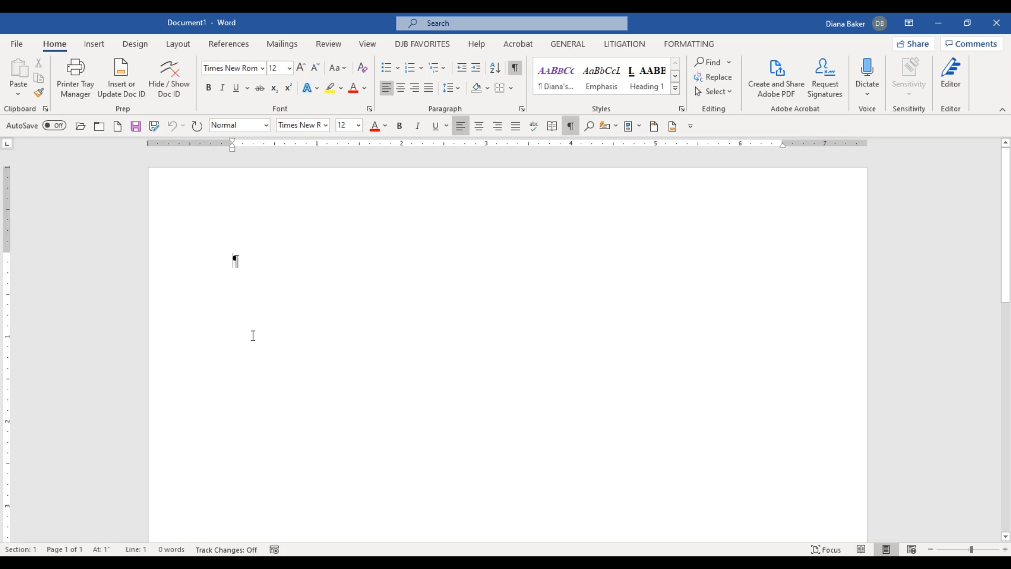
key(ctrl+alt+1)
text(HEADING 1)
key(Return)
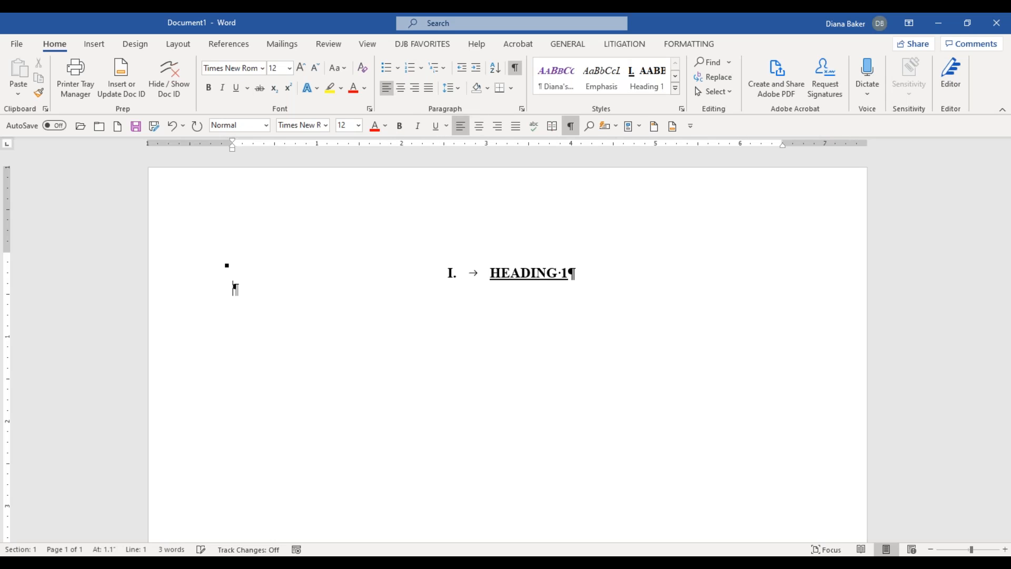
Add a paragraph reading "HEADING 2" in the Heading 2 style below the first heading
key(ctrl+alt+2)
text(HEADING 2)
key(Return)
Add an empty Heading 1 paragraph below "HEADING 2", followed by four blank Normal paragraphs
key(ctrl+alt+1)
key(Return)
key(Return)
key(Return)
key(Return)
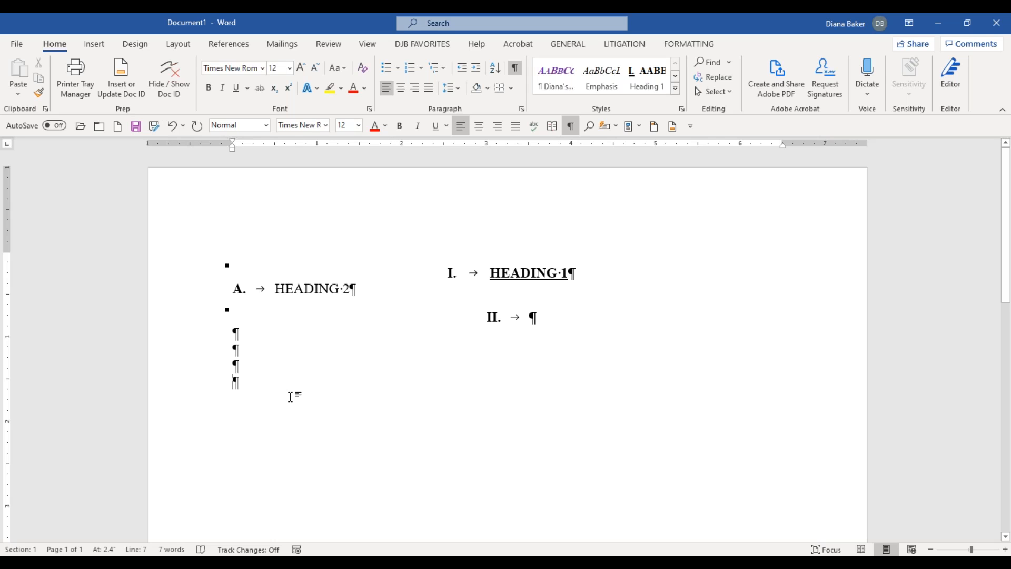
Apply the Body Text style to the last paragraph, enter "Slfgjsldk;jsd;lf" and add three blank paragraphs below it
key(ctrl+alt+b)
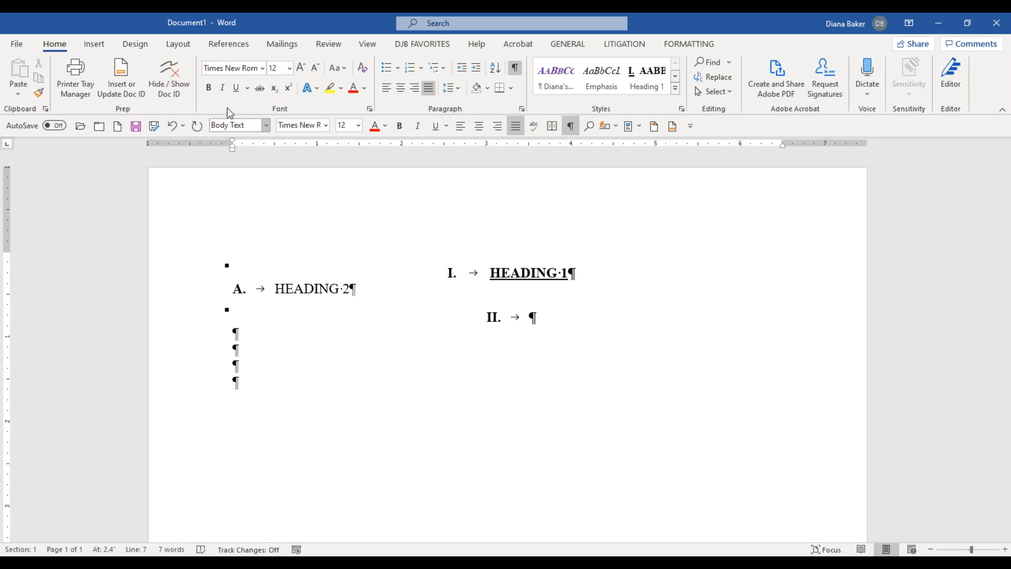
text(slfgjsldk;jsd;lf)
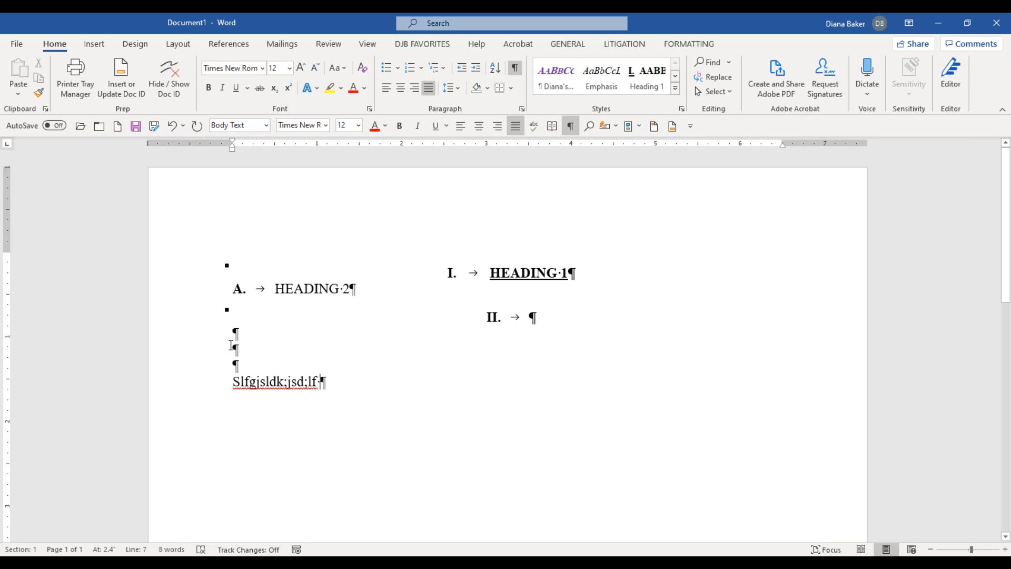
key(Return)
key(Return)
key(Return)
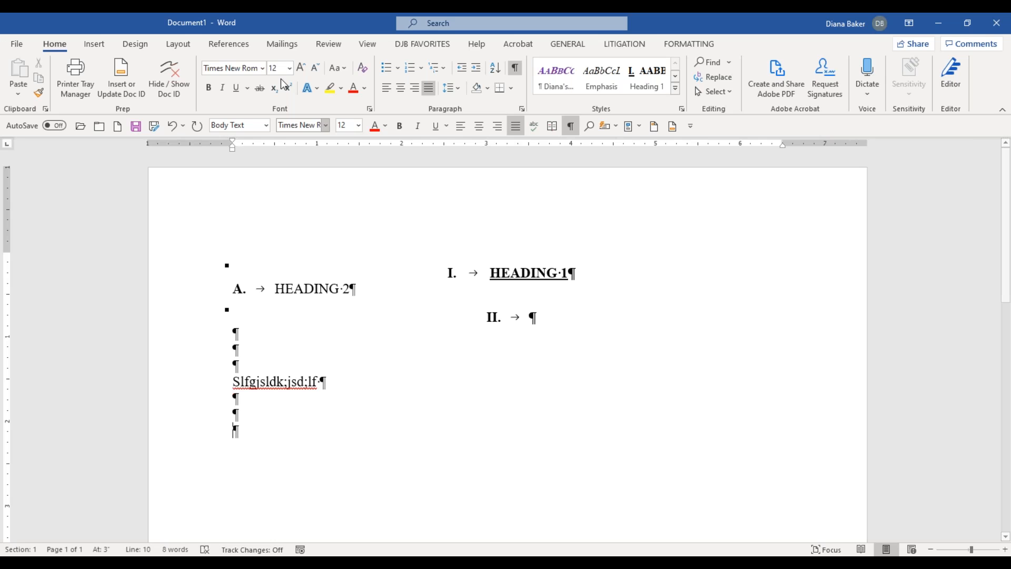
Insert a table with three columns and three rows at the last paragraph
click(94, 44)
click(98, 66)
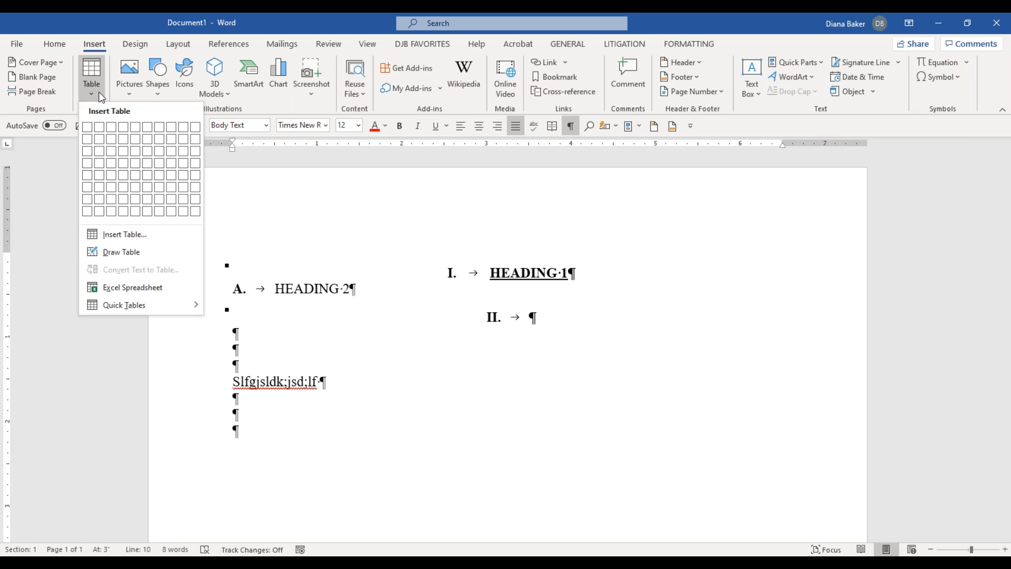
key(Escape)
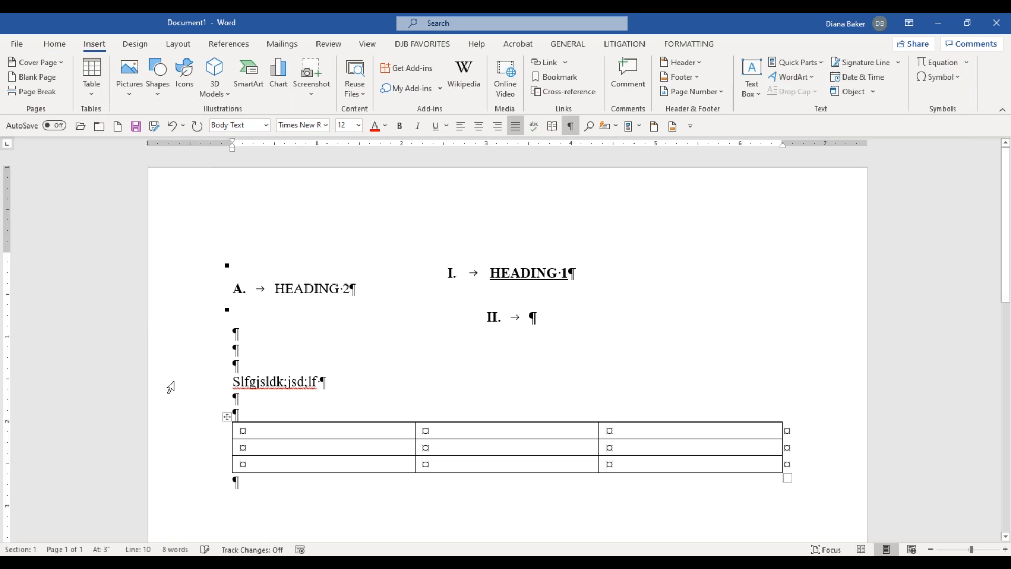
Move through the table's cells and add four rows at its end, leaving all cells empty
click(248, 448)
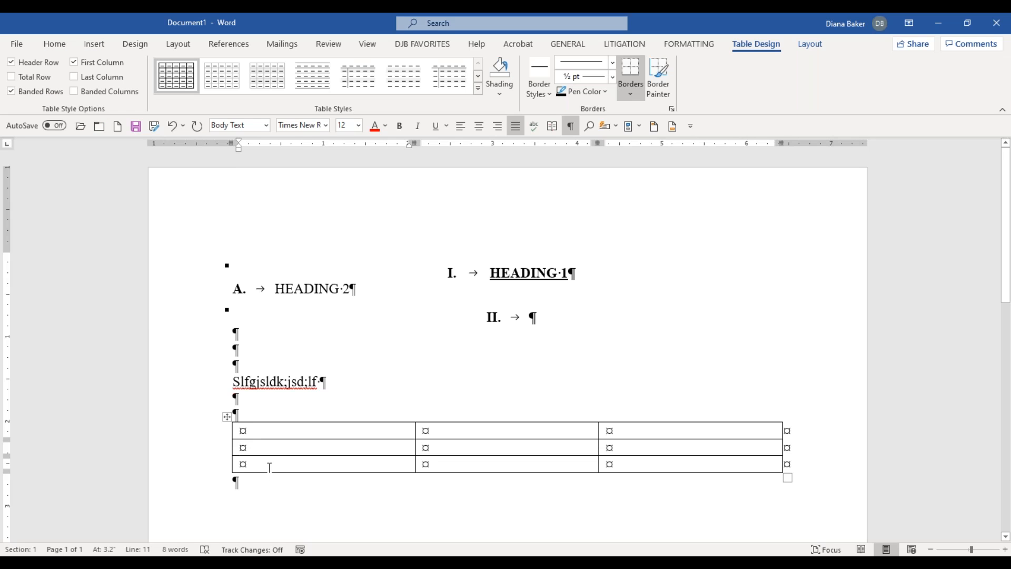
text(gg)
key(BackSpace)
key(BackSpace)
key(Tab)
key(Tab)
key(Tab)
key(Tab)
key(Tab)
key(Tab)
key(Tab)
key(Tab)
key(Tab)
key(Tab)
key(Tab)
key(Tab)
key(Tab)
key(Tab)
key(Tab)
key(Tab)
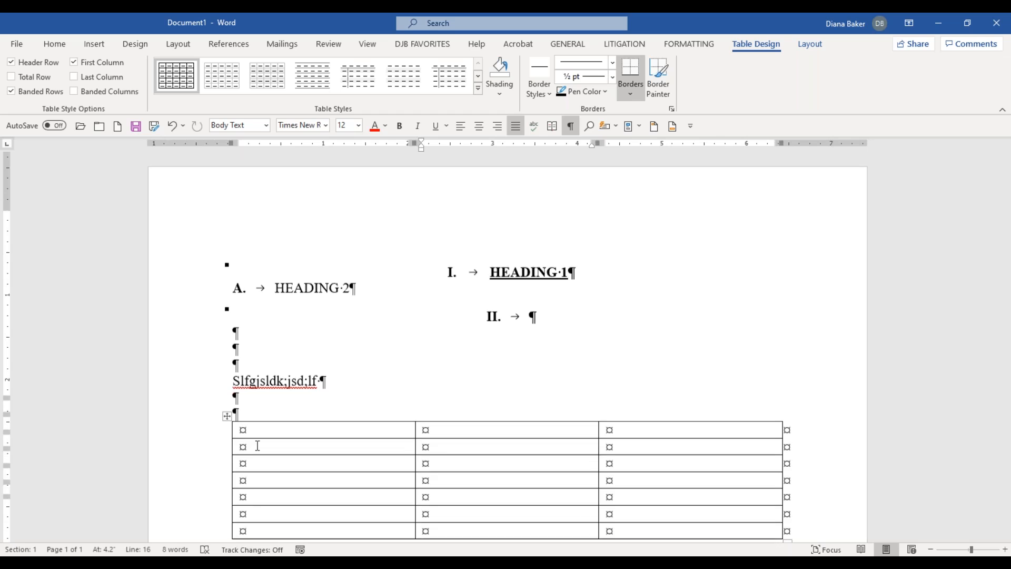
With the cursor in the table's fourth row, add the Insert Below table command to the Quick Access Toolbar
scroll(258, 446, down, 2)
click(256, 397)
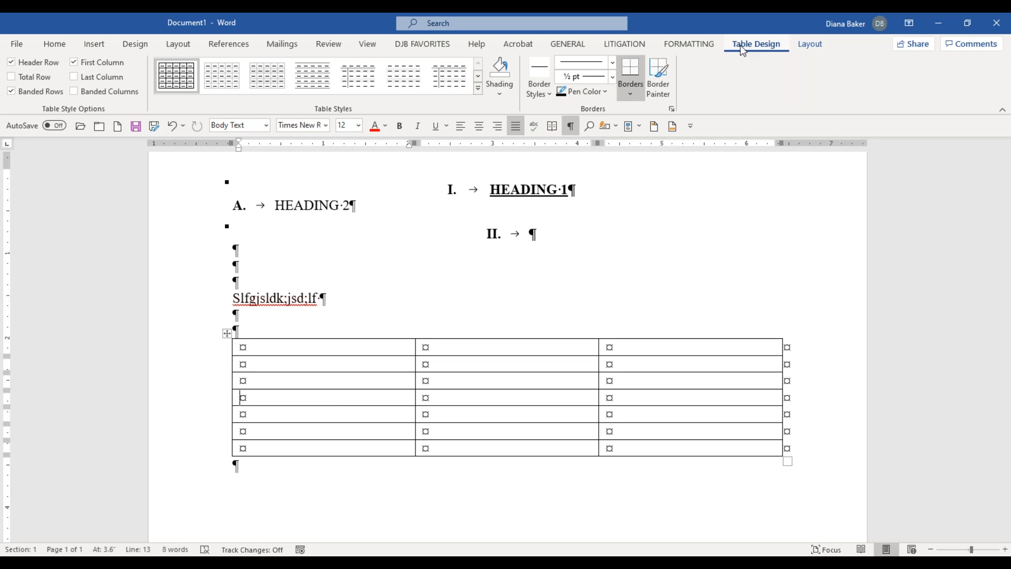
click(810, 46)
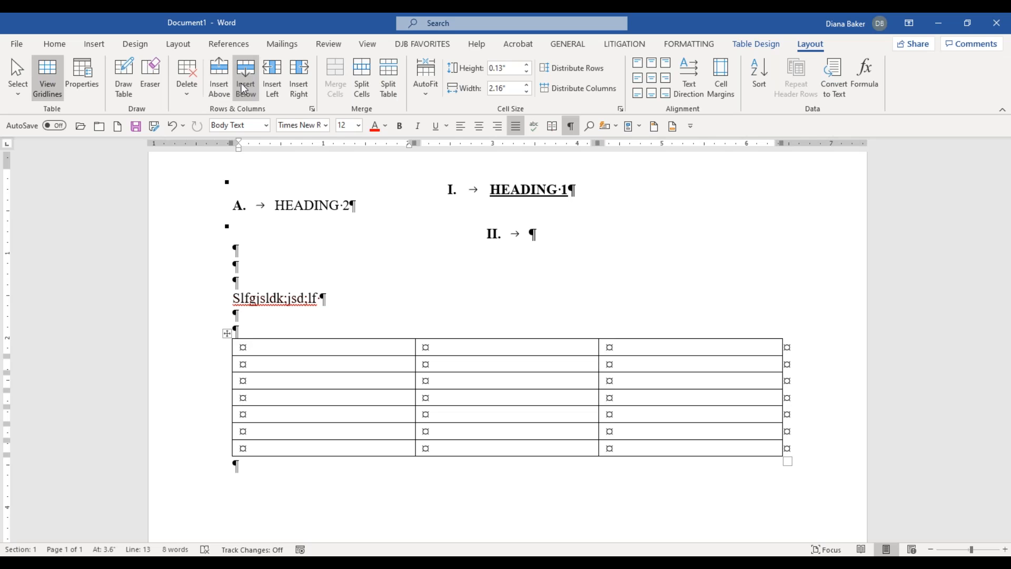
right_click(244, 88)
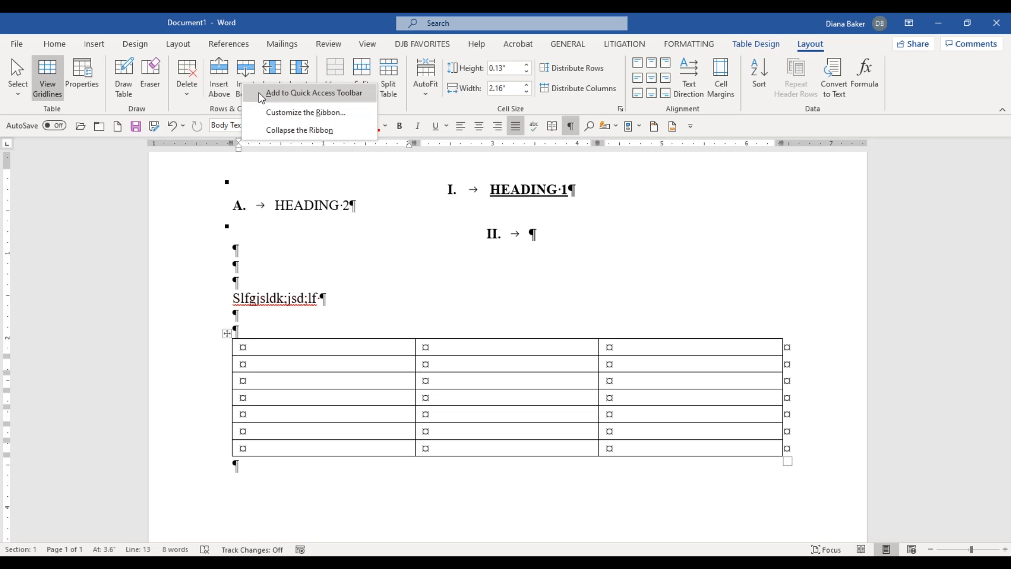
click(258, 93)
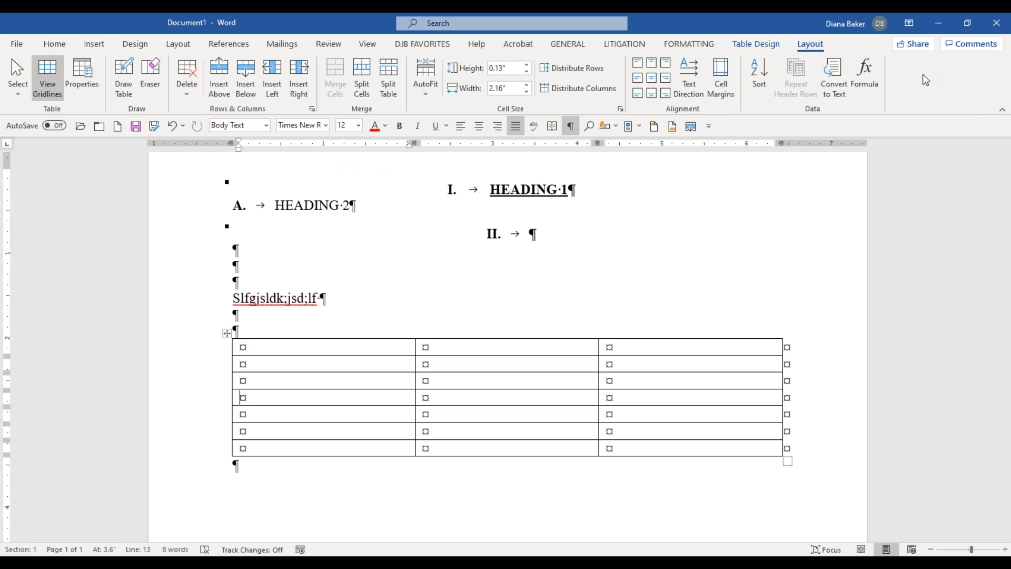
Open the keyboard shortcut customization and check the FileClose and FileExit commands in the File Tab category for assigned keys
right_click(909, 78)
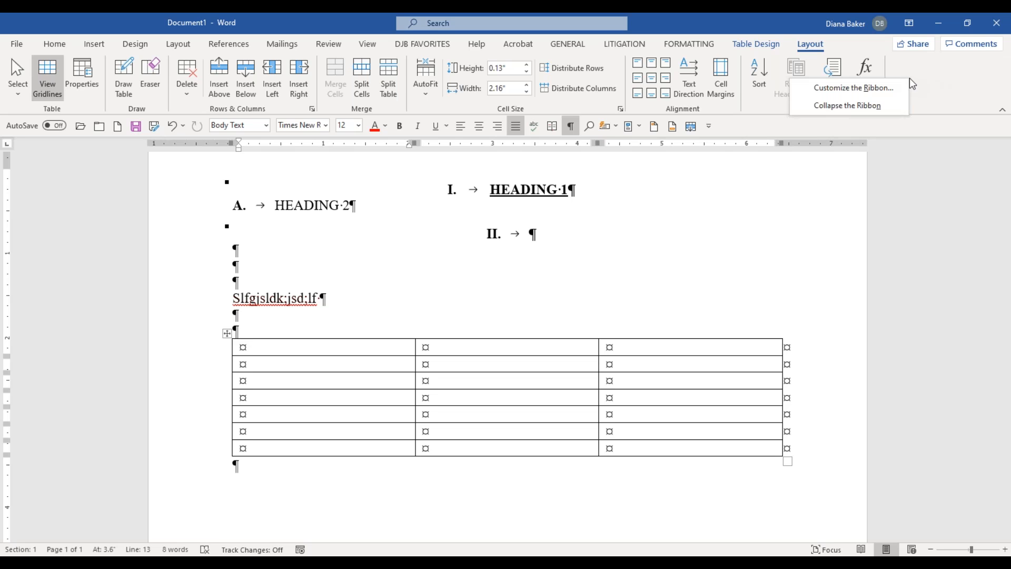
click(846, 87)
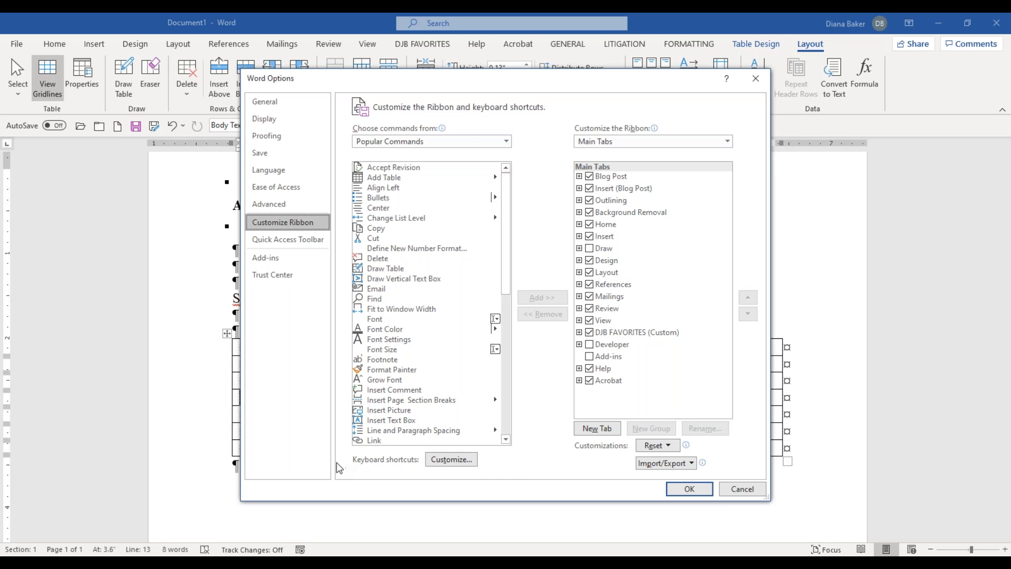
click(452, 459)
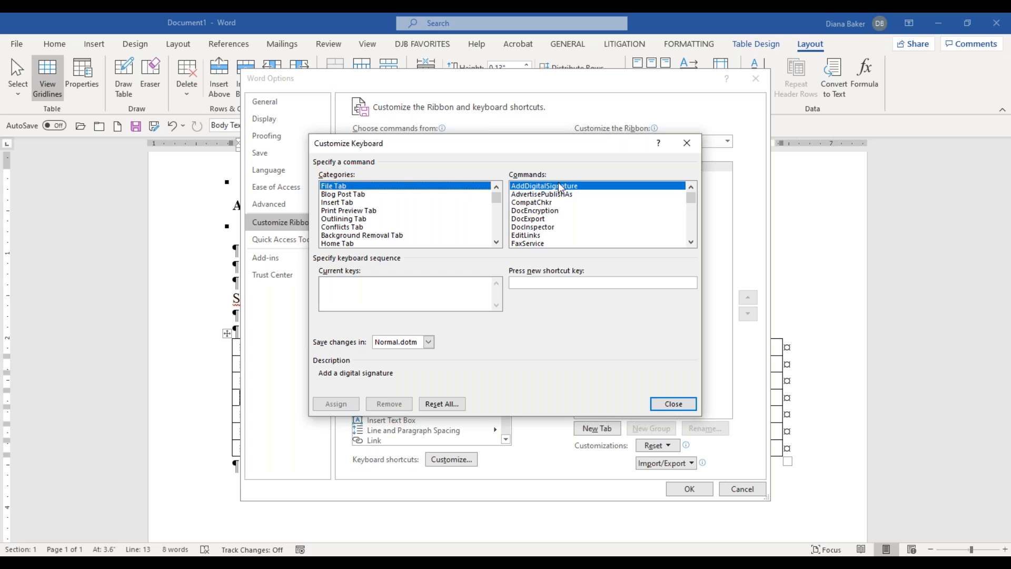
click(691, 241)
click(691, 242)
click(691, 241)
click(691, 242)
click(691, 241)
click(691, 242)
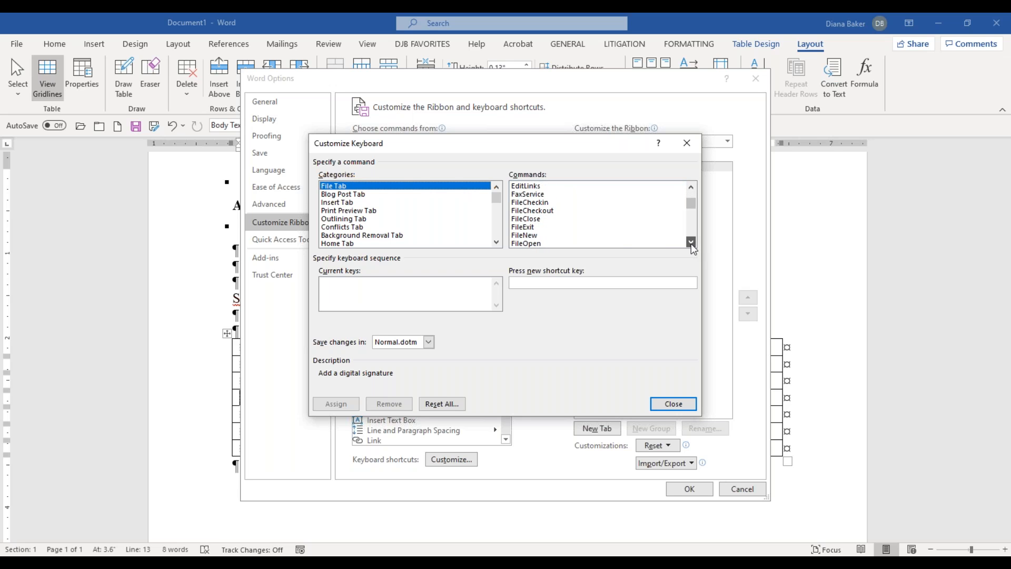
click(528, 220)
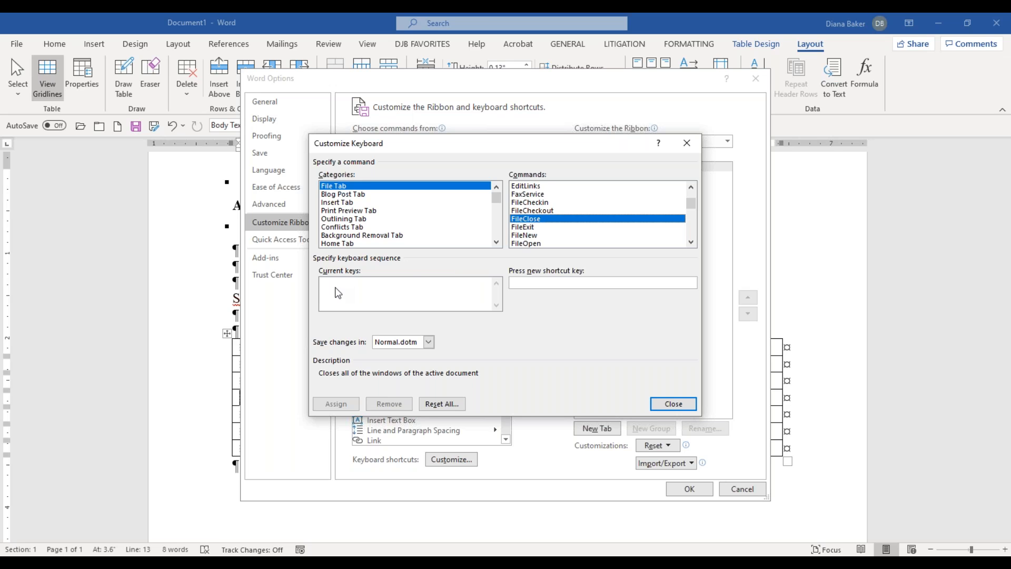
click(543, 227)
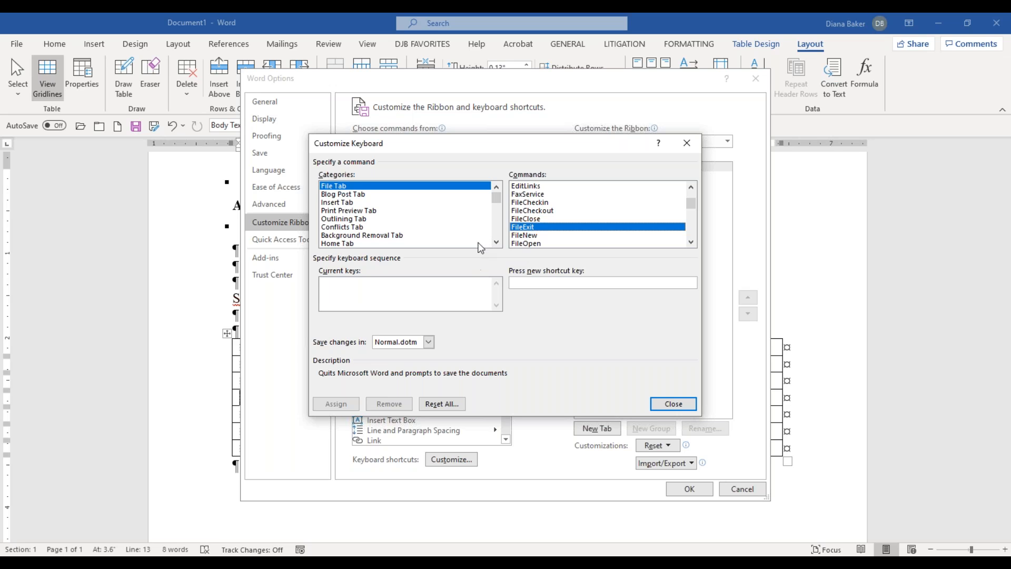
Select the TableInsertRowAbove command in the Table Tools | Layout Tab category for a new keyboard shortcut
scroll(498, 242, down, 5)
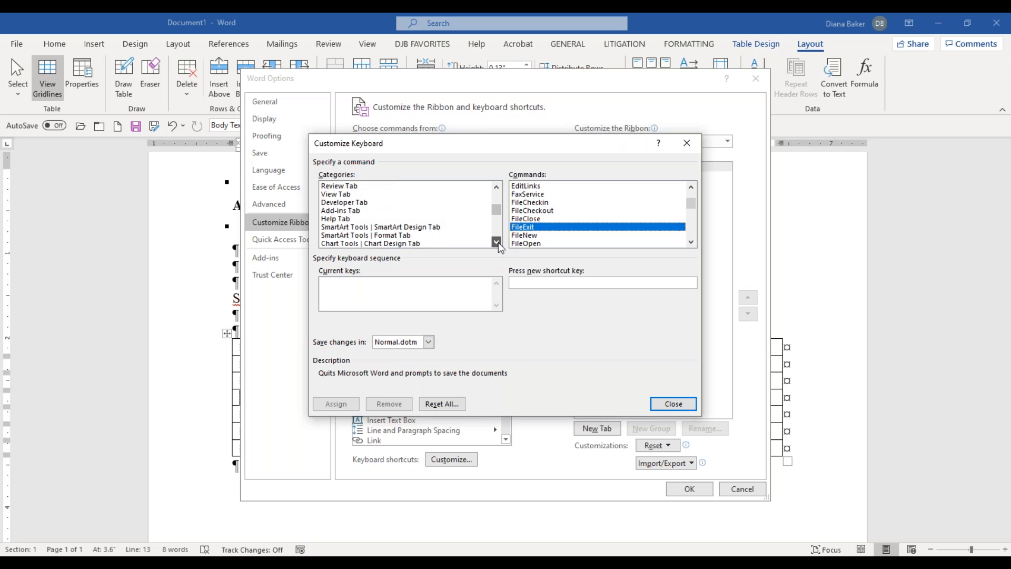
scroll(498, 242, down, 5)
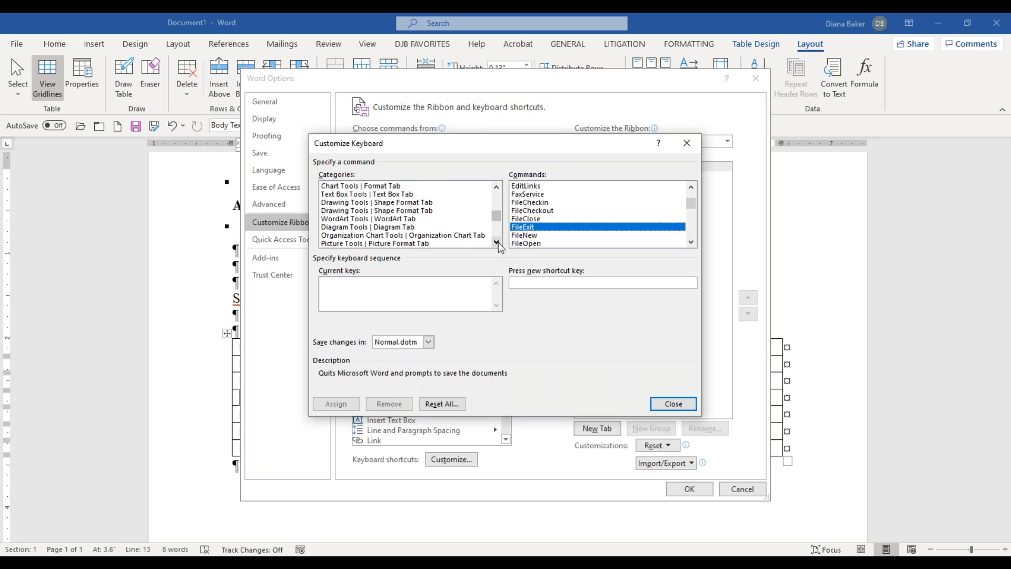
scroll(499, 242, down, 1)
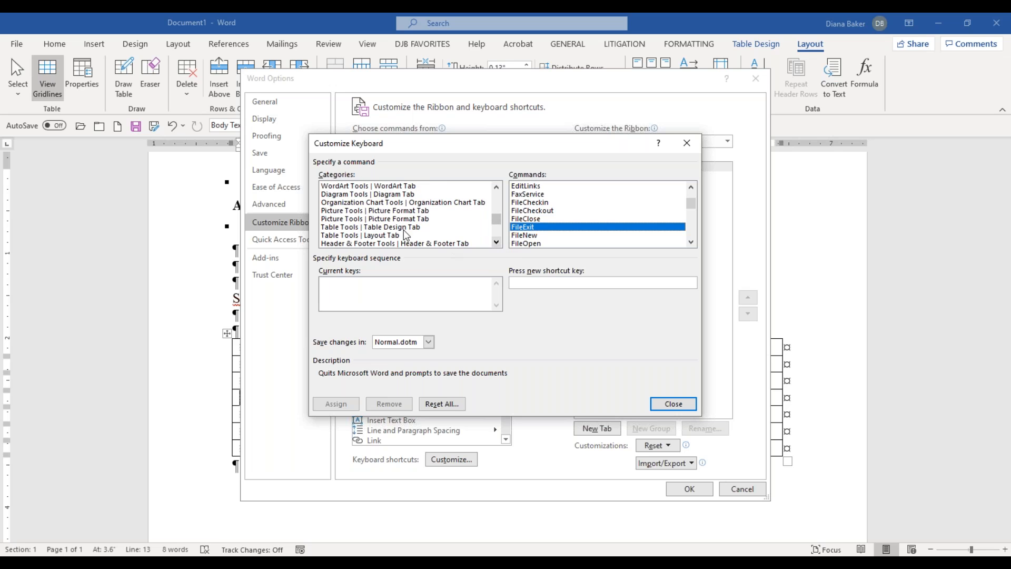
click(343, 237)
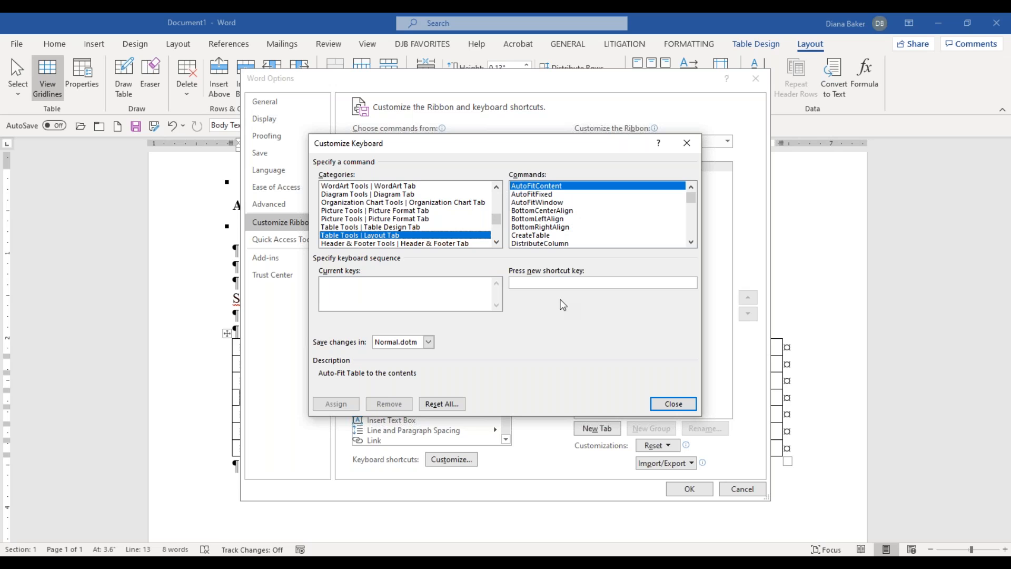
click(692, 242)
click(693, 243)
click(692, 242)
click(693, 243)
click(692, 243)
click(554, 227)
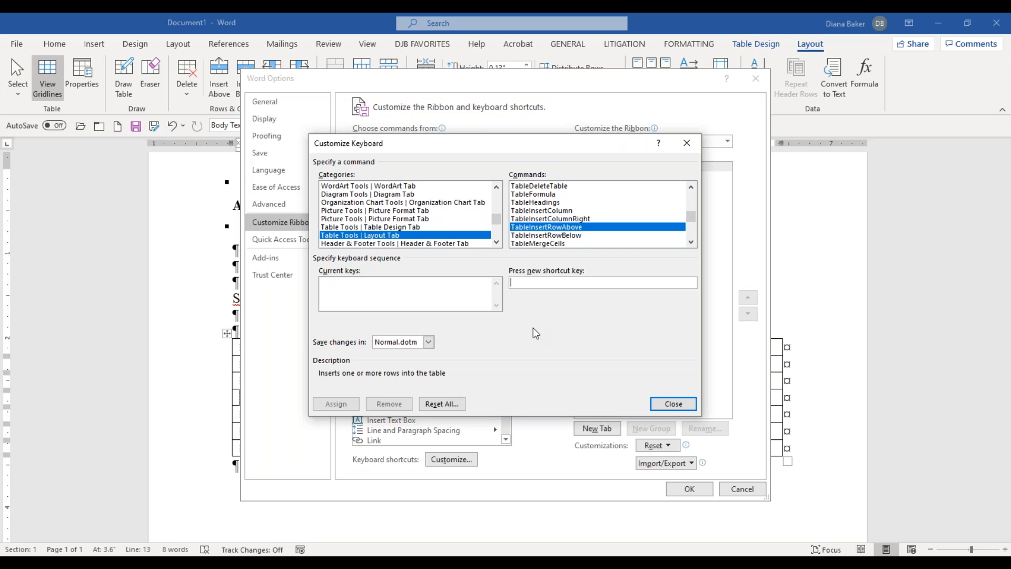
Try Ctrl+R as the new shortcut for TableInsertRowAbove and clear the entry again
key(ctrl+r)
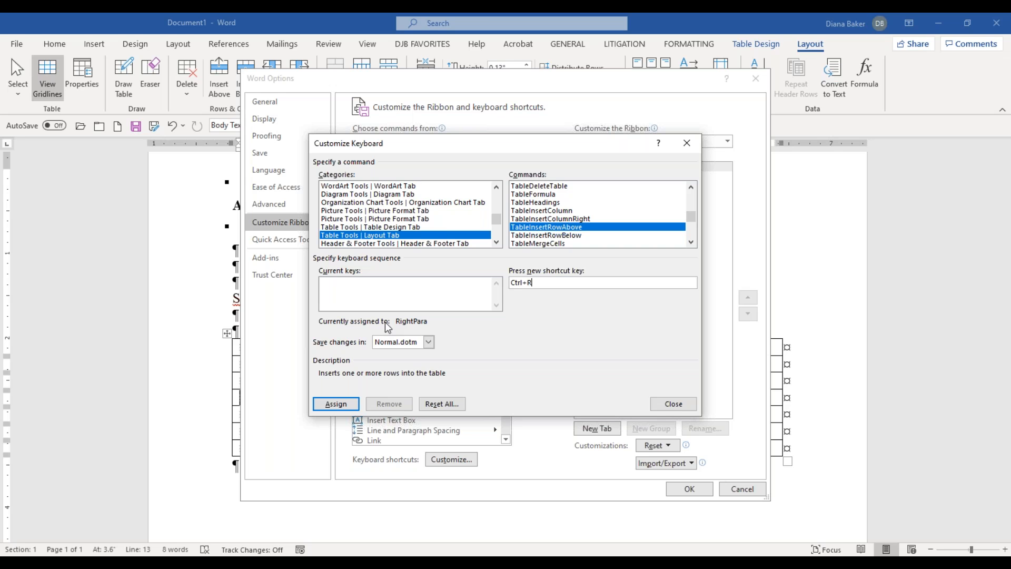
drag(531, 283, 496, 281)
key(Delete)
key(BackSpace)
key(BackSpace)
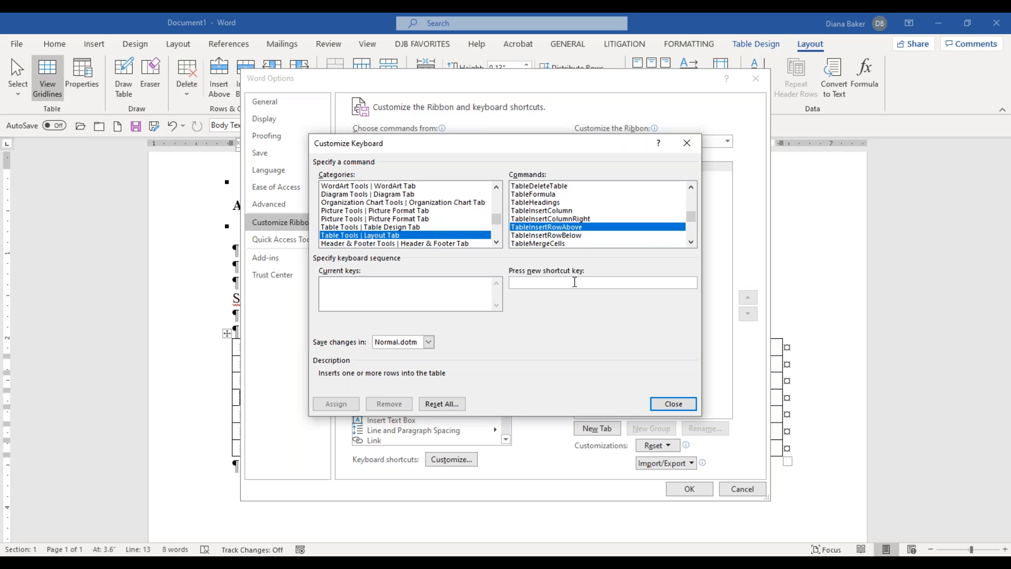
Assign Ctrl+Shift+R to TableInsertRowAbove in Normal.dotm and accept the Word options
key(ctrl+shift+r)
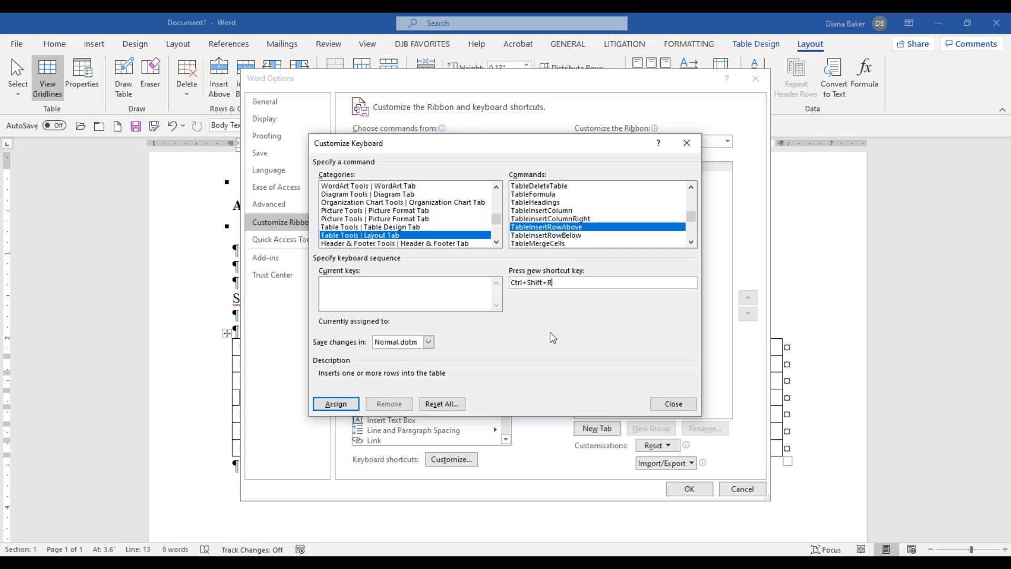
click(338, 405)
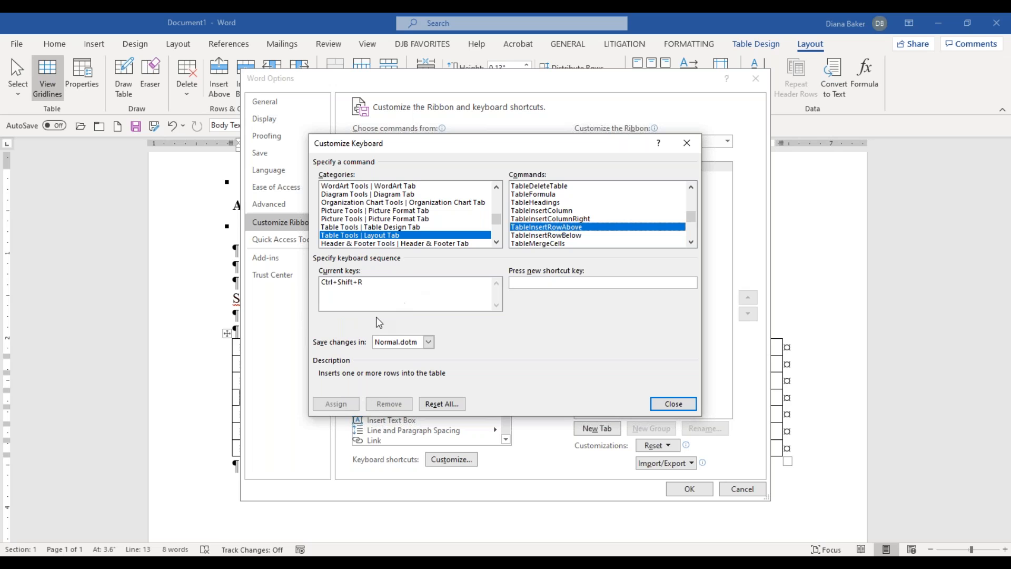
click(685, 406)
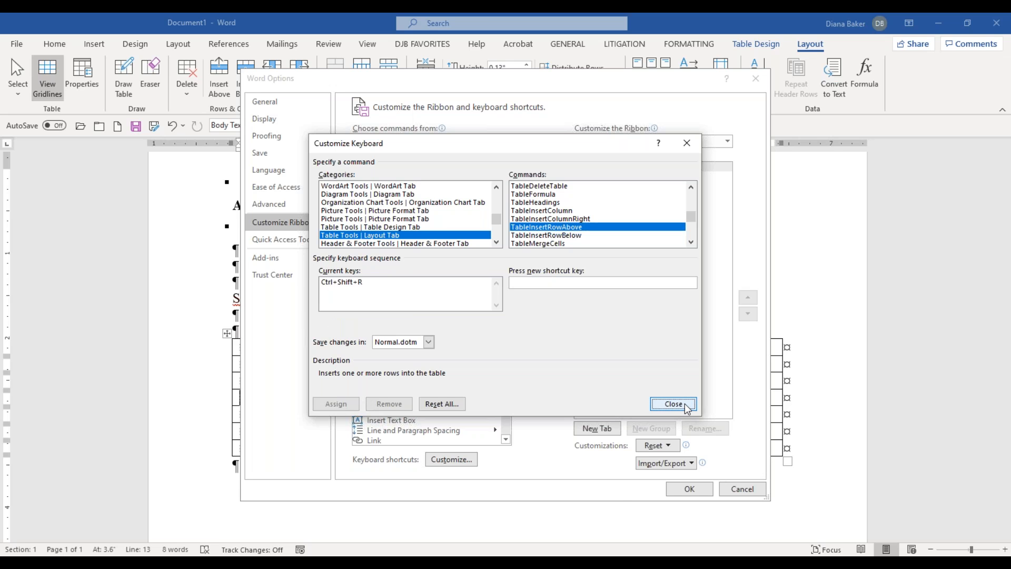
click(687, 490)
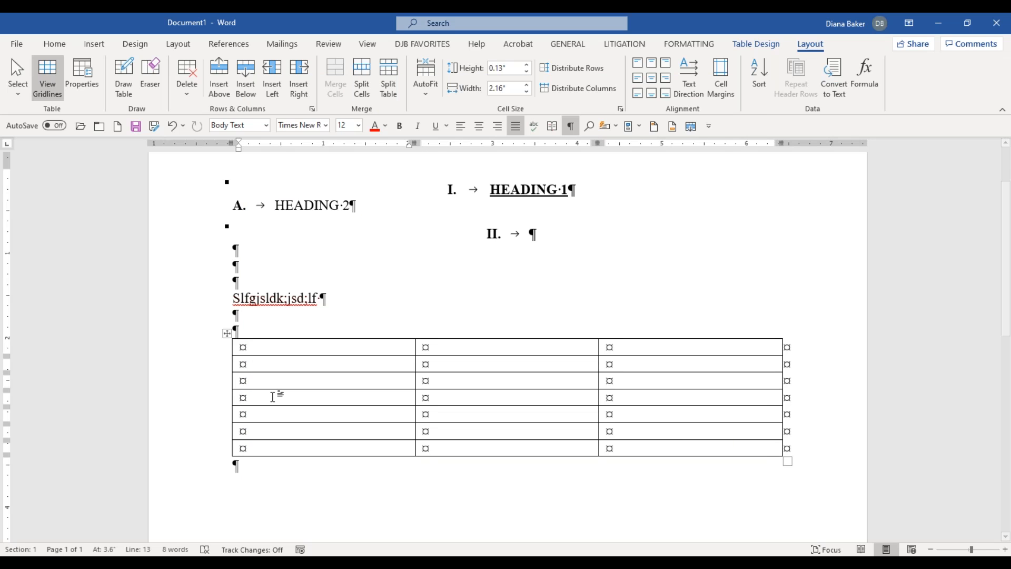
Test the new TableInsertRowAbove key assignment by inserting eleven rows above the table's fourth row
key(alt+i)
key(alt+i)
key(alt+i)
key(alt+i)
key(alt+i)
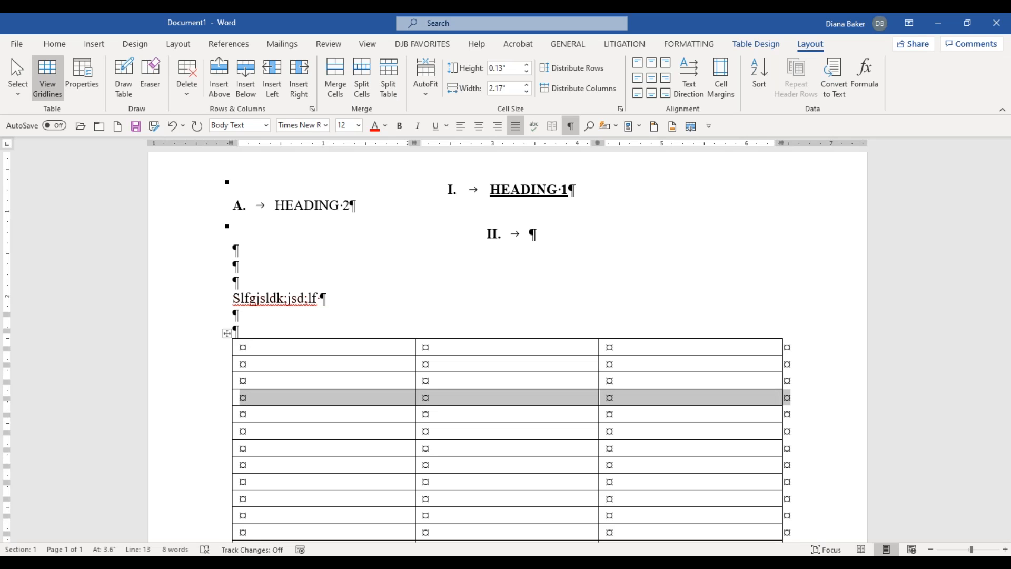
scroll(506, 353, down, 1)
scroll(297, 405, down, 3)
click(297, 404)
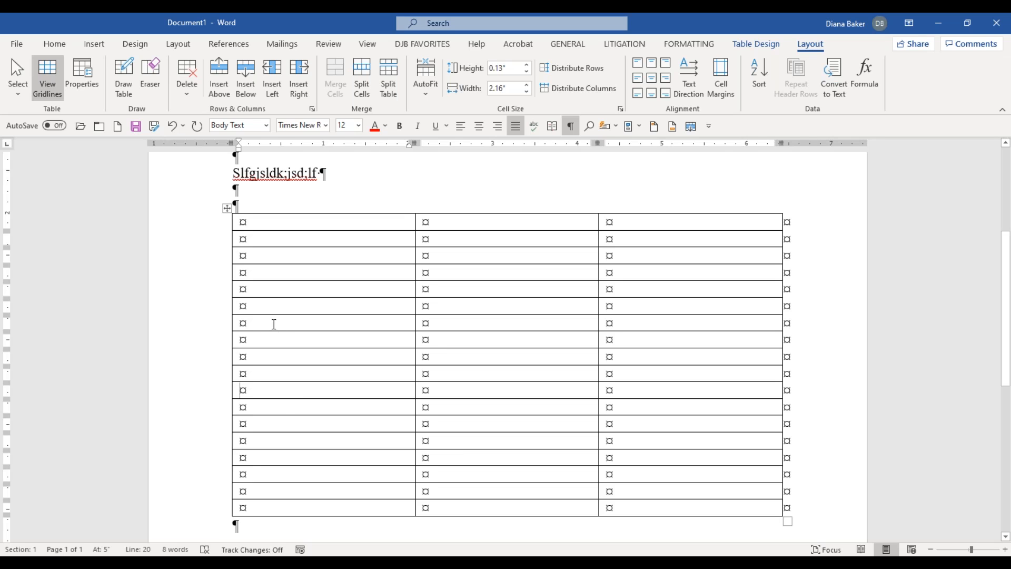
Delete the entire contents of the document, including the headings and the table
click(266, 307)
key(ctrl+a)
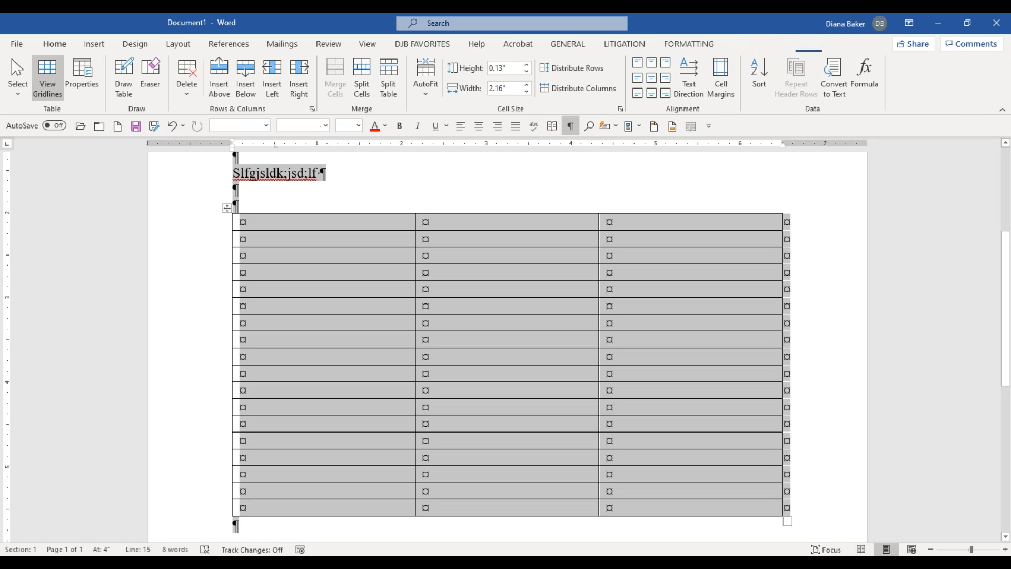
key(Delete)
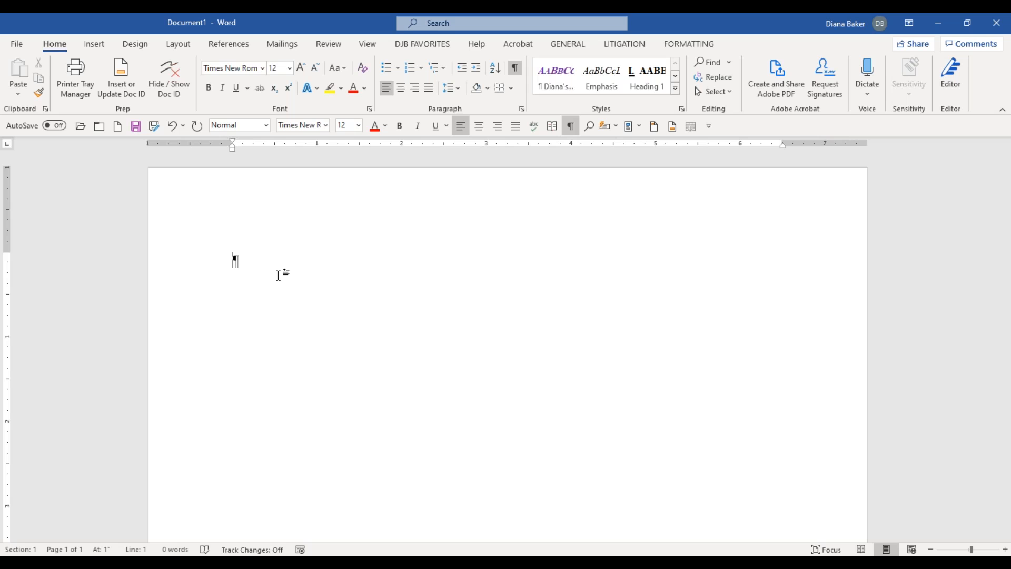
Add two blank paragraphs and insert the "Should you have any questions" AutoText entry using its name beginning with "*shou"
key(Return)
key(Return)
text(*shou)
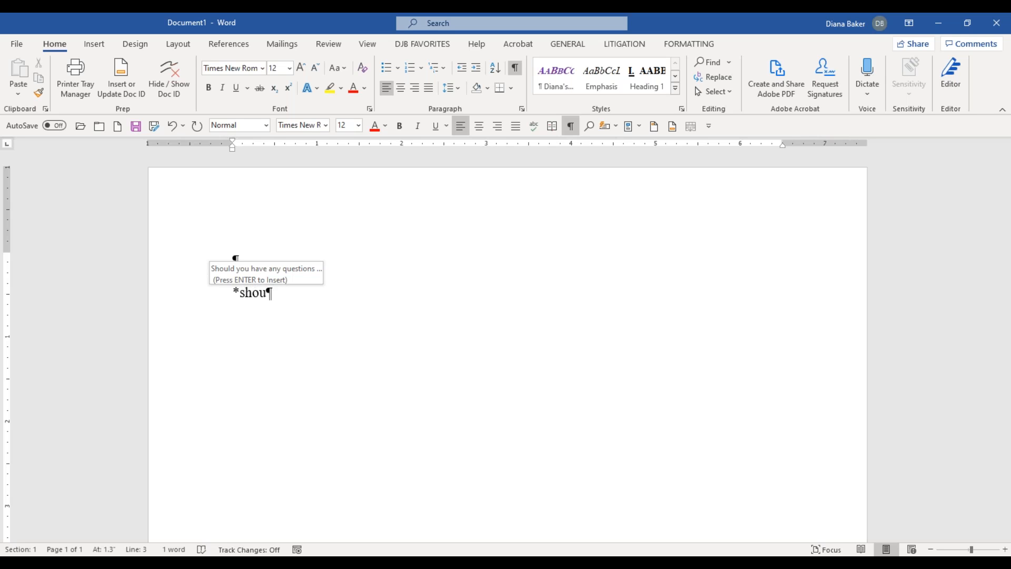
key(Return)
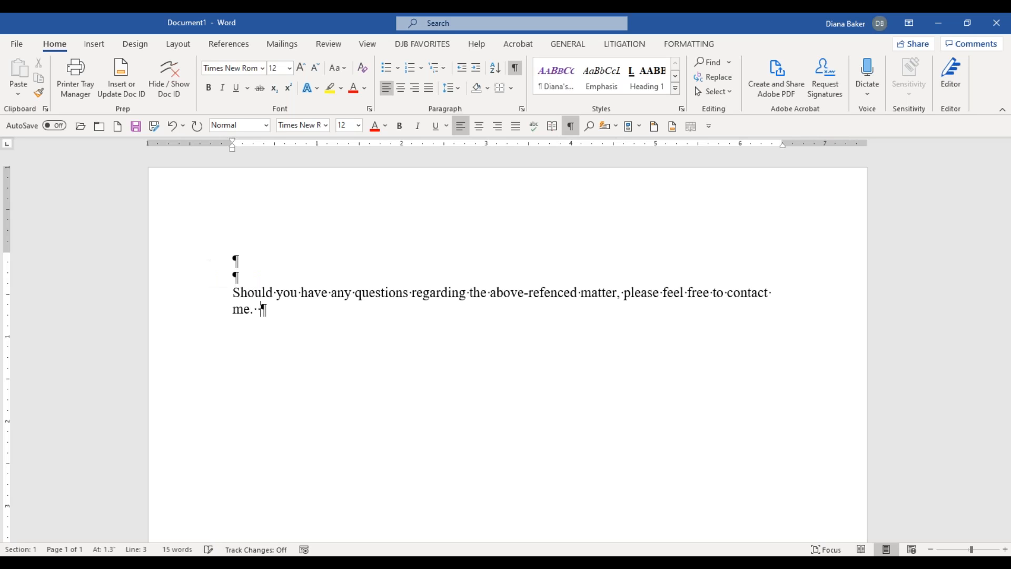
Add two paragraphs below the questions sentence and insert the notary acknowledgment AutoText entry using its name beginning with "*Not"
key(Return)
key(Return)
text(*Not)
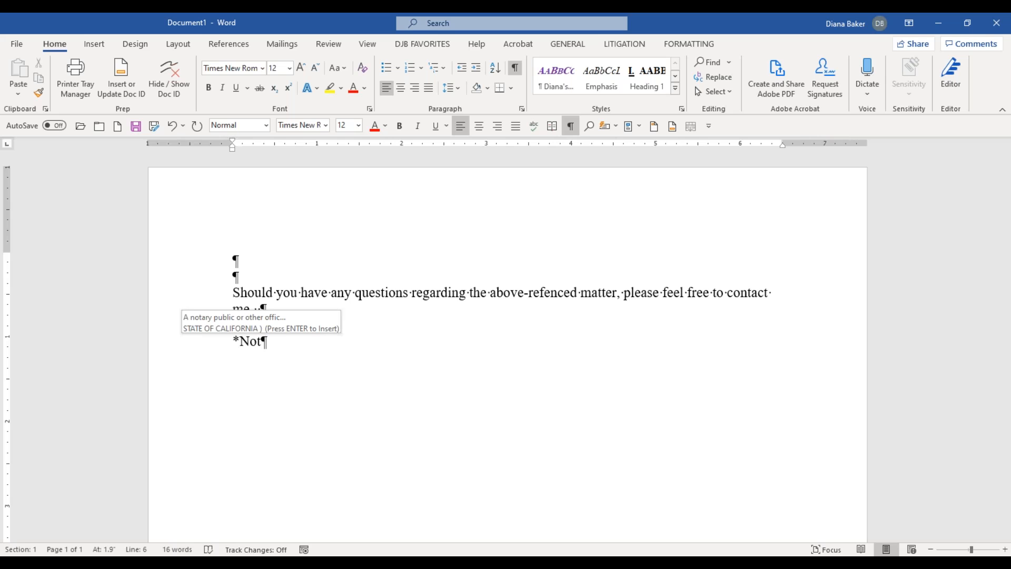
key(Return)
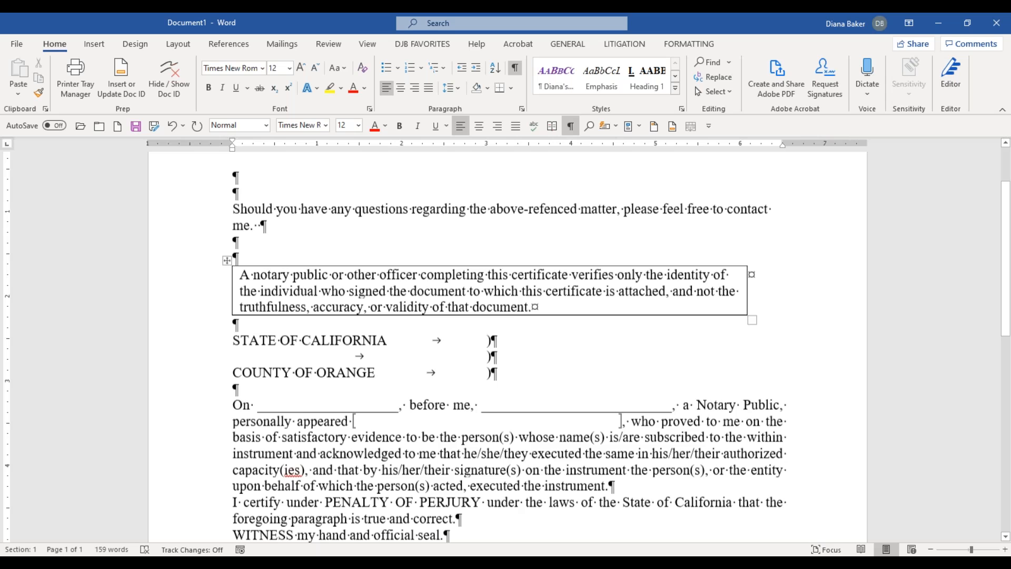
scroll(507, 346, down, 1)
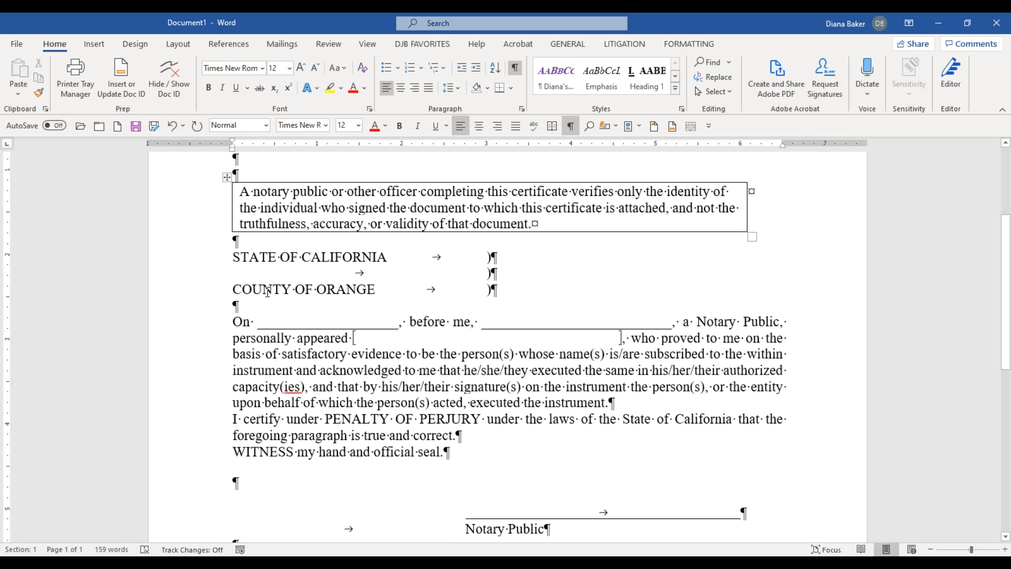
scroll(267, 295, down, 1)
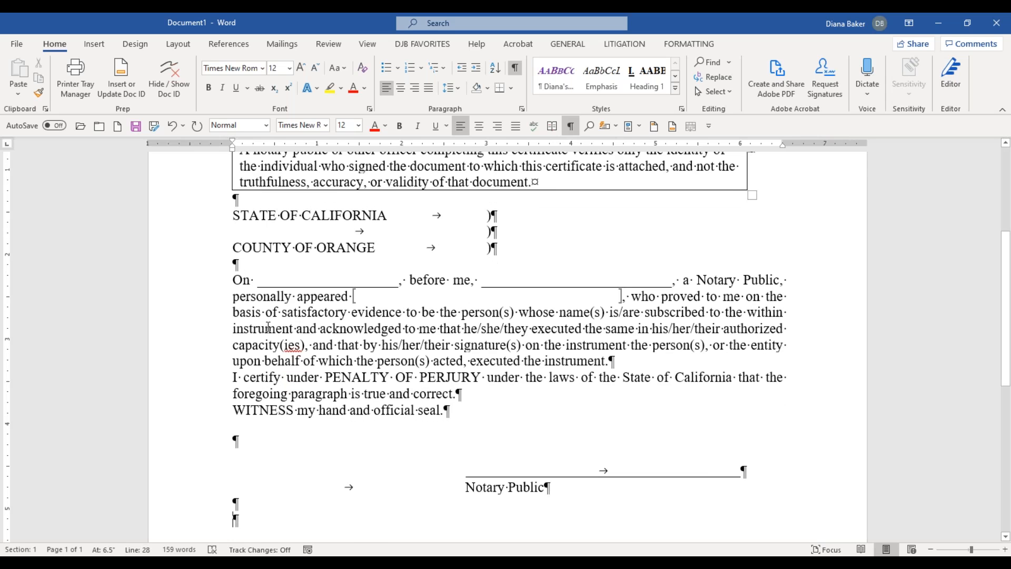
scroll(268, 326, up, 5)
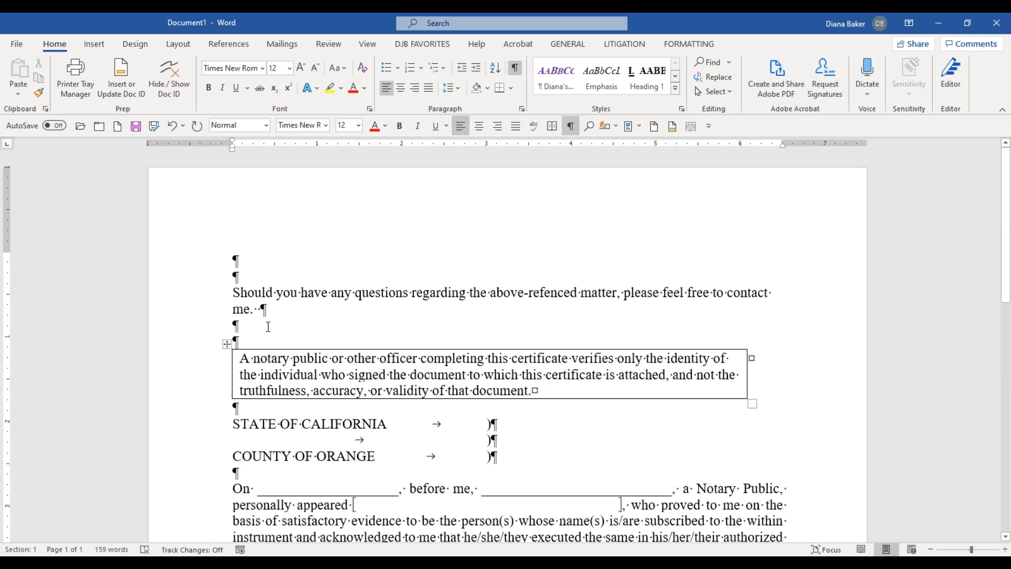
scroll(268, 326, down, 3)
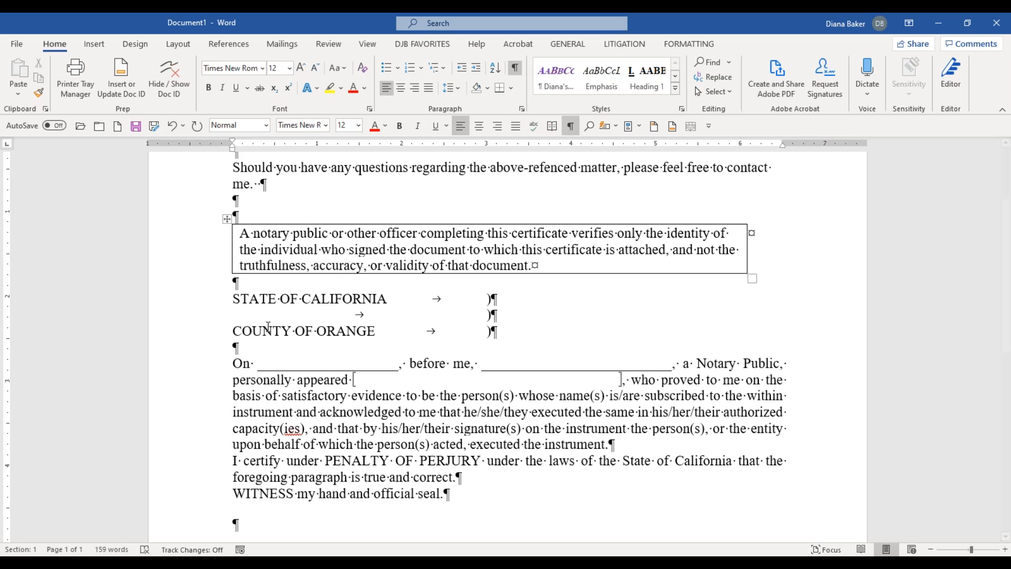
Delete the entire contents of the document, including the questions sentence and the notary acknowledgment
key(ctrl+a)
key(Delete)
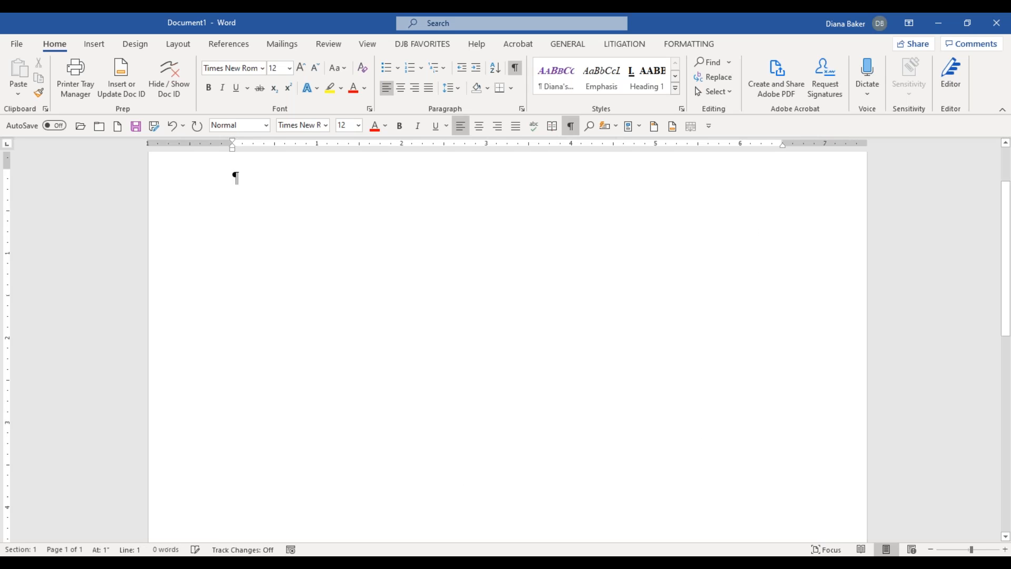
Open Depo Notice.docx from the Webinar Documents folder and select the whole notice, from its opening line through the last paragraph
click(99, 563)
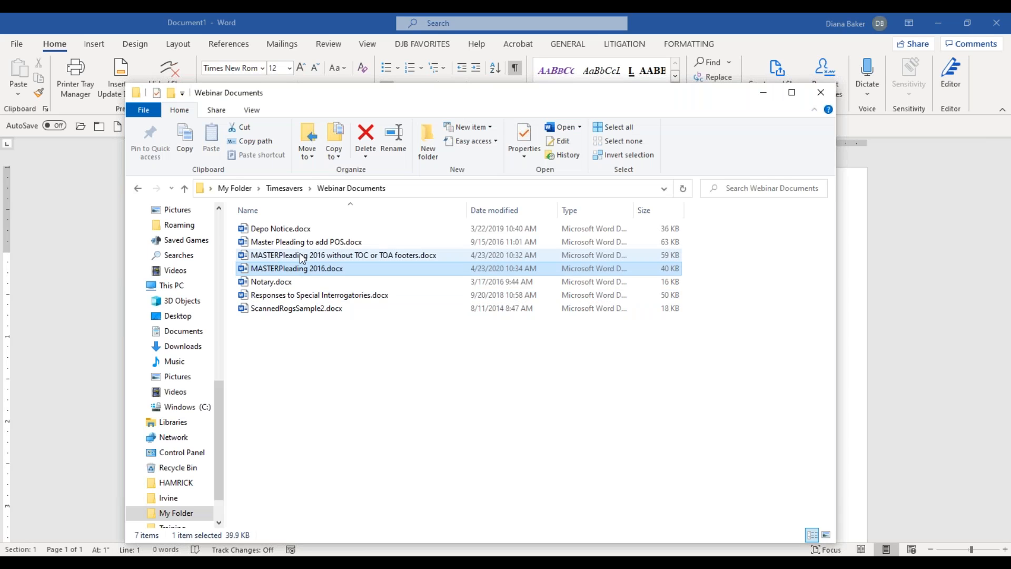
double_click(293, 228)
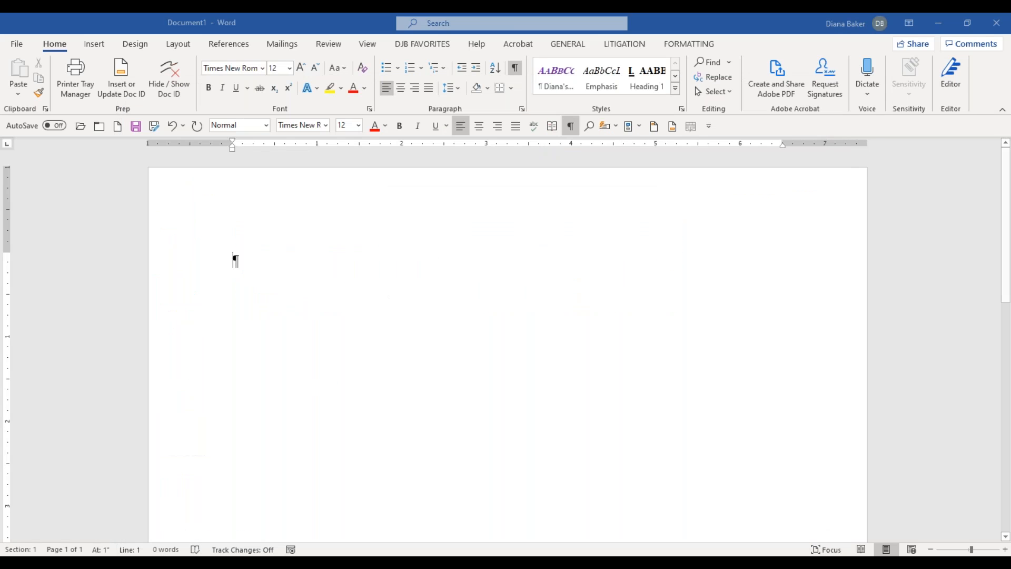
scroll(508, 343, down, 5)
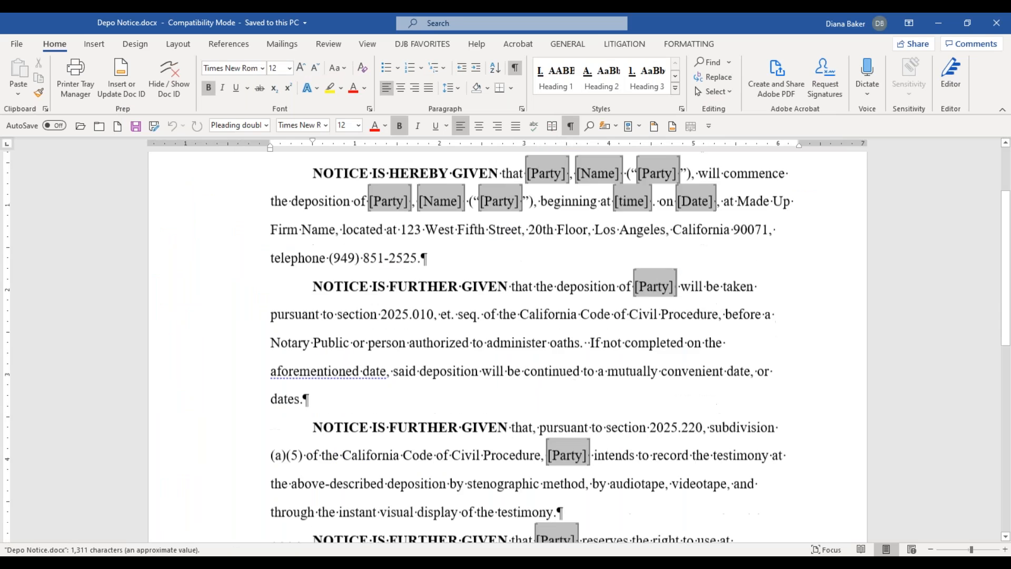
scroll(508, 342, up, 5)
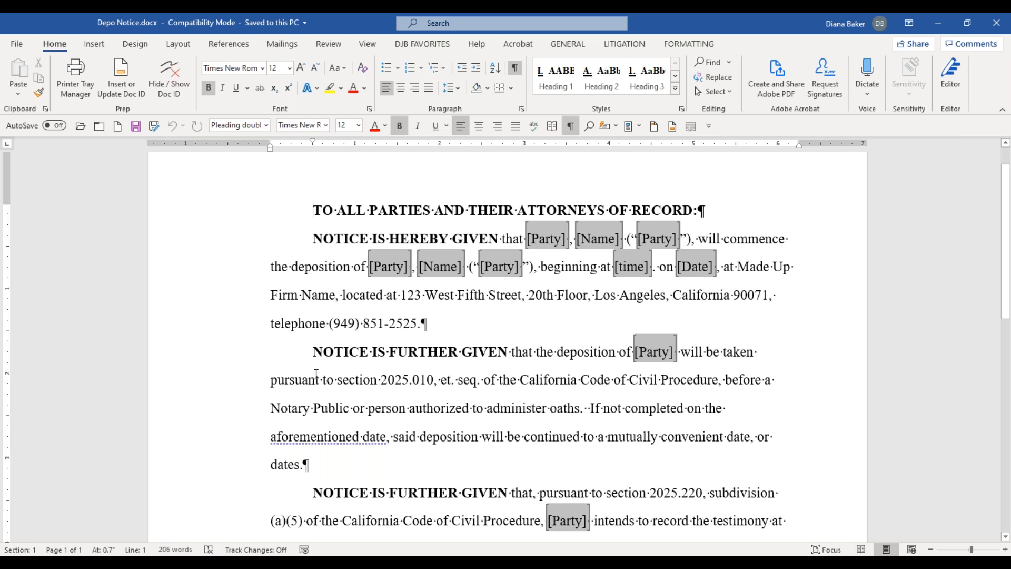
drag(324, 282, 406, 480)
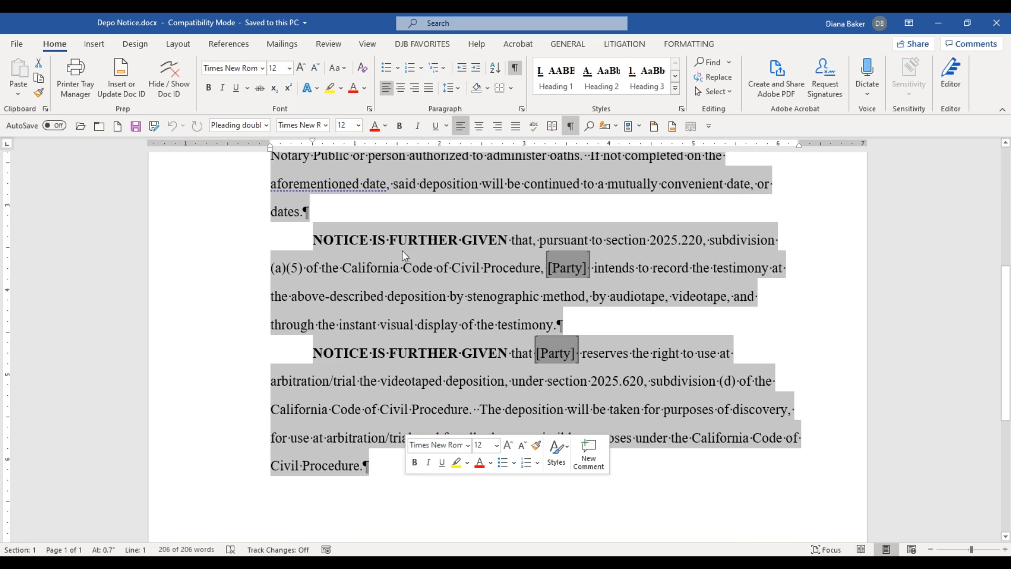
Examine the Quick Parts options and the AutoText gallery for where selected text can be stored
click(97, 47)
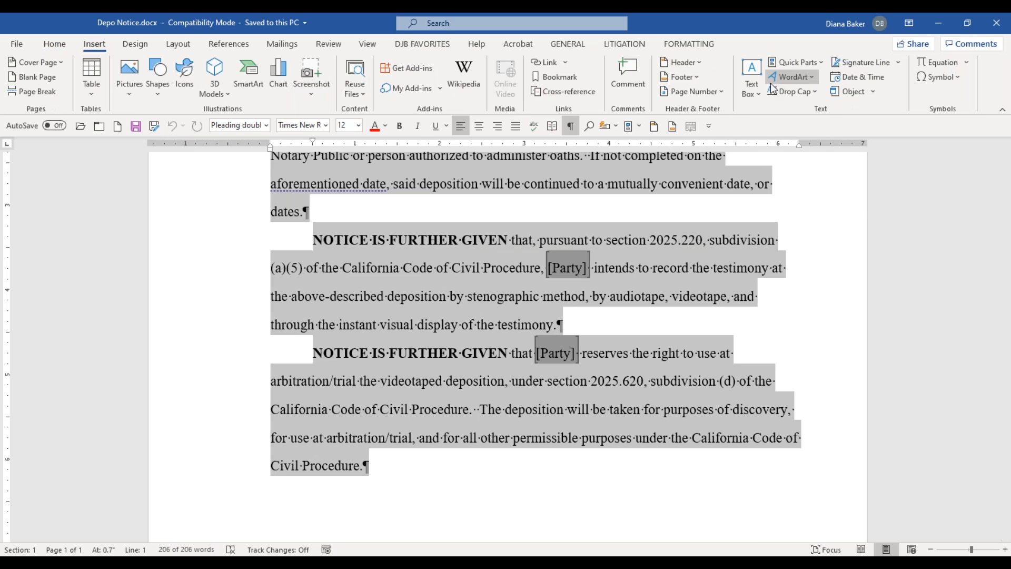
click(795, 63)
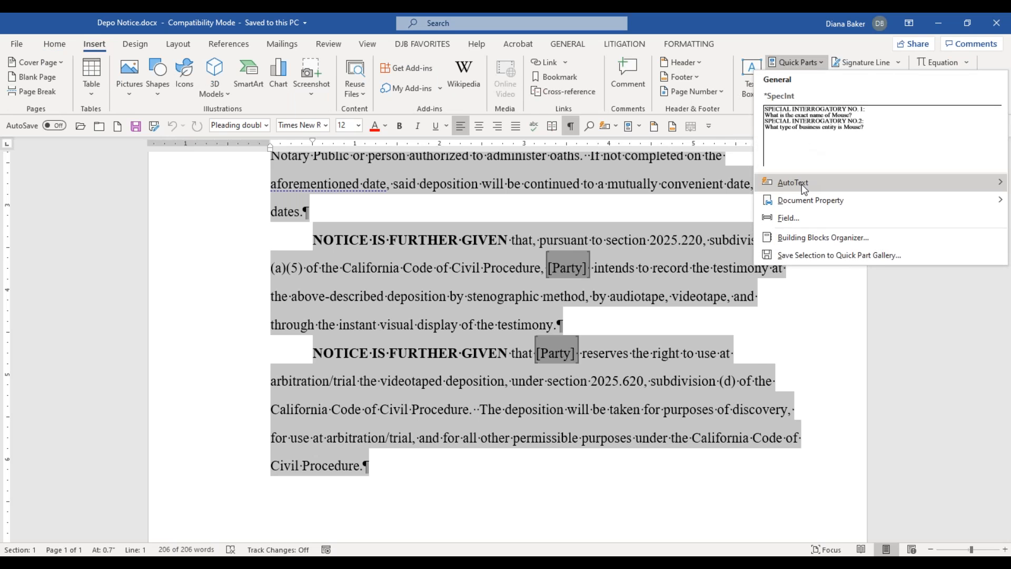
mouse_move(803, 186)
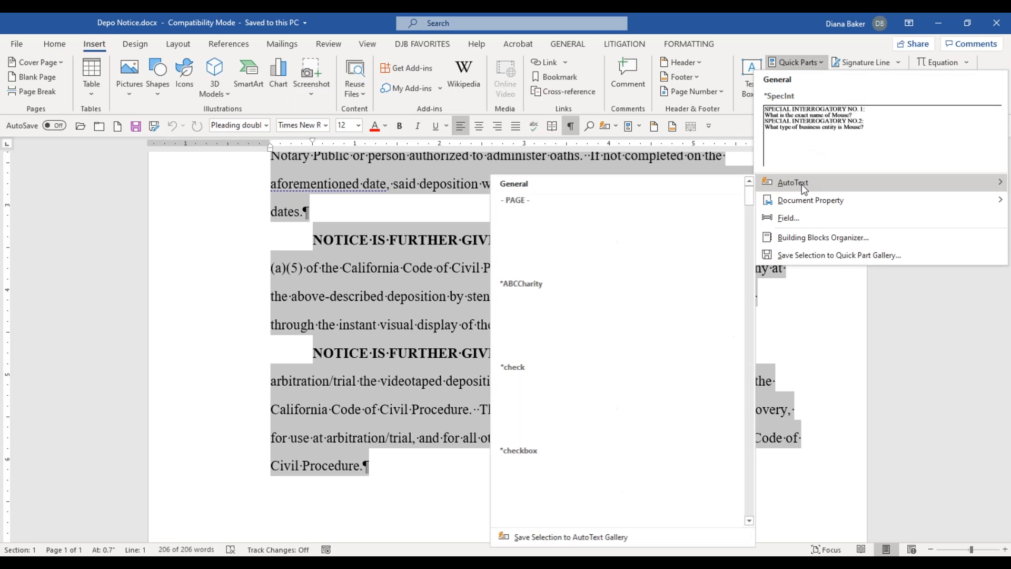
click(814, 328)
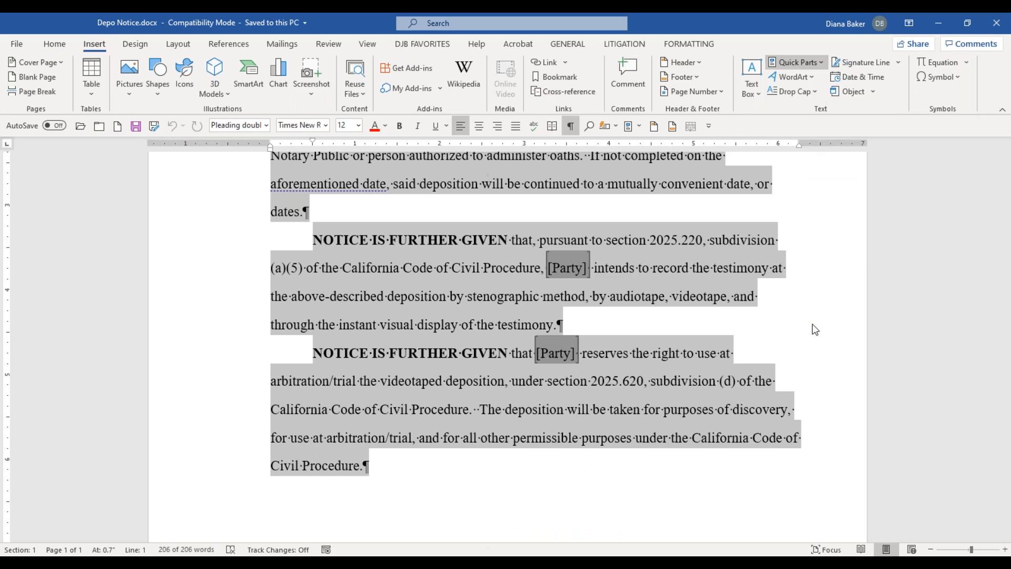
click(618, 128)
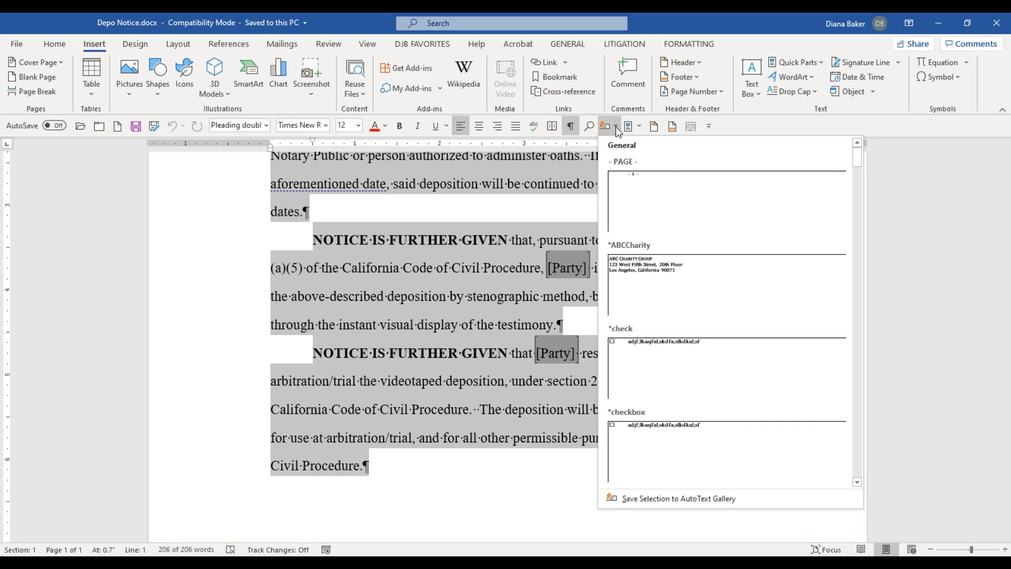
click(489, 238)
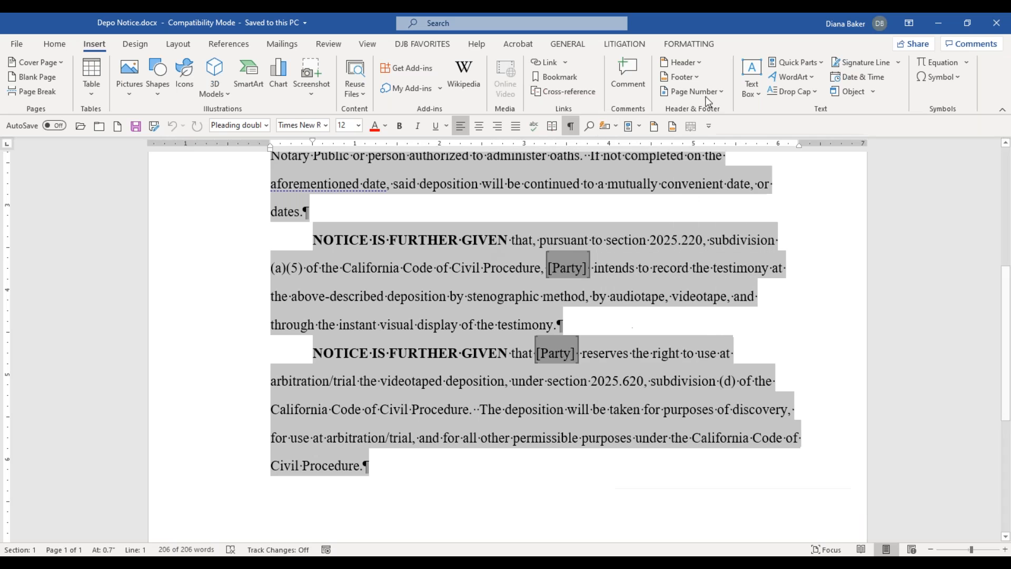
click(789, 63)
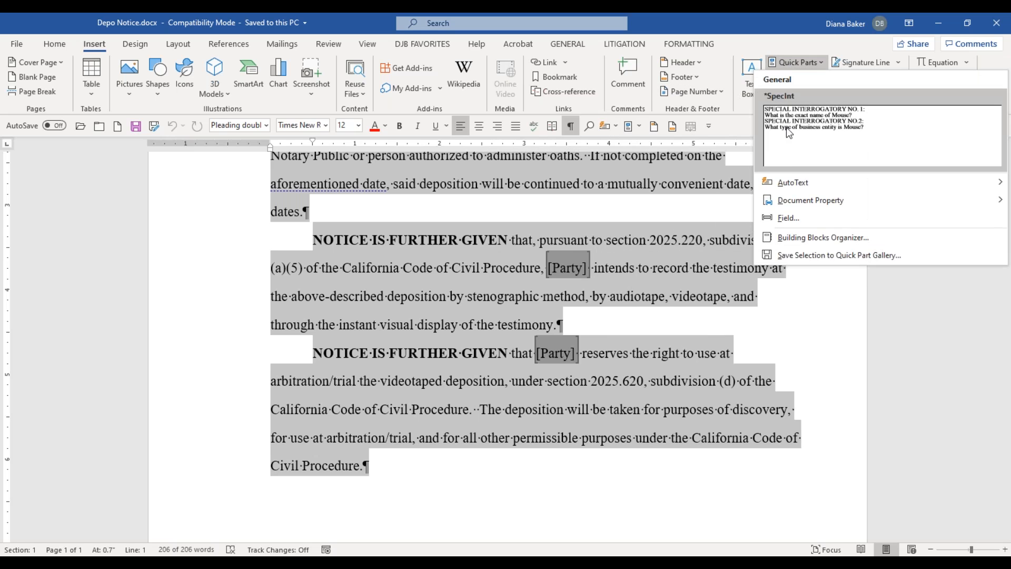
mouse_move(783, 186)
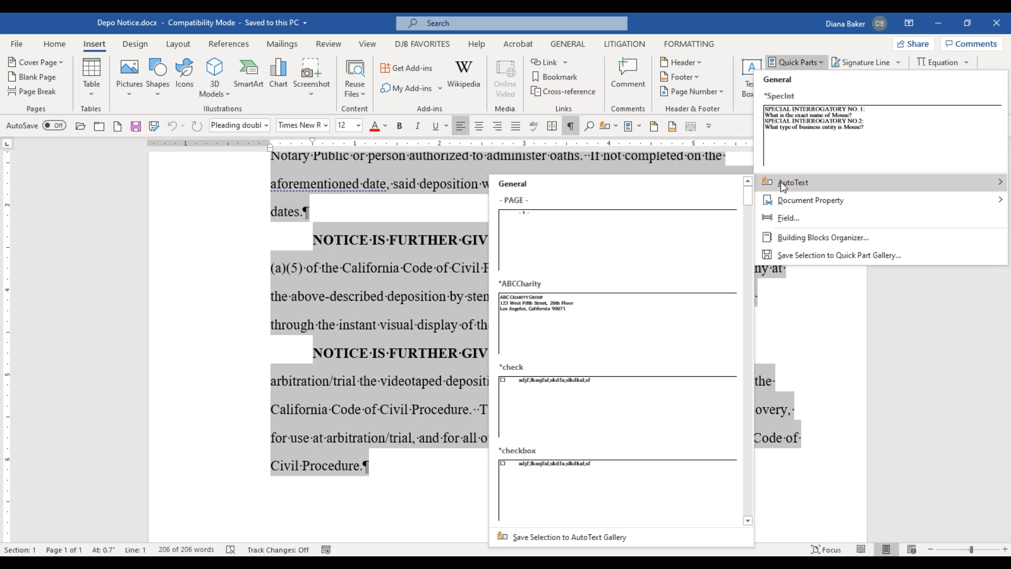
right_click(780, 181)
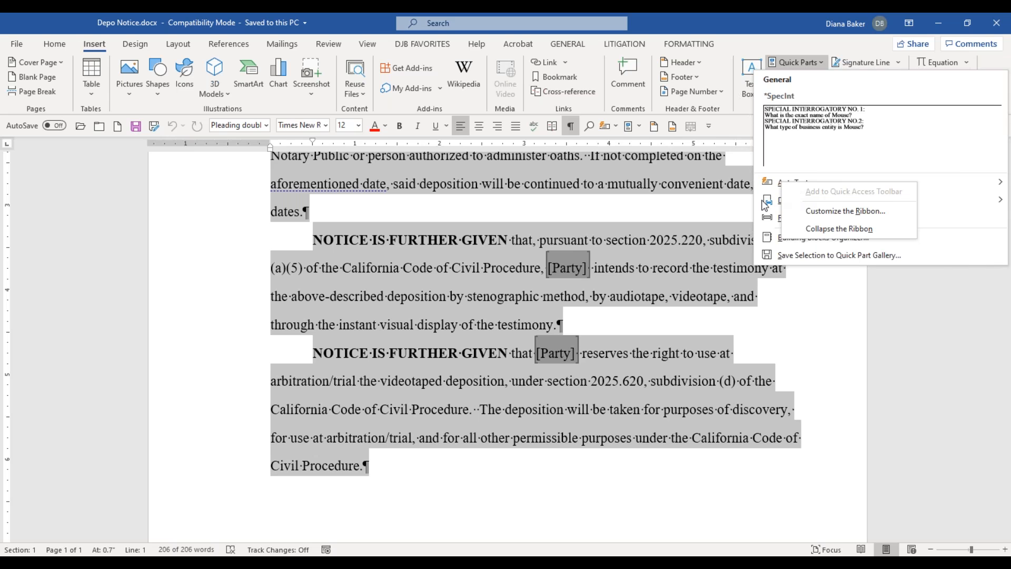
click(717, 212)
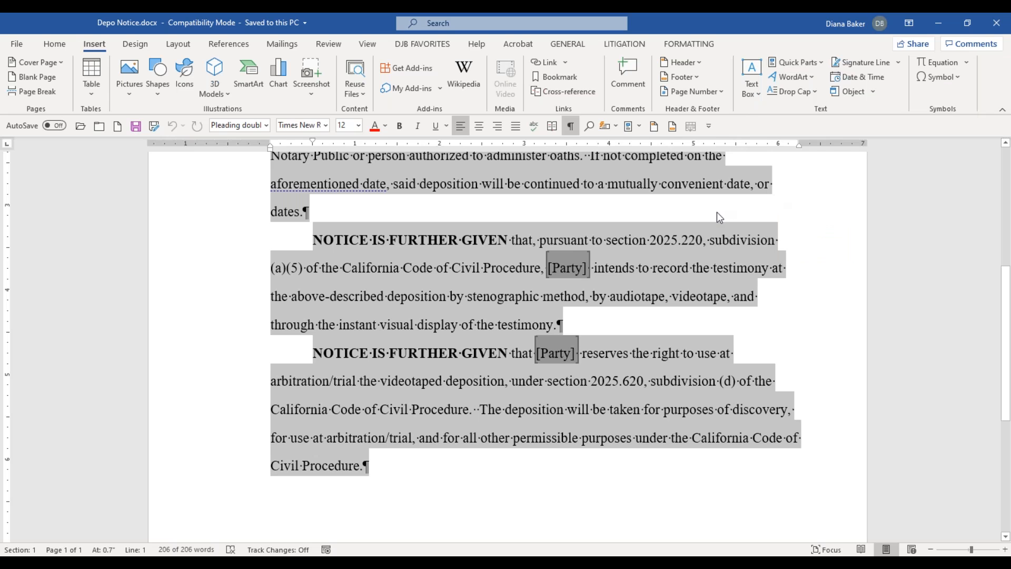
Start saving the selected notice text to the AutoText gallery as a new building block named *NewDepoNtc
click(616, 129)
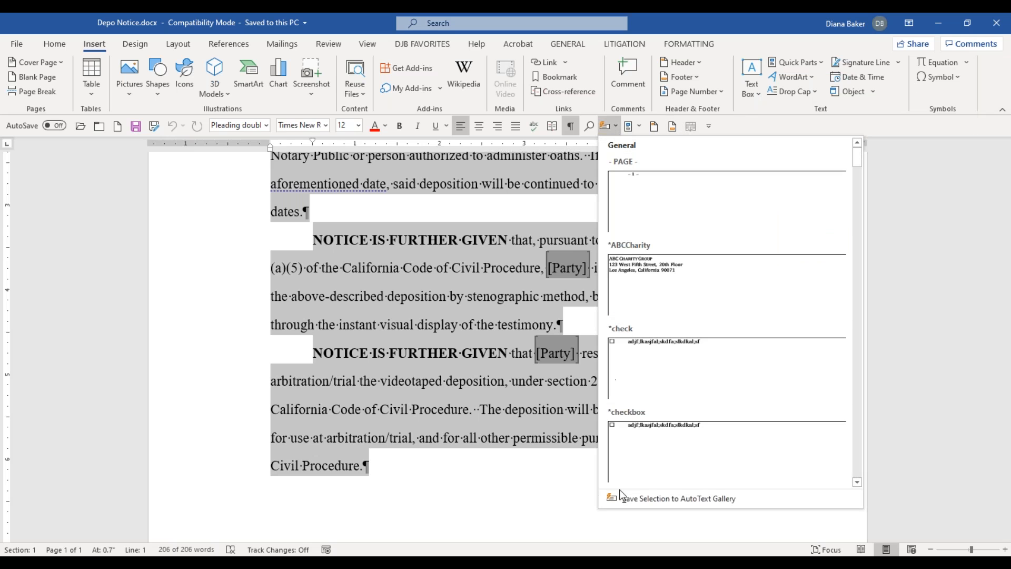
click(701, 498)
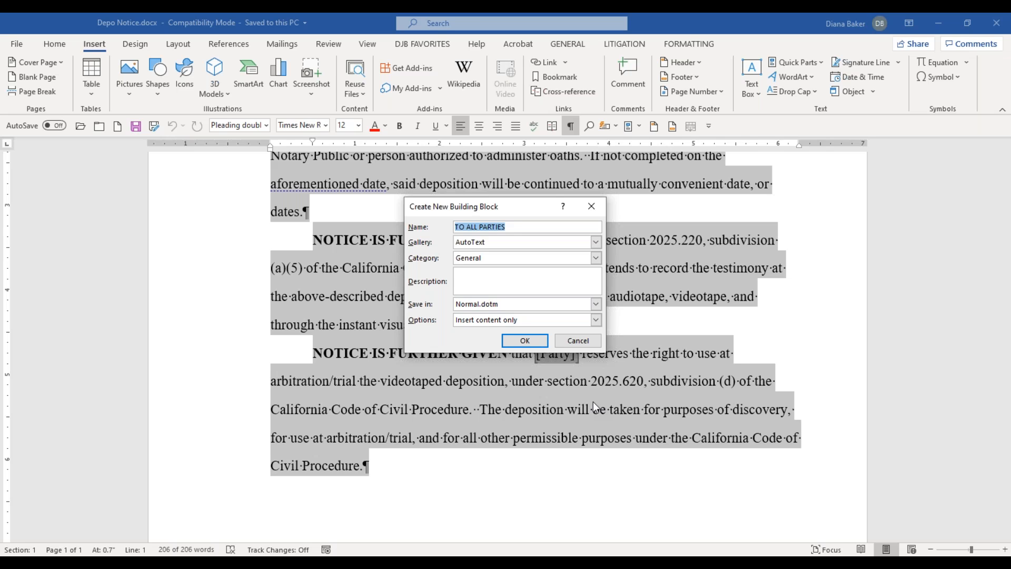
text(*)
text(NewDEpoN)
key(BackSpace)
key(BackSpace)
key(BackSpace)
key(BackSpace)
text(epoNtc)
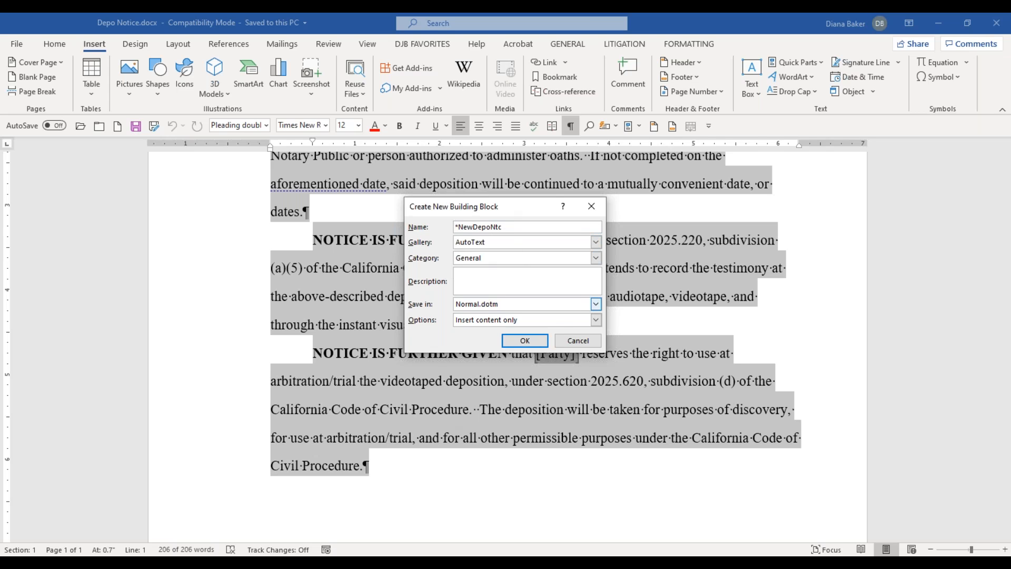
Create the building block in the AutoText gallery under the General category, saved in Normal.dotm
click(596, 243)
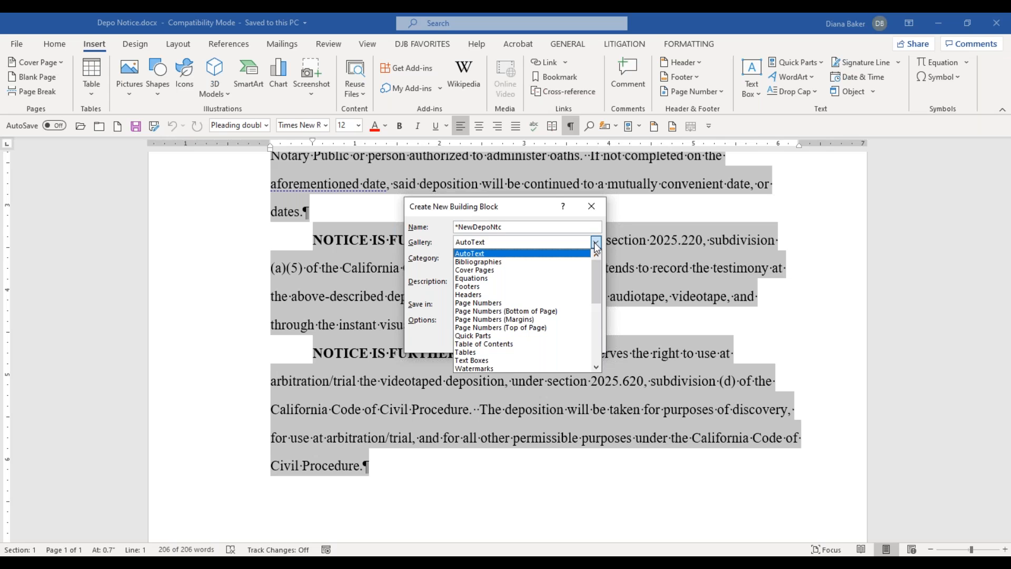
click(485, 257)
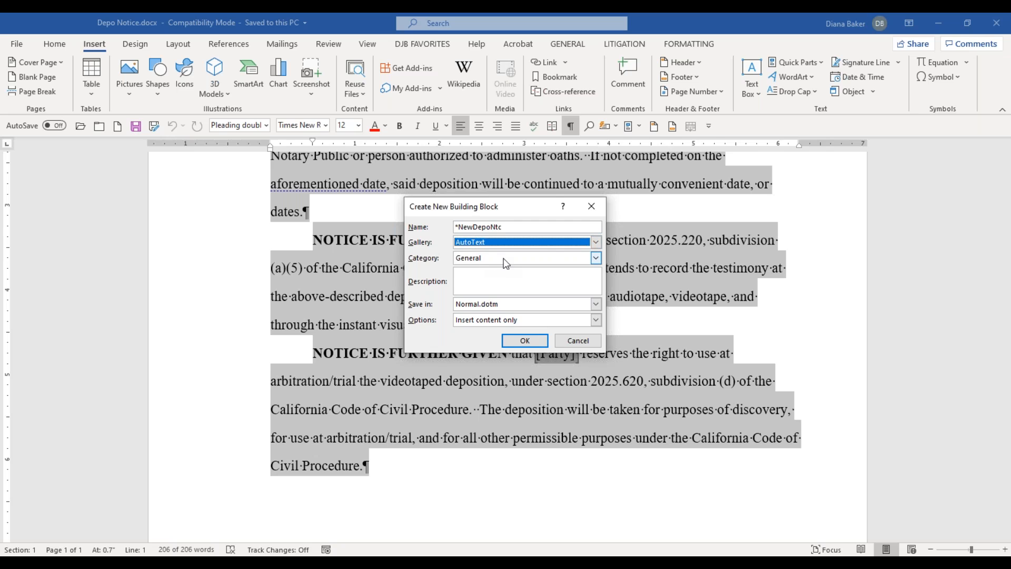
click(595, 258)
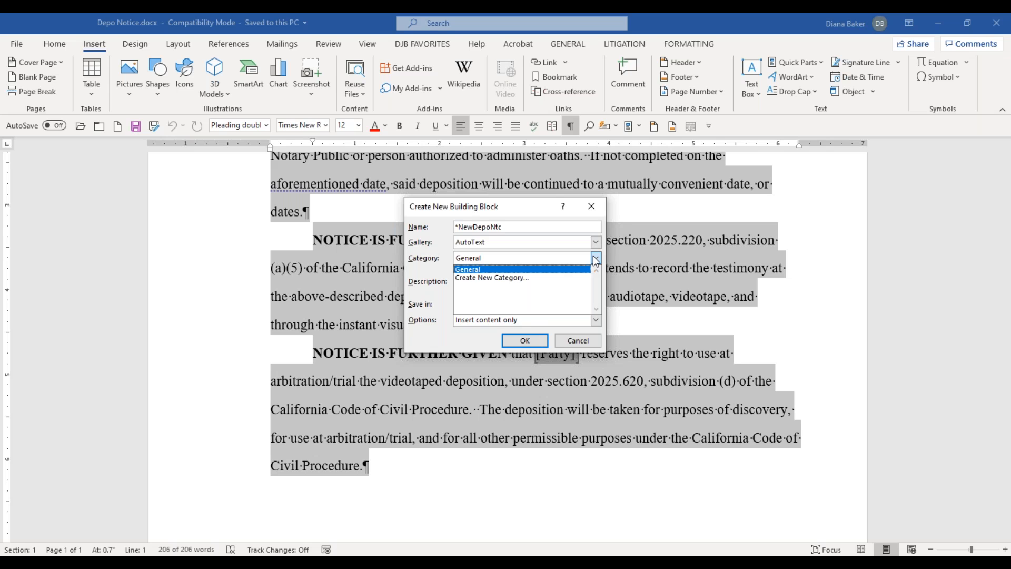
click(596, 259)
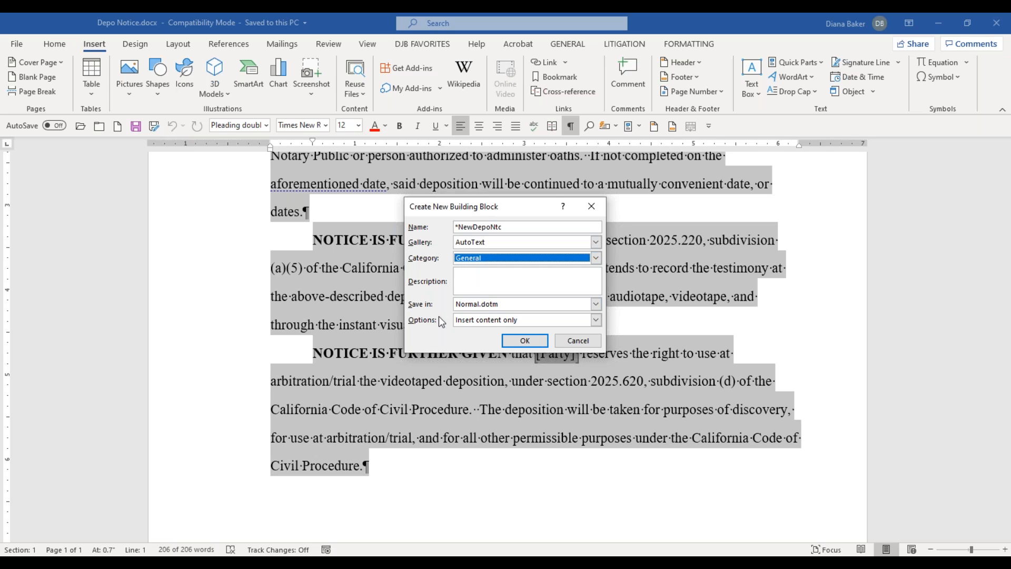
click(596, 305)
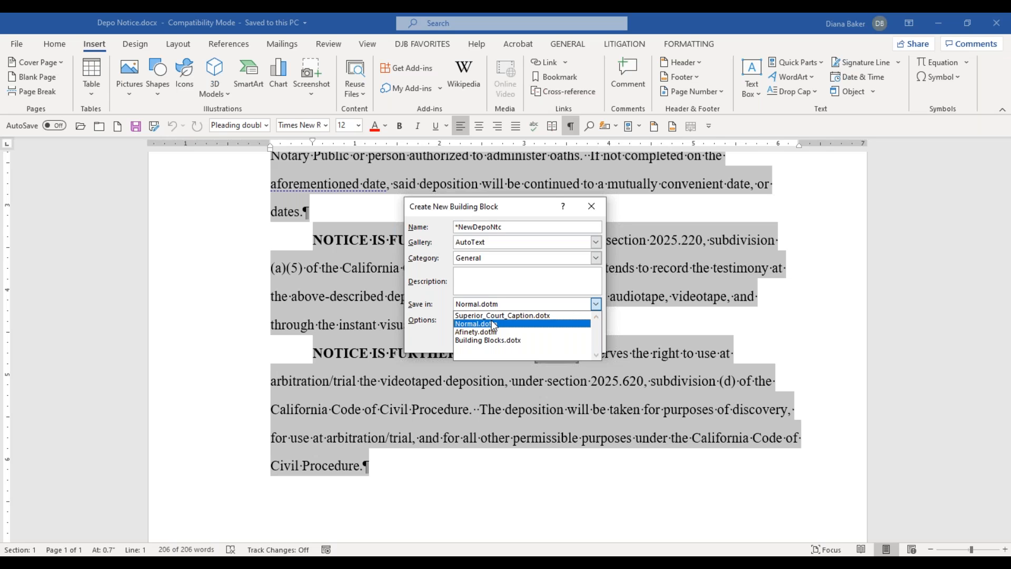
click(494, 325)
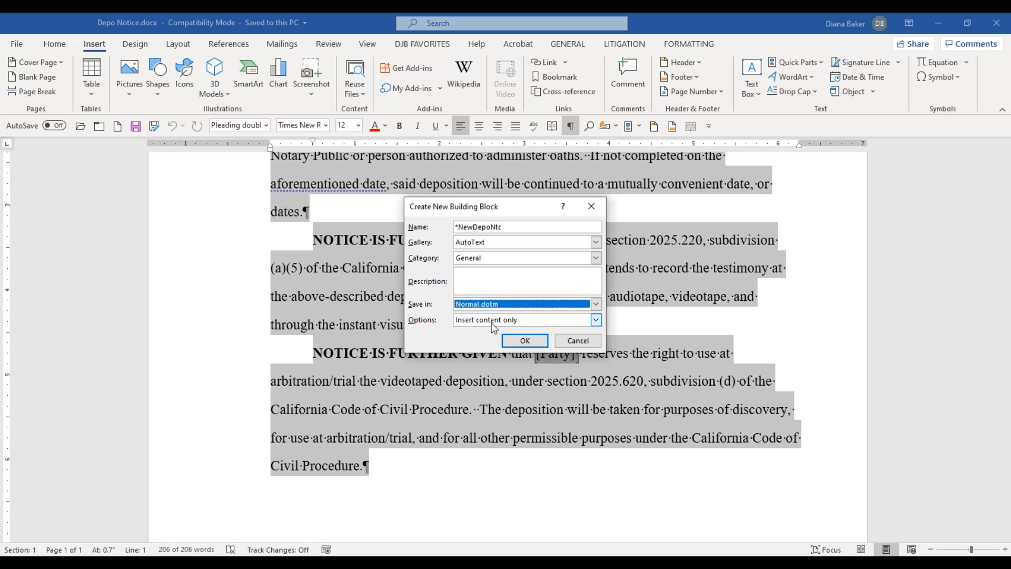
click(525, 342)
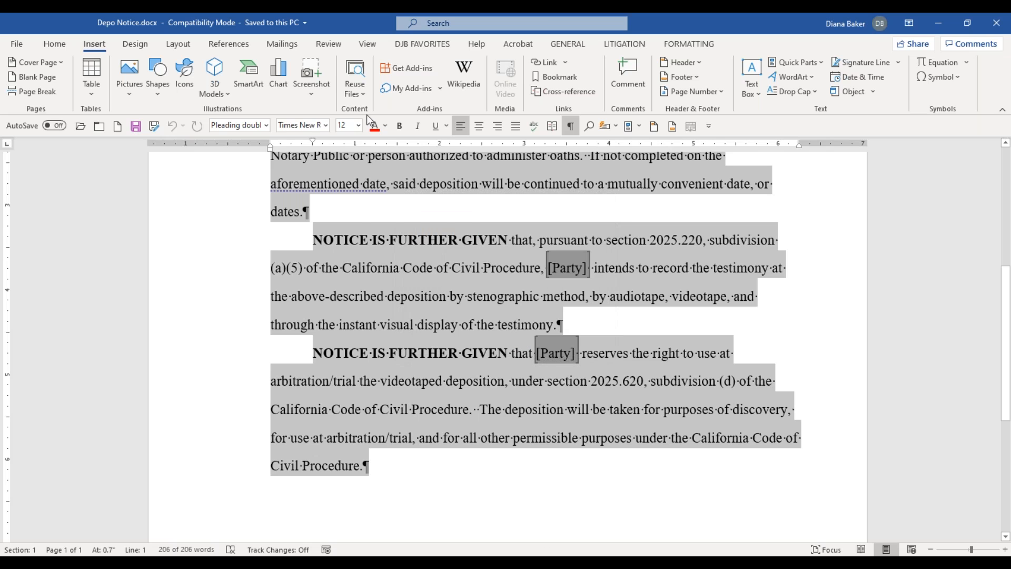
Switch to the blank document and enter "*New" to call up the deposition notice AutoText entry
click(99, 127)
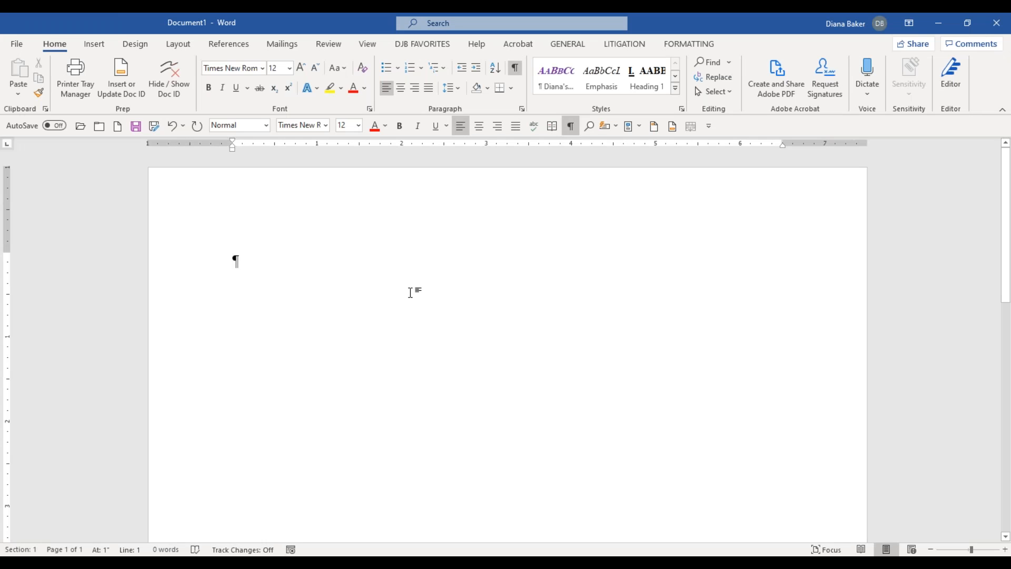
text(*New)
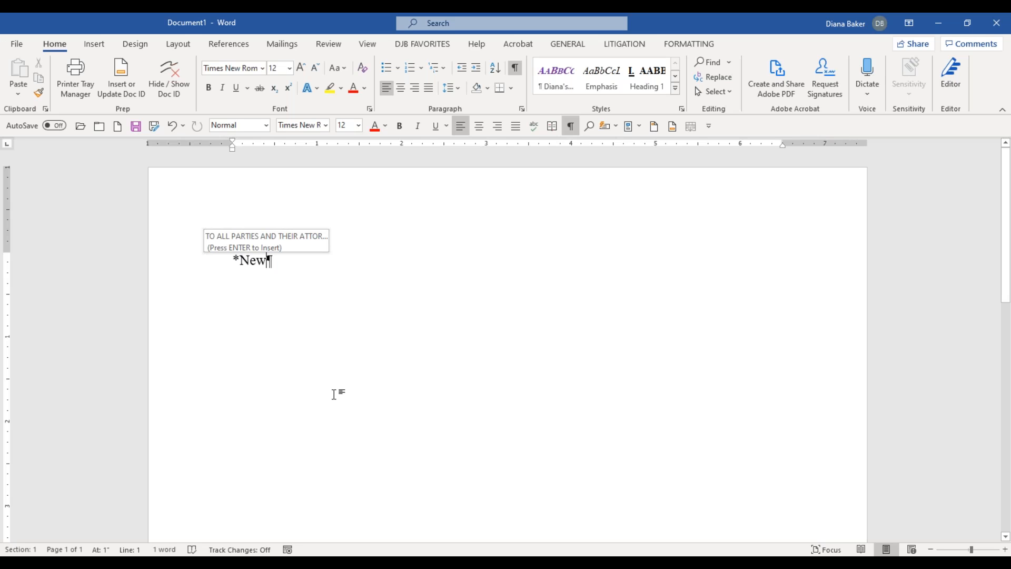
Insert the deposition notice through its *New AutoText entry, and look over the AutoText gallery from the end of the document
key(Return)
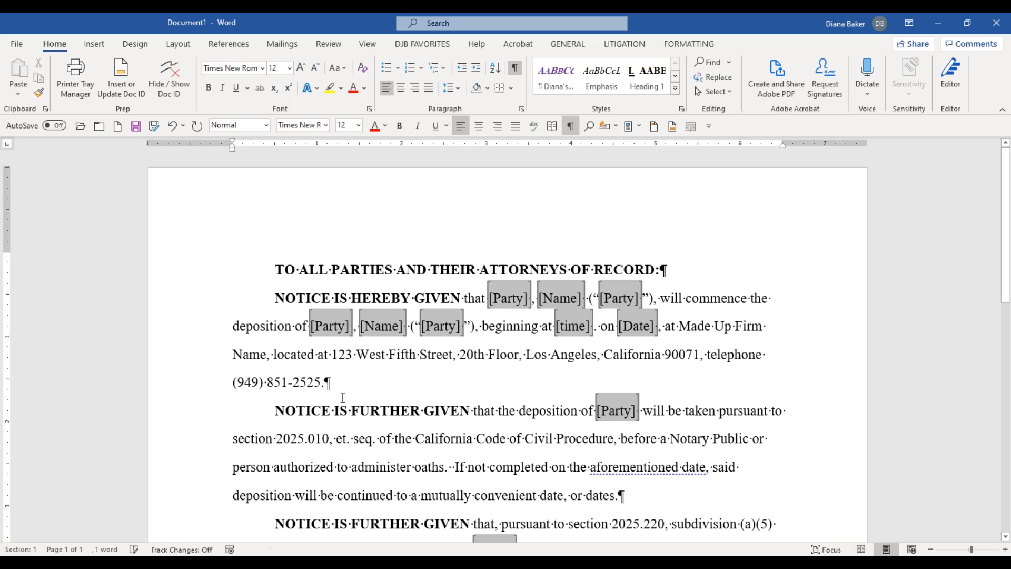
scroll(344, 398, down, 5)
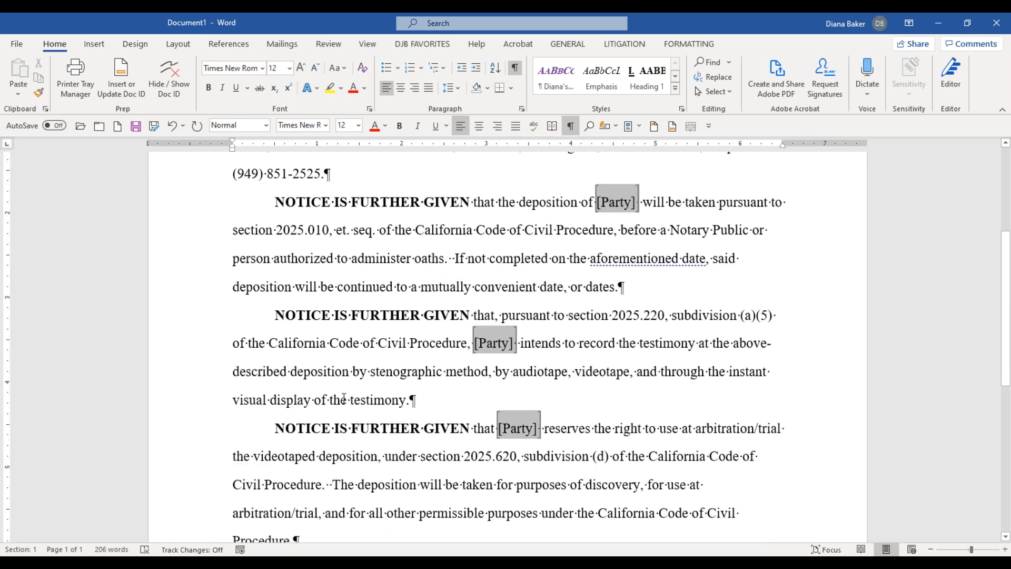
scroll(508, 343, up, 5)
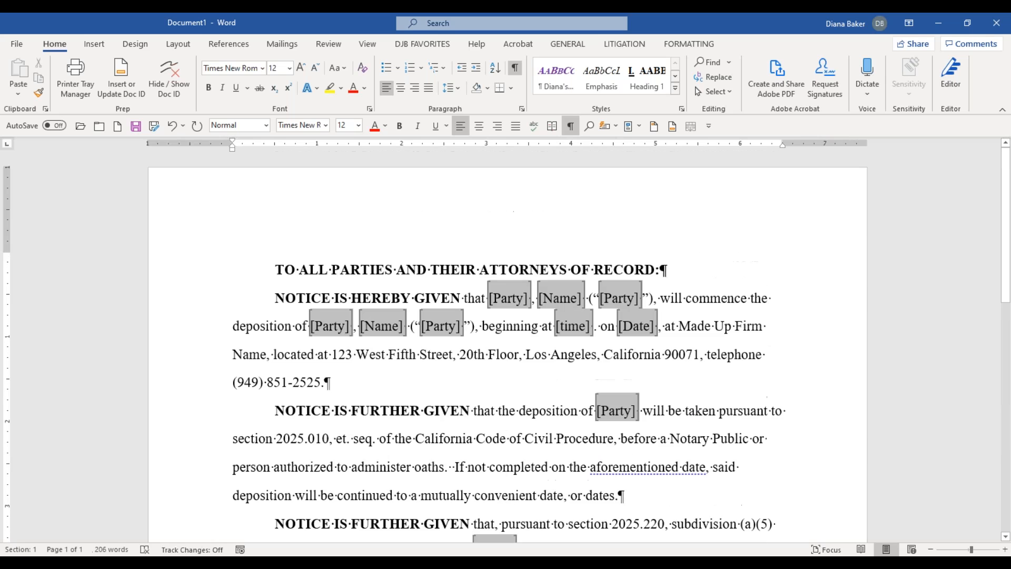
key(ctrl+End)
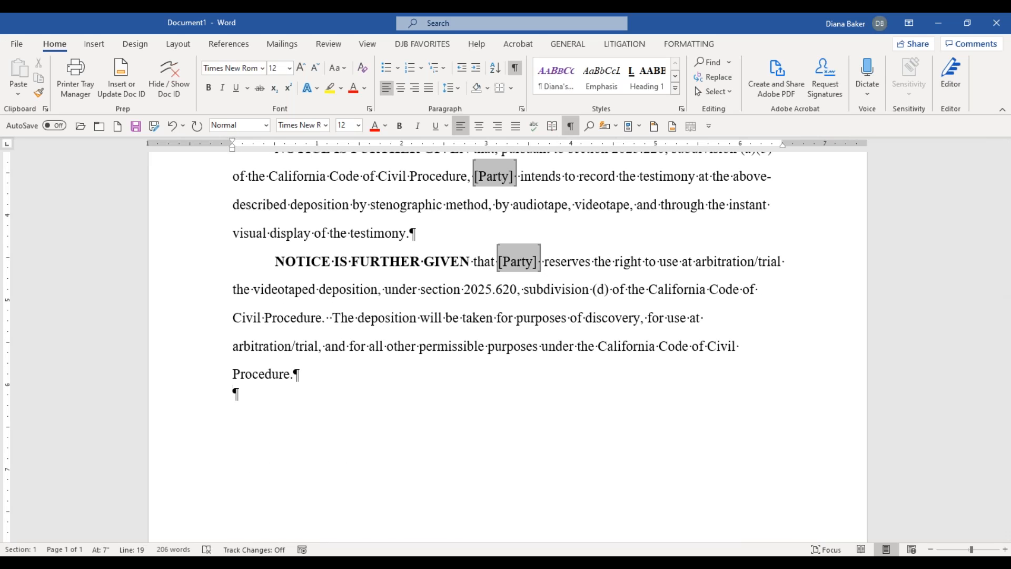
click(618, 128)
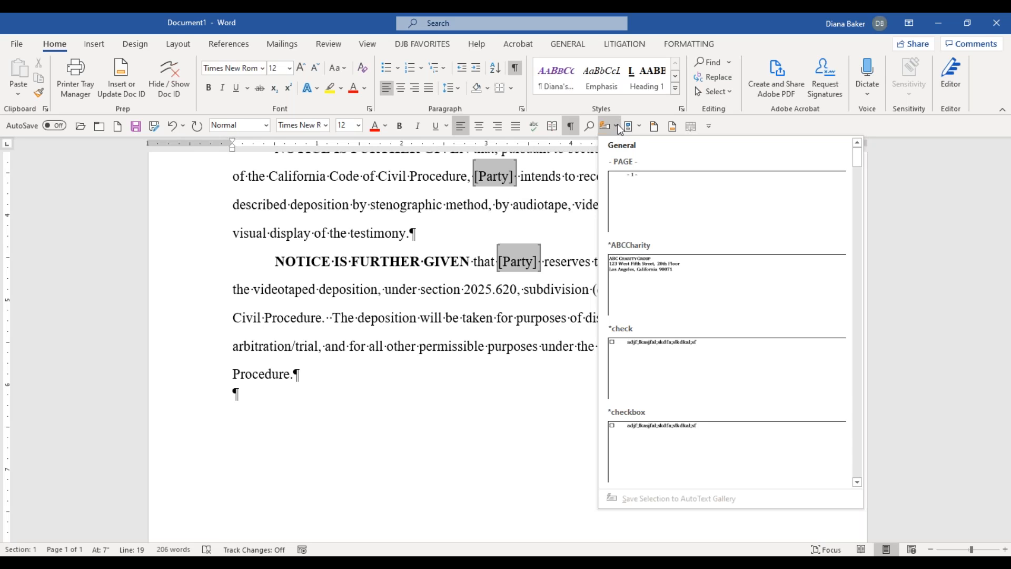
click(314, 396)
Add two test lines below the notice, entering the misspelling "waht" on one and a misspelled first name on the other
key(Return)
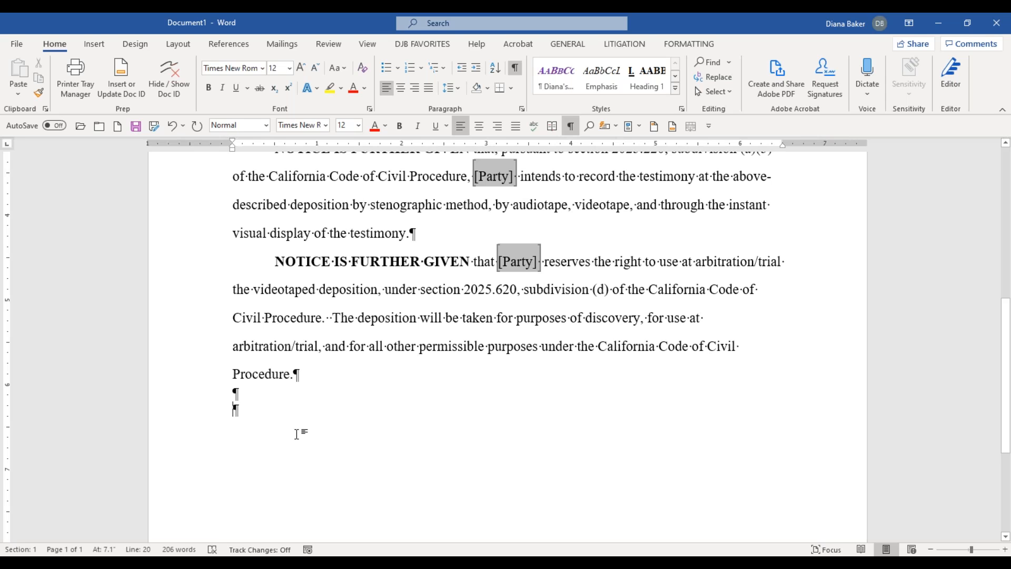
text(waht)
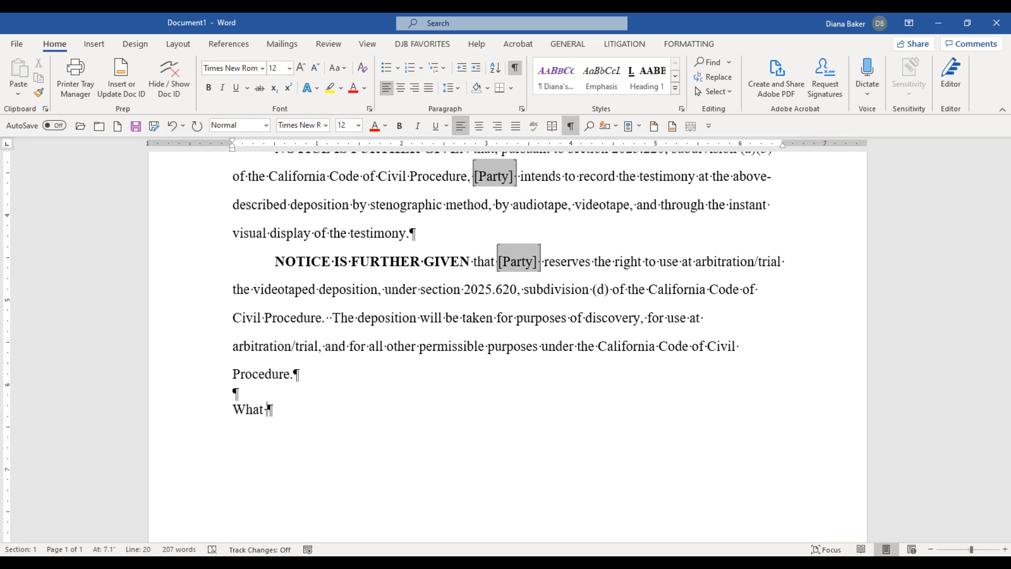
key(Return)
key(Return)
text(Daina)
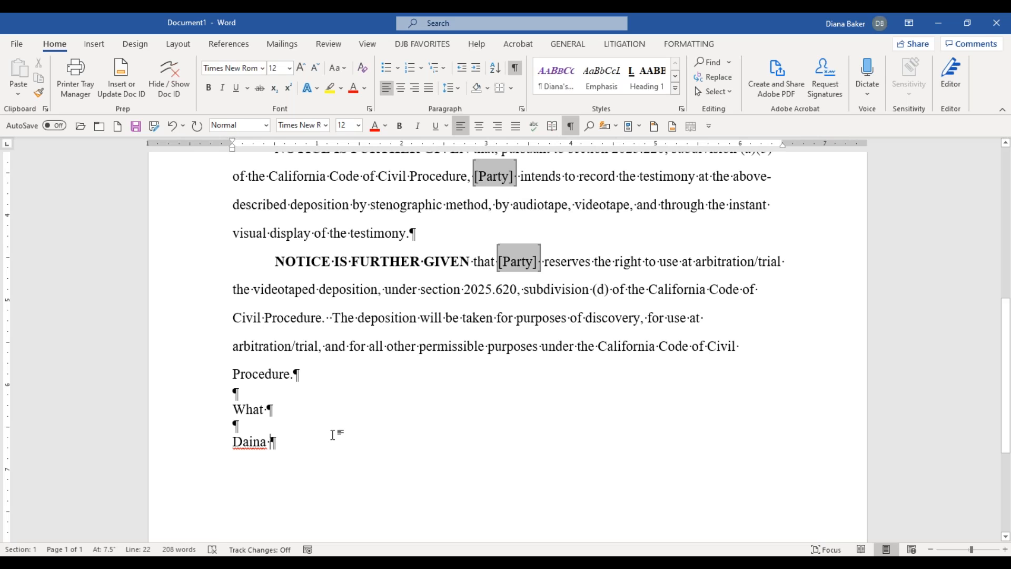
Expand the *djb AutoCorrect shortcut into the full name, leaving one empty line below the misspelled first name
key(Return)
key(Return)
text(*)
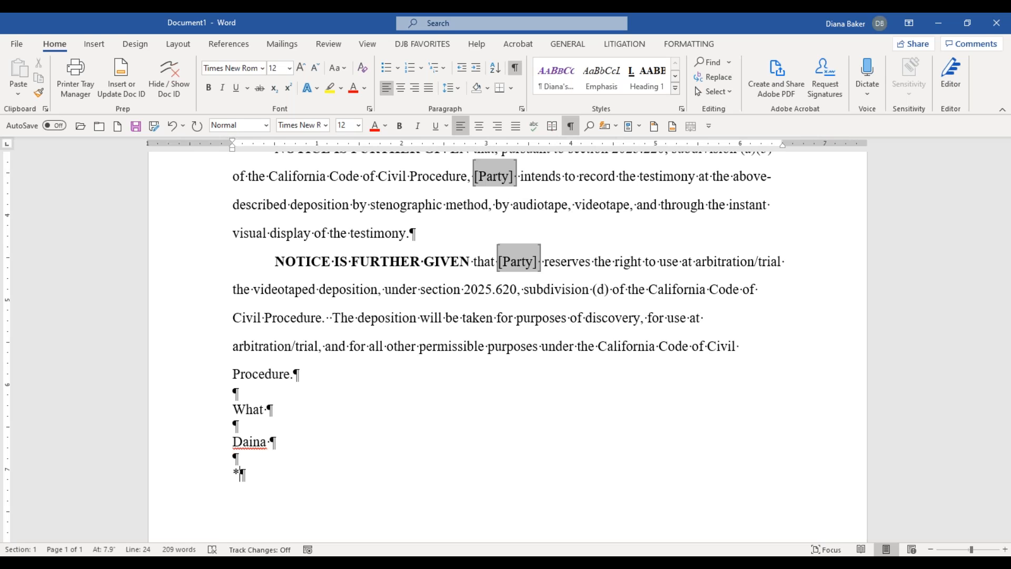
text(djb)
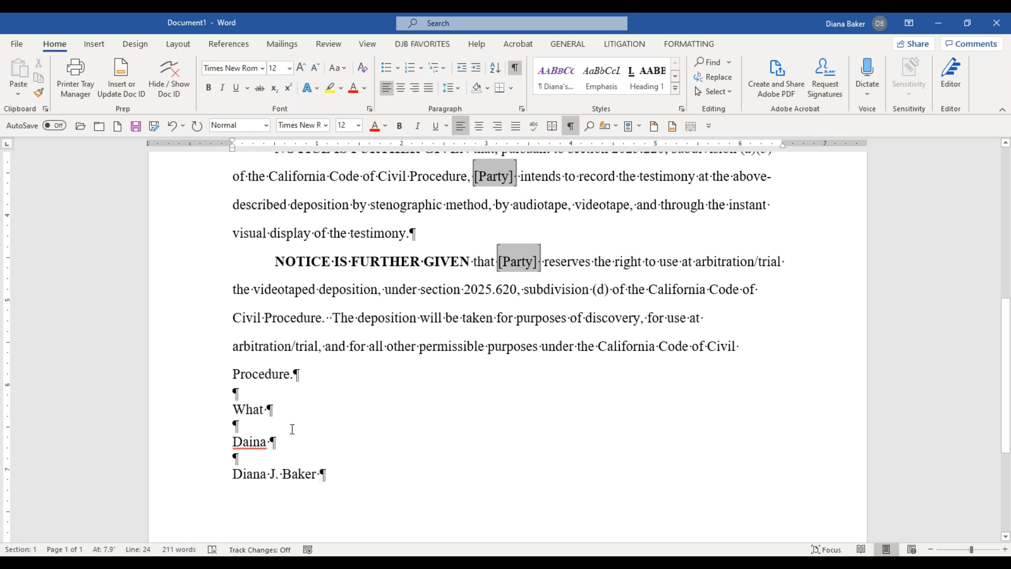
Open the AutoCorrect options with the misspelled first name from the document as the text to replace
drag(233, 441, 268, 441)
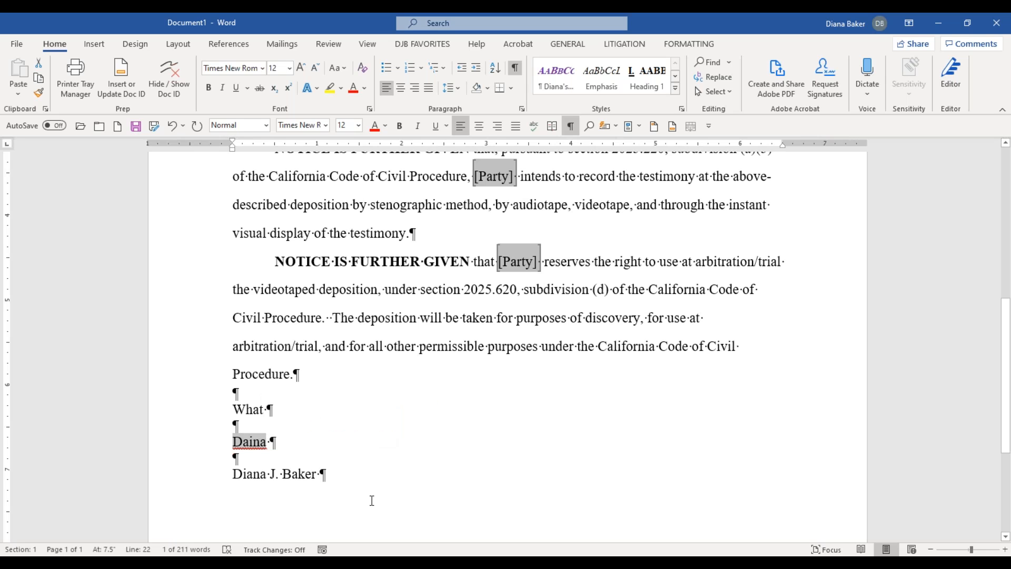
click(19, 45)
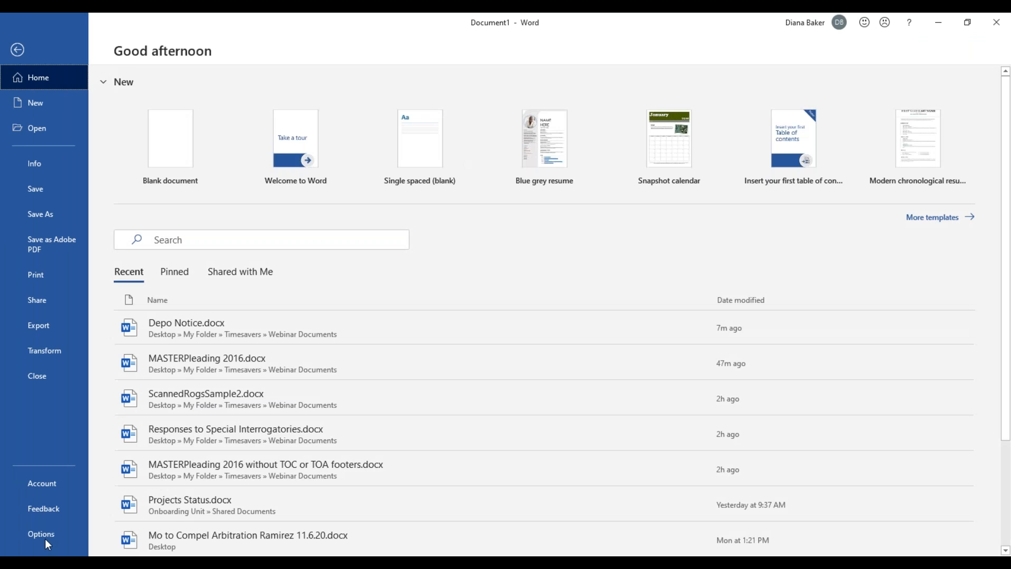
click(46, 535)
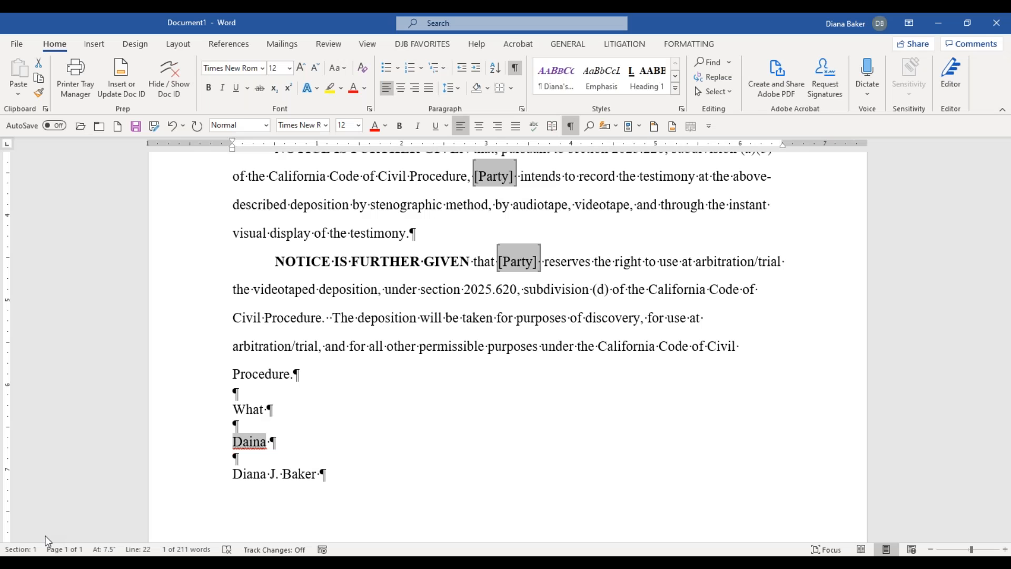
click(267, 137)
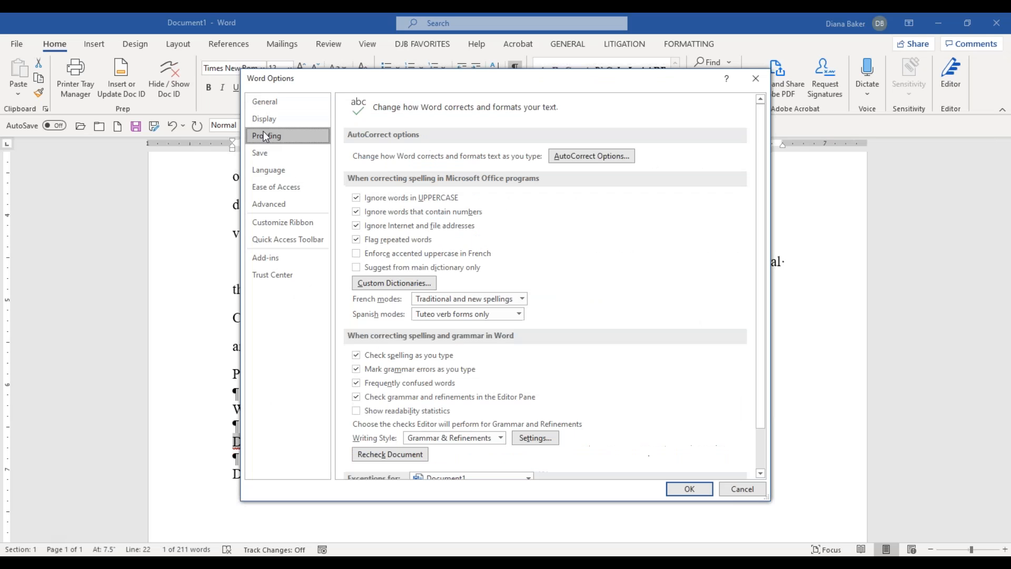
click(586, 158)
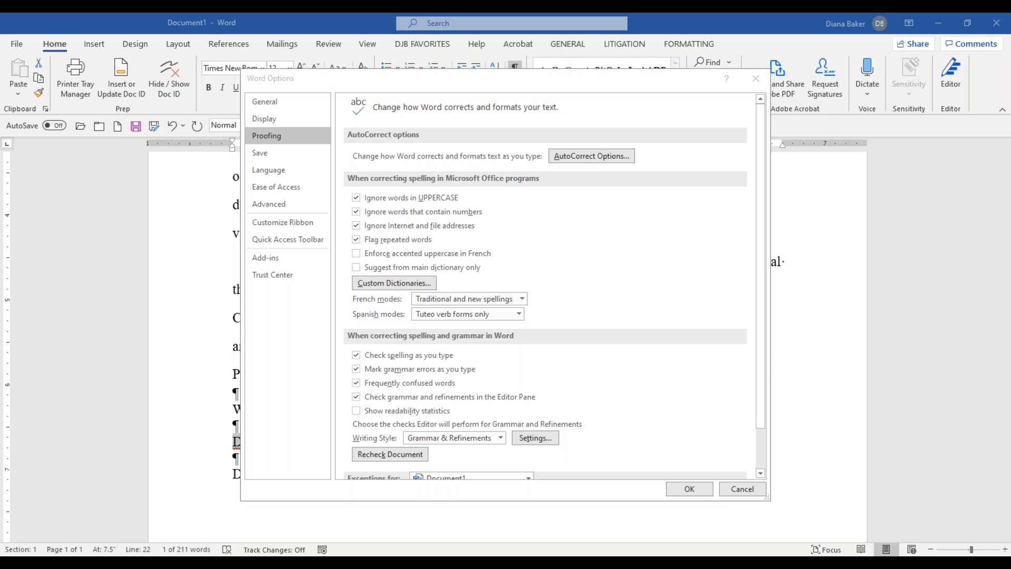
double_click(402, 285)
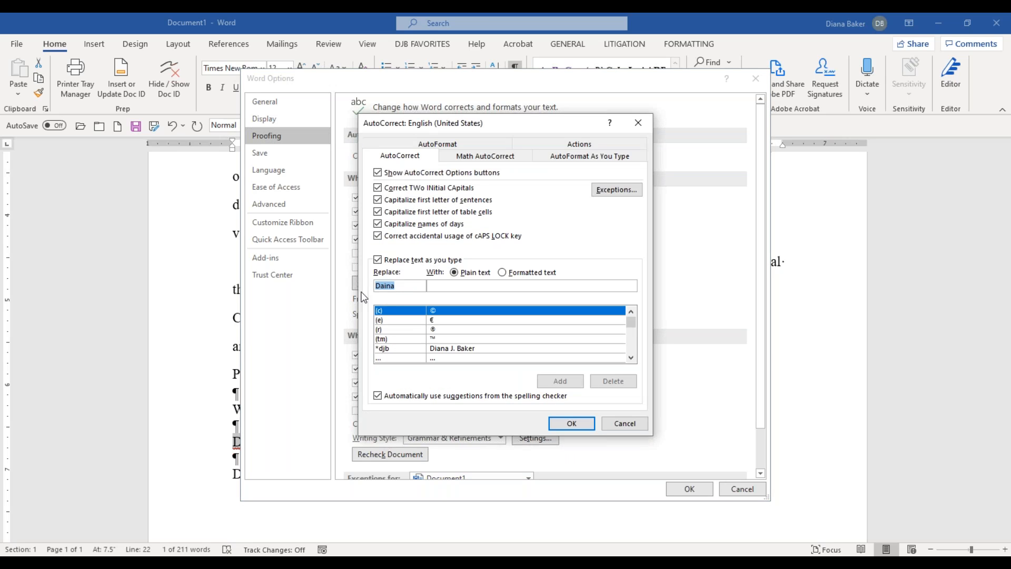
Add an AutoCorrect entry that replaces the misspelled first name with its correct spelling, and accept the options
click(431, 286)
text(Diana)
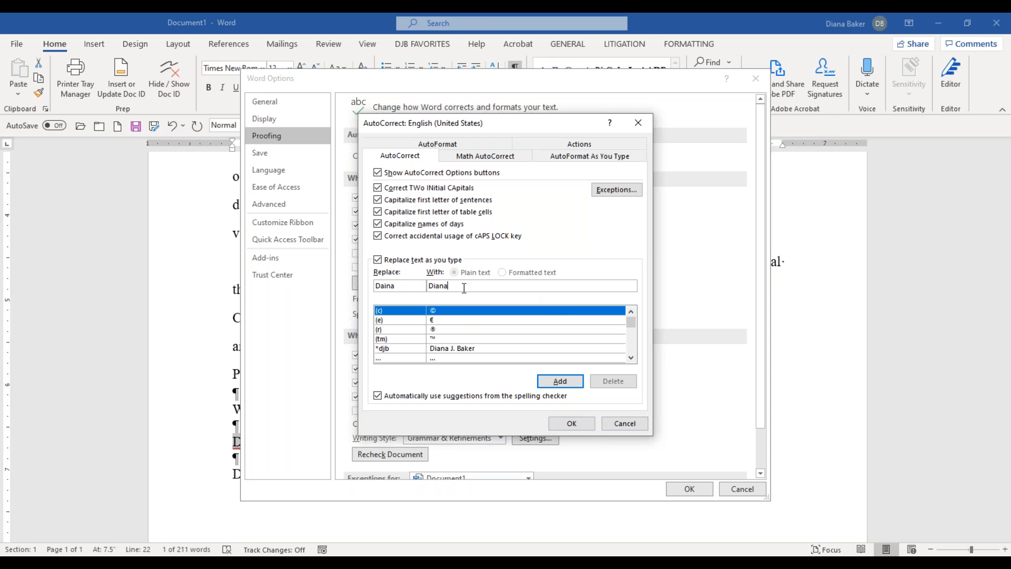
click(555, 383)
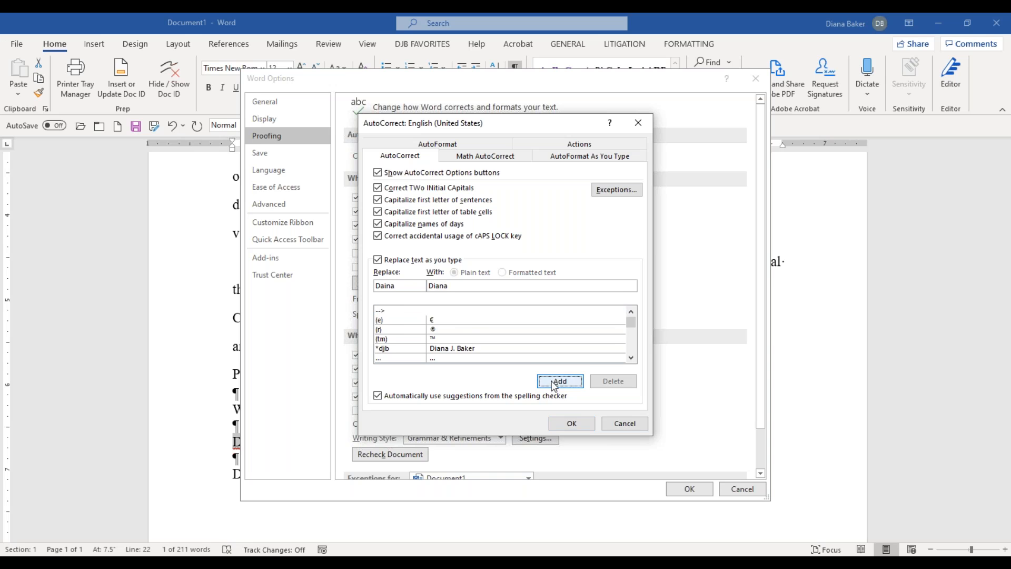
click(573, 425)
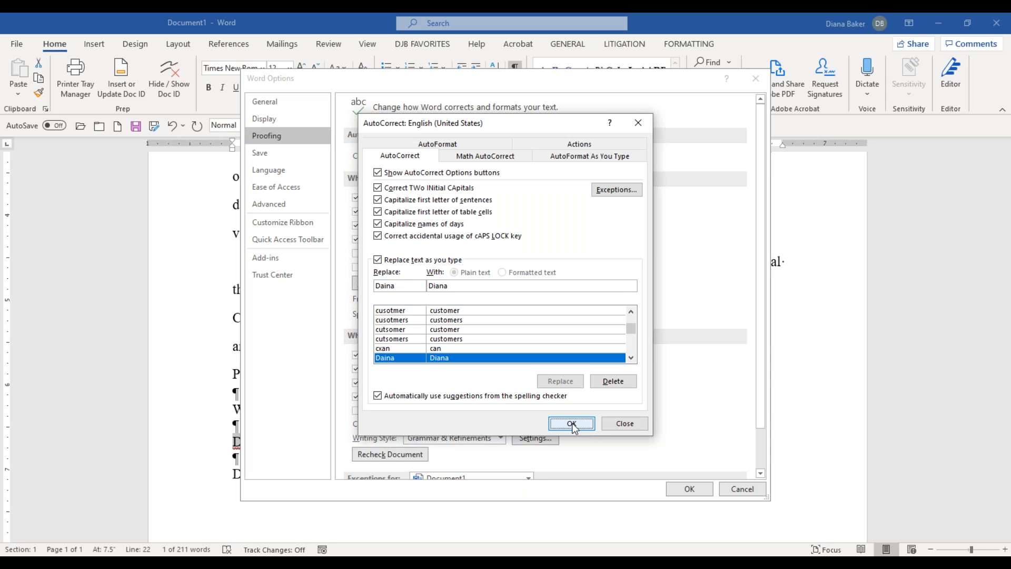
click(690, 488)
Test the new AutoCorrect entry by entering the misspelled first name on a new line below the full name
click(380, 472)
key(Return)
key(Return)
key(Return)
text(Daian)
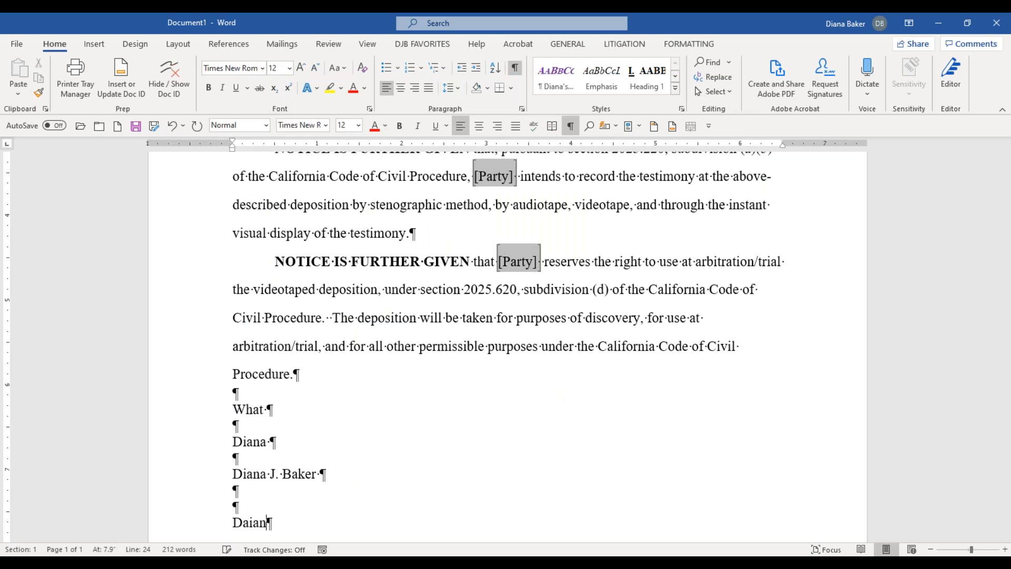
key(BackSpace)
key(BackSpace)
key(BackSpace)
key(BackSpace)
key(BackSpace)
text(iana)
scroll(316, 369, down, 1)
drag(233, 438, 266, 438)
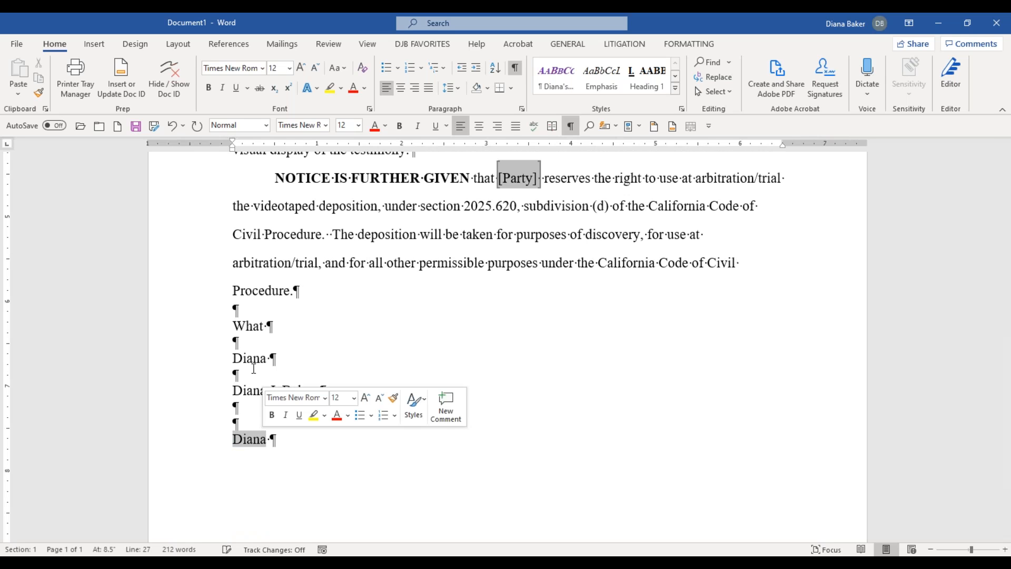
click(267, 452)
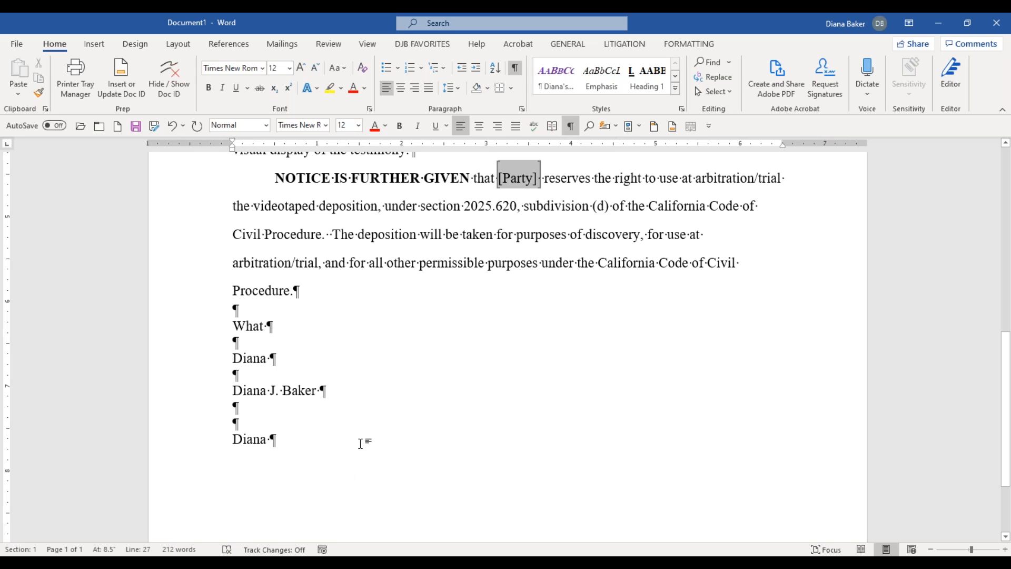
Add one empty paragraph after the last test name, removing the stray asterisk and the extra line
key(Return)
key(Return)
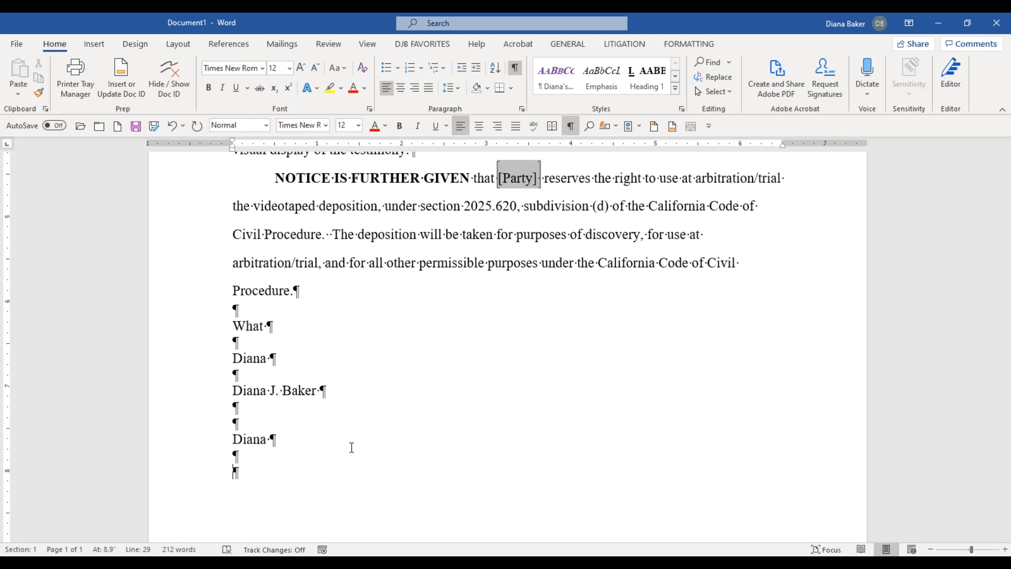
text(*)
drag(233, 471, 246, 472)
key(BackSpace)
key(BackSpace)
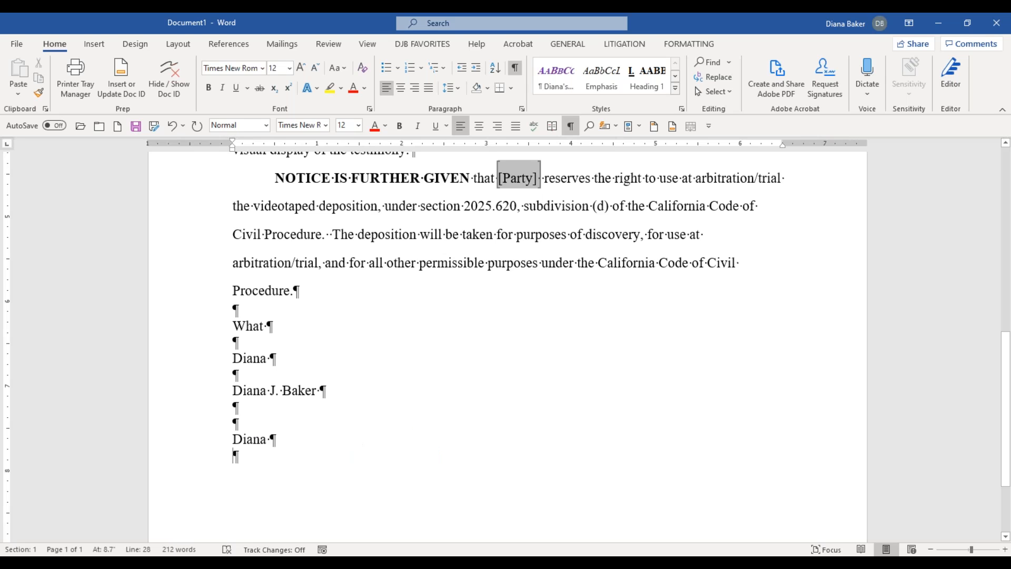
Review the AutoFormat As You Type and AutoFormat settings in the AutoCorrect options without changing them
click(17, 43)
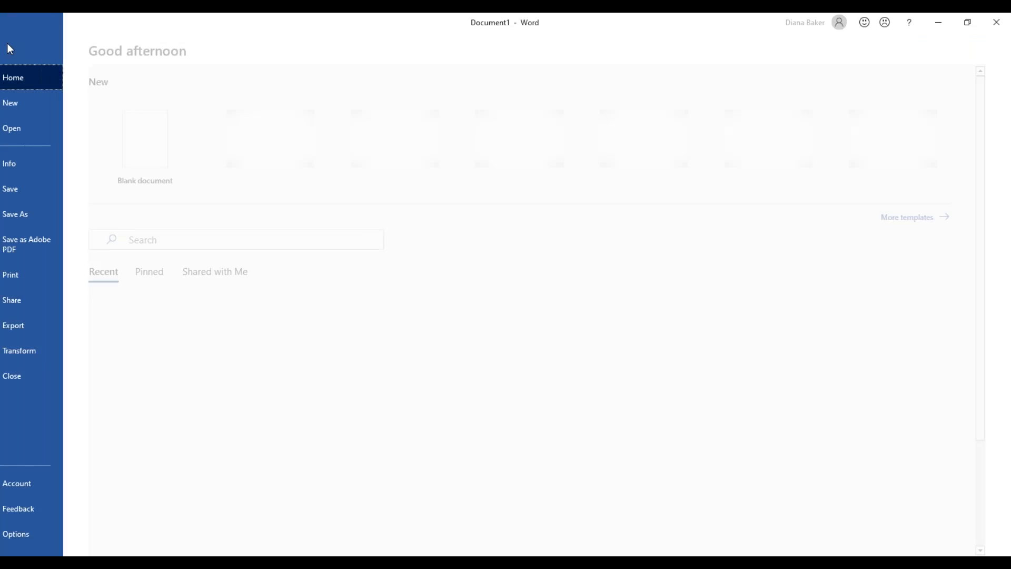
click(43, 535)
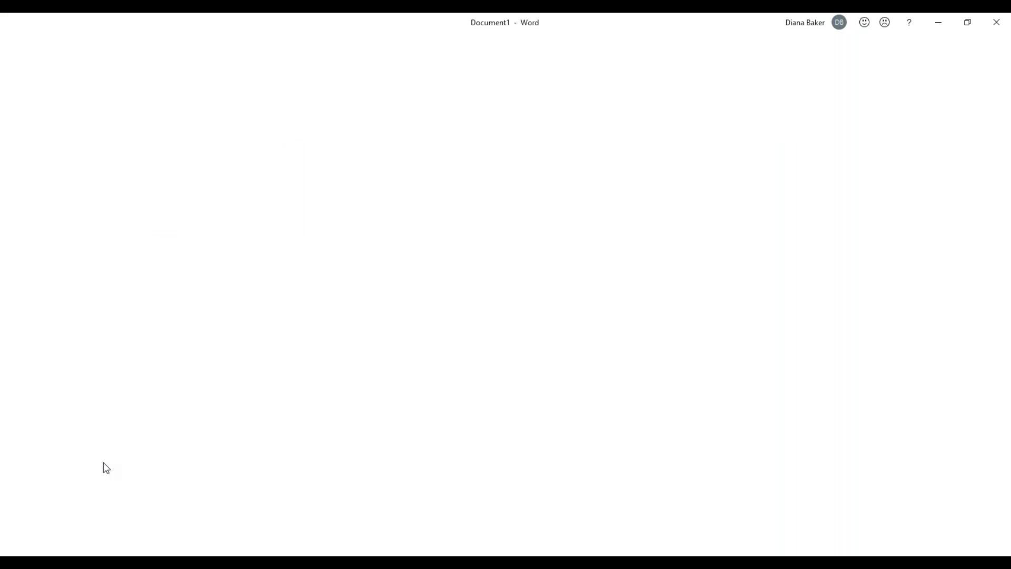
click(265, 135)
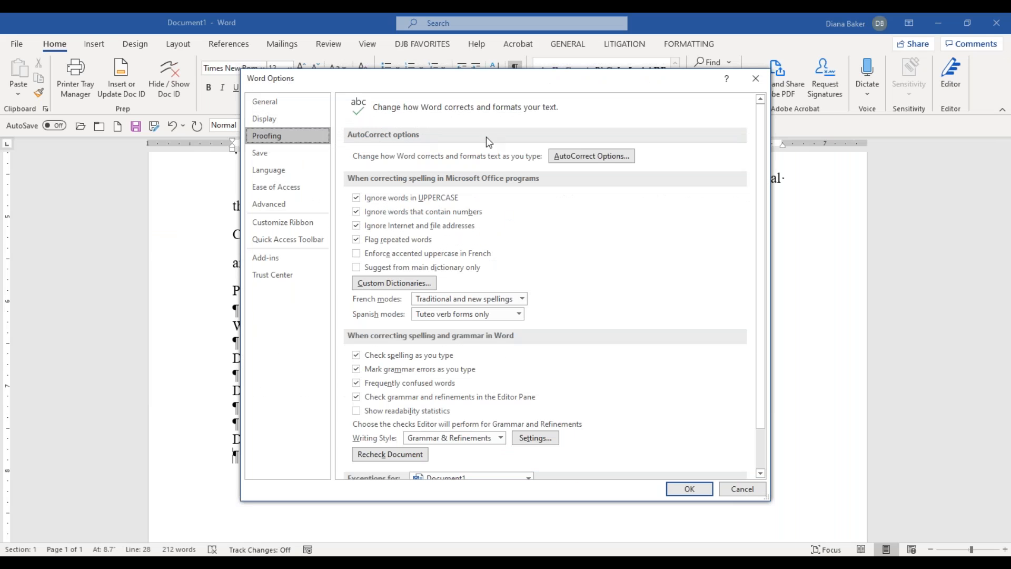
click(578, 154)
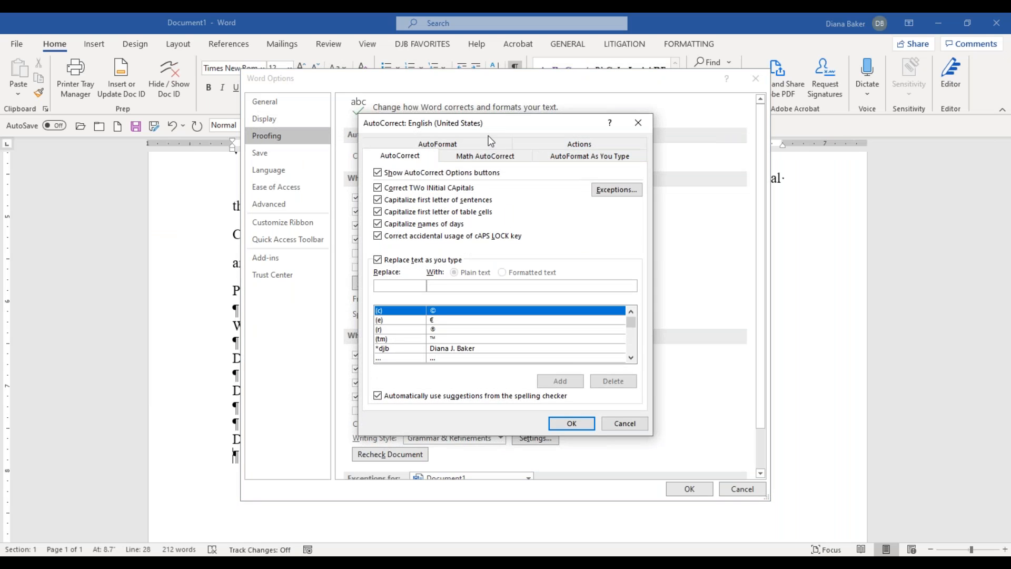
click(556, 156)
click(429, 148)
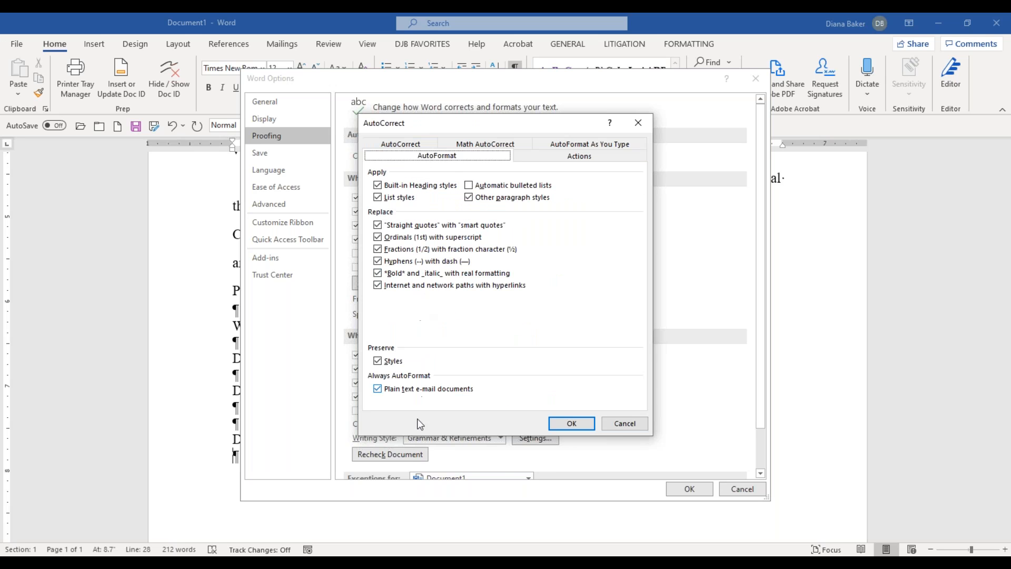
click(624, 423)
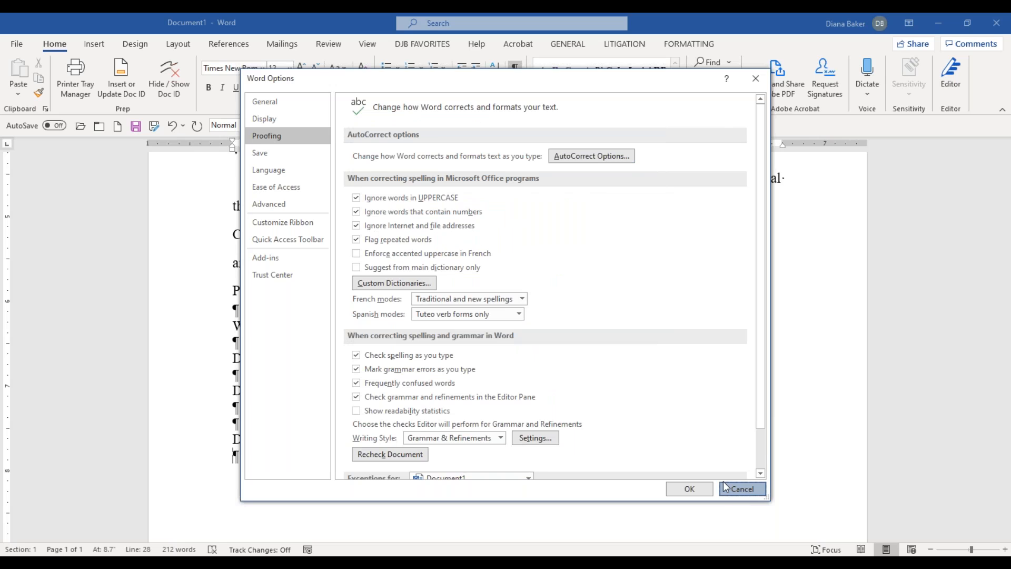
click(741, 488)
Start an automatic numbered list with "1." at the end of the document and fill two items with filler text
key(Return)
text(1.)
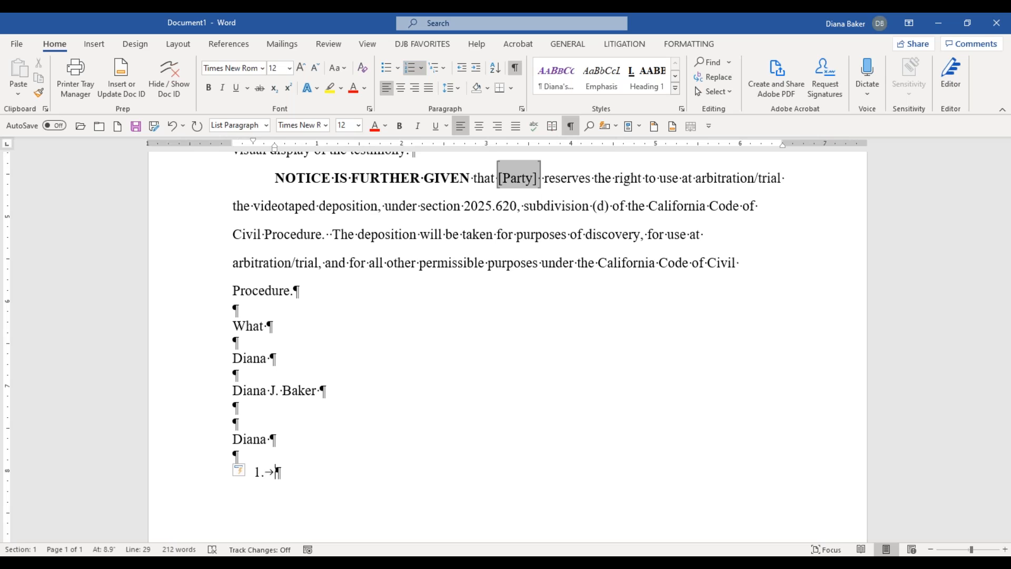
text( aklsdfjas; fjas;lfjasd;kasdfjasd;kljasd;kf)
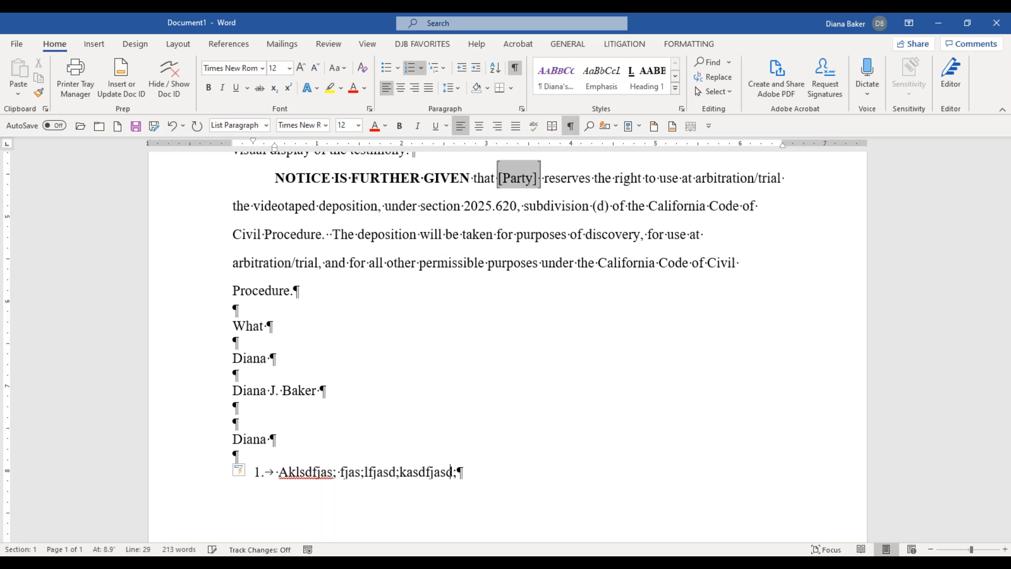
text(j asdj;alskd asdfjasl;dkas;dlka)
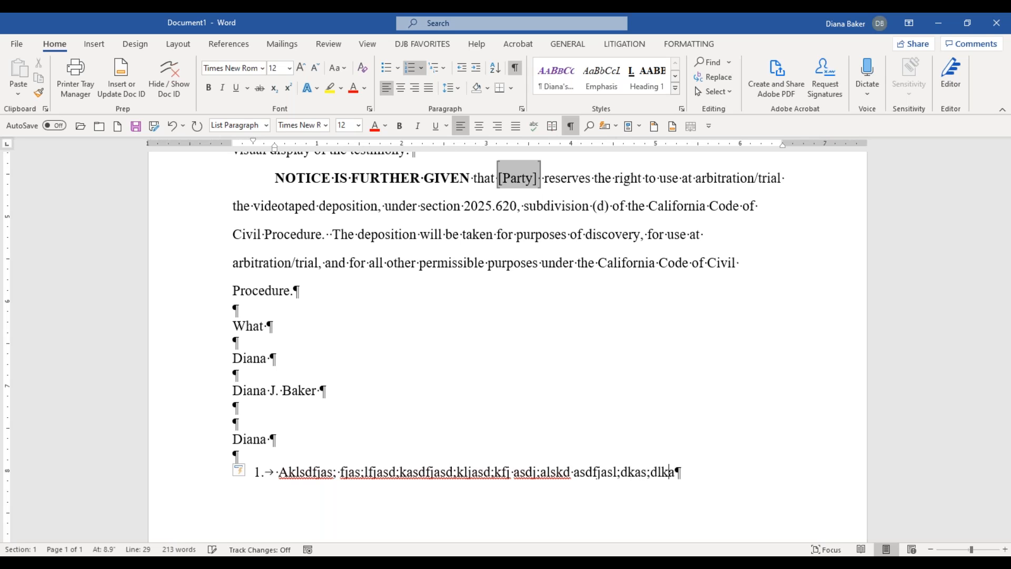
text(s;lkd ;l as;lkidjfas;lfj asd;f)
key(Return)
text(as dfklja;sfj ;alsdfjak;sf)
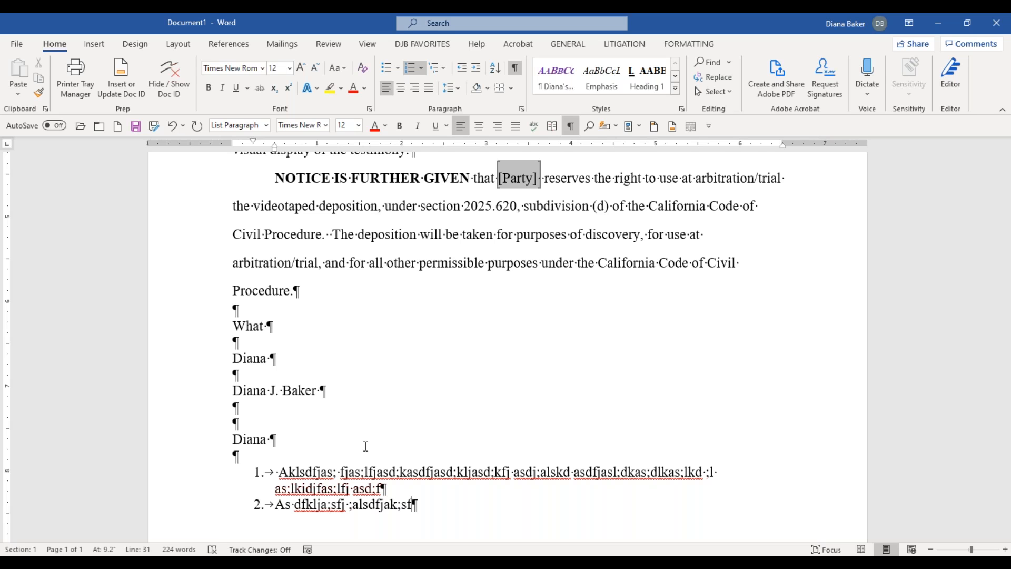
scroll(332, 497, down, 3)
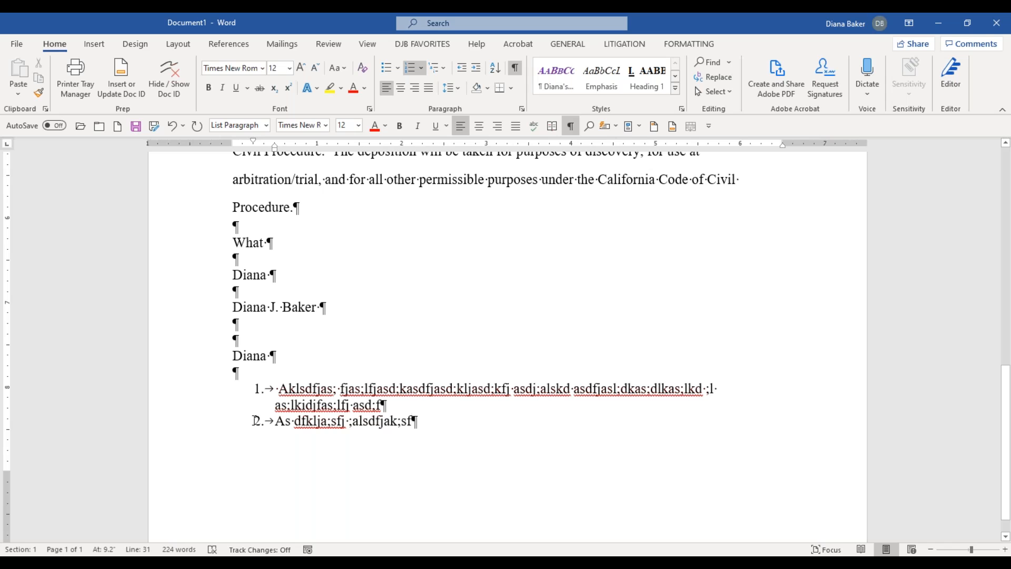
Remove the stray space before the first list item's text and place the cursor at the end of the second item
click(275, 420)
mouse_move(285, 433)
key(Delete)
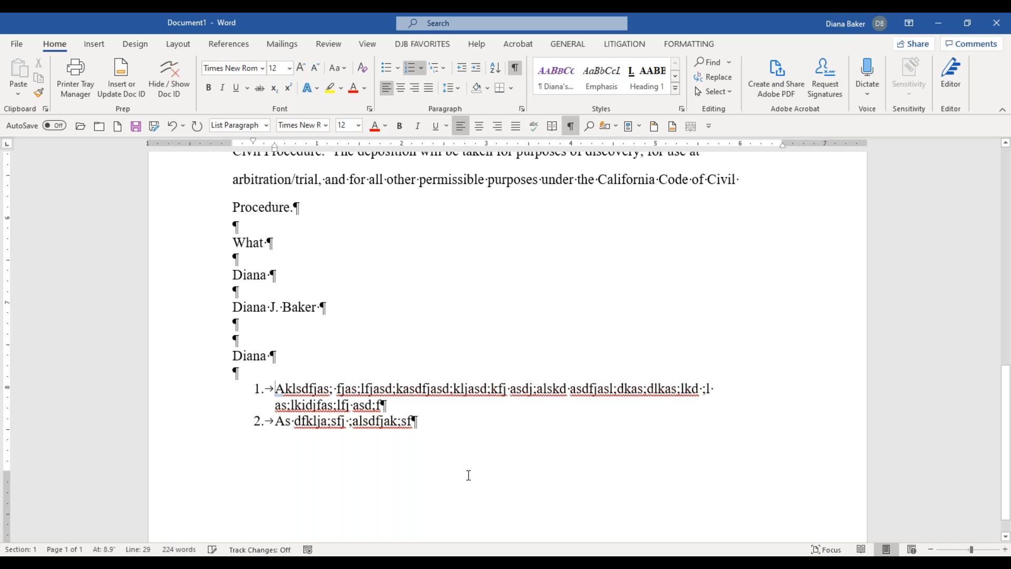
click(474, 420)
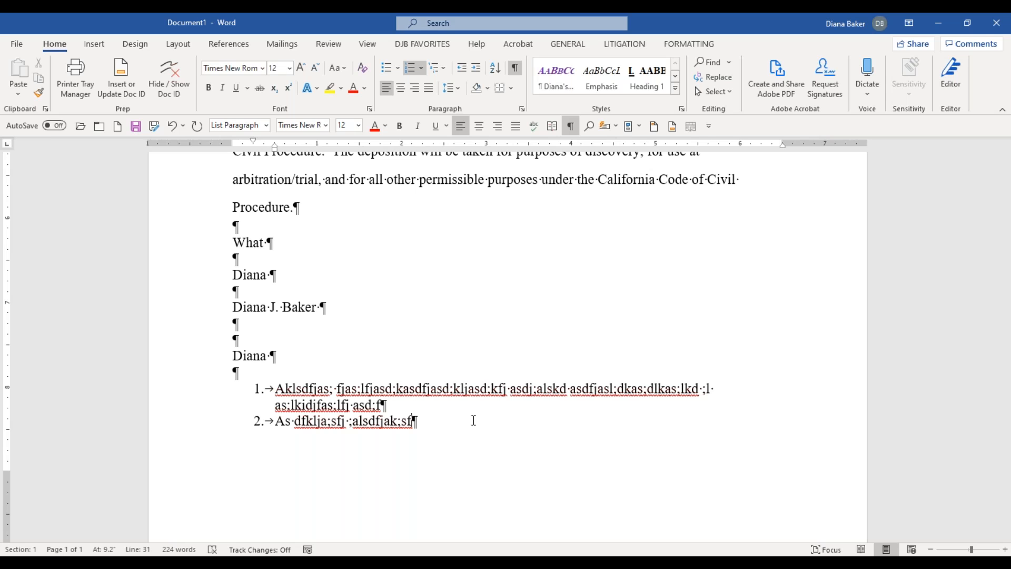
text(gg)
key(BackSpace)
key(BackSpace)
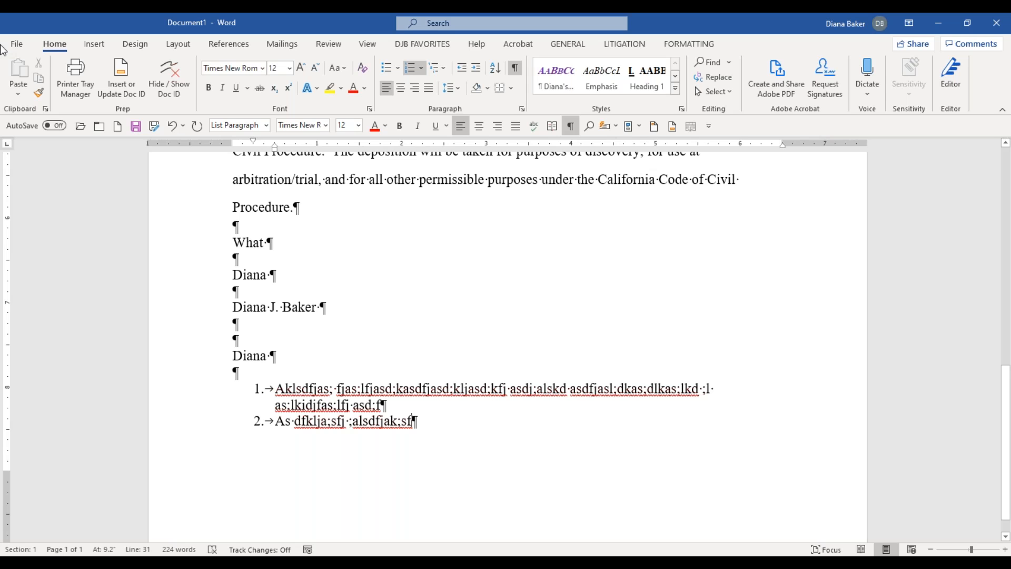
Turn off Automatic numbered lists in the AutoFormat As You Type settings and apply the options
click(18, 44)
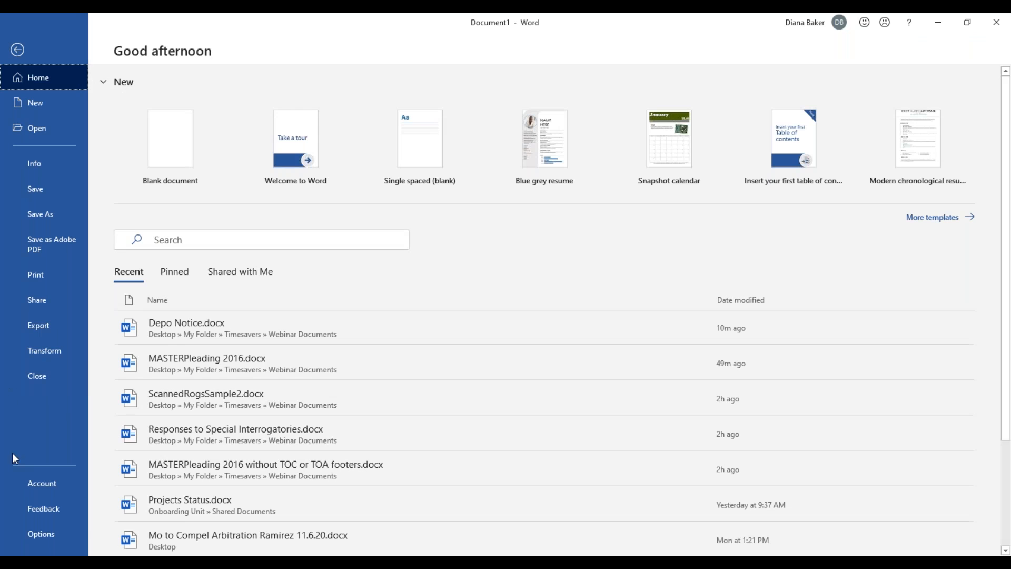
click(50, 533)
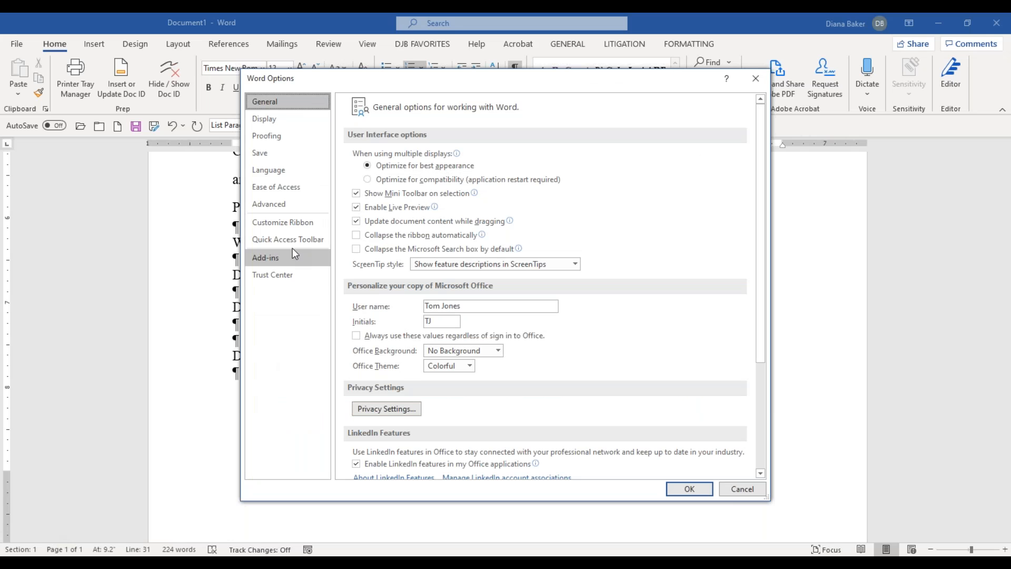
click(280, 137)
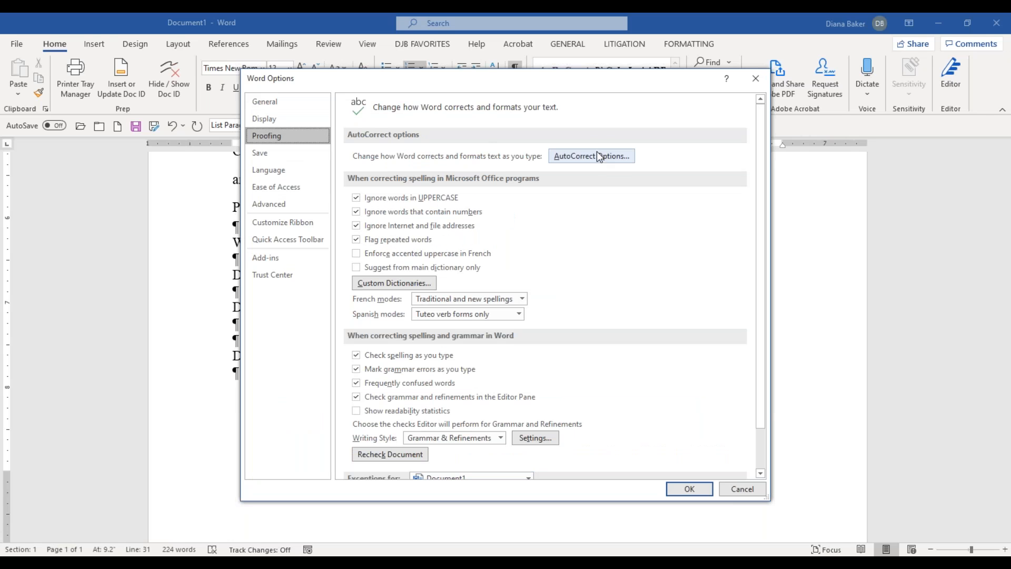
click(596, 157)
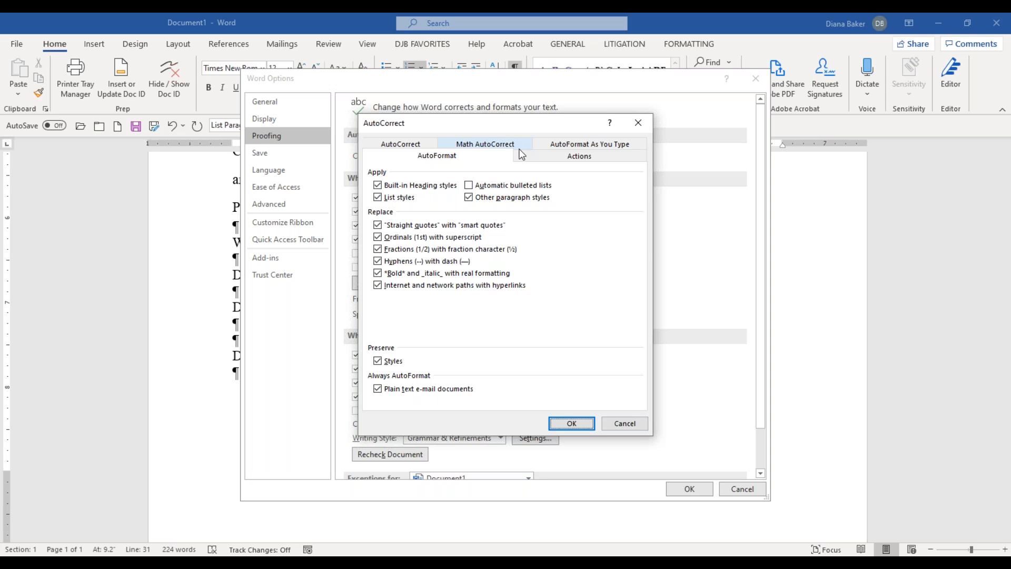
click(558, 152)
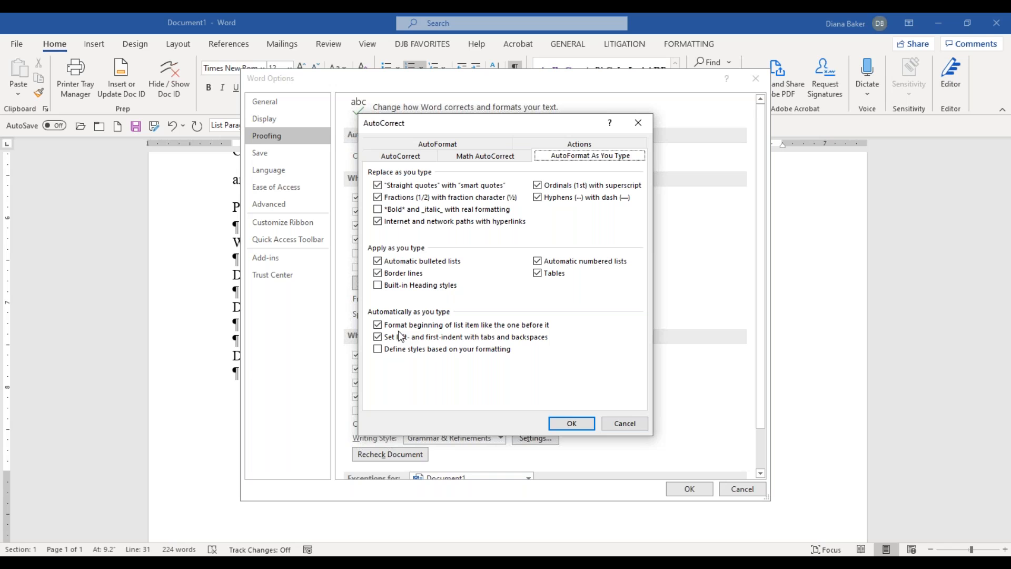
click(537, 262)
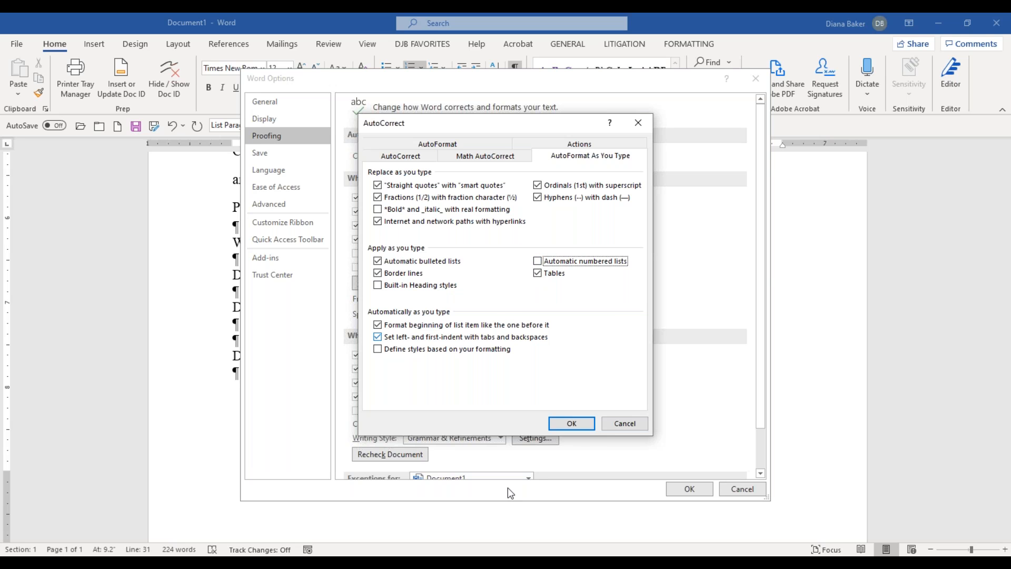
click(577, 424)
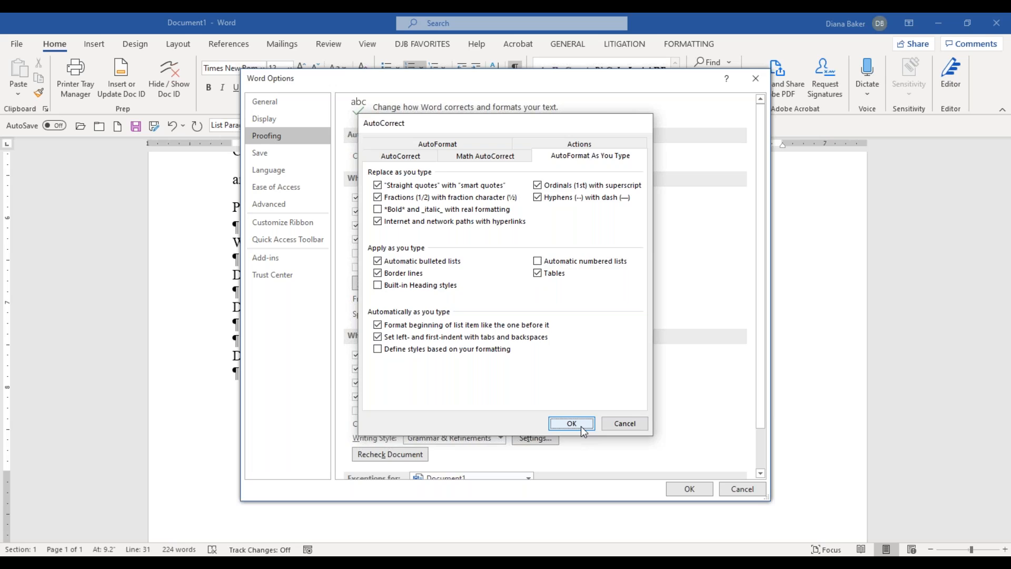
click(689, 488)
Leave the list with blank paragraphs and enter a manually numbered item "1." with a tab and filler text
key(Return)
key(Return)
key(Return)
key(Return)
key(Return)
text(1.)
key(Tab)
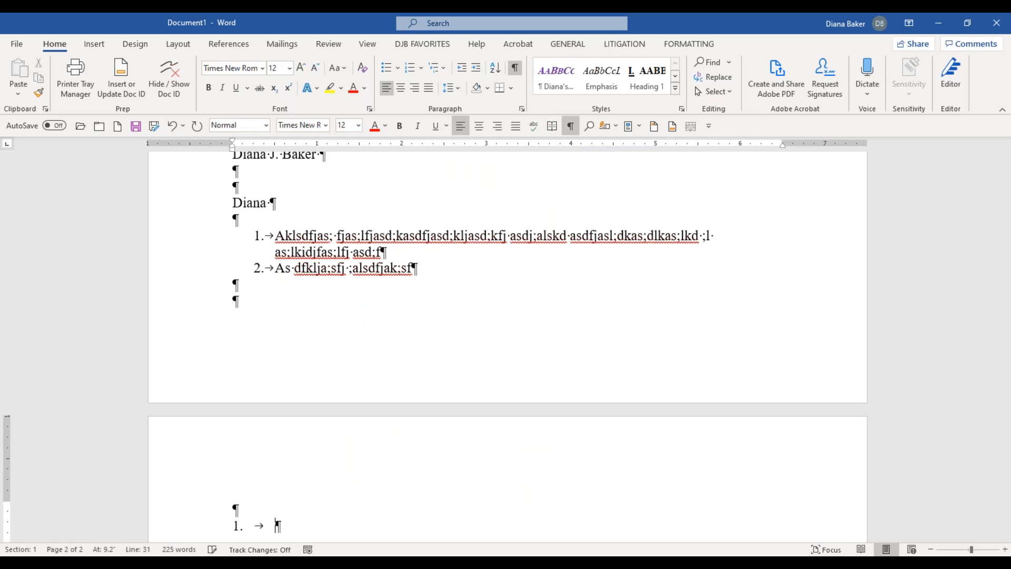
text(akldsj a;sljas;ldjask;lf ja;slkfjf;laksd f;klas;klasdjf ;lkasdjf;lkas)
key(Return)
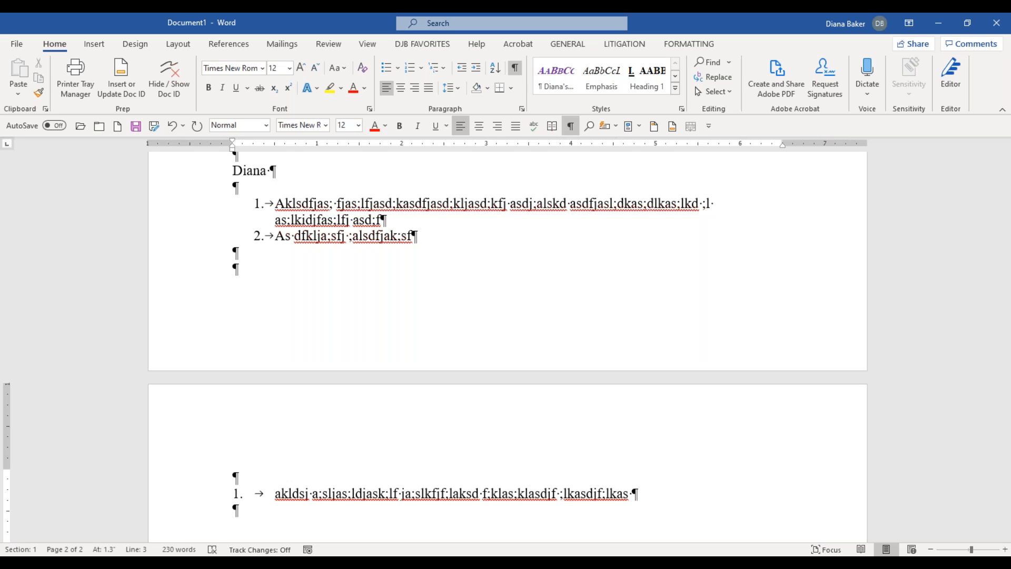
Add a manually numbered item "2." with a tab and filler text, followed by several empty paragraphs
text(2.)
key(Tab)
text(ask;lda ;sjfasd;fjasdk)
key(Return)
key(Return)
key(Return)
key(Return)
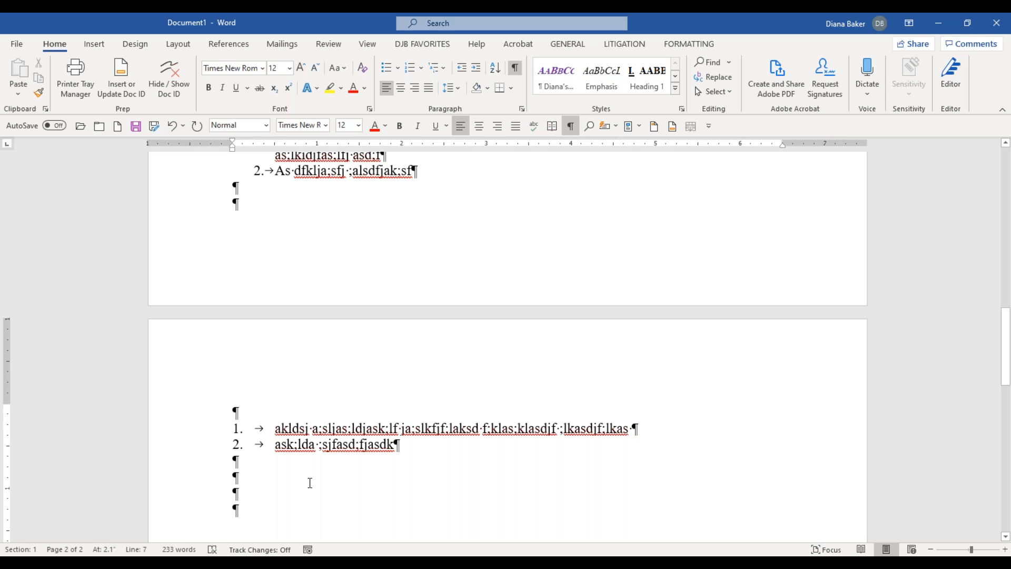
Review the AutoFormat As You Type and AutoFormat settings again and close the options without changes
click(17, 44)
click(49, 533)
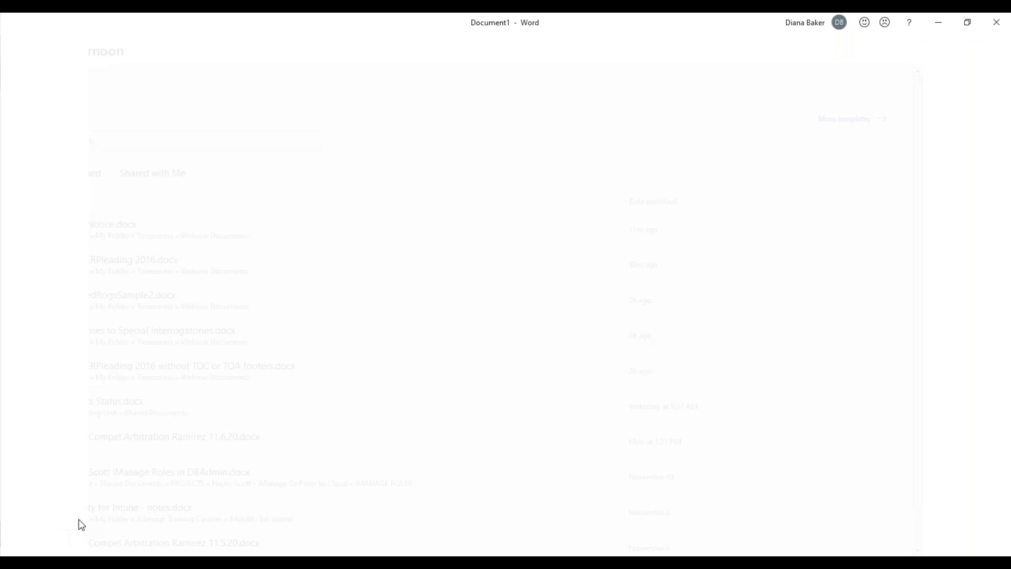
click(267, 136)
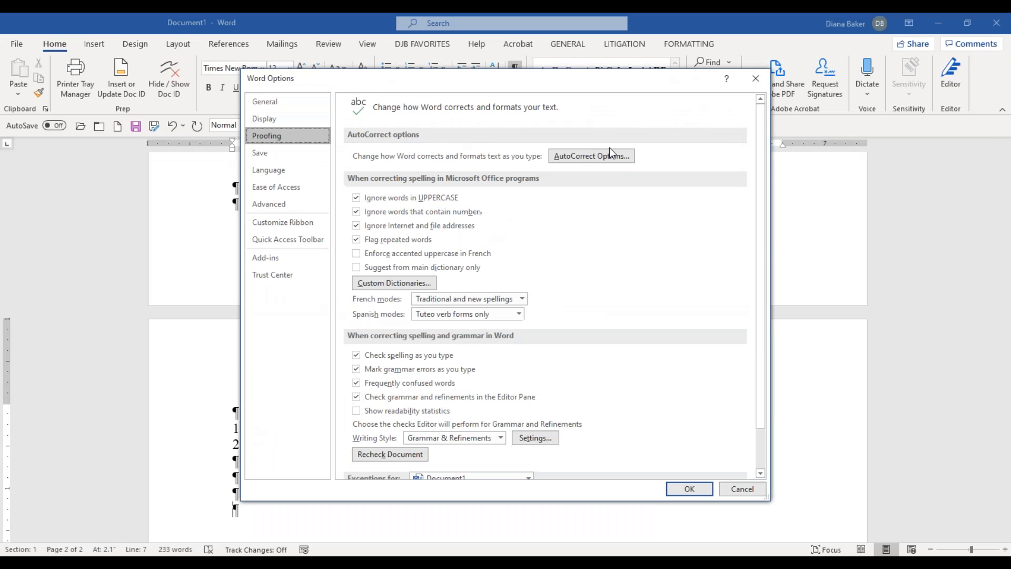
click(610, 158)
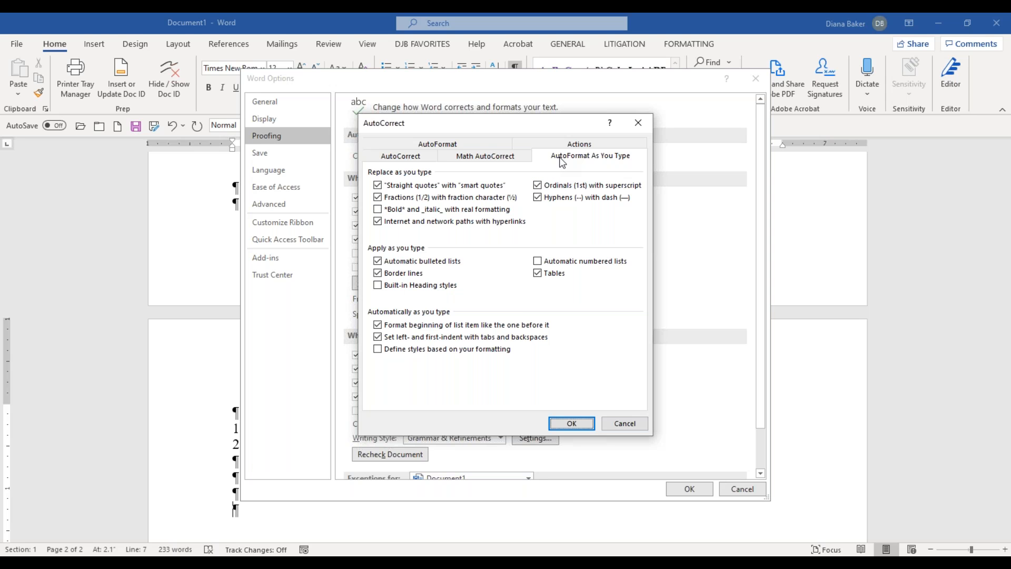
click(471, 146)
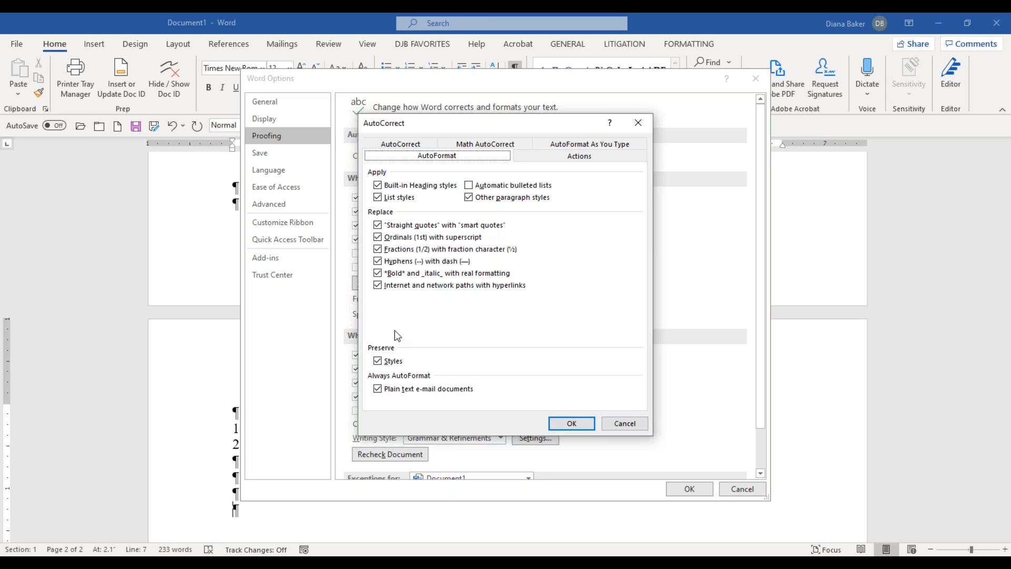
click(642, 426)
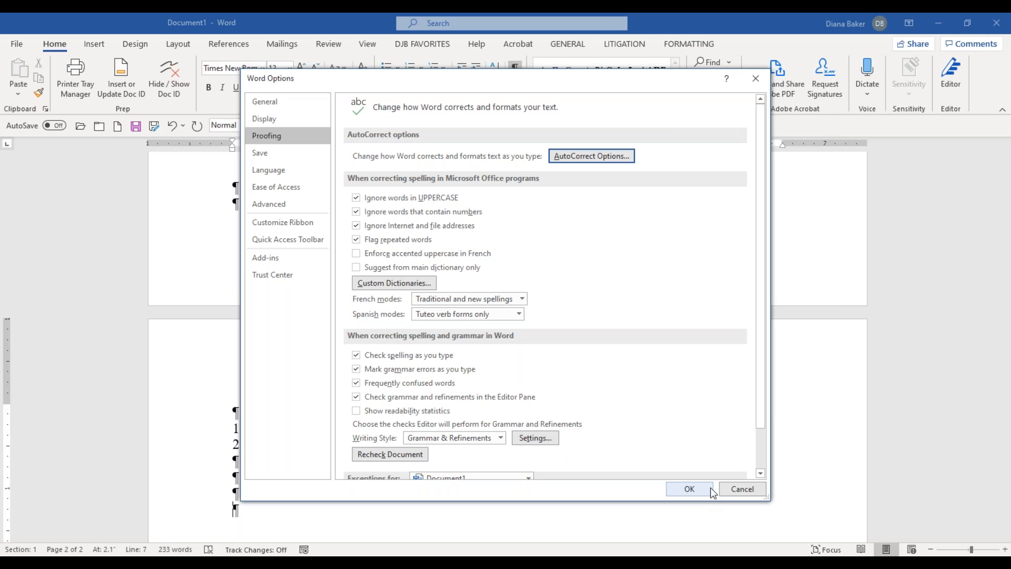
click(735, 490)
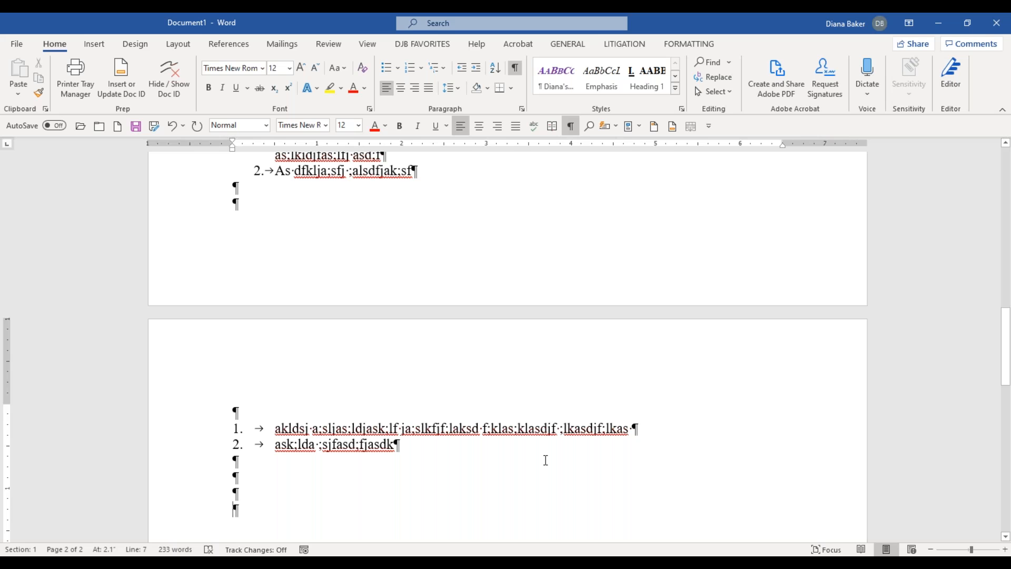
Look through the saved AutoText entries under Quick Parts without inserting any of them
scroll(546, 459, up, 10)
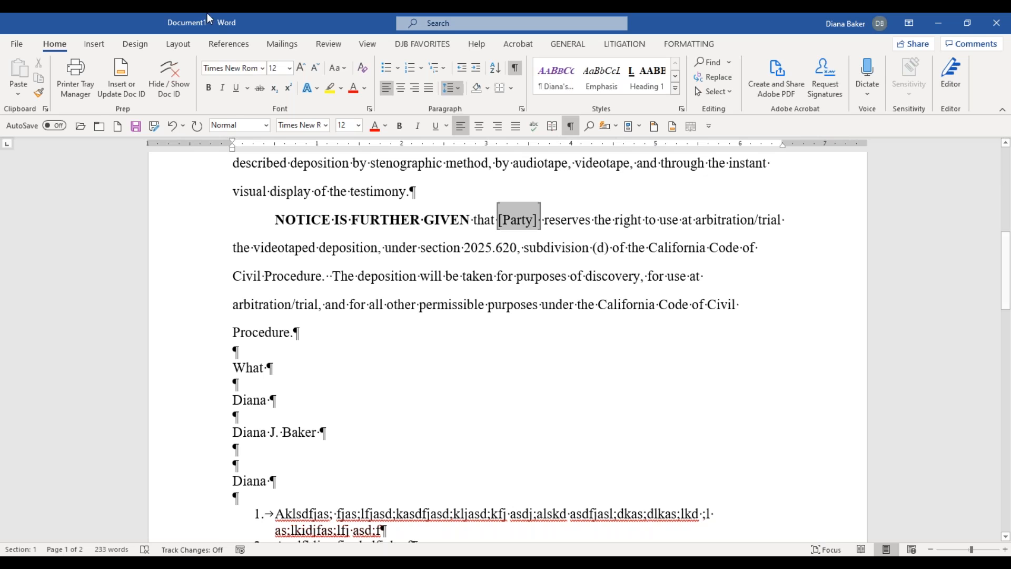
click(98, 47)
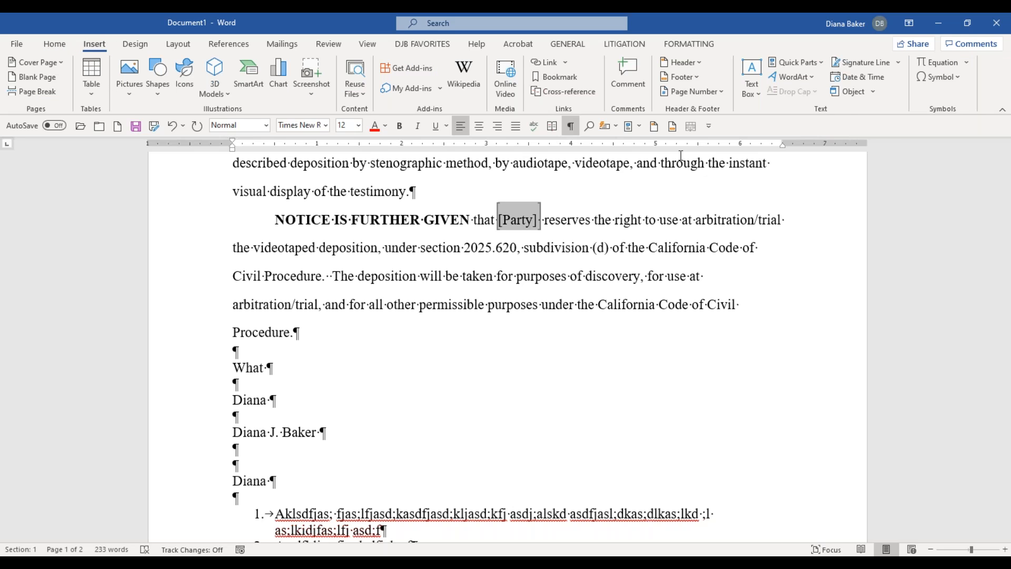
click(823, 63)
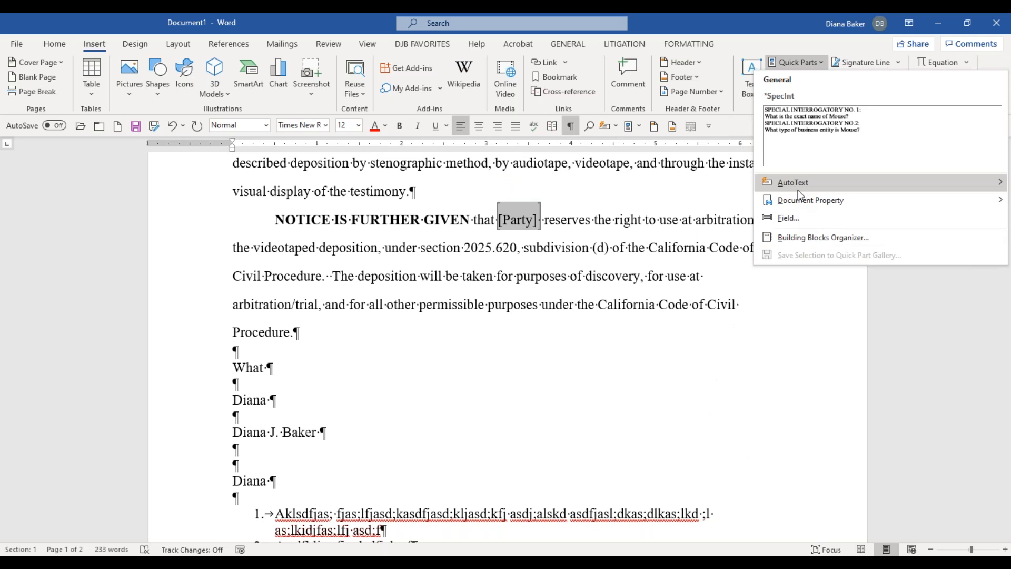
mouse_move(797, 182)
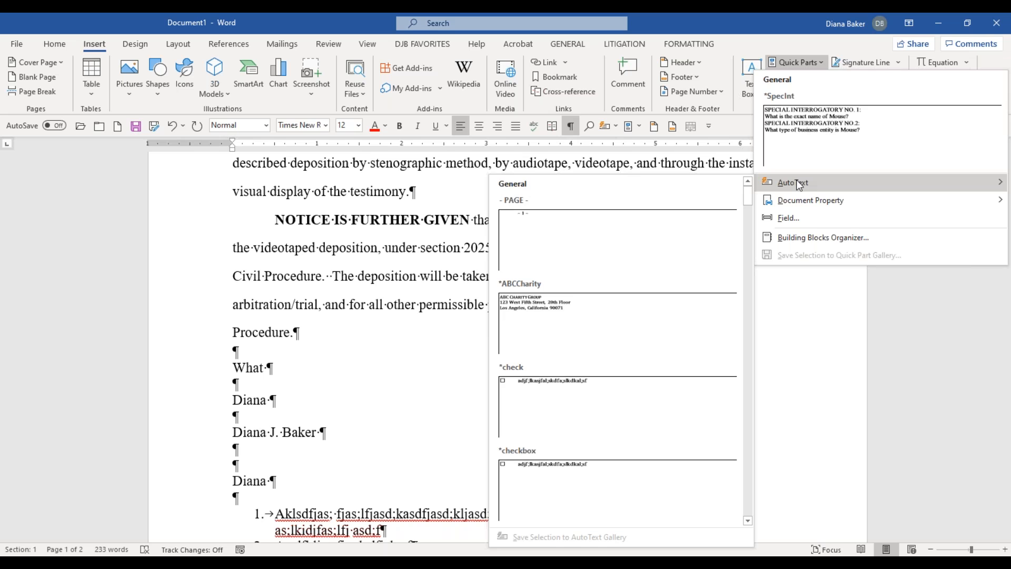
click(331, 273)
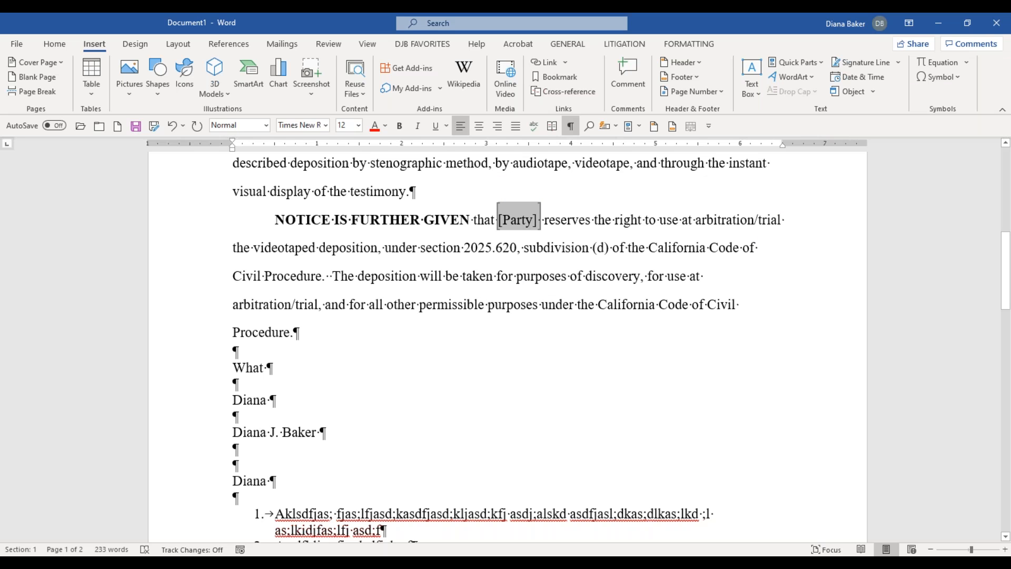
Clear the document by deleting all of its content
scroll(508, 347, down, 6)
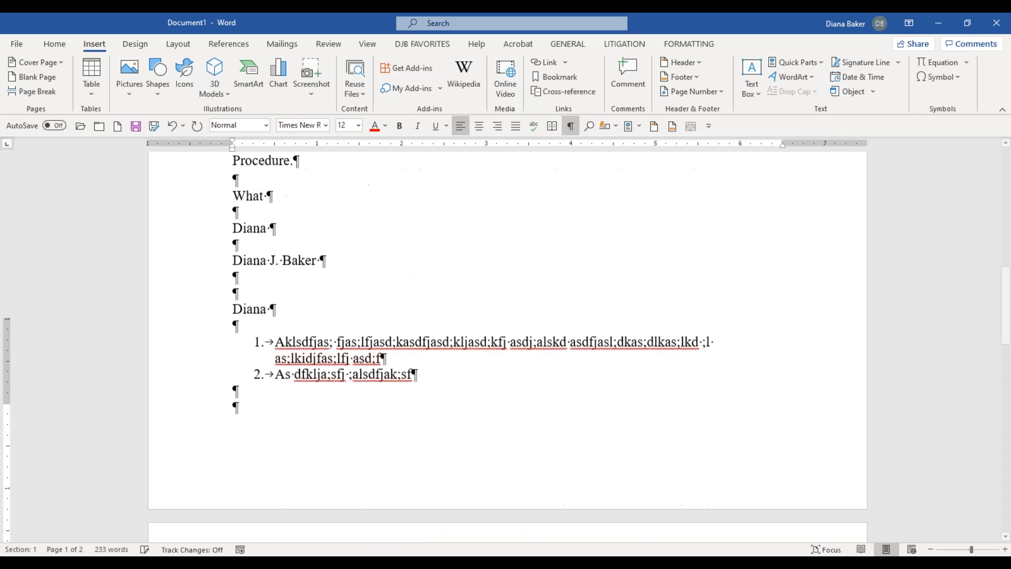
click(248, 509)
key(BackSpace)
key(BackSpace)
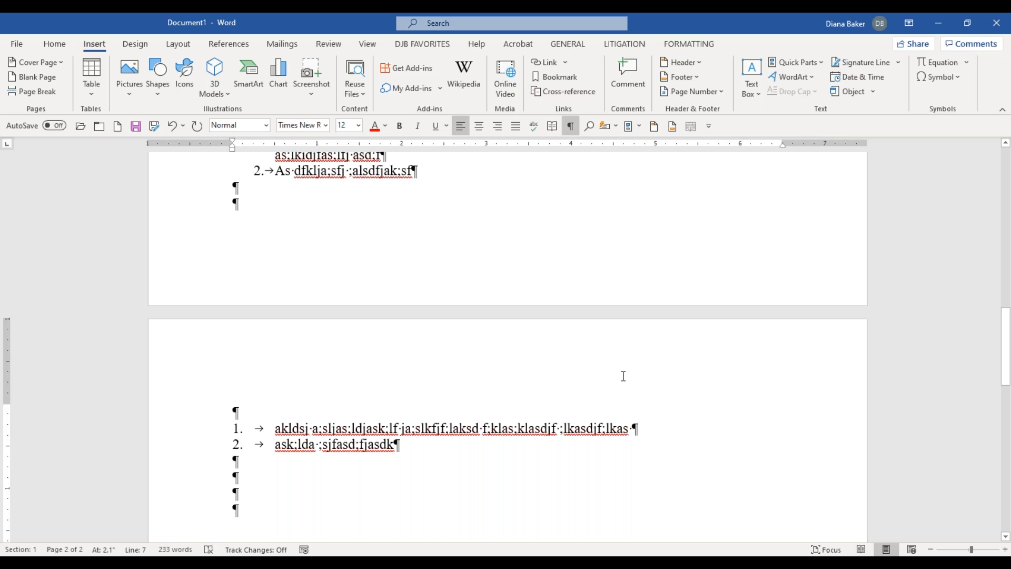
key(ctrl+a)
key(Delete)
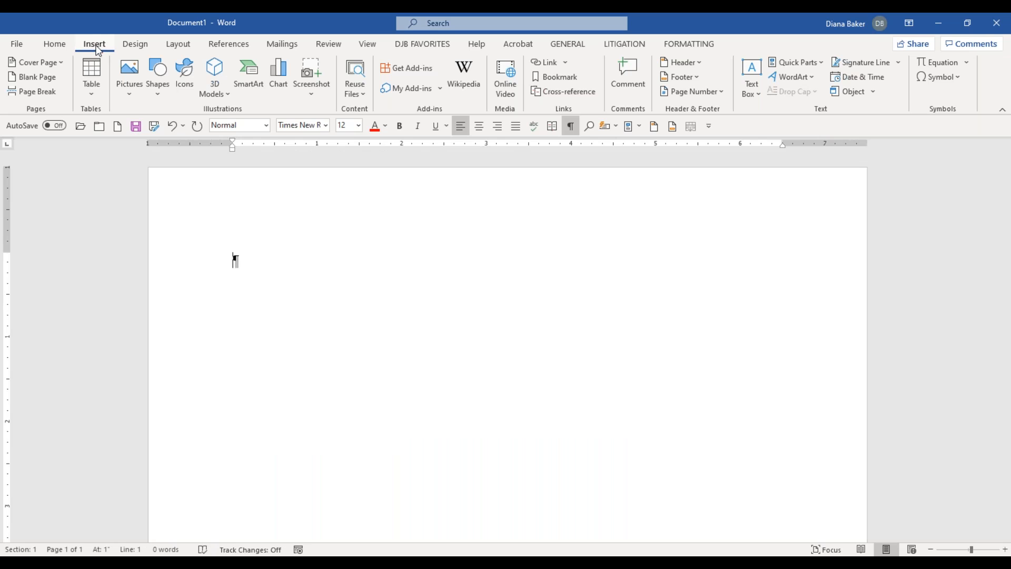
Insert the *Letterhead header from the header gallery, delete one empty paragraph below its table and close the header
click(697, 62)
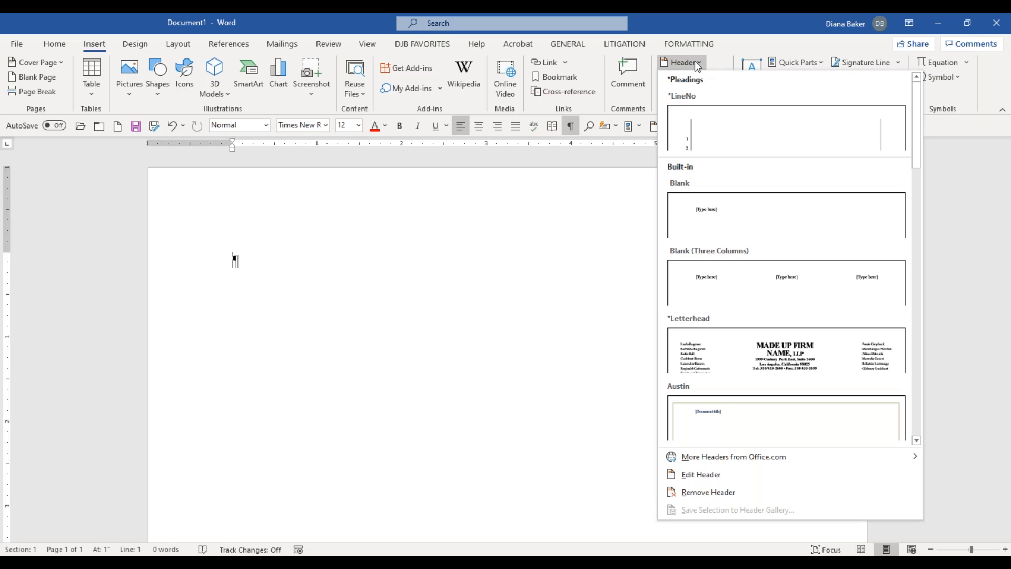
click(695, 340)
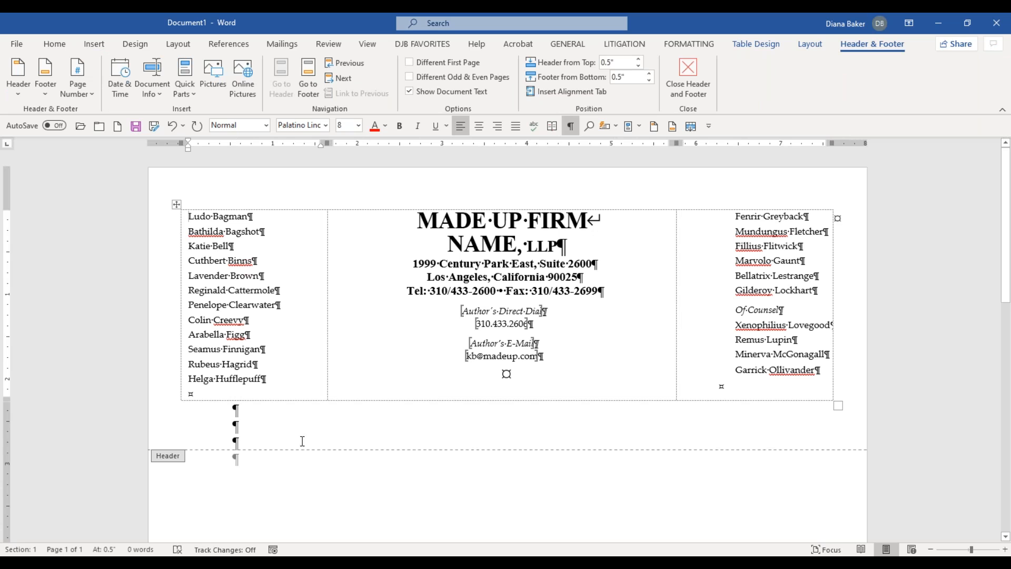
click(255, 426)
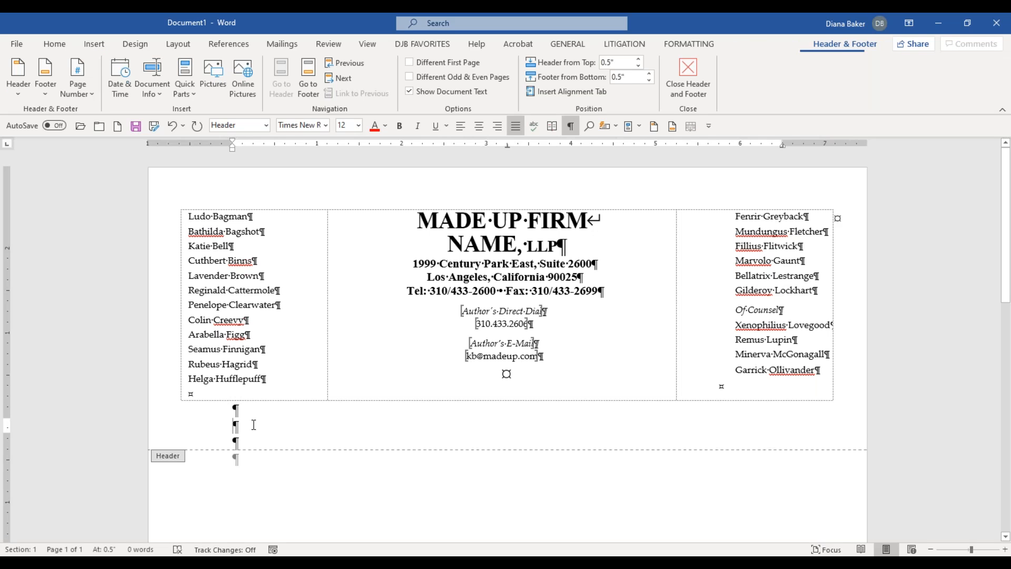
key(Delete)
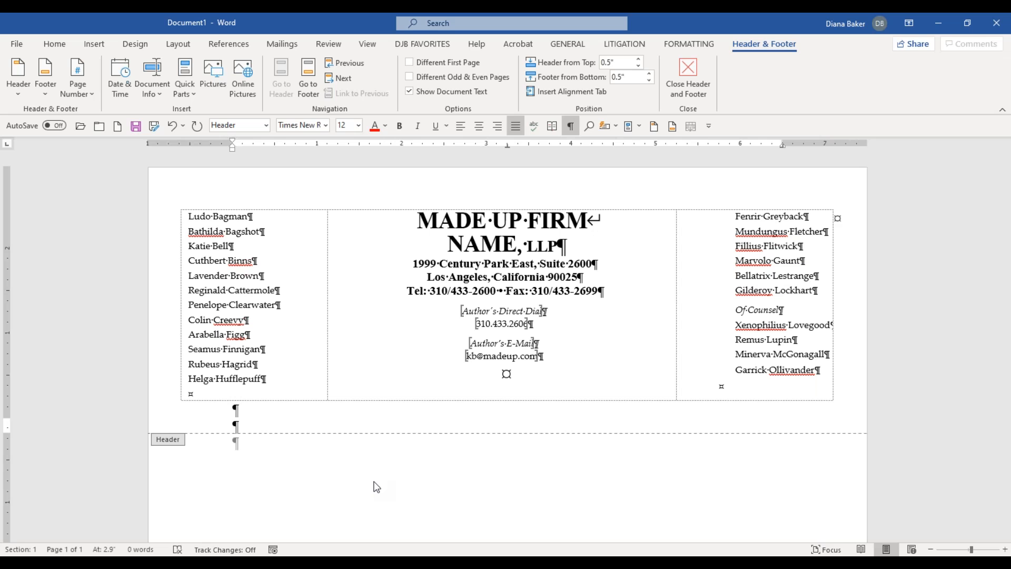
click(688, 79)
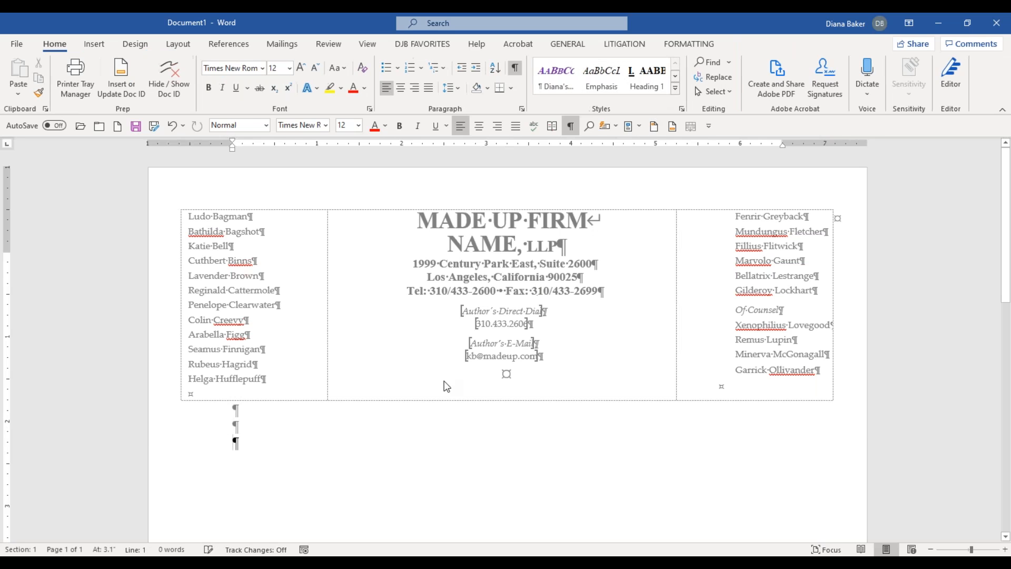
Switch to MASTERPleading 2016.docx, delete all content of the Section 4 header on page 6 and close the header
mouse_move(201, 563)
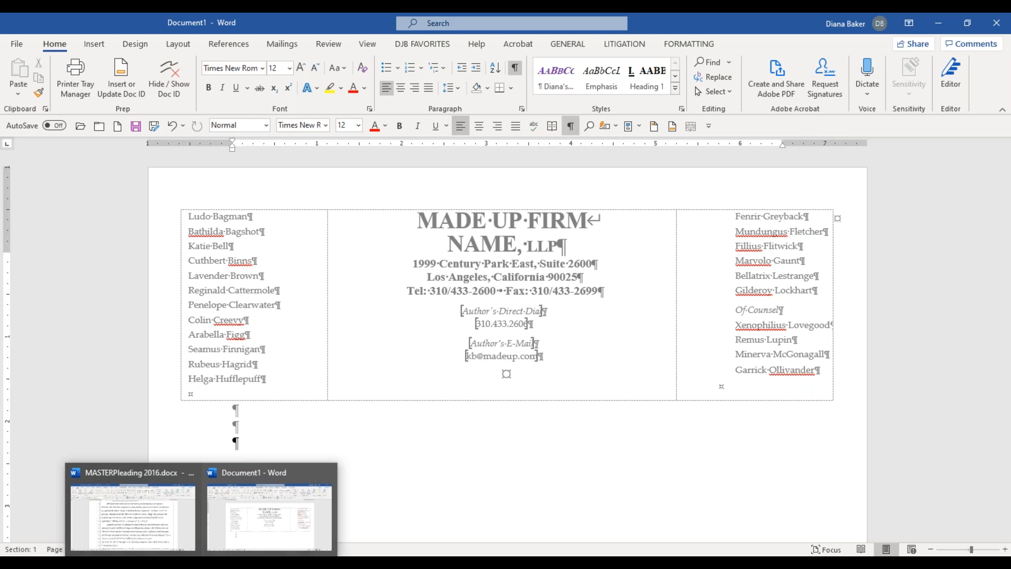
click(173, 547)
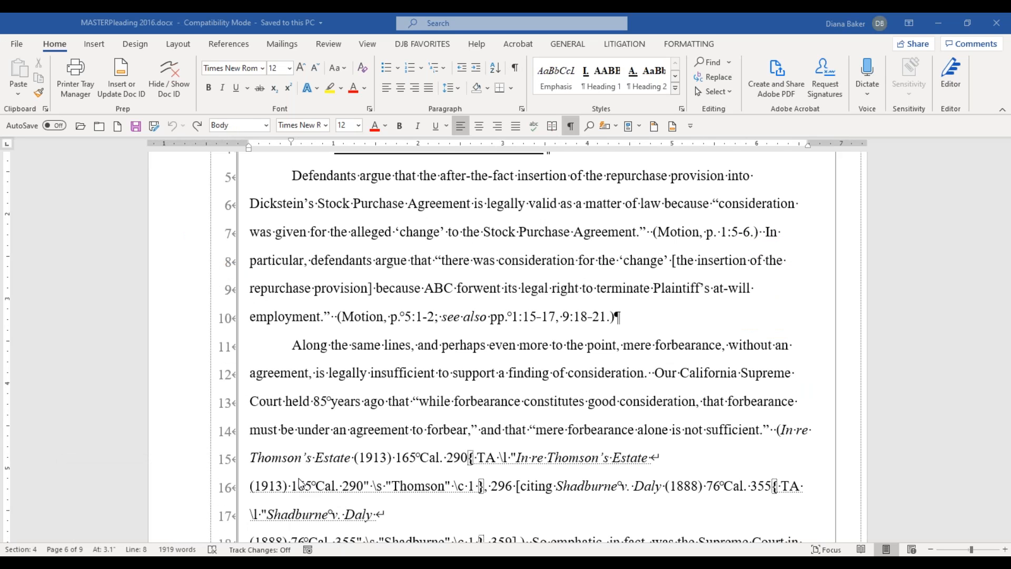
scroll(300, 483, up, 5)
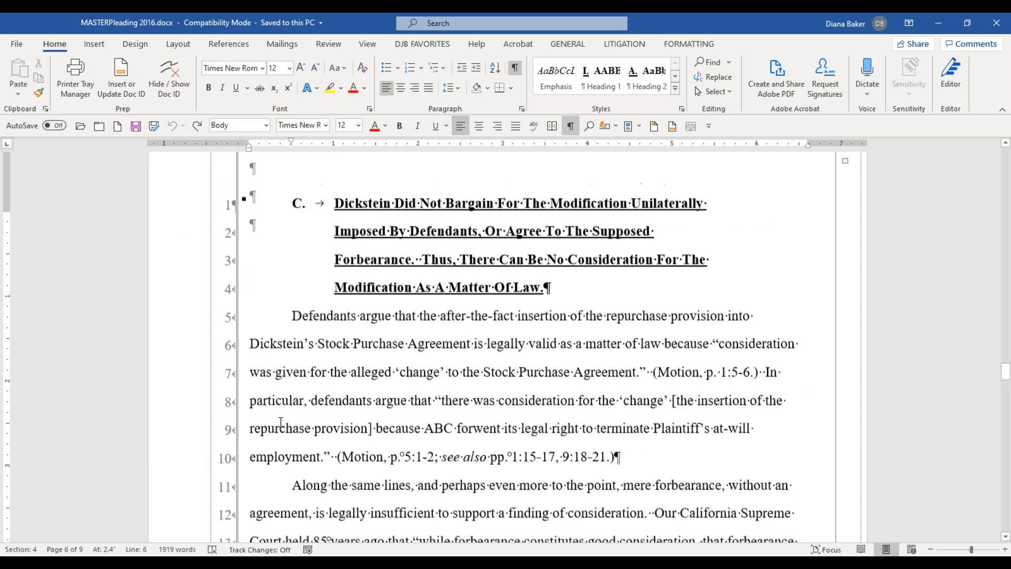
scroll(280, 423, up, 4)
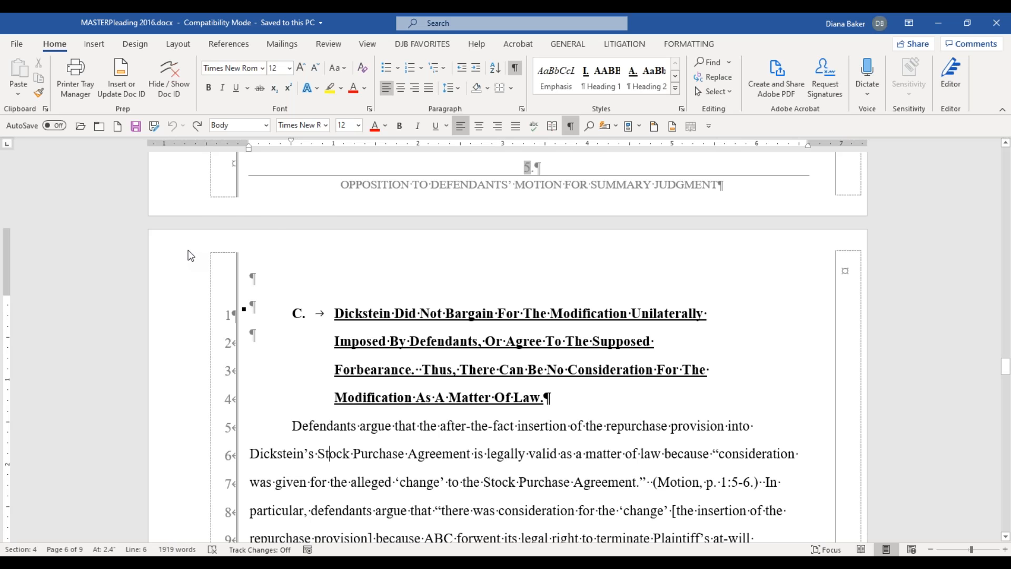
click(193, 256)
double_click(203, 343)
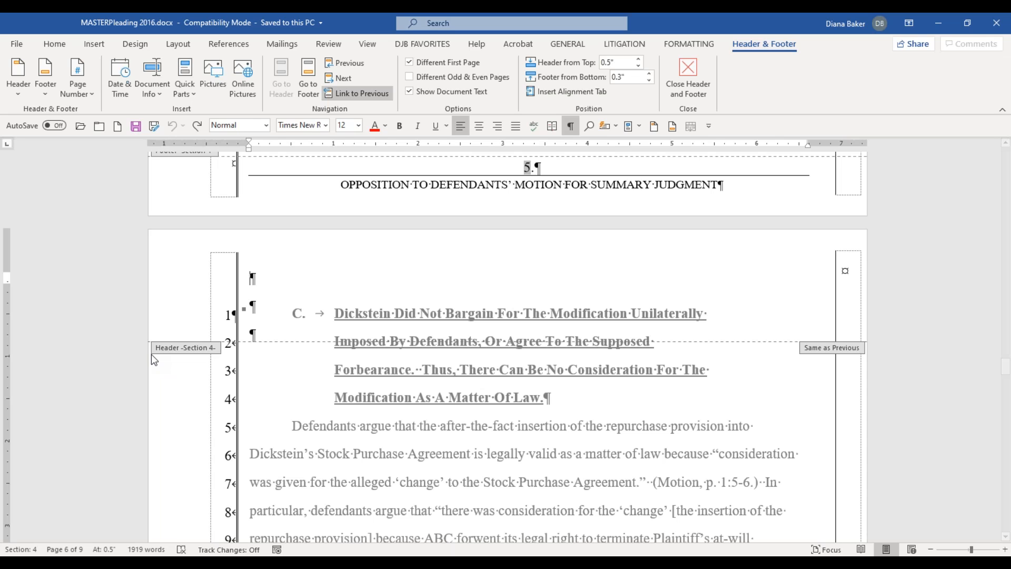
key(ctrl+a)
key(Delete)
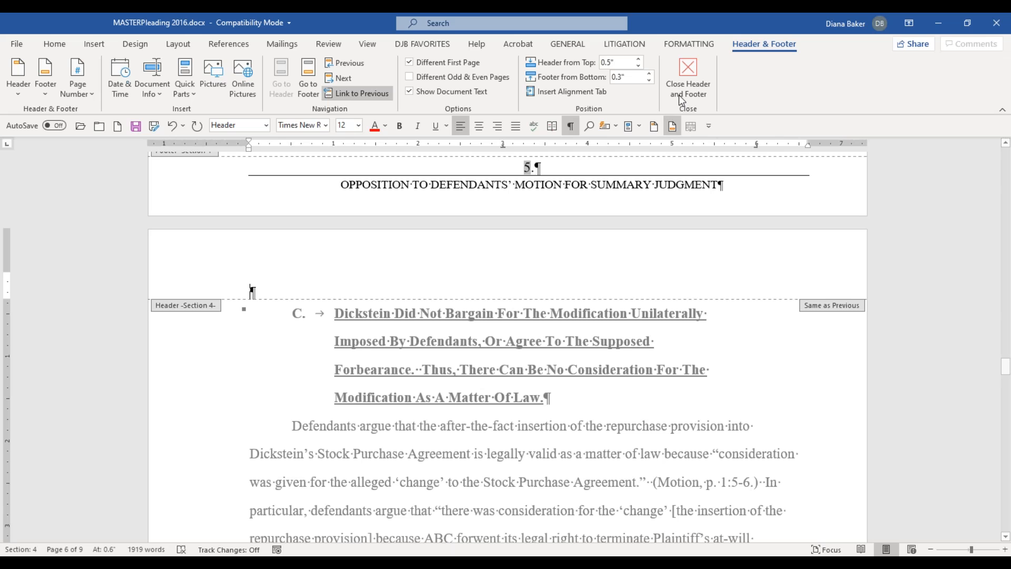
click(681, 90)
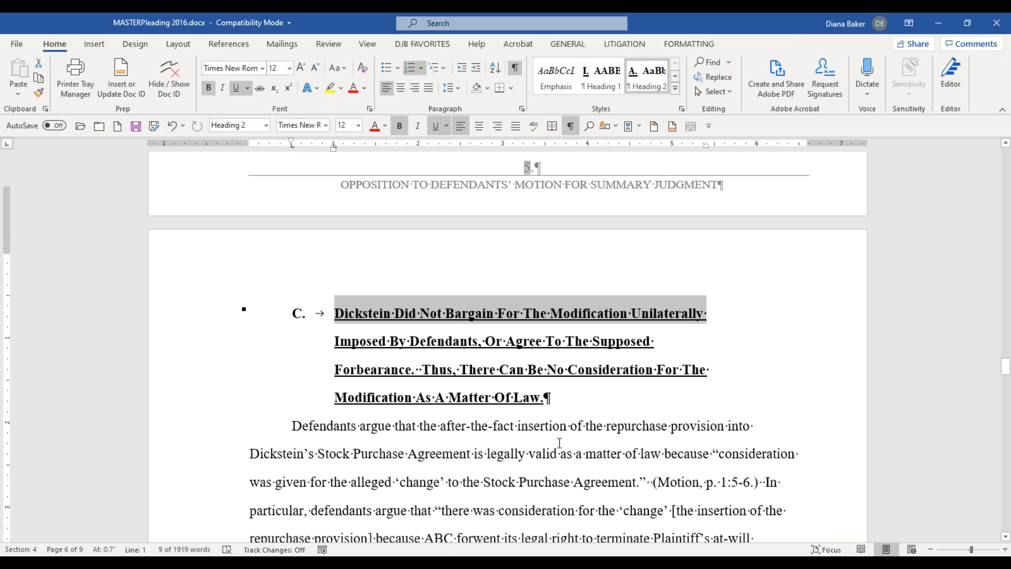
Insert the *LineNo pleading header from the header gallery into Section 4, close the header and return to the body text
scroll(560, 445, down, 3)
scroll(560, 445, down, 3)
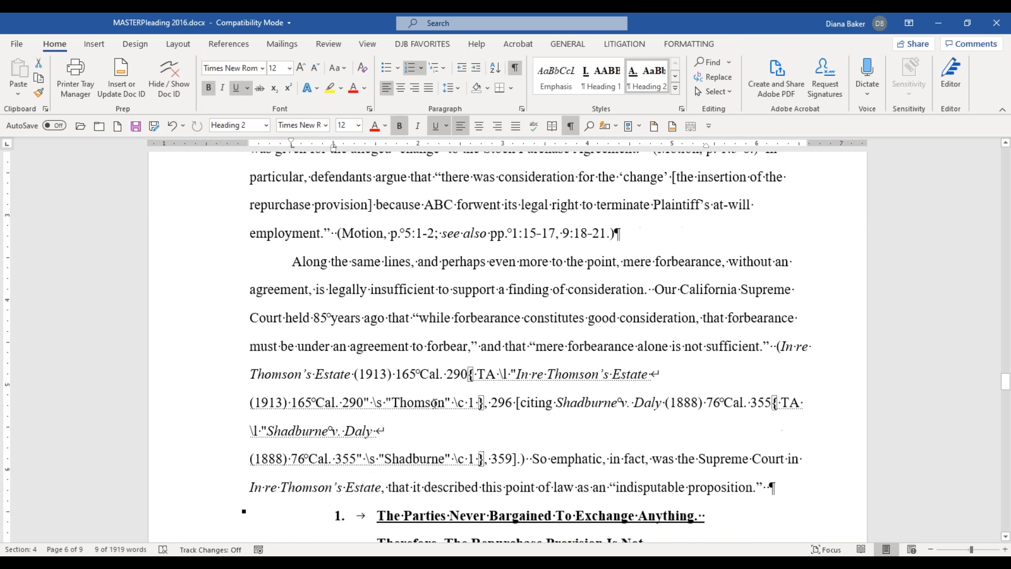
scroll(435, 403, up, 3)
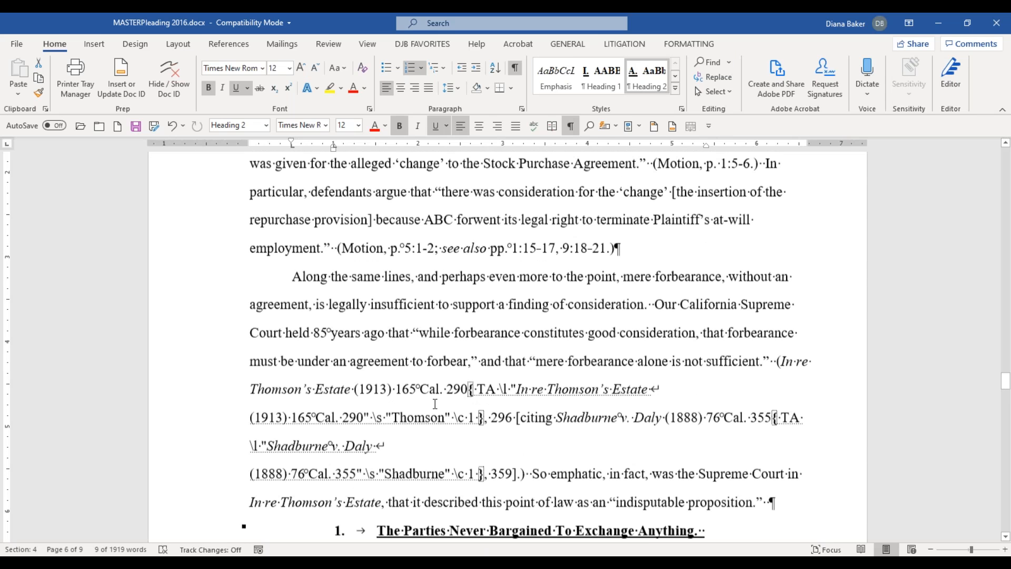
scroll(435, 403, up, 1)
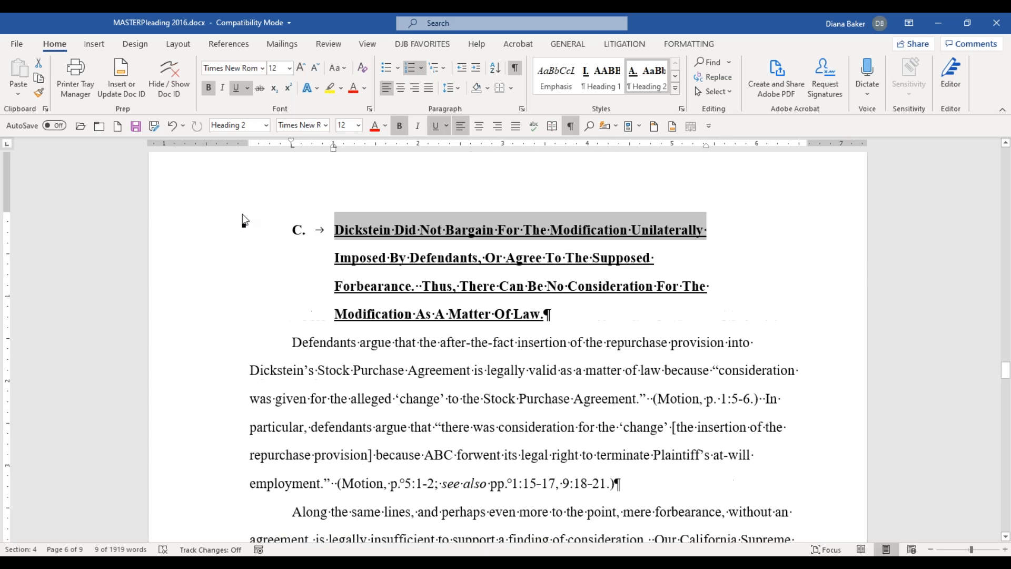
click(98, 46)
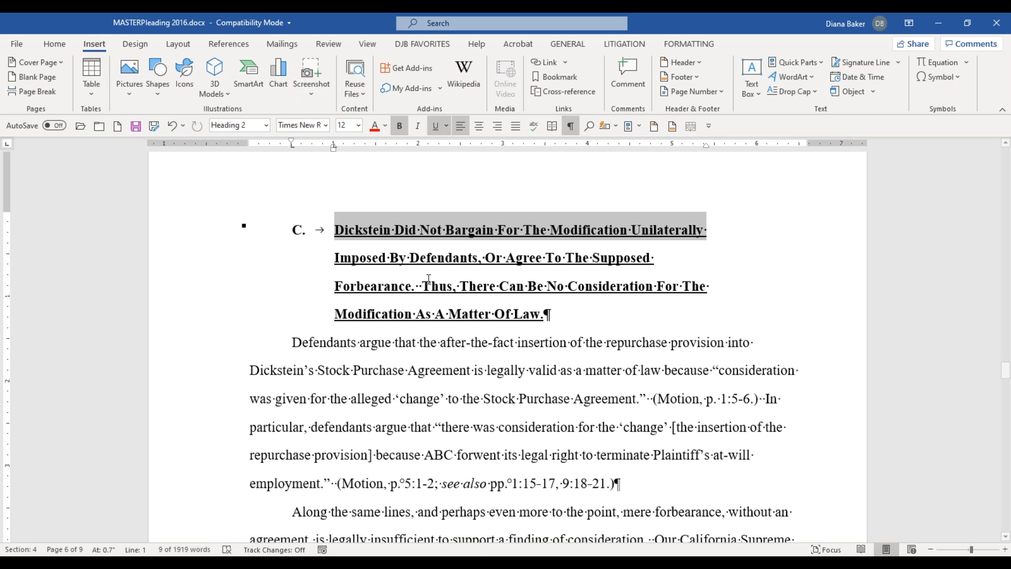
click(686, 64)
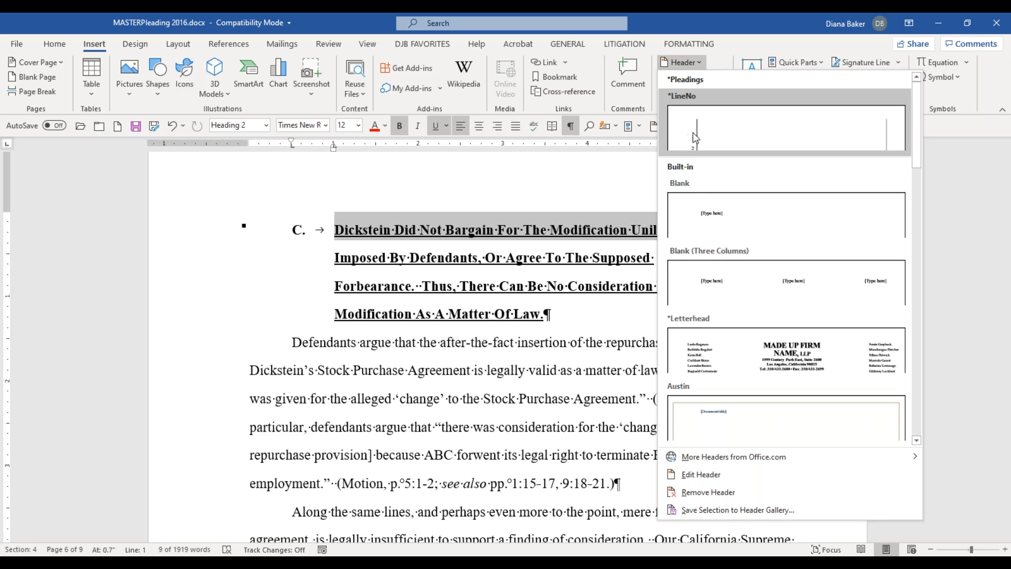
key(Escape)
double_click(671, 154)
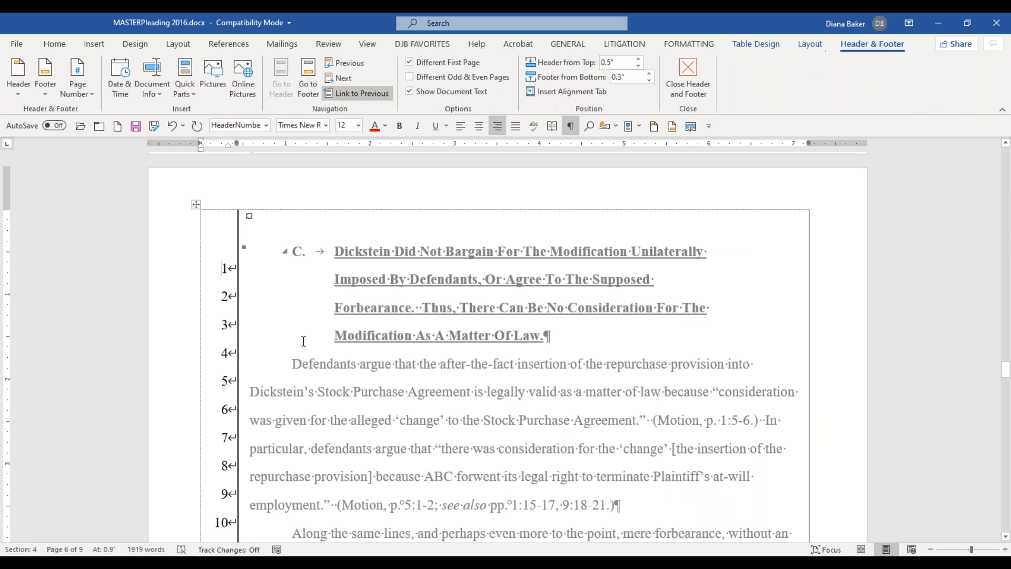
click(708, 98)
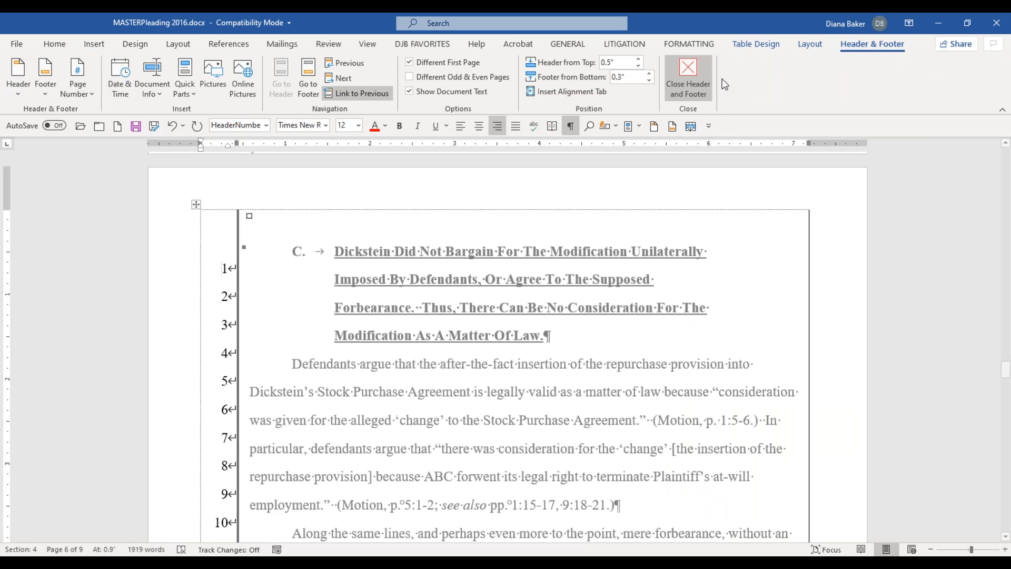
click(484, 369)
Check the line numbering on page 6 and look at the footer gallery without inserting a footer
scroll(481, 425, down, 8)
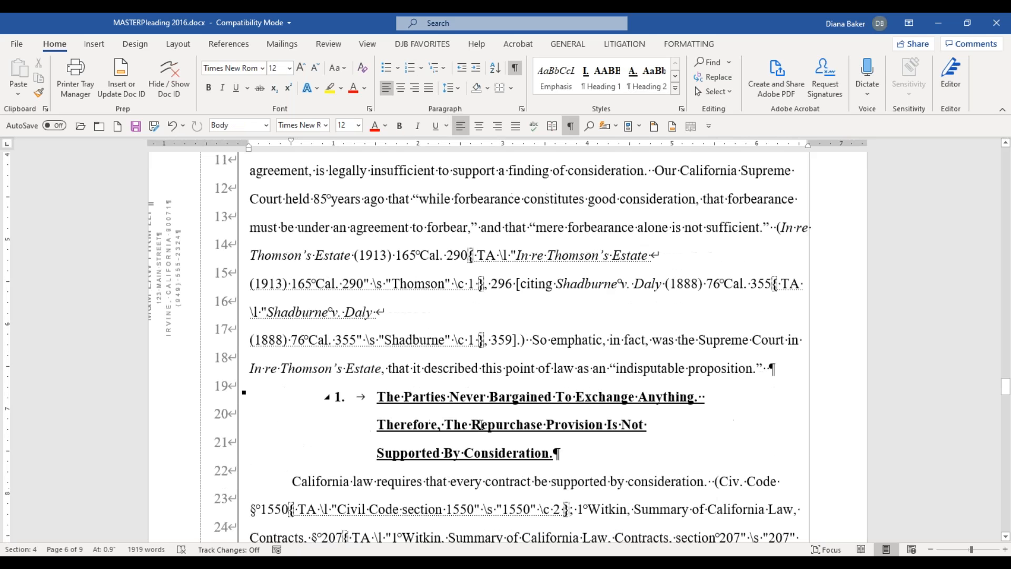
scroll(481, 425, up, 8)
scroll(481, 424, up, 1)
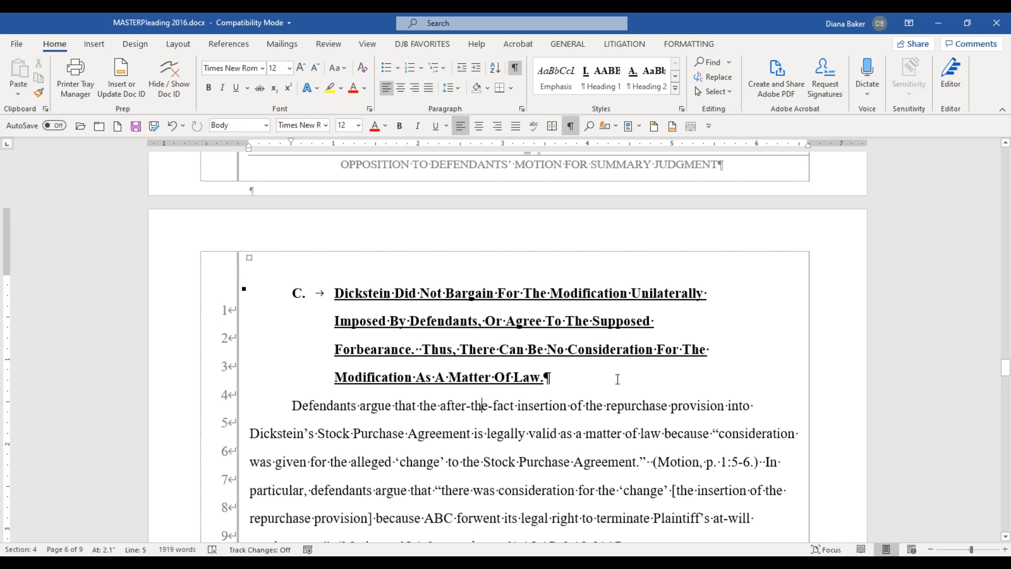
click(94, 44)
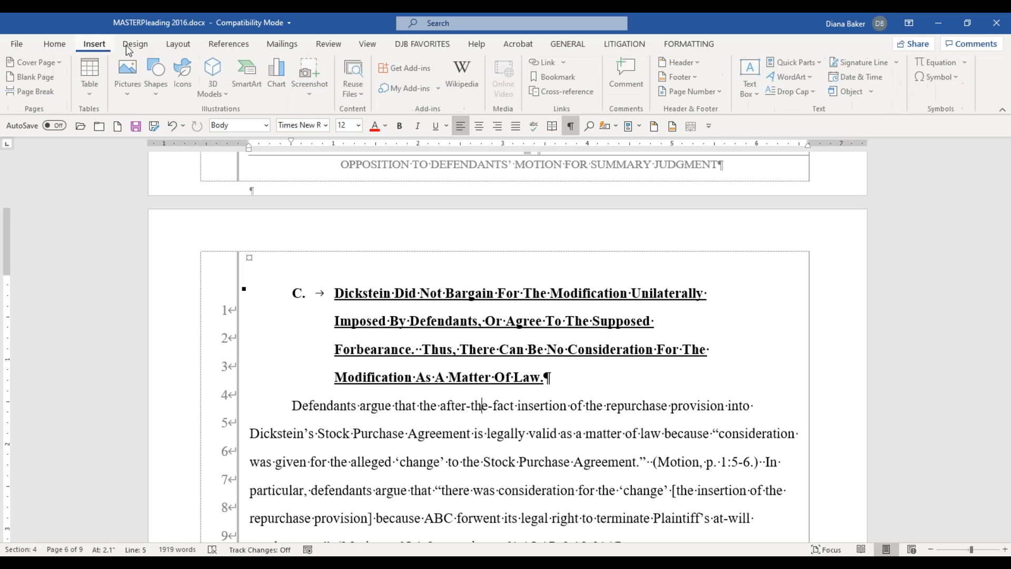
click(680, 77)
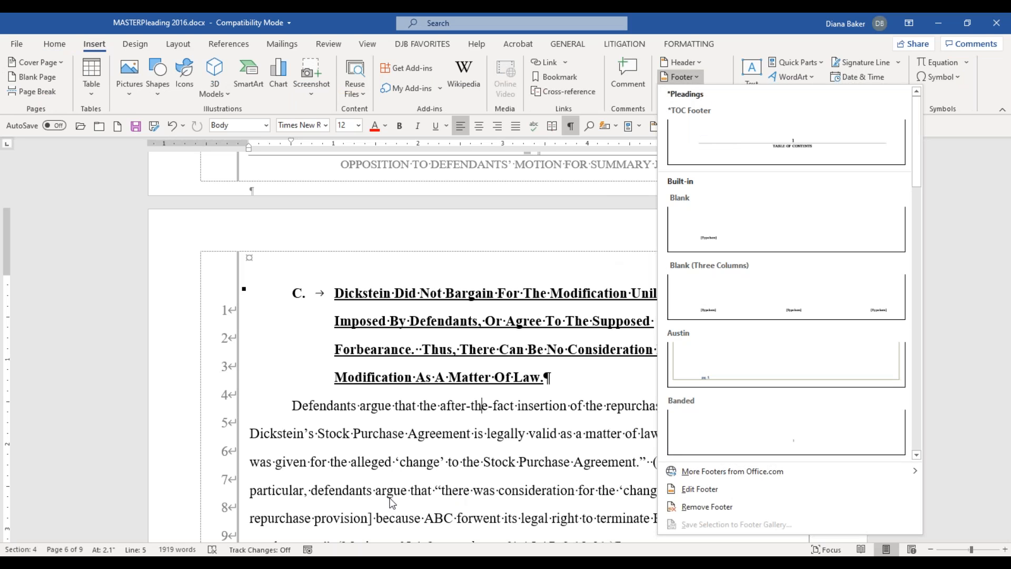
key(Escape)
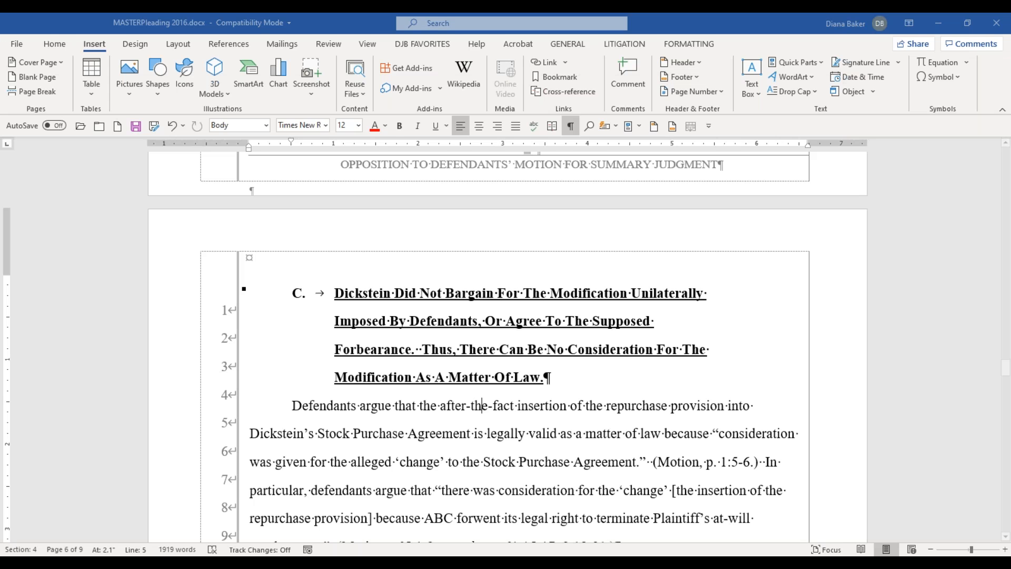
Open MASTERPleading 2016 without TOC or TOA footers.docx from the Webinar Documents folder
click(315, 465)
click(362, 254)
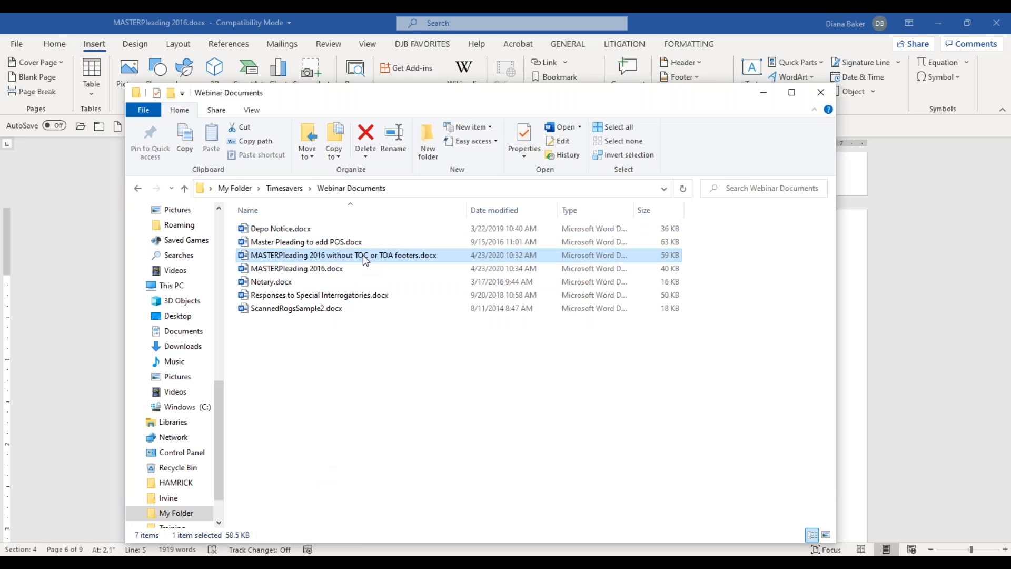
key(Return)
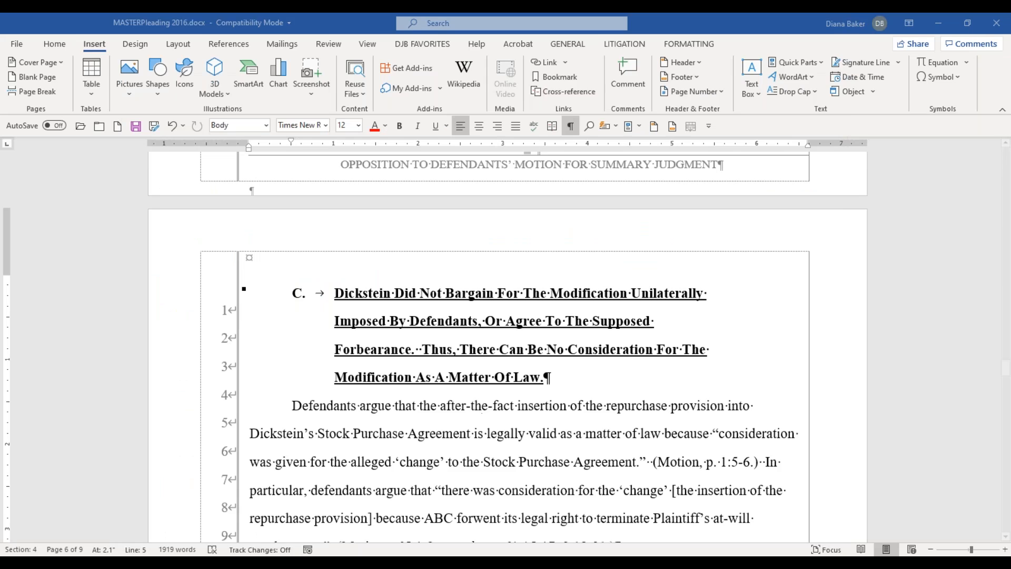
Examine the page footers around the table of contents and the table of authorities
scroll(507, 348, down, 15)
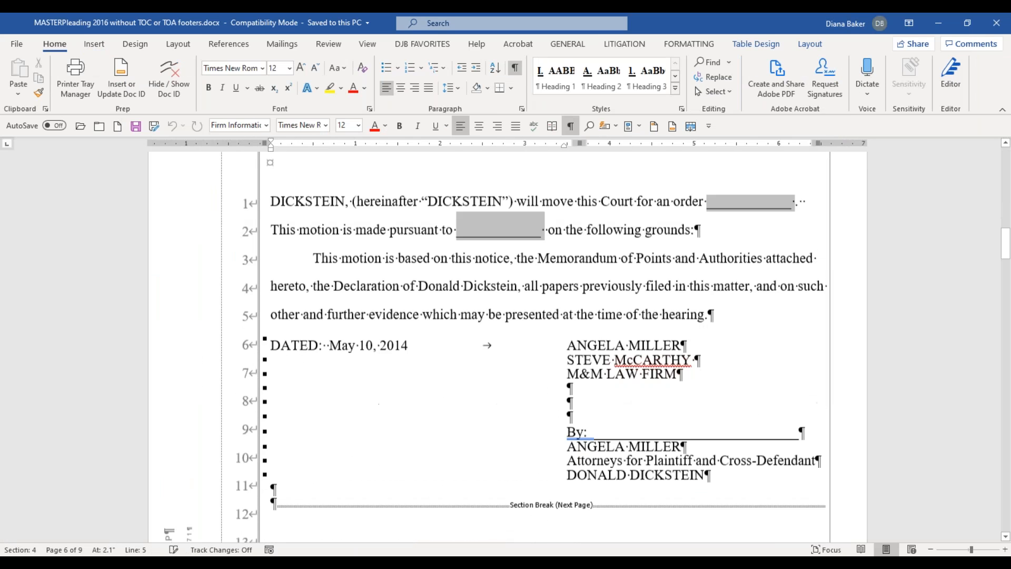
scroll(384, 417, down, 3)
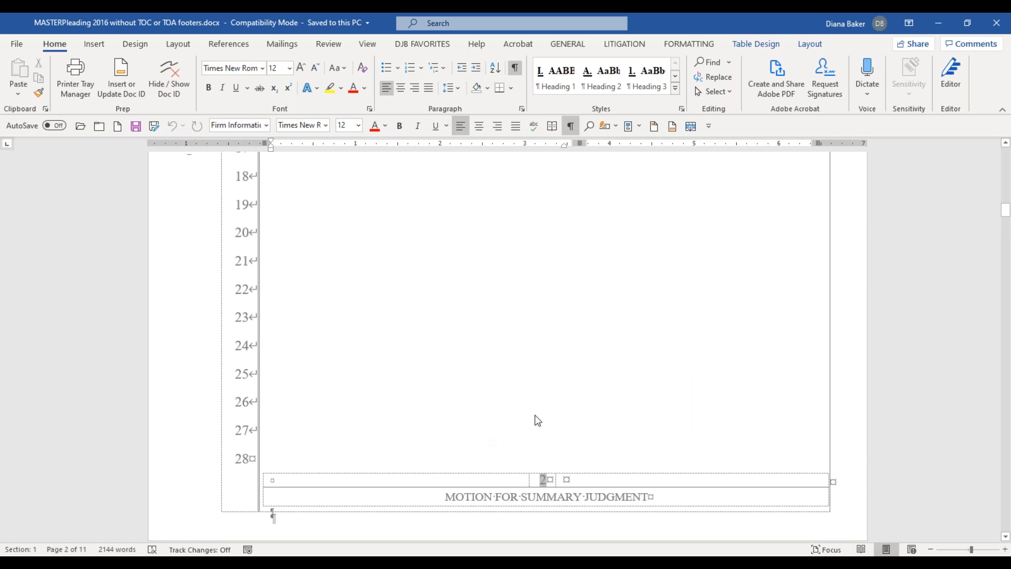
scroll(346, 397, down, 12)
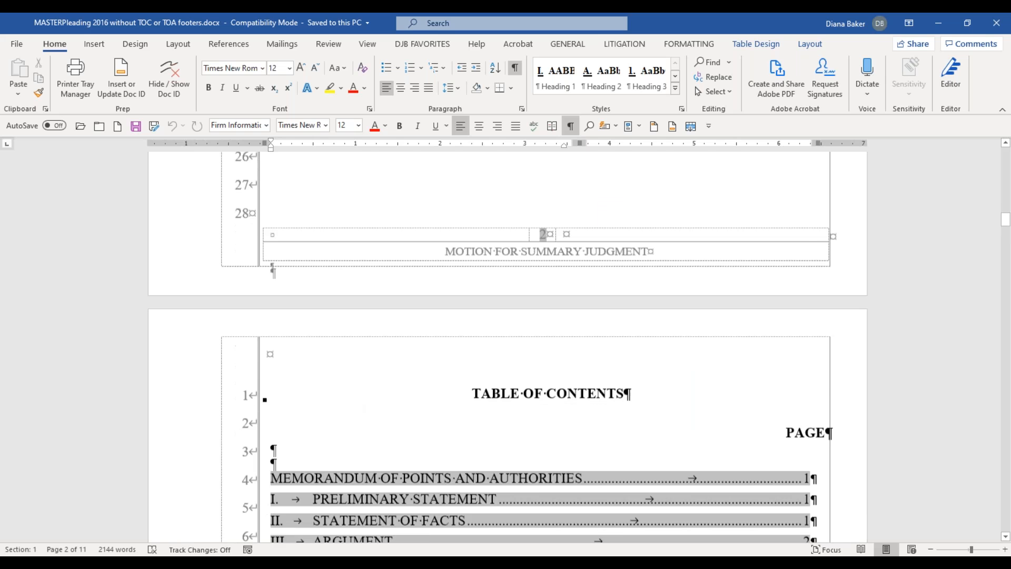
scroll(507, 348, down, 5)
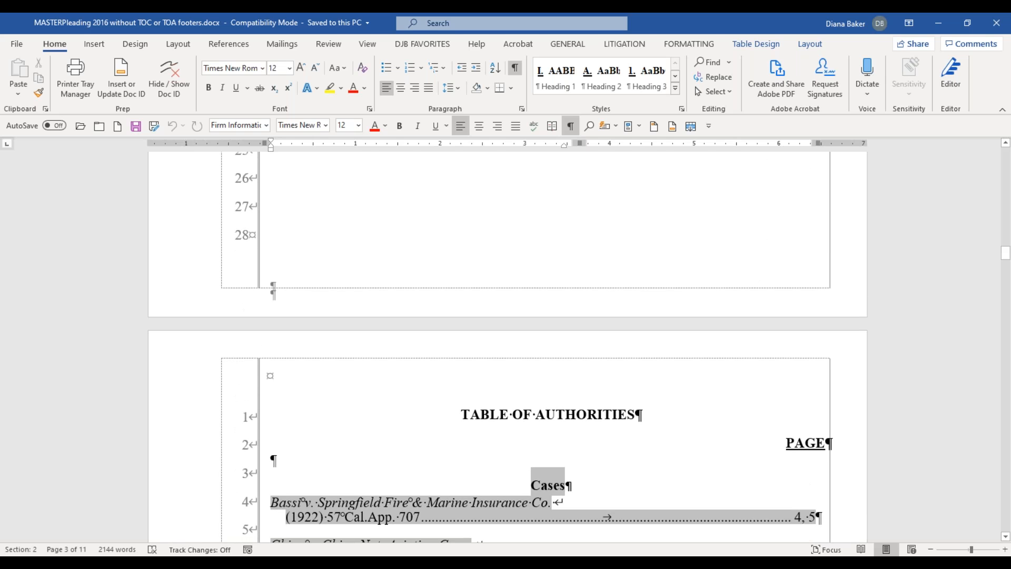
scroll(507, 348, up, 3)
scroll(295, 285, up, 3)
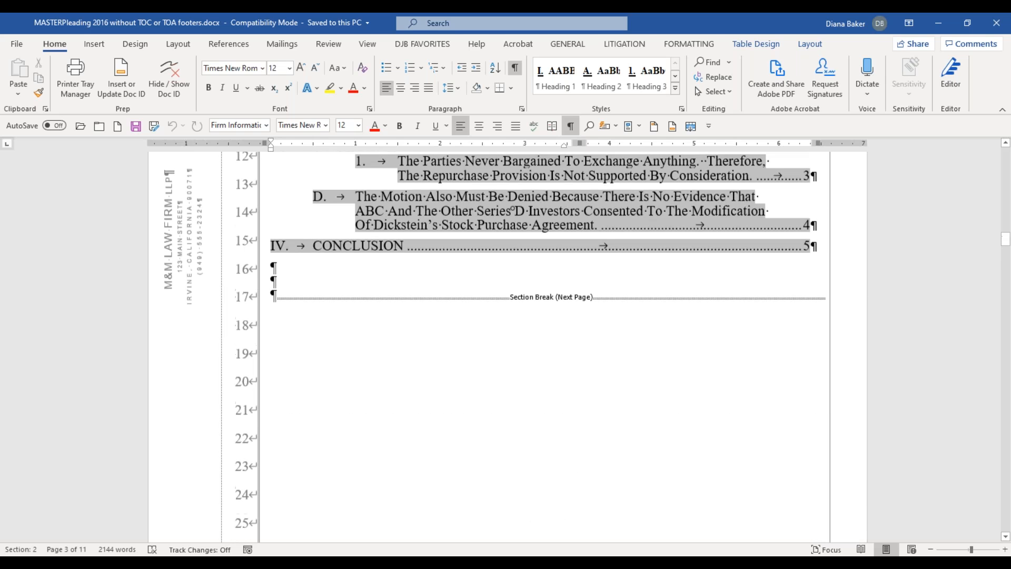
click(295, 285)
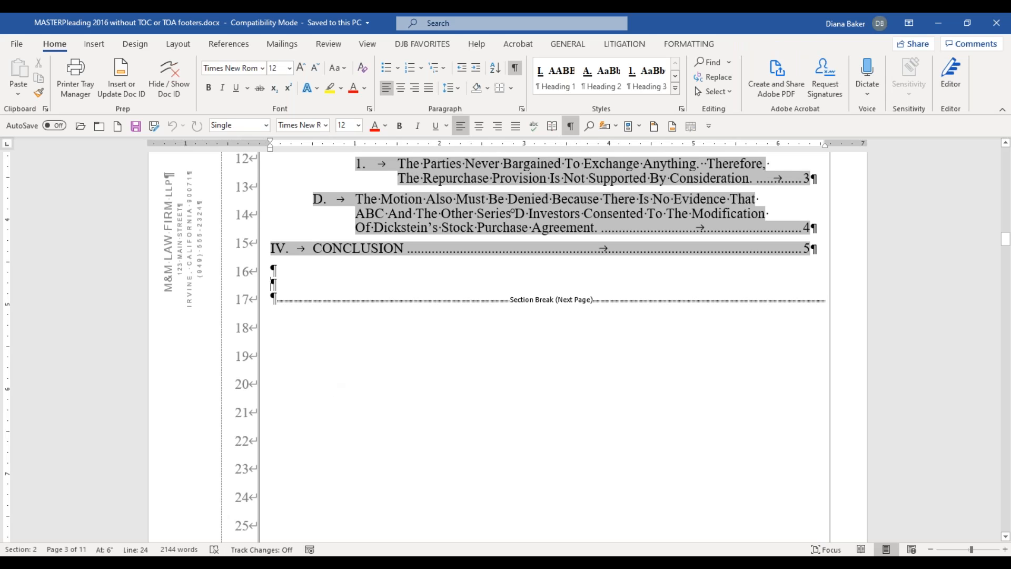
scroll(295, 285, up, 5)
scroll(596, 219, up, 3)
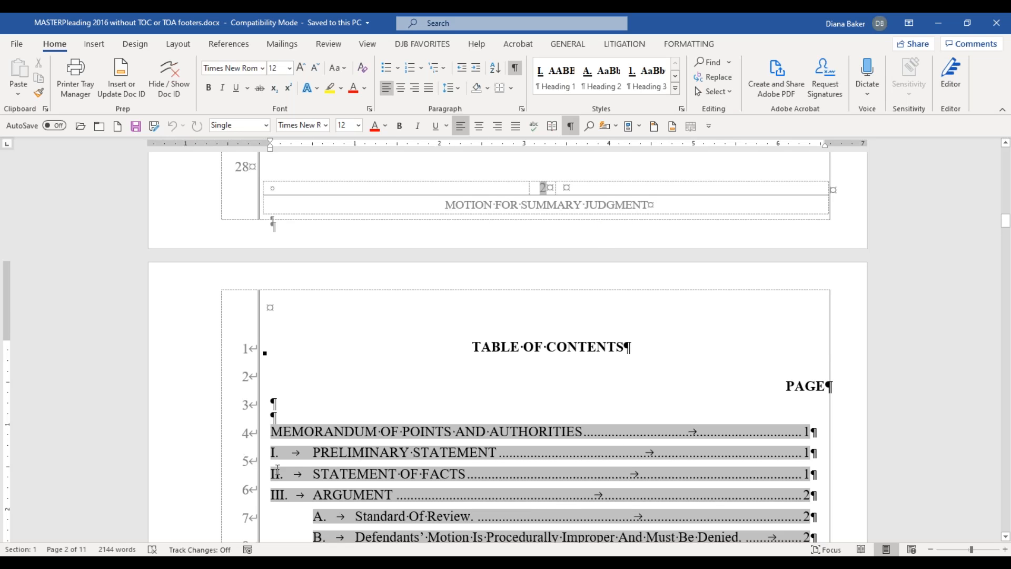
scroll(435, 456, down, 10)
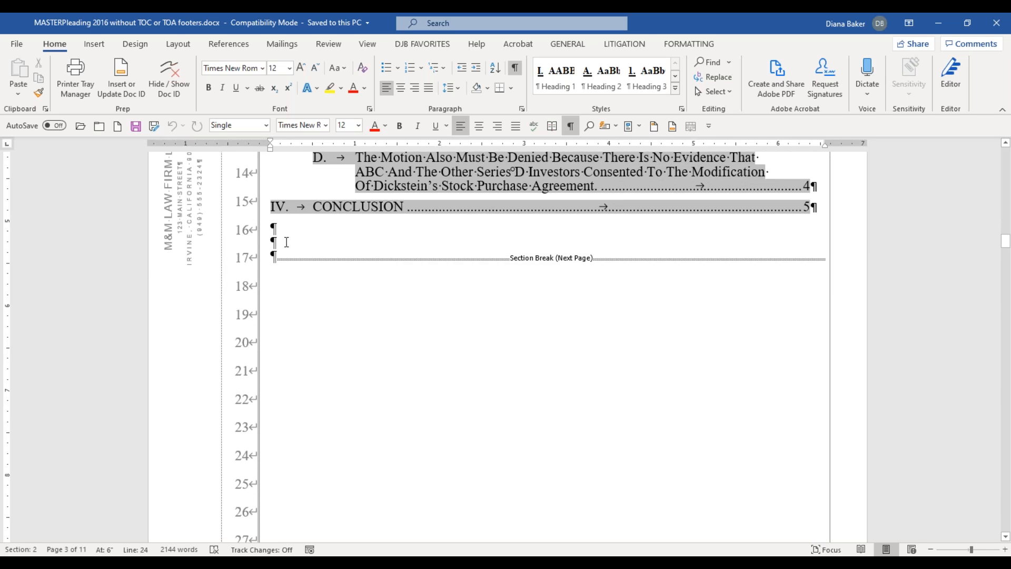
Insert the *TOC Footer from the footer gallery into the table of contents section
click(276, 229)
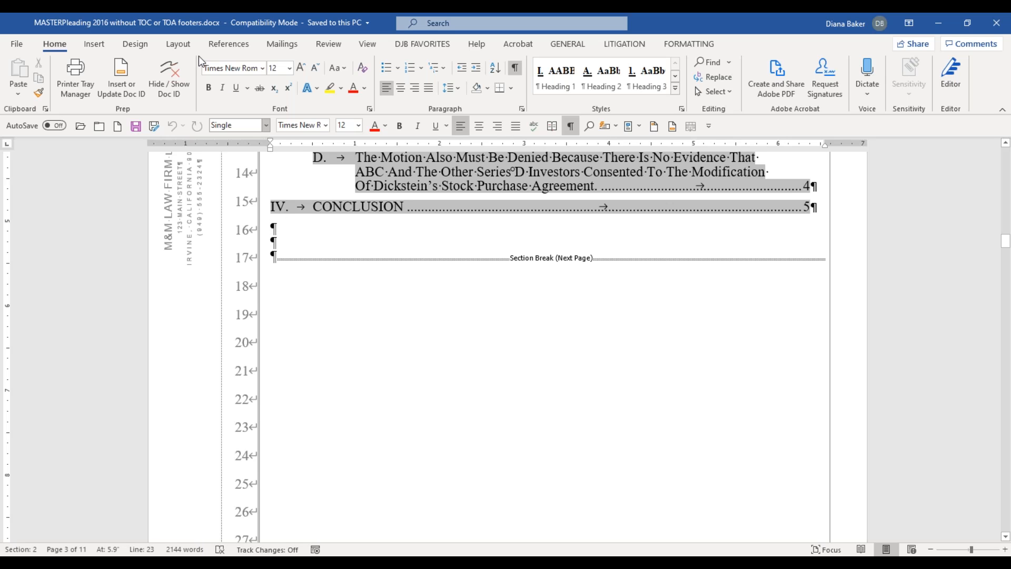
click(94, 45)
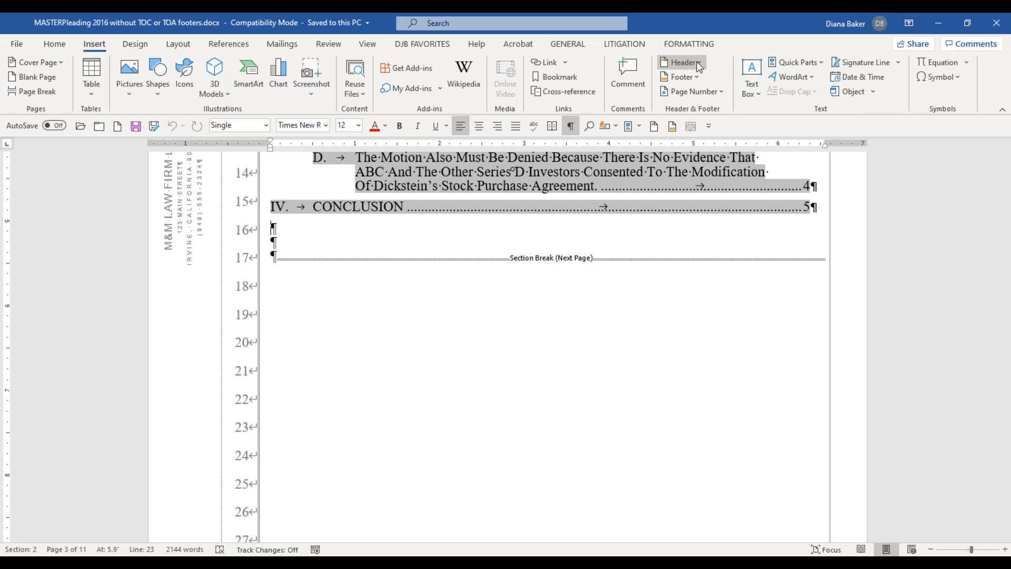
click(696, 62)
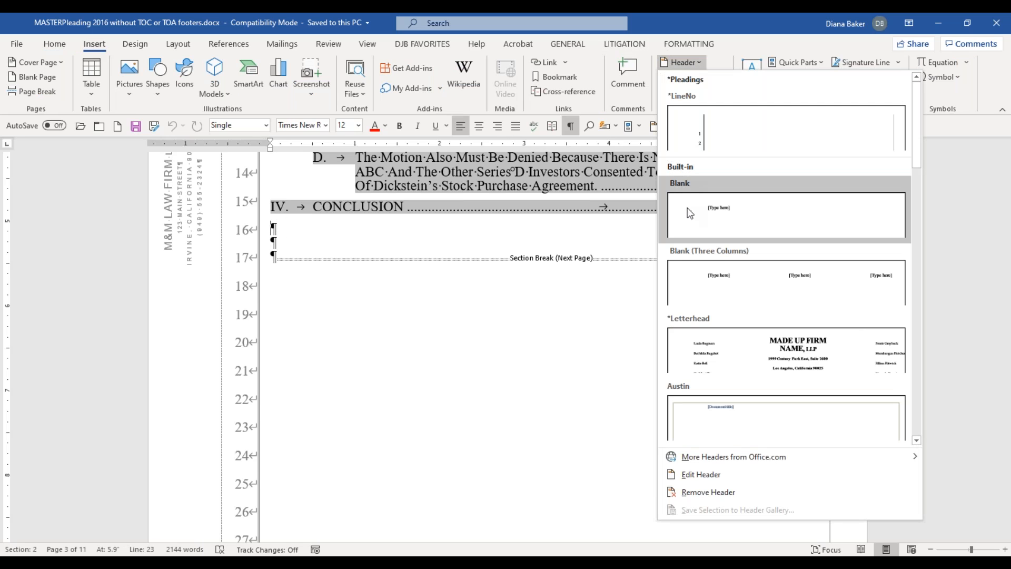
click(586, 305)
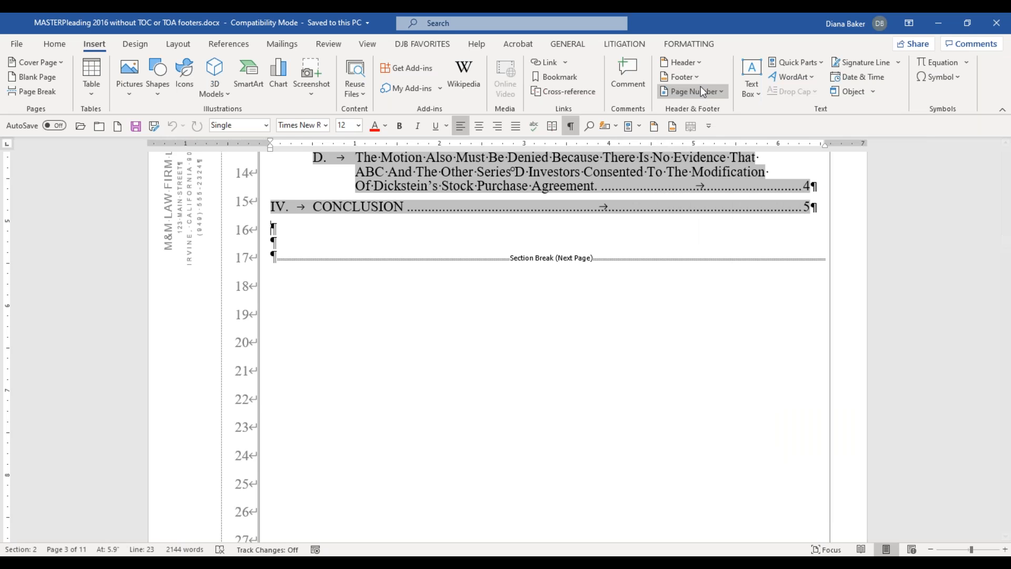
click(693, 78)
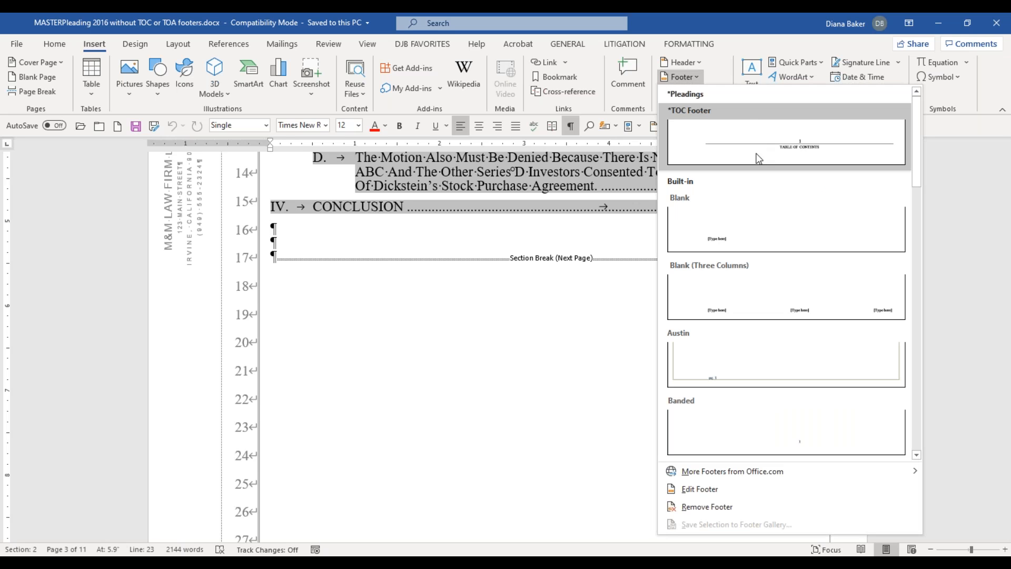
click(708, 141)
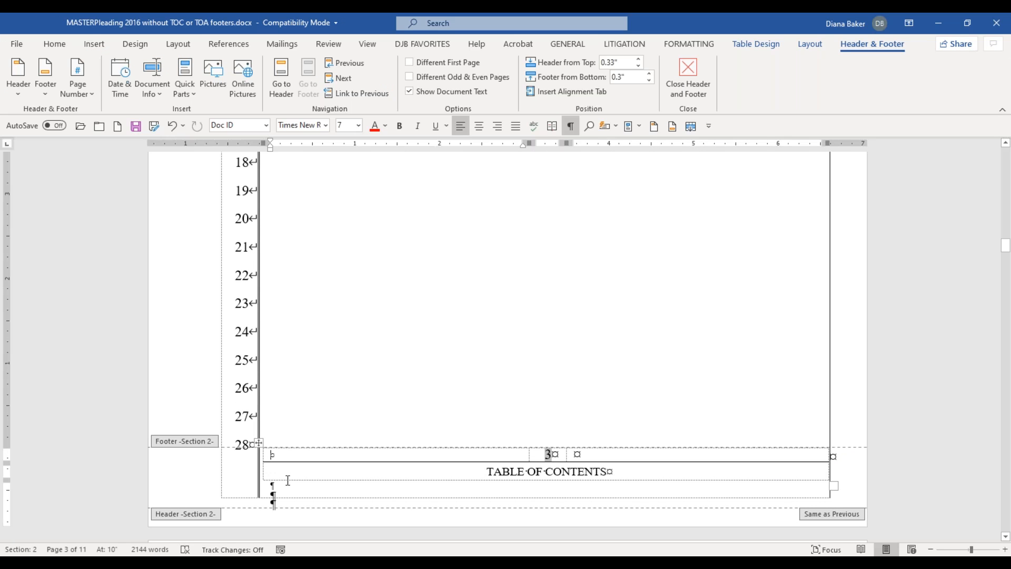
Delete an extra blank paragraph below the table of contents footer and return to the document body
click(288, 491)
key(Delete)
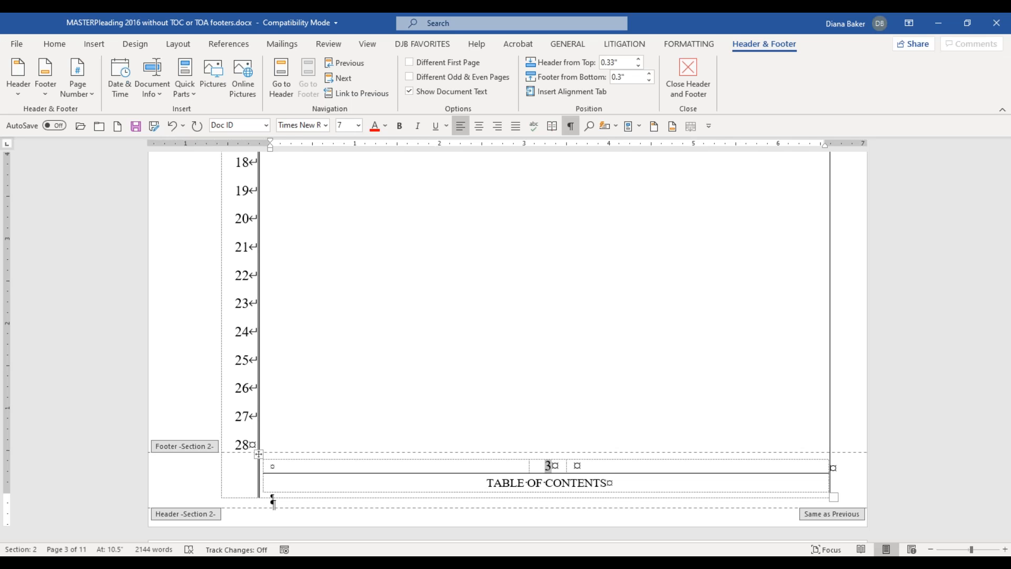
click(688, 79)
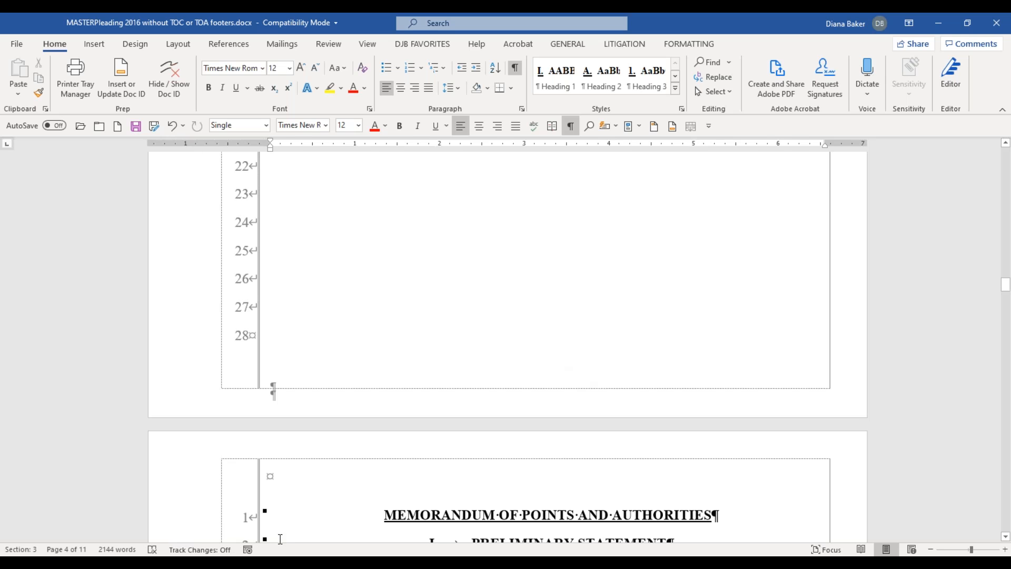
Switch to MASTERPleading 2016.docx and select the entire Section 3 footer on the table of authorities page
mouse_move(204, 564)
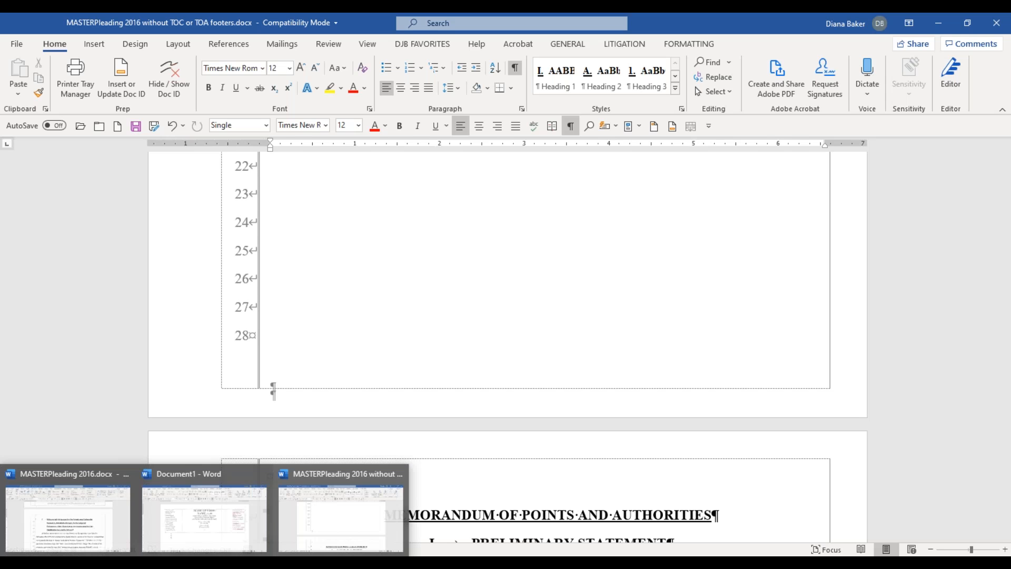
click(100, 530)
scroll(448, 413, up, 15)
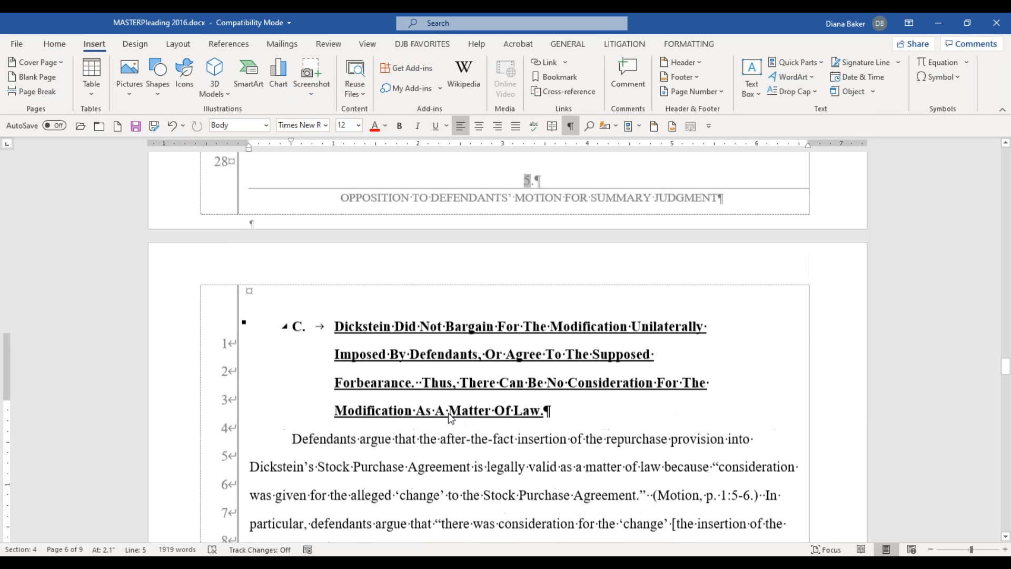
scroll(449, 388, up, 20)
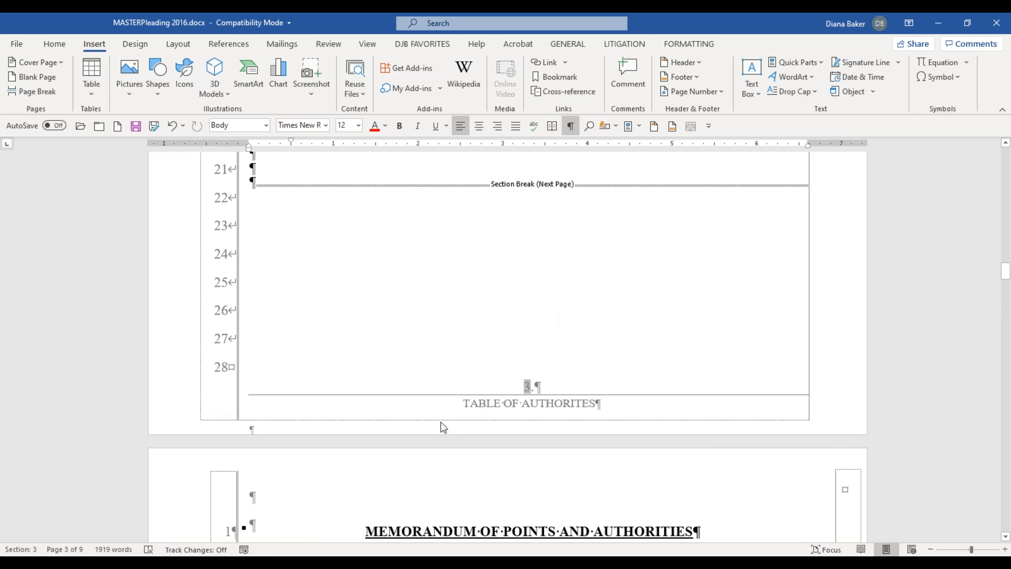
click(442, 410)
double_click(441, 409)
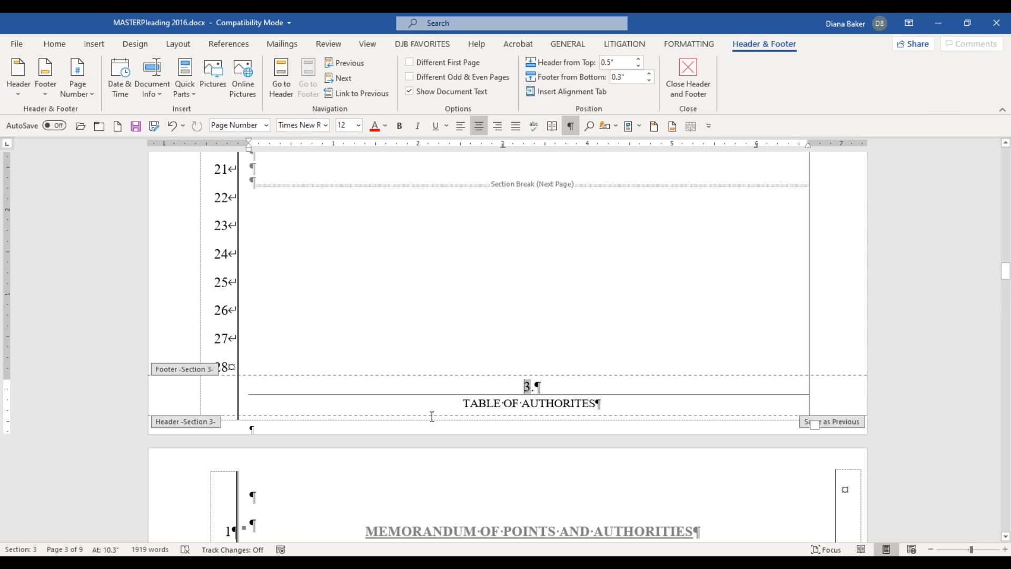
key(ctrl+a)
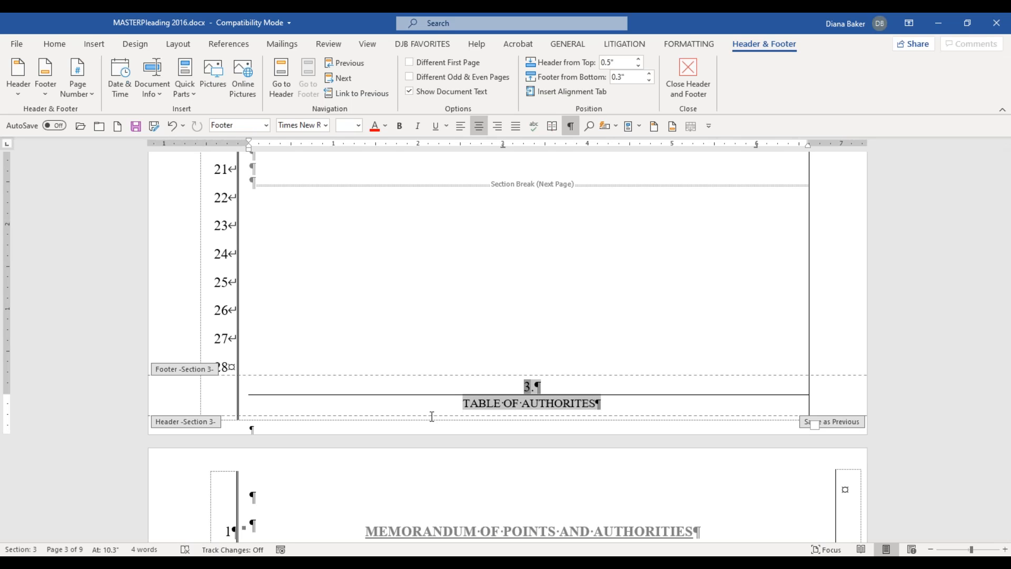
Save the selected footer content to the header gallery as *TOA Footer in the *Pleadings category
click(100, 46)
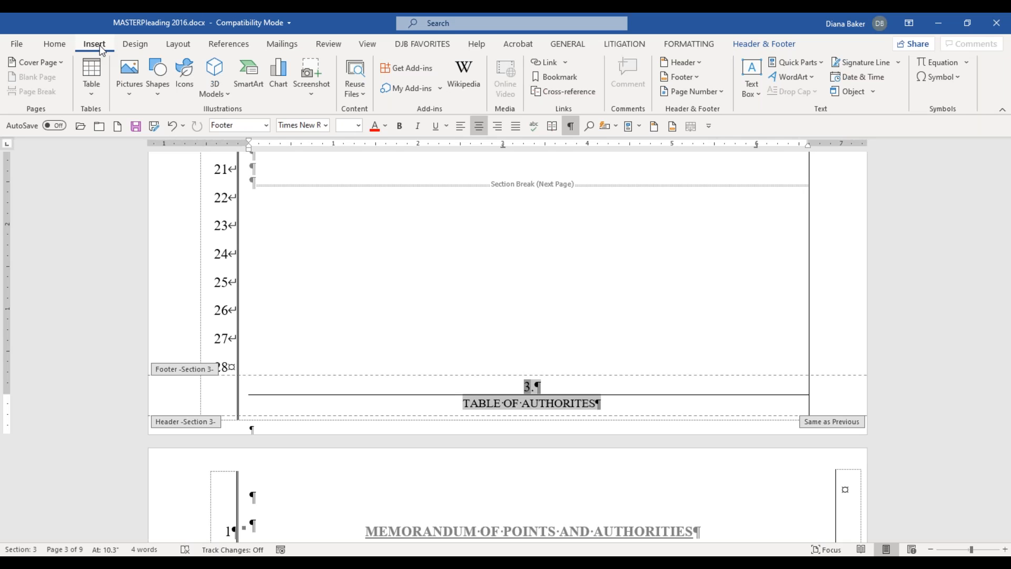
click(696, 64)
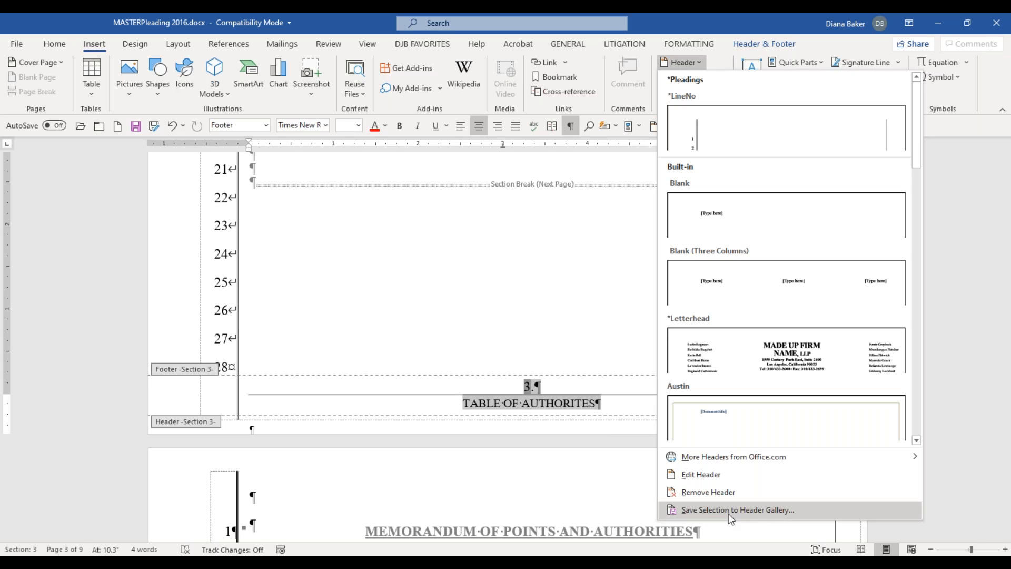
click(765, 510)
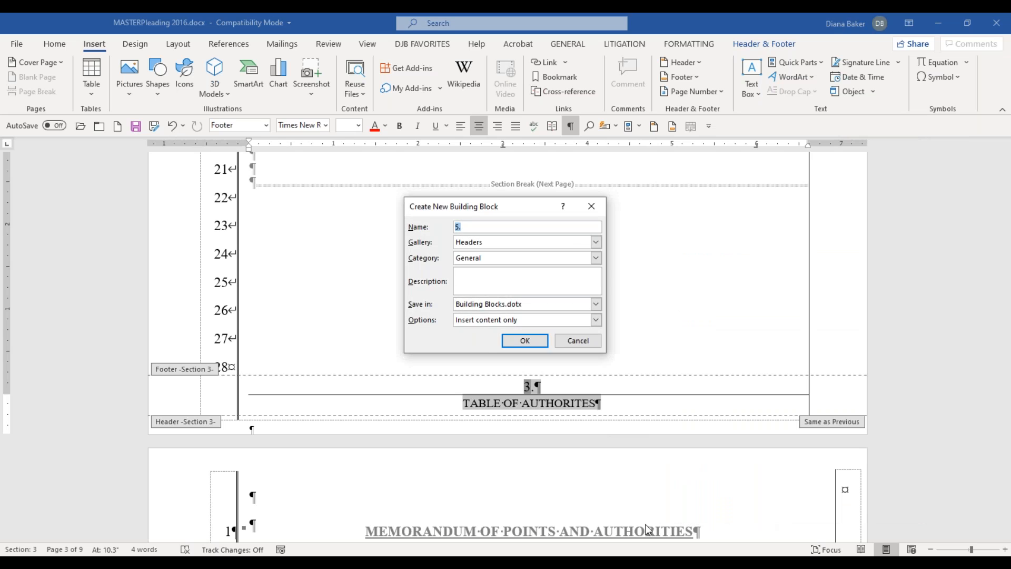
text(*TOA Footer)
click(595, 243)
click(596, 244)
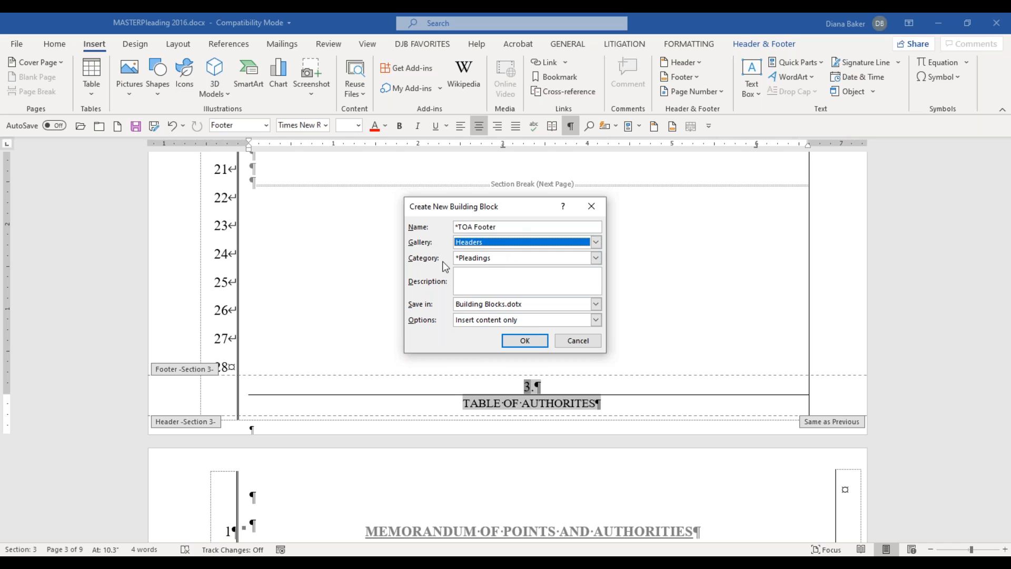
click(596, 259)
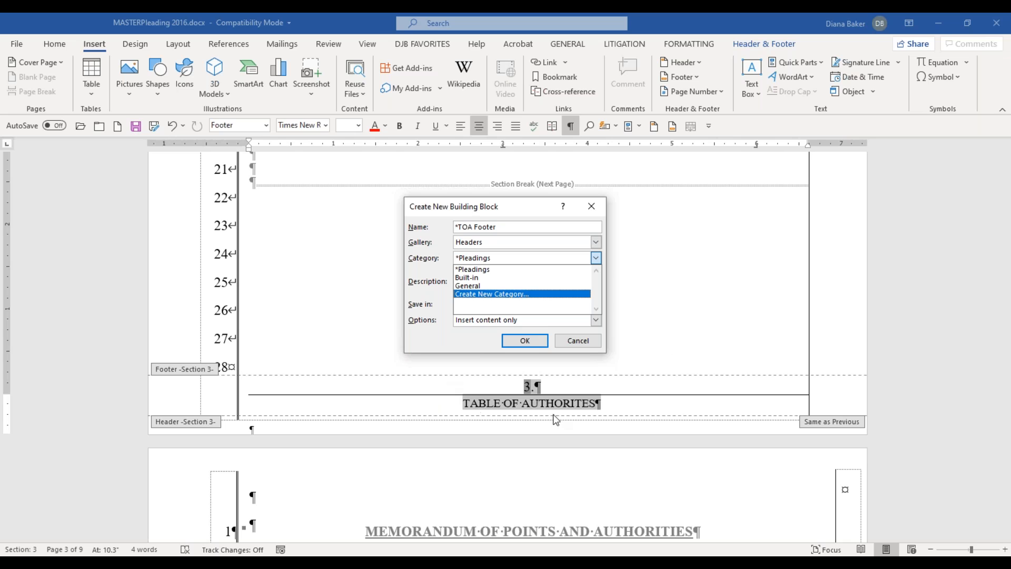
click(524, 341)
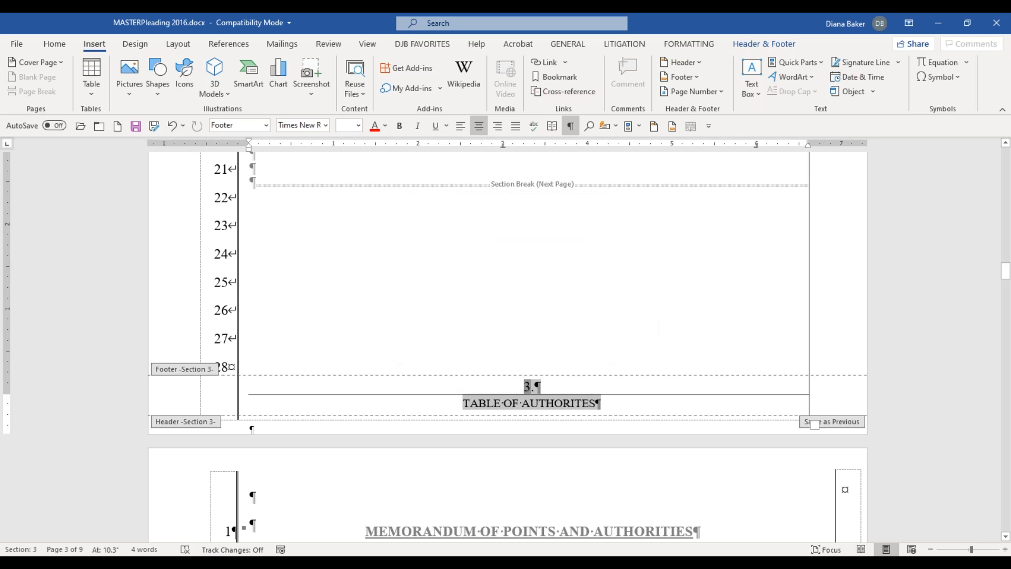
Save the selected table of authorities footer to the footer gallery as *TOA Footer in the *Pleadings category
mouse_move(201, 562)
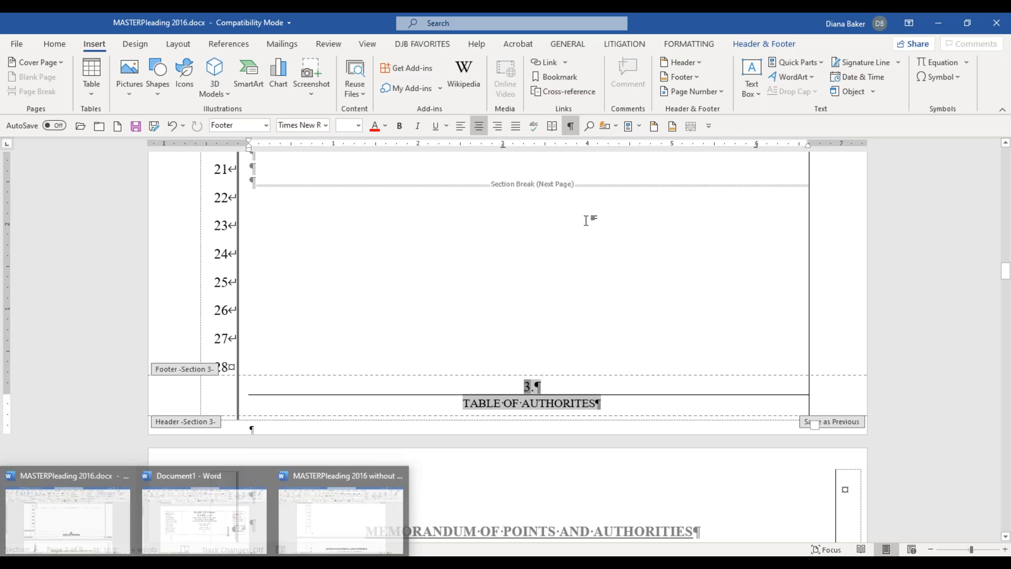
click(696, 78)
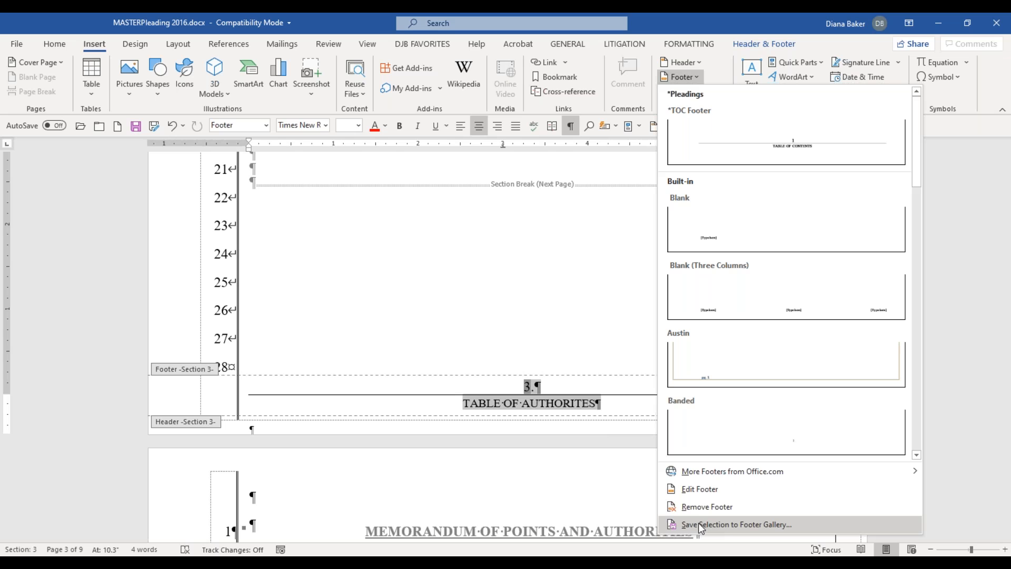
click(697, 524)
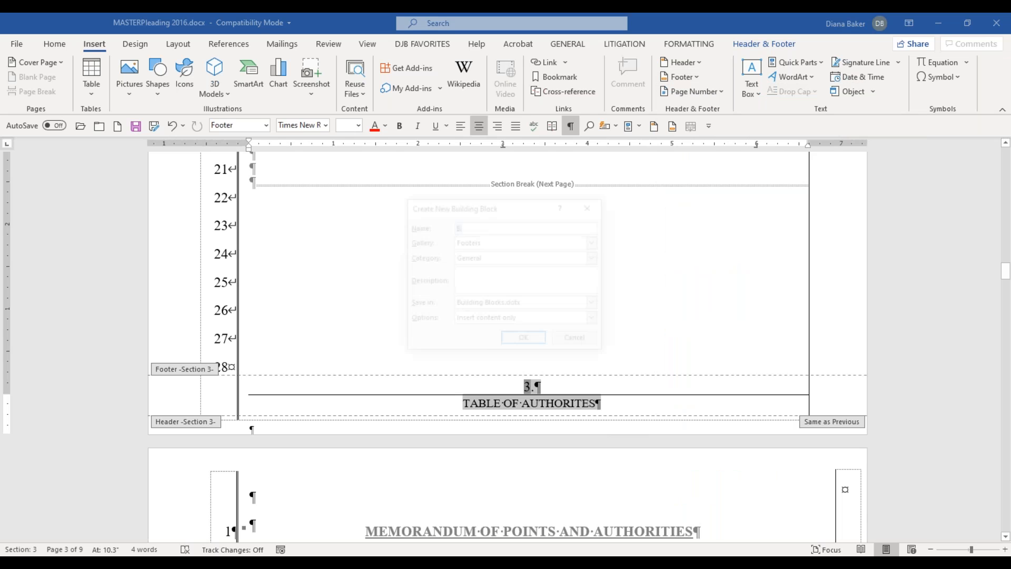
text(*TOA)
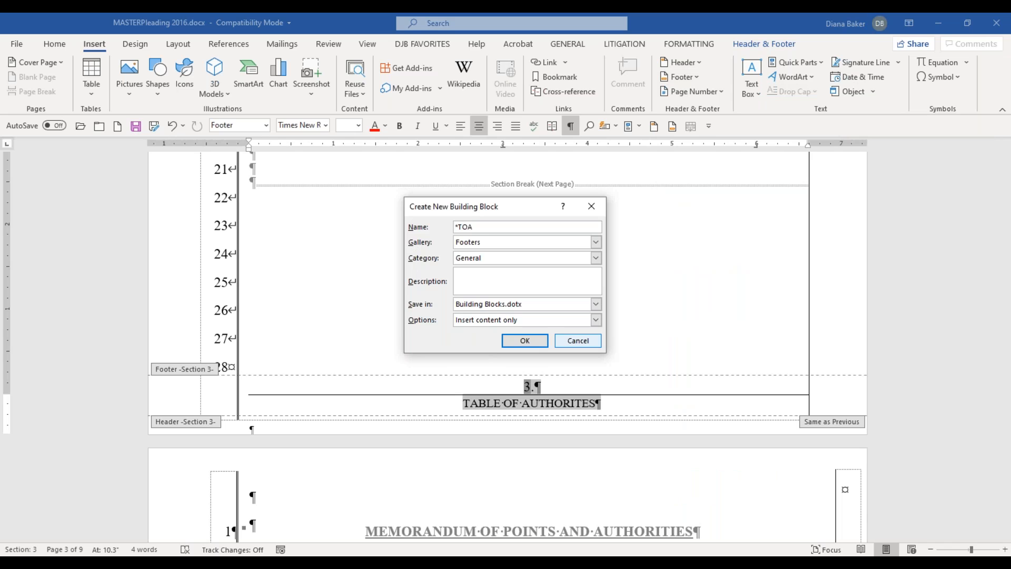
text( Footer)
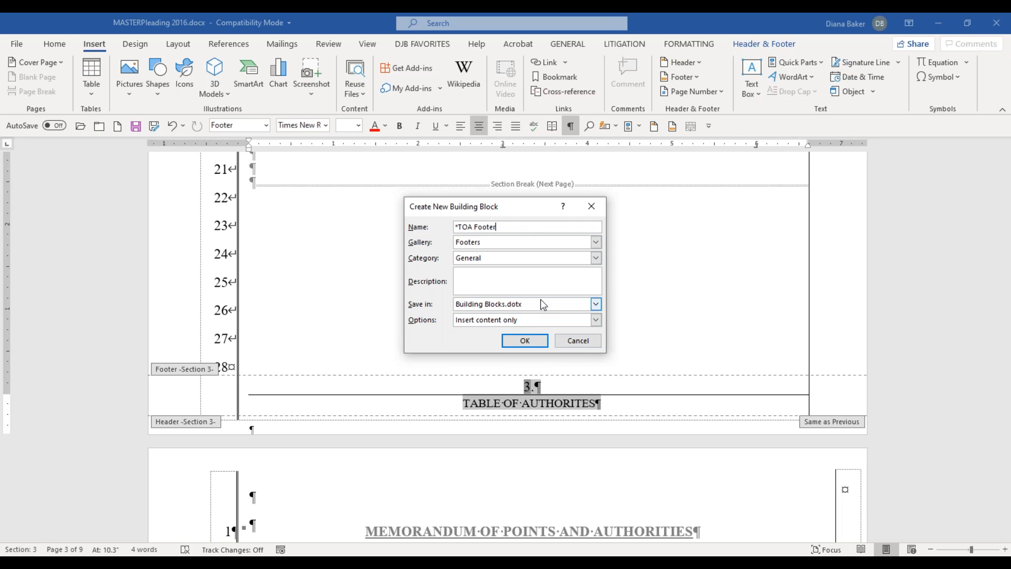
click(596, 257)
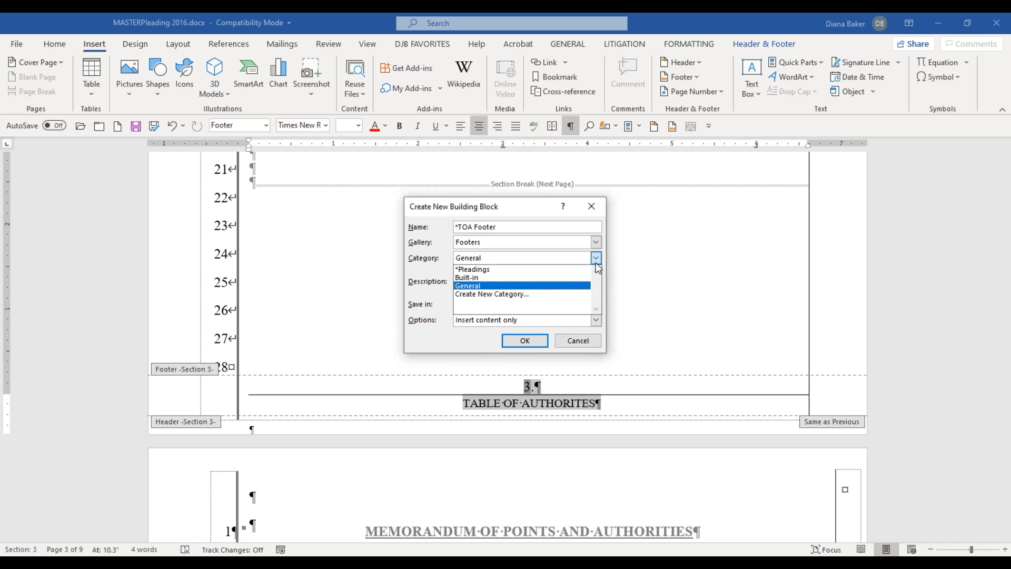
click(480, 270)
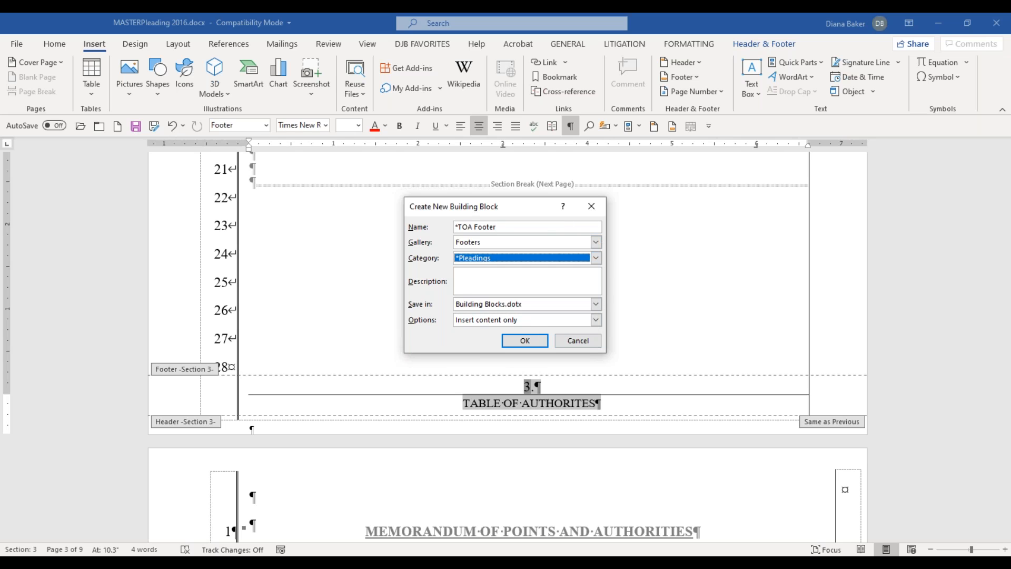
click(533, 339)
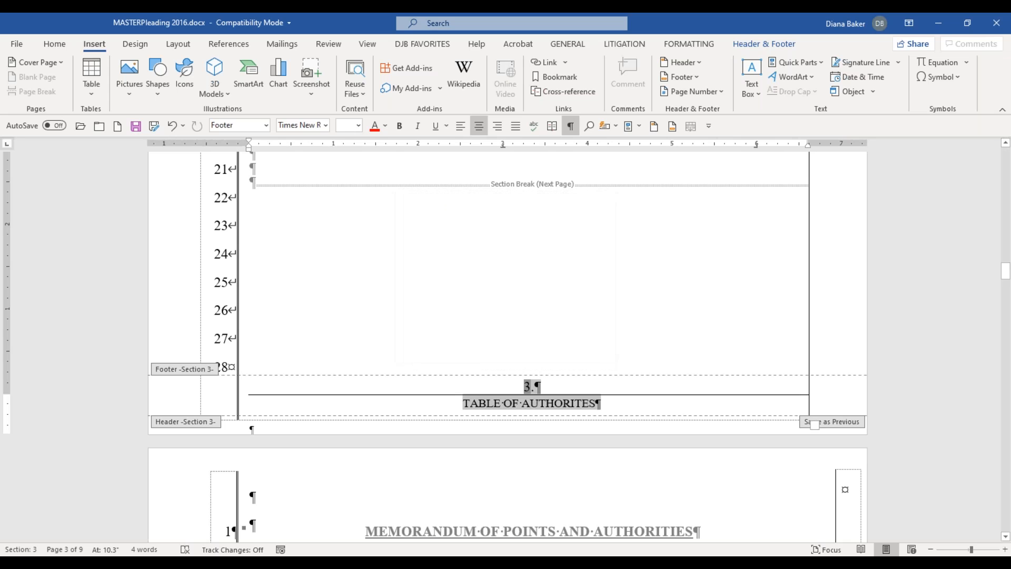
Switch to MASTERPleading 2016 without TOC or TOA footers.docx and place the cursor below the table of authorities
mouse_move(204, 563)
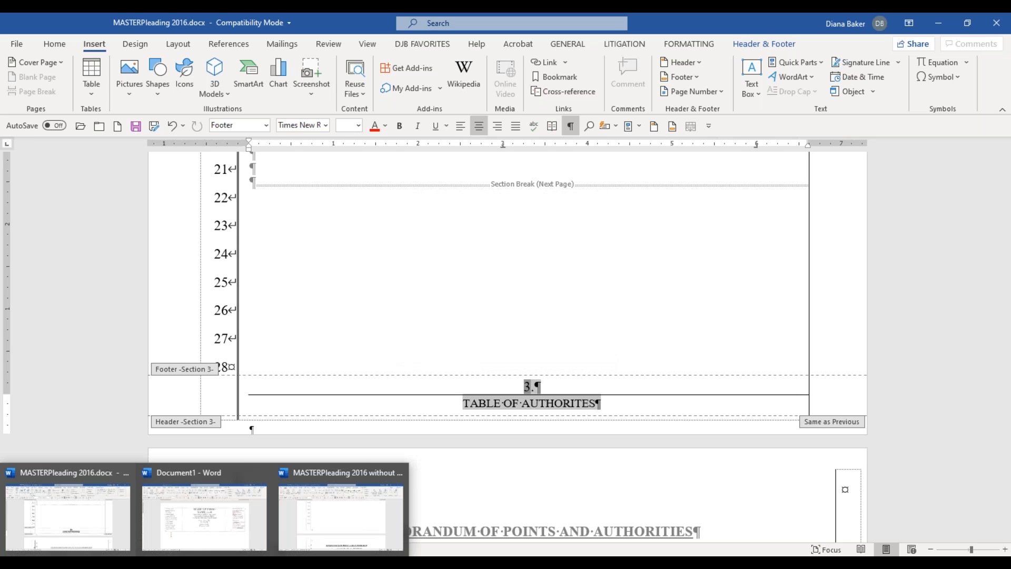
click(323, 516)
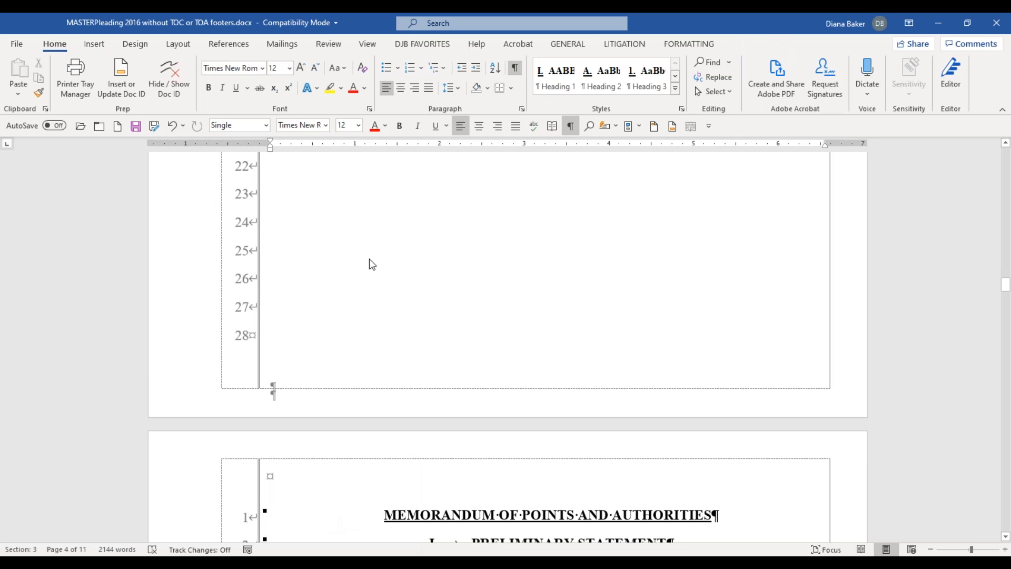
scroll(371, 264, down, 1)
scroll(380, 293, up, 6)
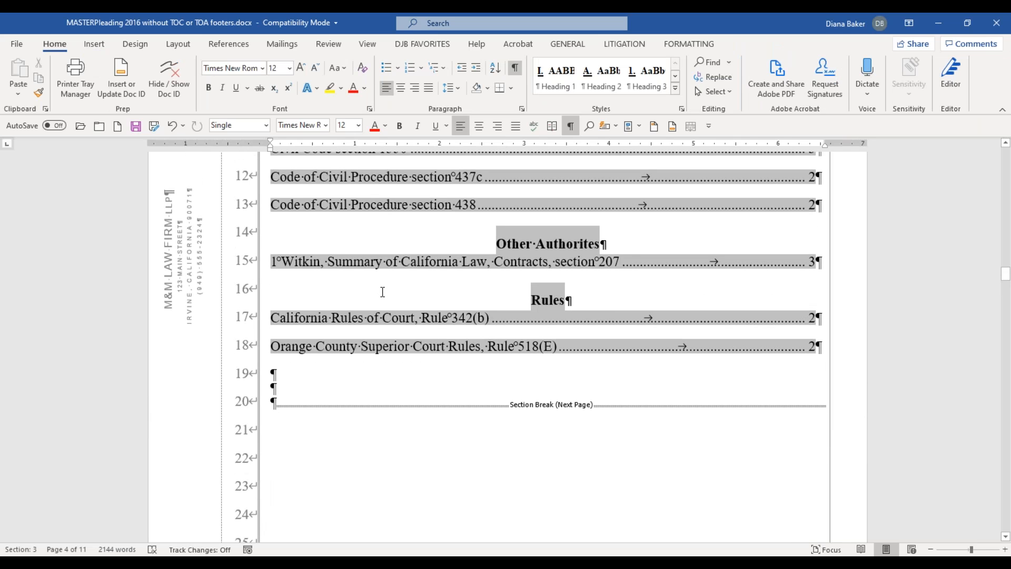
scroll(378, 301, down, 3)
scroll(378, 301, up, 2)
click(309, 292)
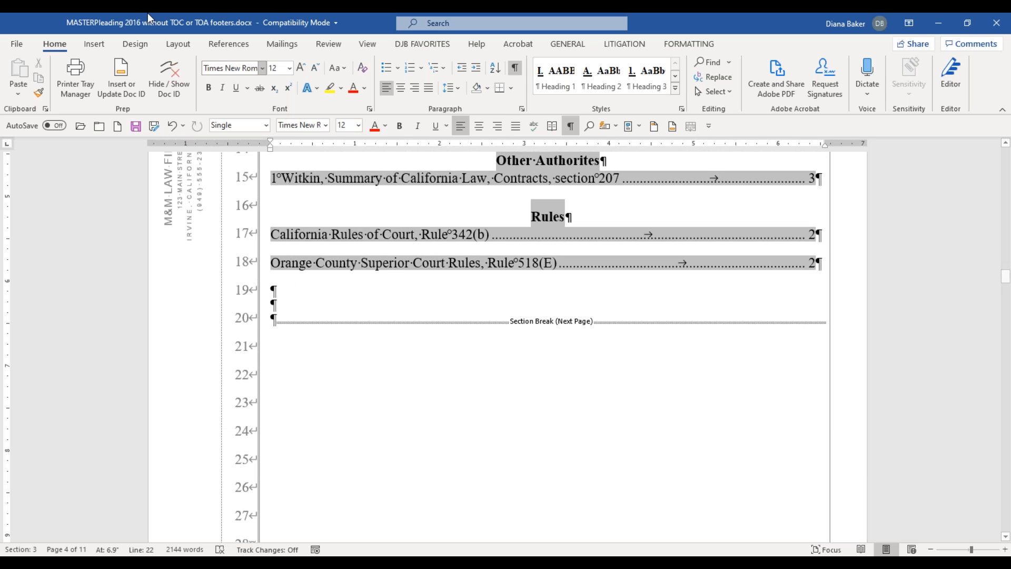
Try to insert *TOA Footer from the header gallery into the table of authorities section
click(95, 44)
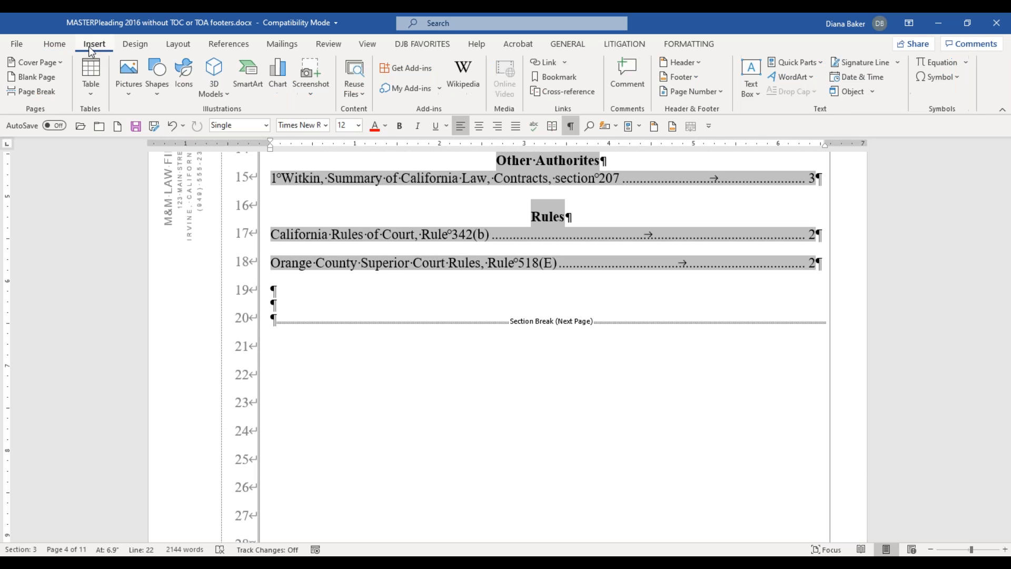
click(698, 62)
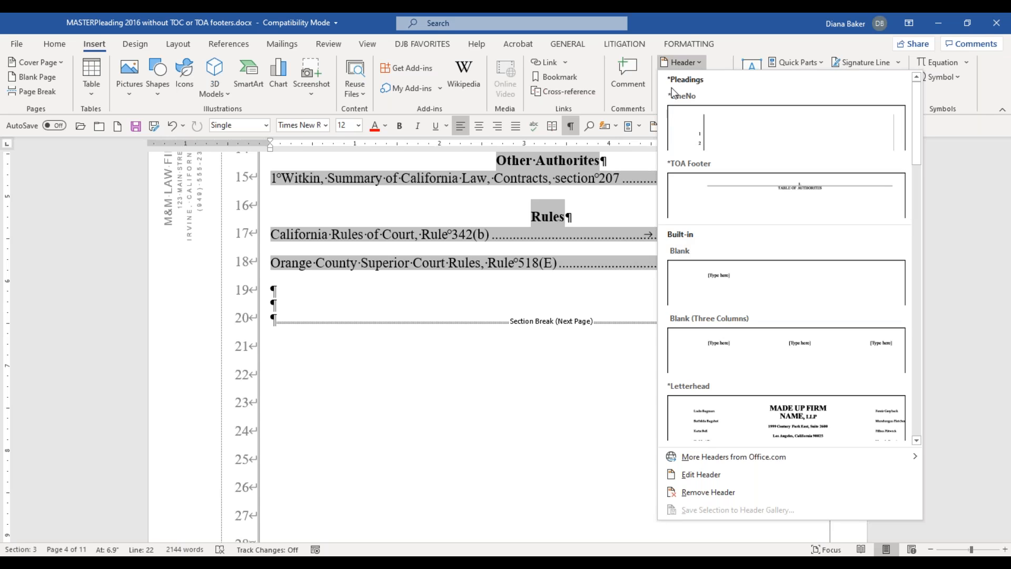
click(695, 190)
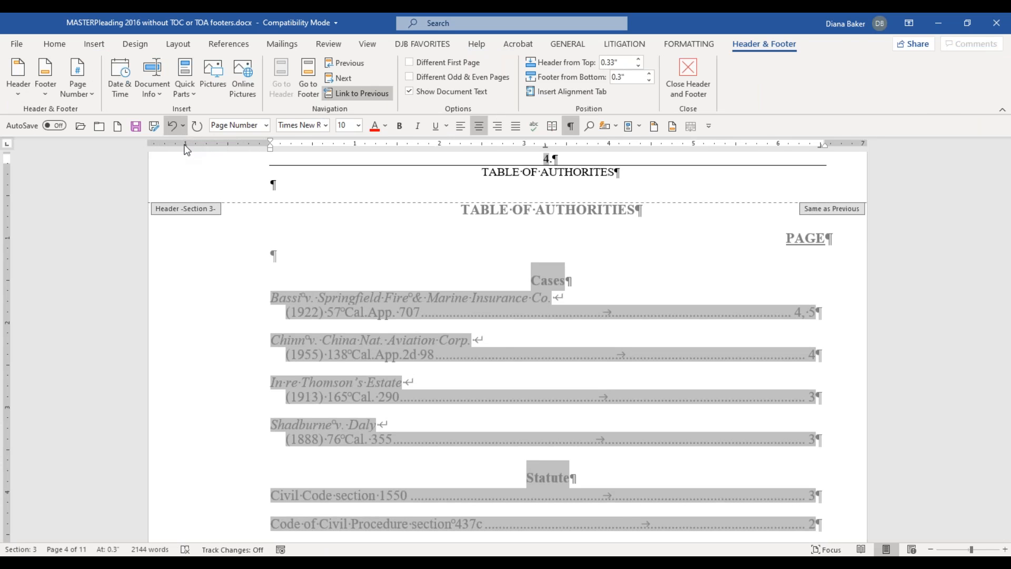
Undo the *TOA Footer insertion in the Section 3 header and return to the document body
scroll(500, 348, down, 8)
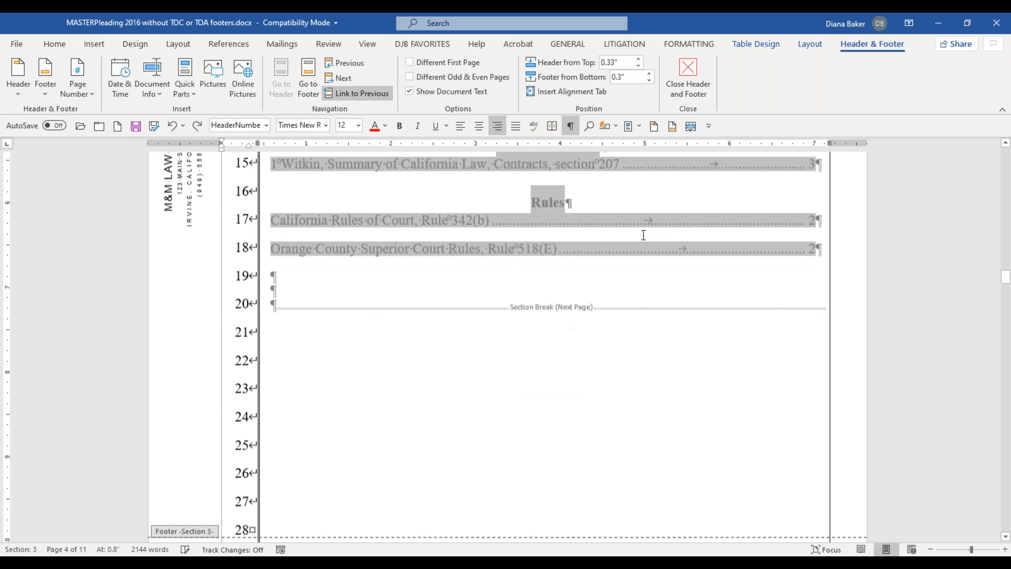
double_click(612, 163)
scroll(422, 385, down, 3)
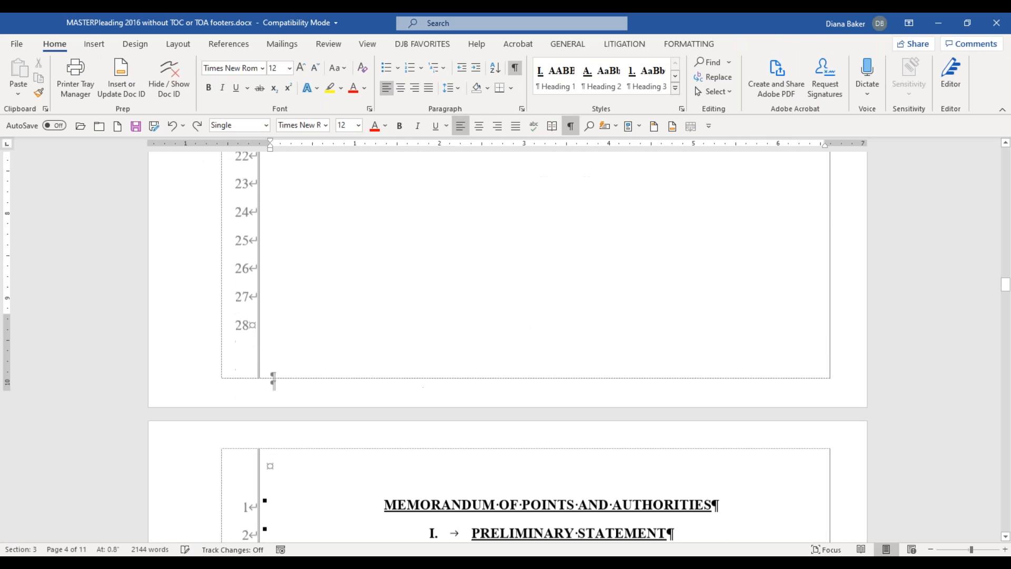
Place the cursor below the table of authorities and insert *TOA Footer from the footer gallery into that section
scroll(423, 384, down, 1)
scroll(364, 295, up, 5)
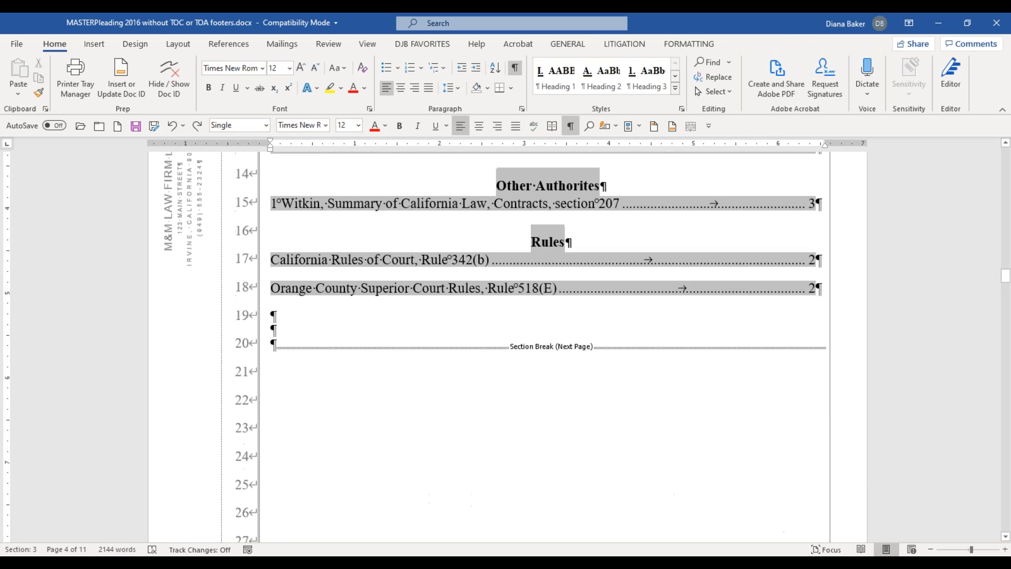
scroll(287, 443, up, 3)
click(287, 443)
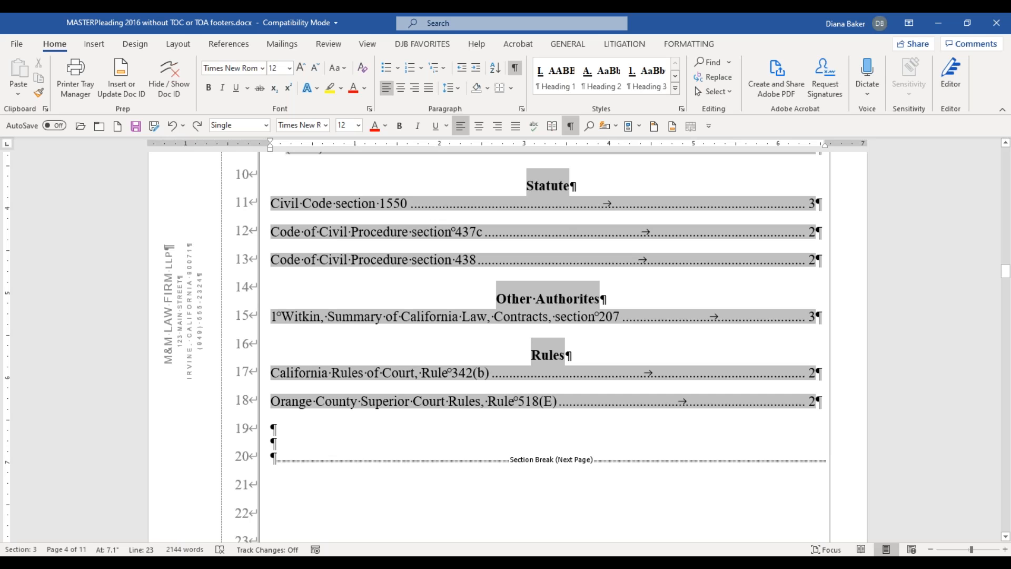
scroll(287, 445, down, 6)
scroll(286, 445, up, 5)
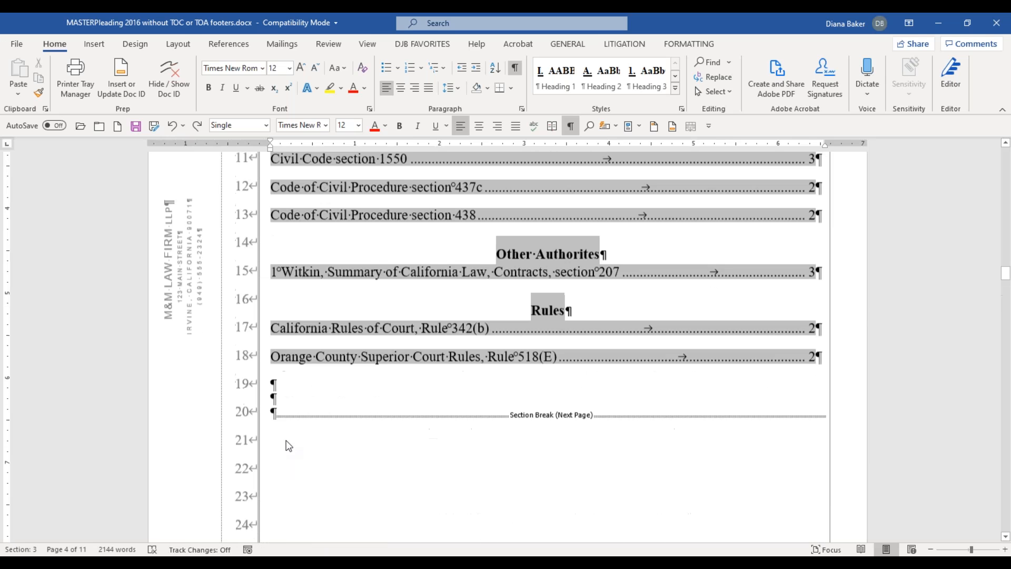
scroll(286, 444, up, 1)
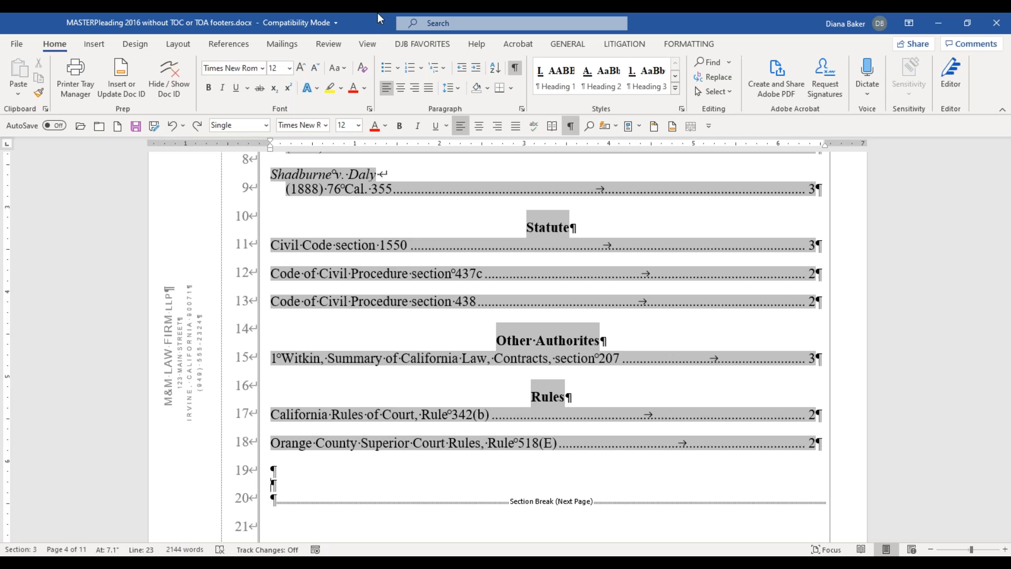
click(91, 47)
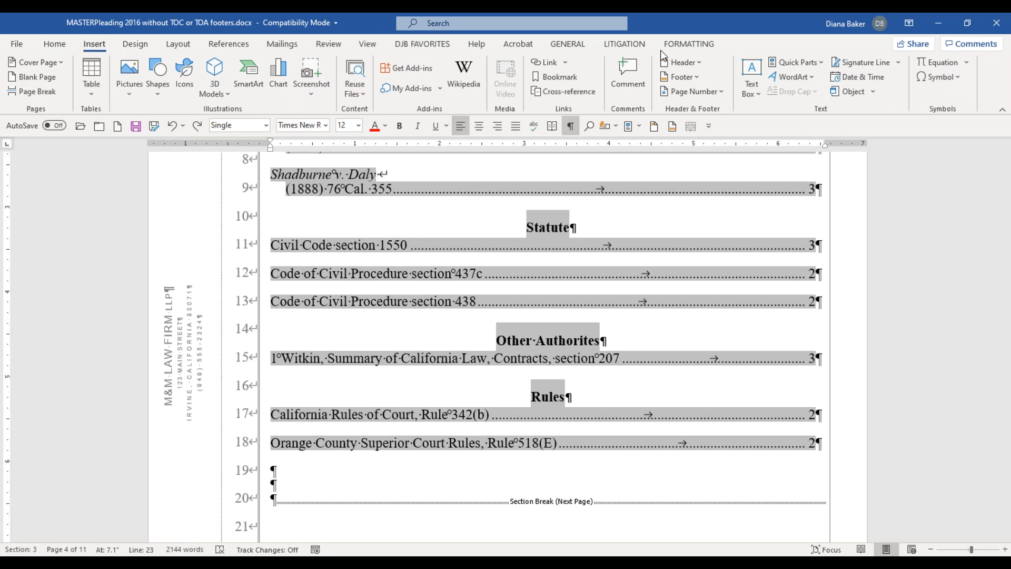
click(692, 77)
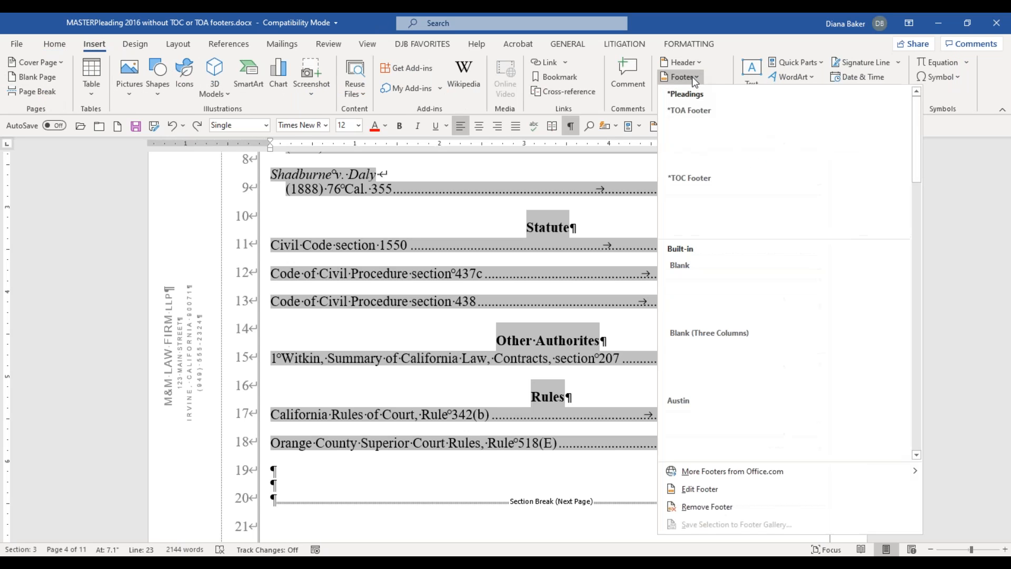
click(708, 132)
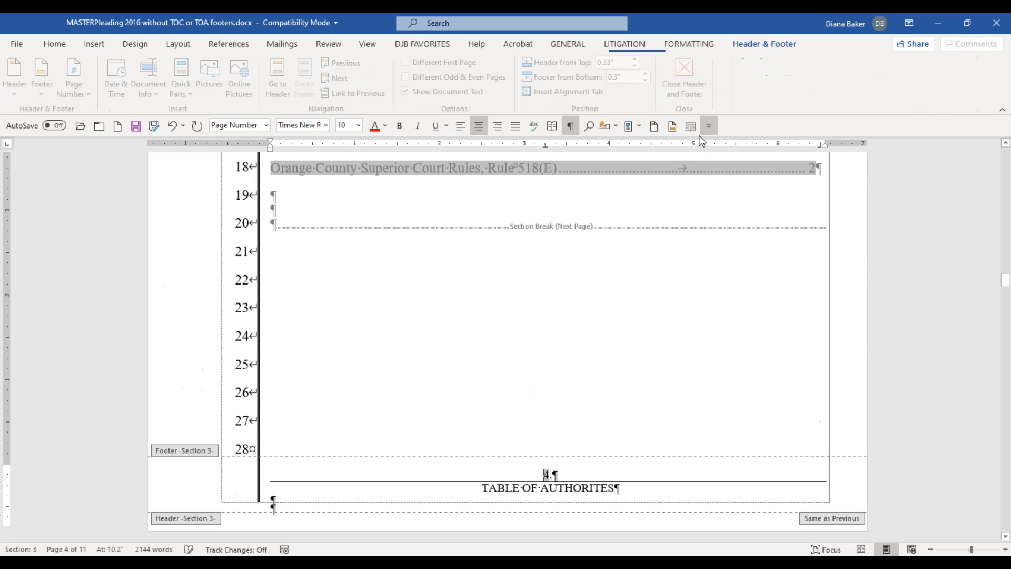
Remove one blank paragraph and add two below the title line in the Section 3 footer, and return to the document body
click(274, 496)
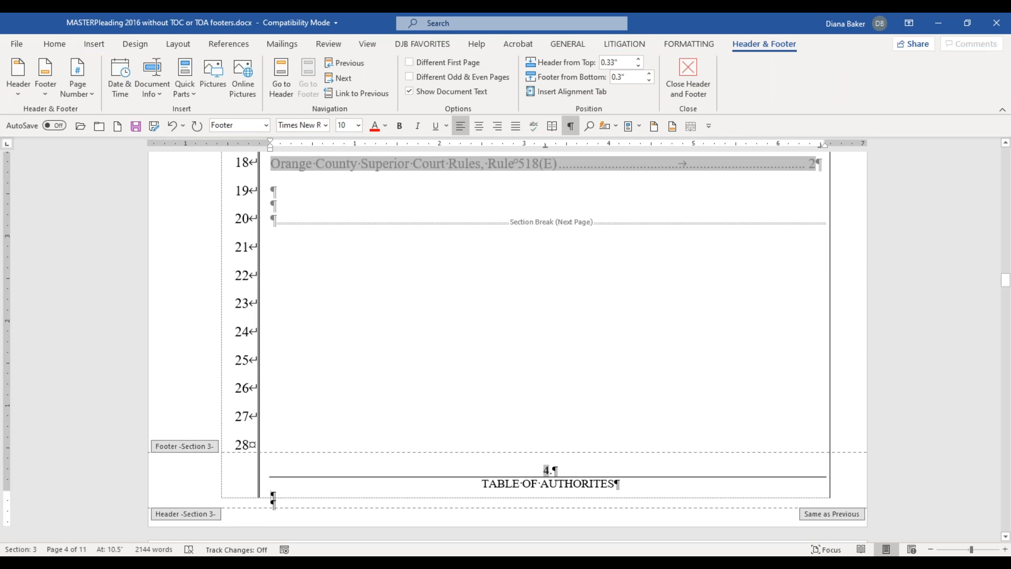
key(BackSpace)
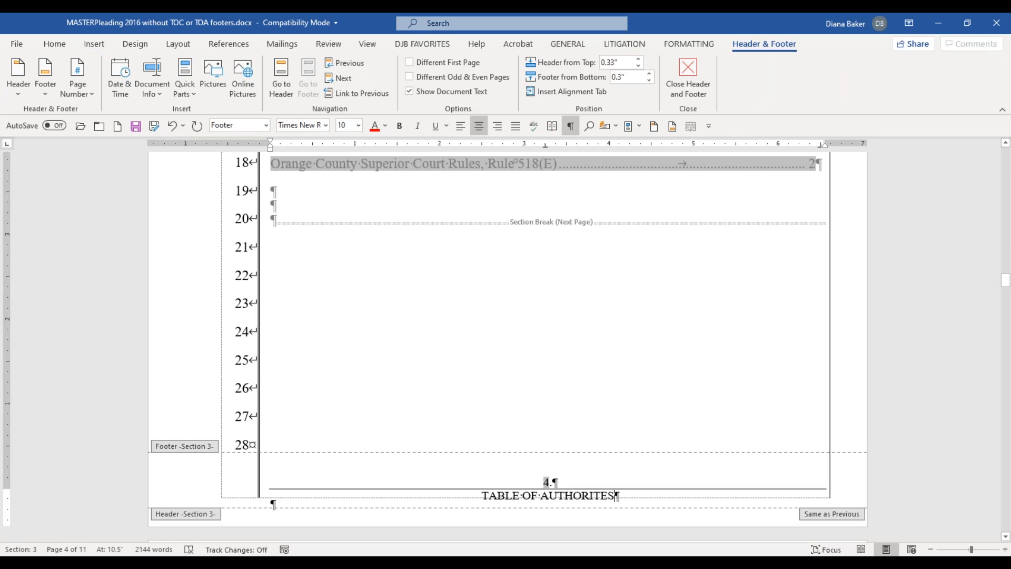
key(Return)
key(Return)
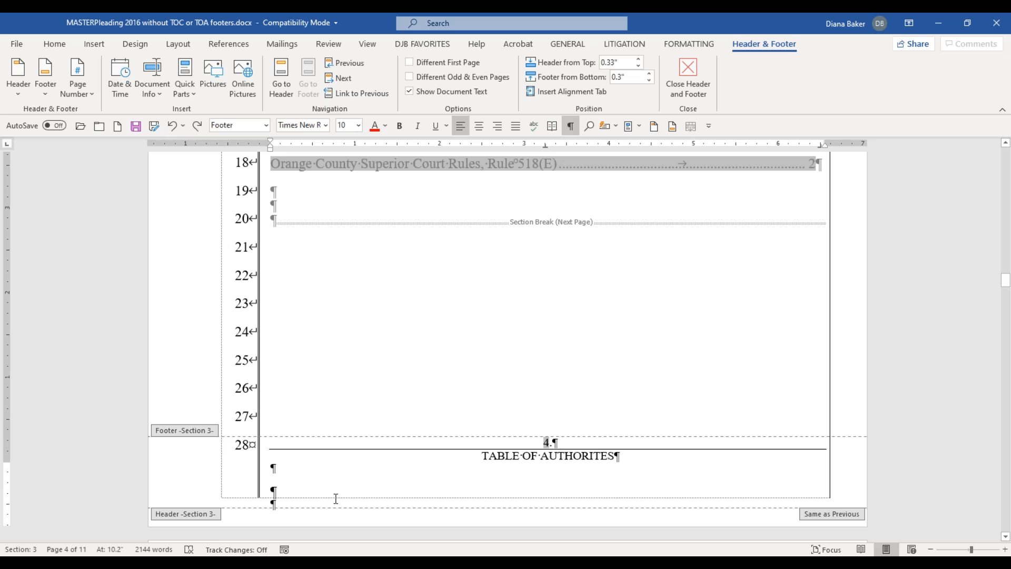
click(272, 491)
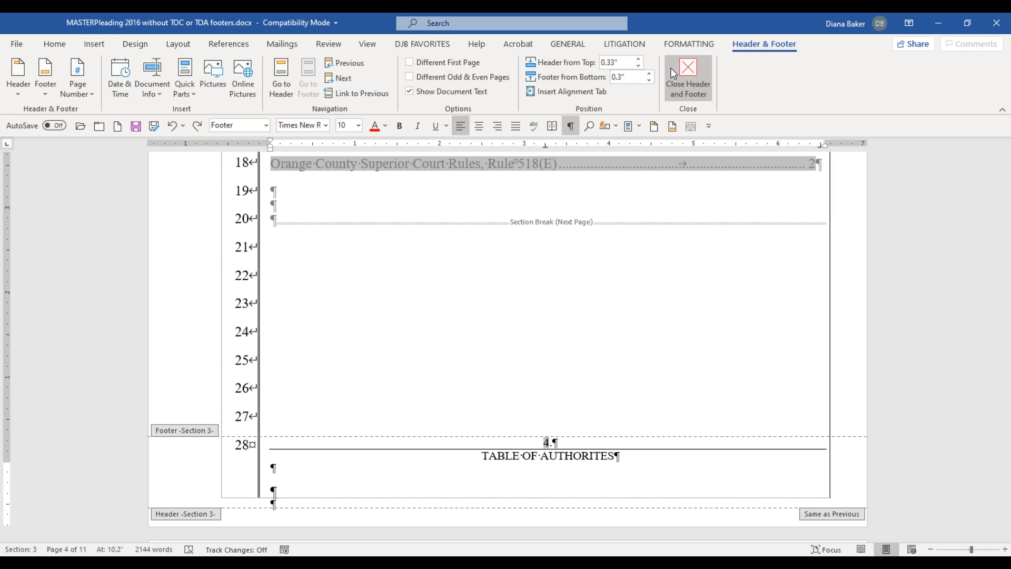
click(688, 79)
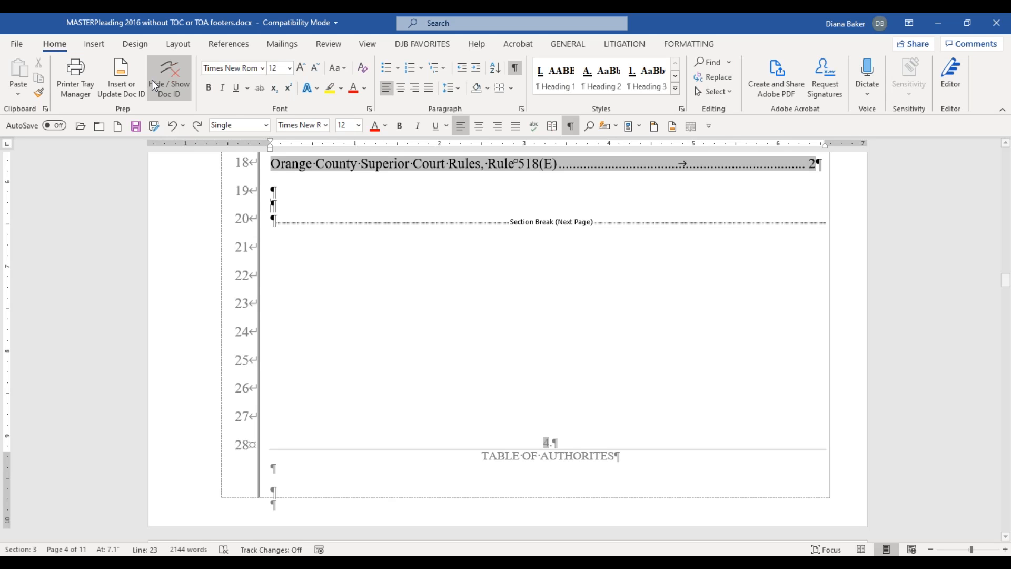
View the cover page gallery and its options without inserting a cover page
click(94, 44)
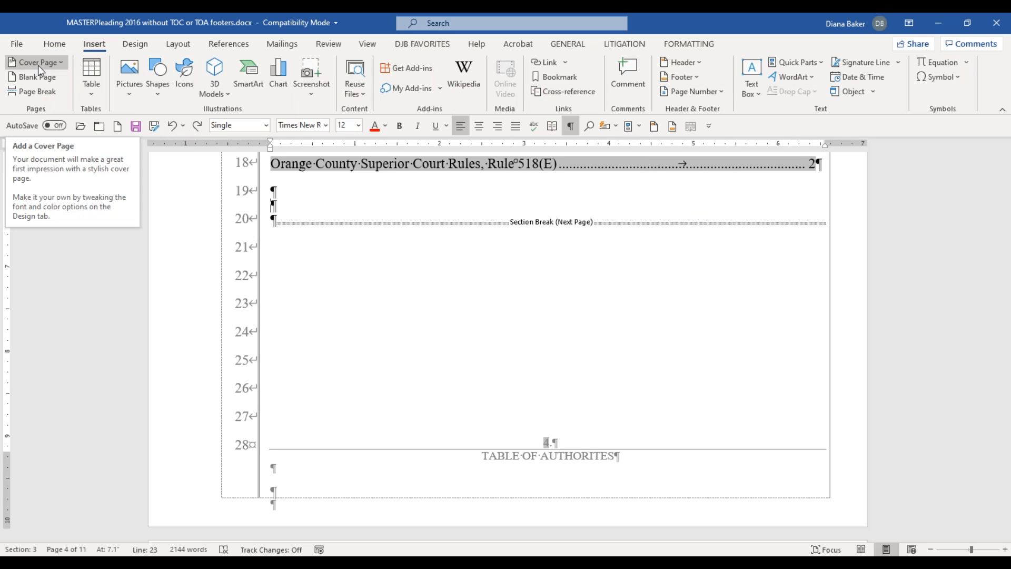
click(59, 62)
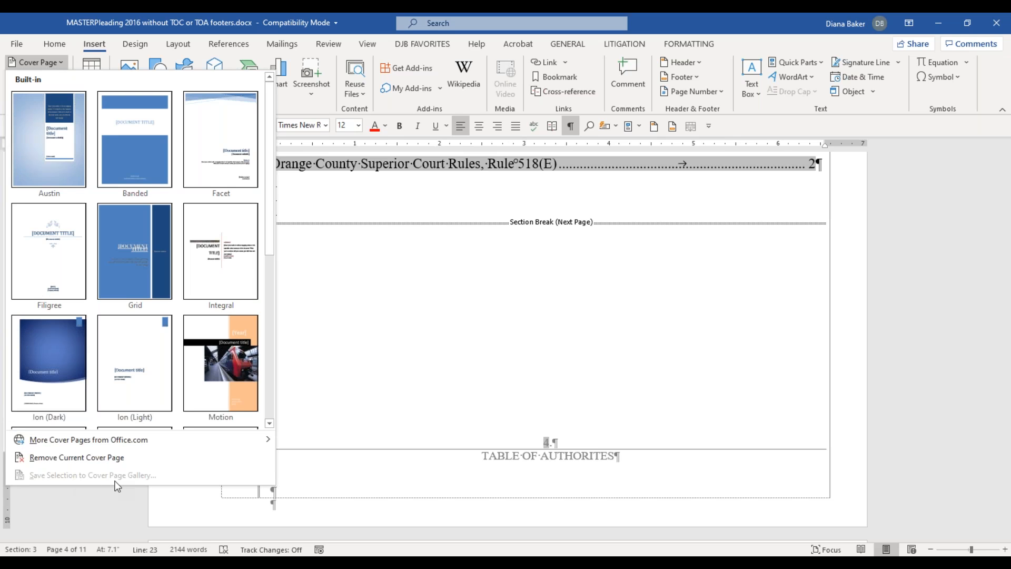
key(Escape)
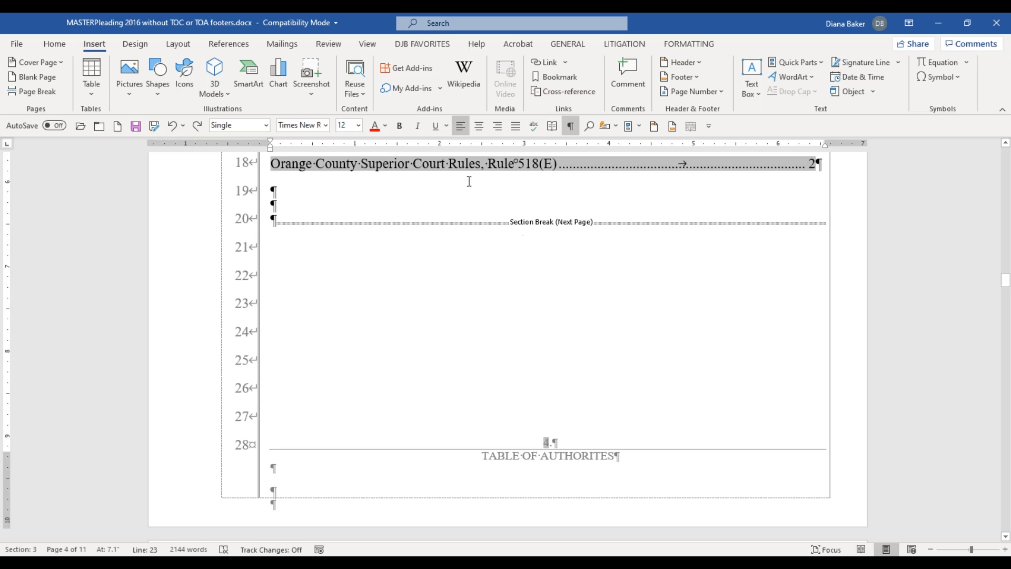
Open the Building Blocks Organizer and sort the building blocks by name
scroll(444, 294, up, 10)
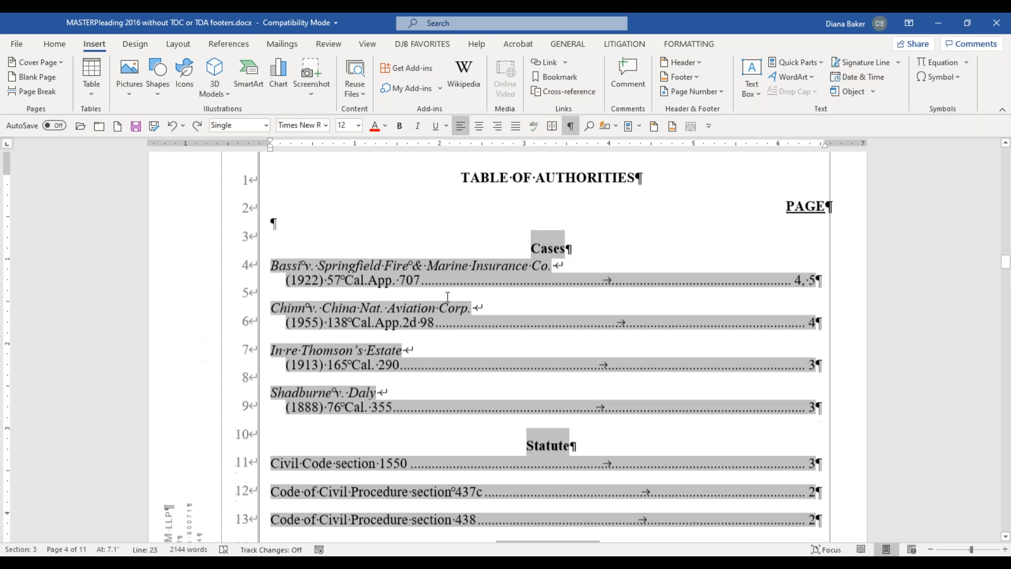
scroll(440, 247, up, 10)
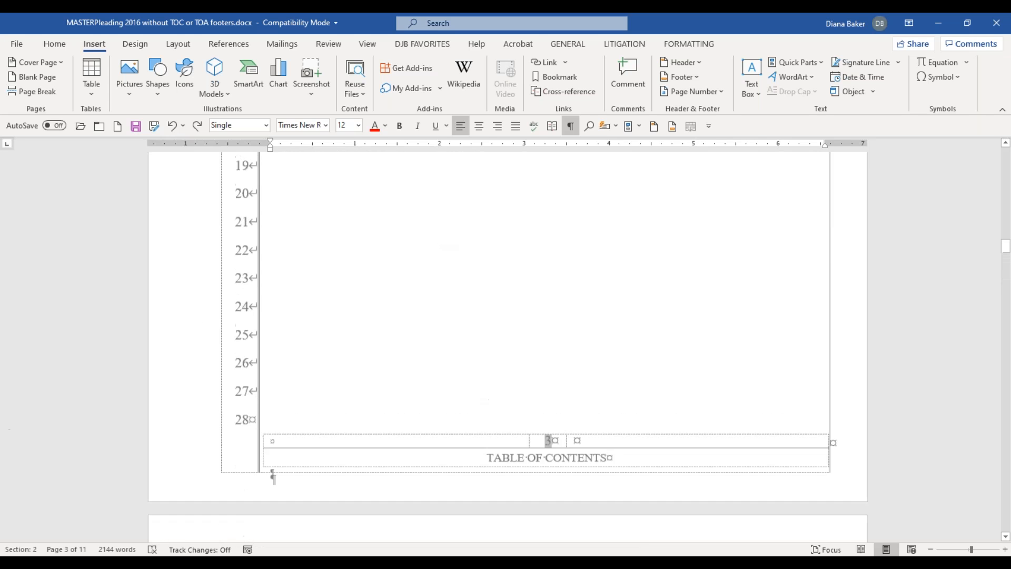
scroll(508, 348, up, 1)
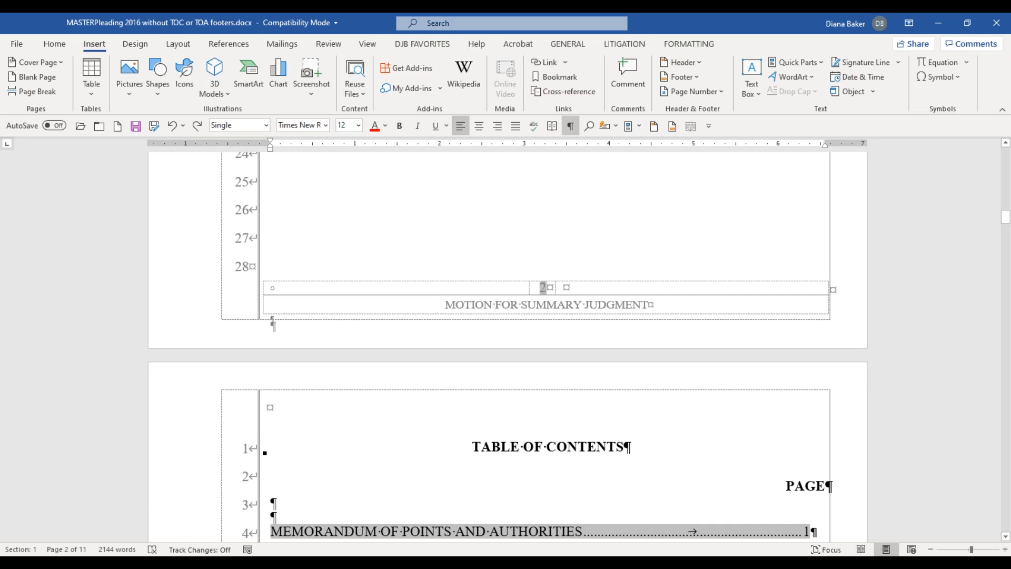
scroll(507, 348, up, 5)
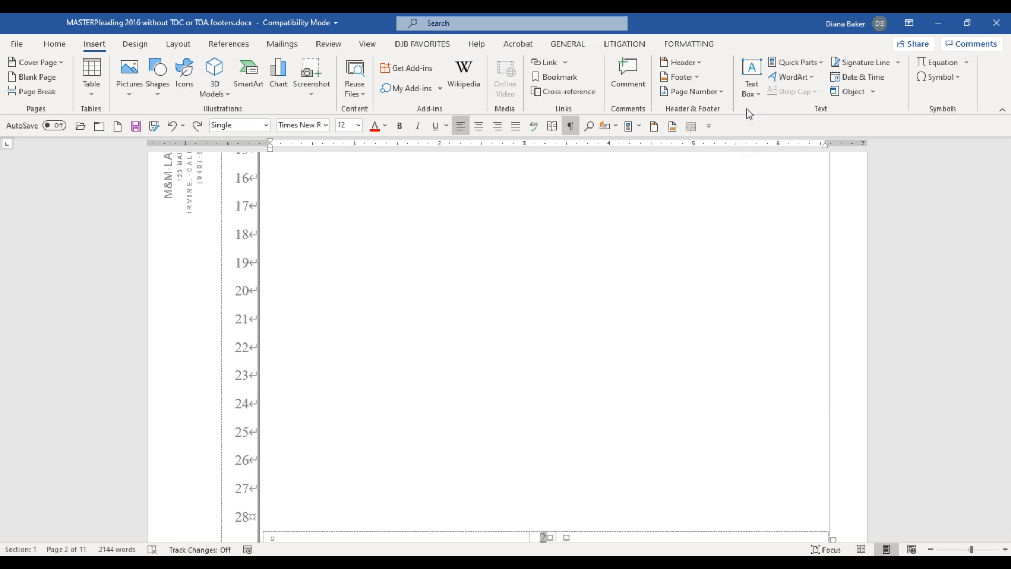
click(820, 62)
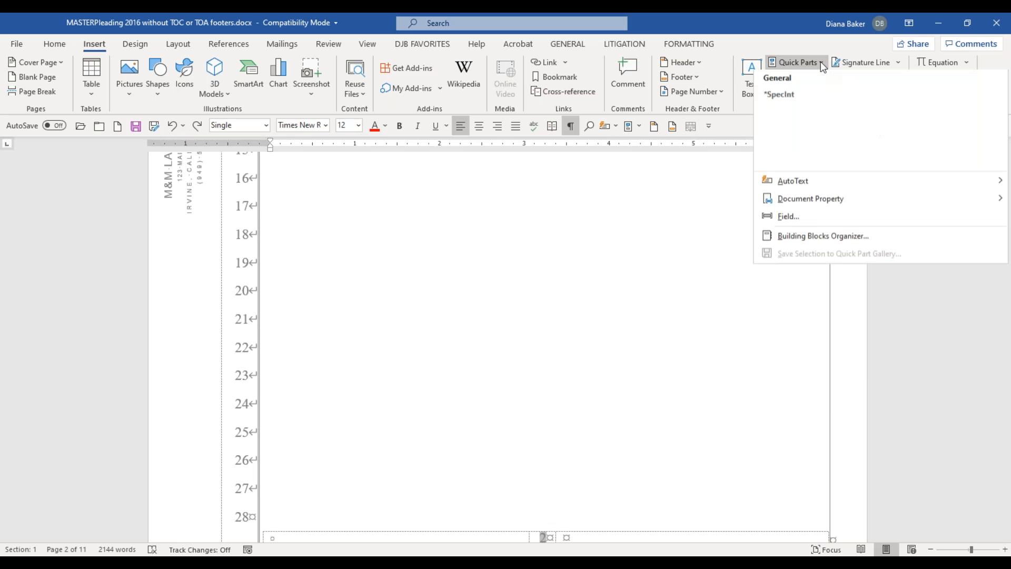
click(823, 238)
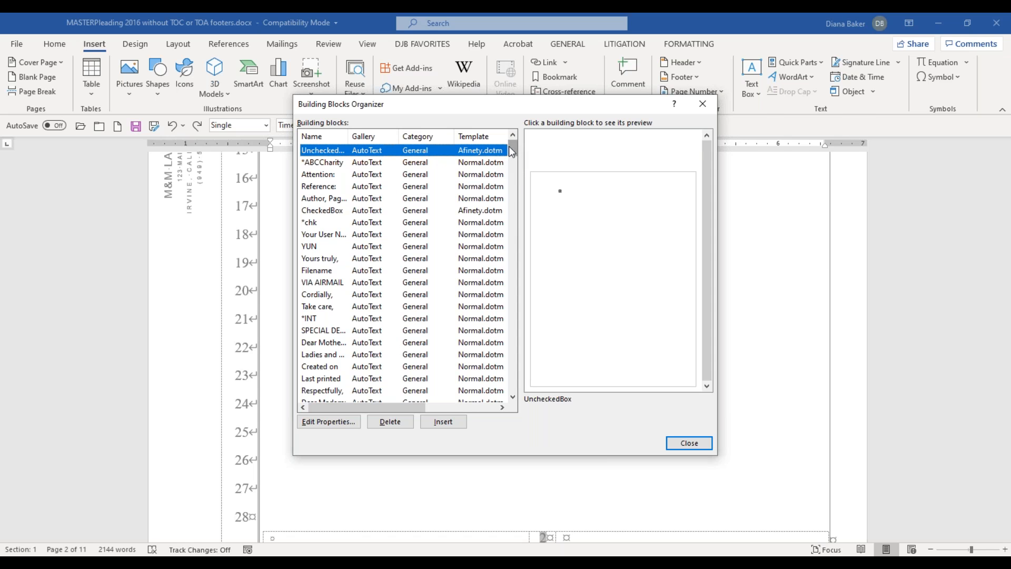
drag(511, 148, 336, 124)
click(329, 136)
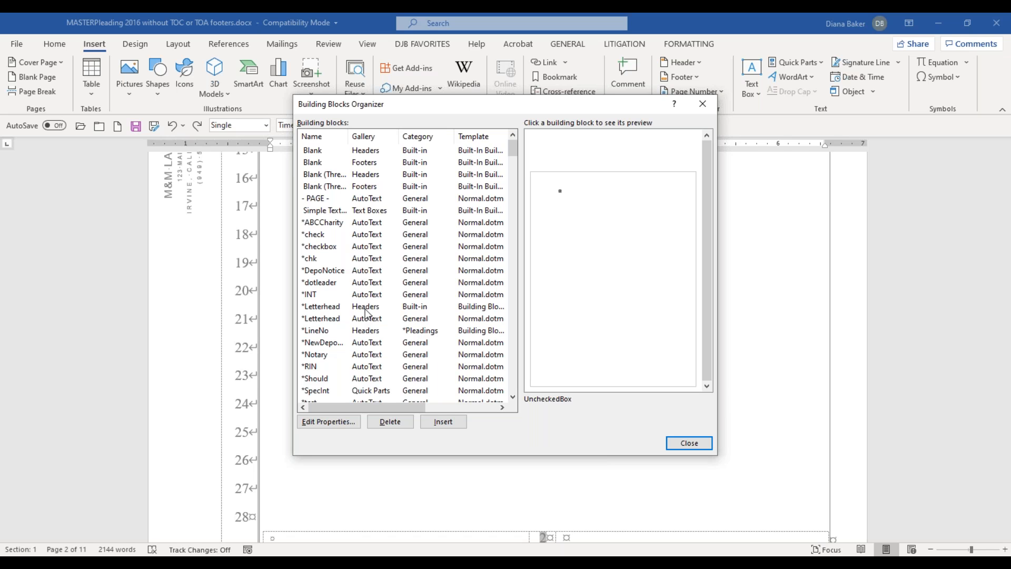
Delete the *test AutoText entry from the building blocks and close the organizer
scroll(371, 336, down, 3)
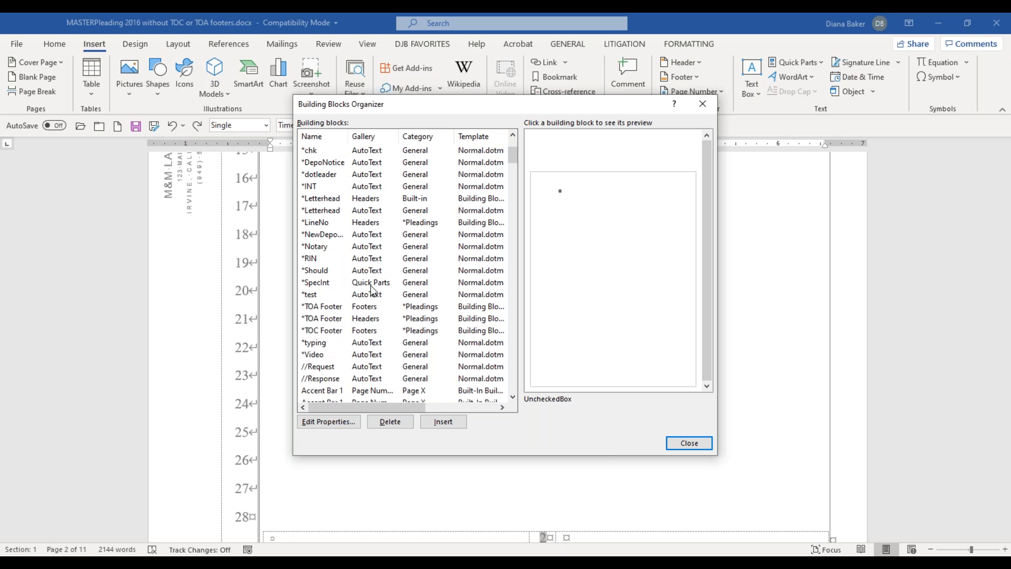
click(317, 294)
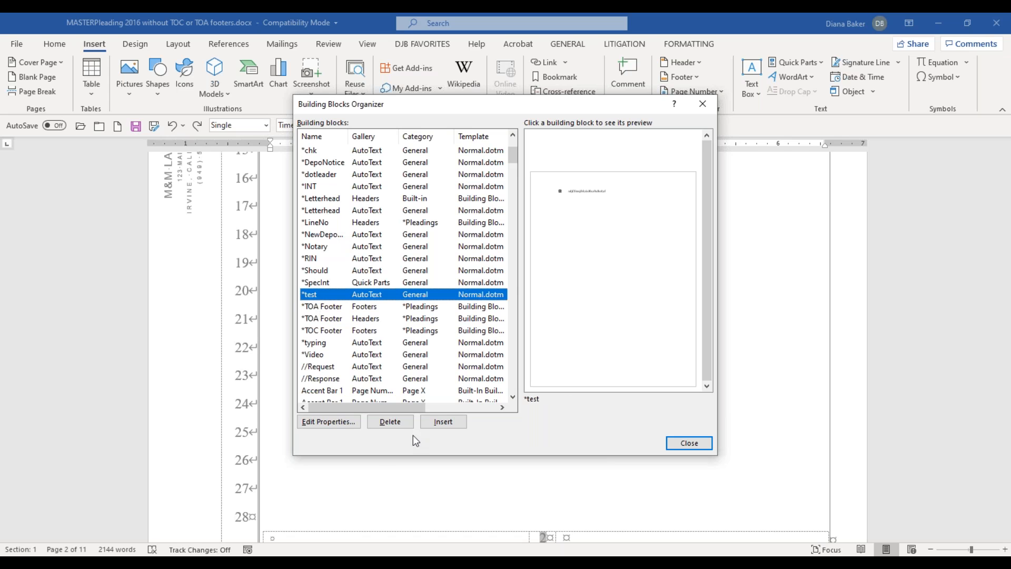
click(398, 426)
click(477, 325)
click(675, 447)
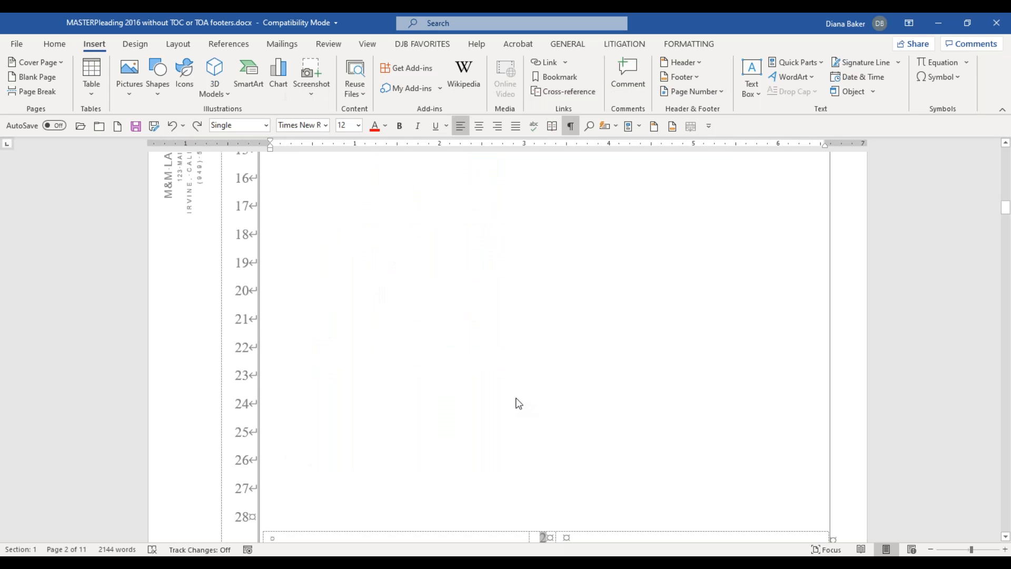
Switch to the Webinar Documents folder and open Responses to Special Interrogatories.docx
scroll(530, 403, up, 6)
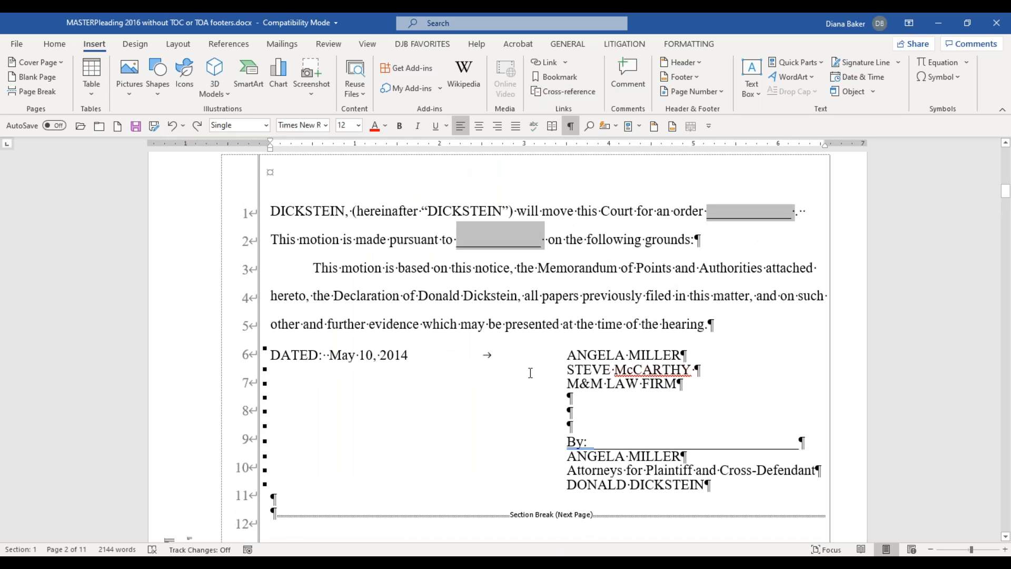
mouse_move(83, 554)
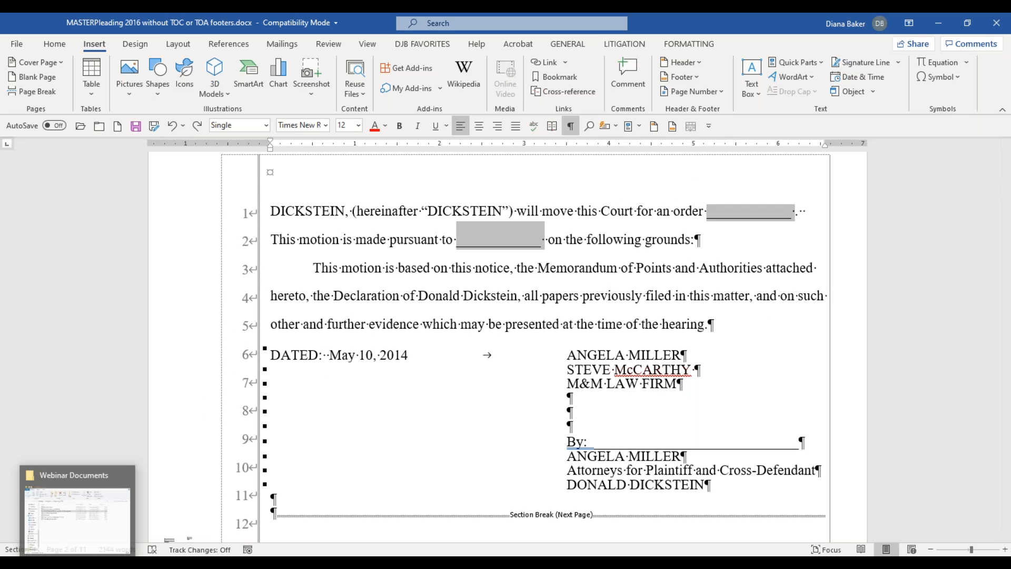
click(130, 521)
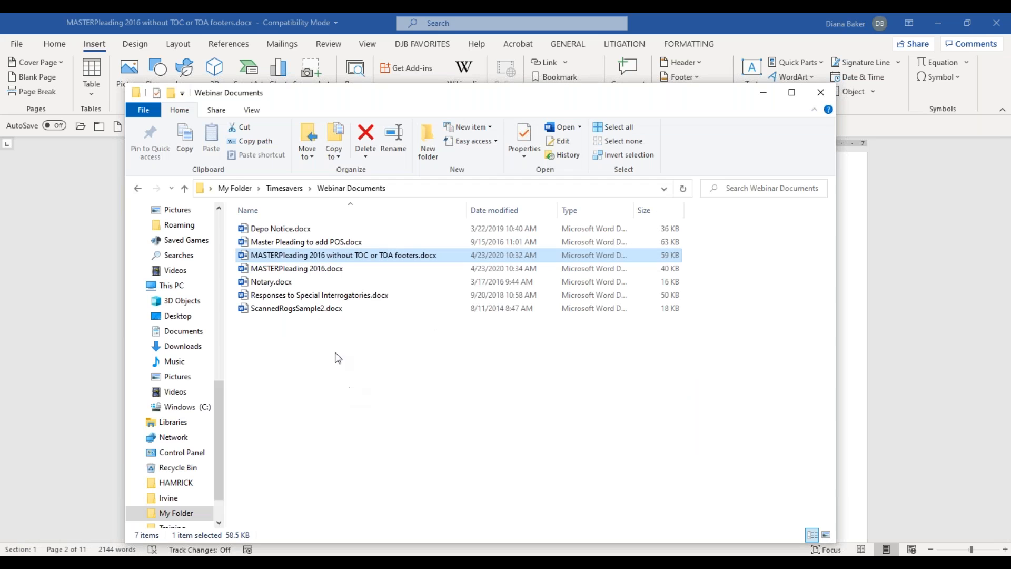
click(325, 296)
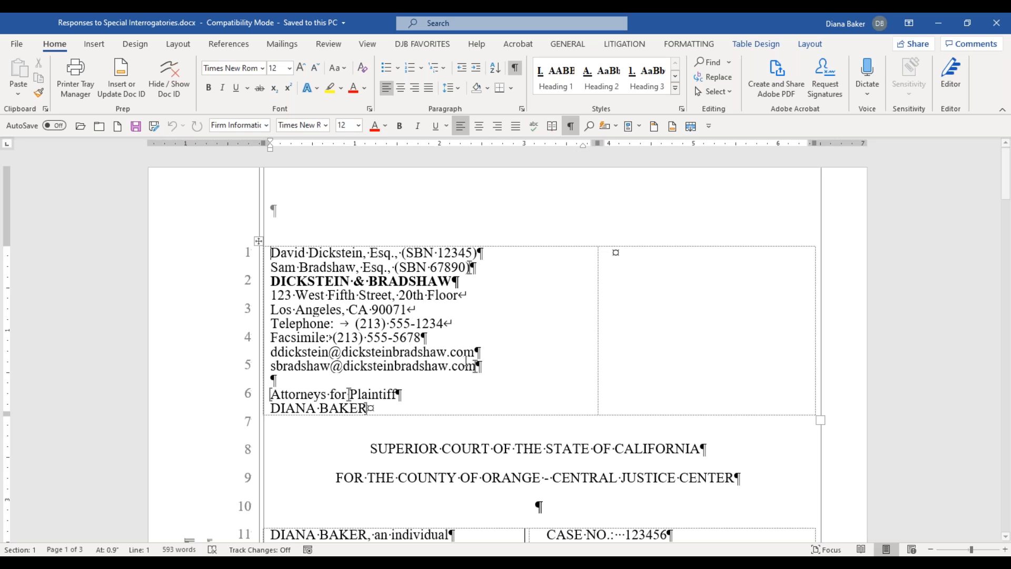
Look over the firm's custom general, litigation and formatting commands
click(566, 47)
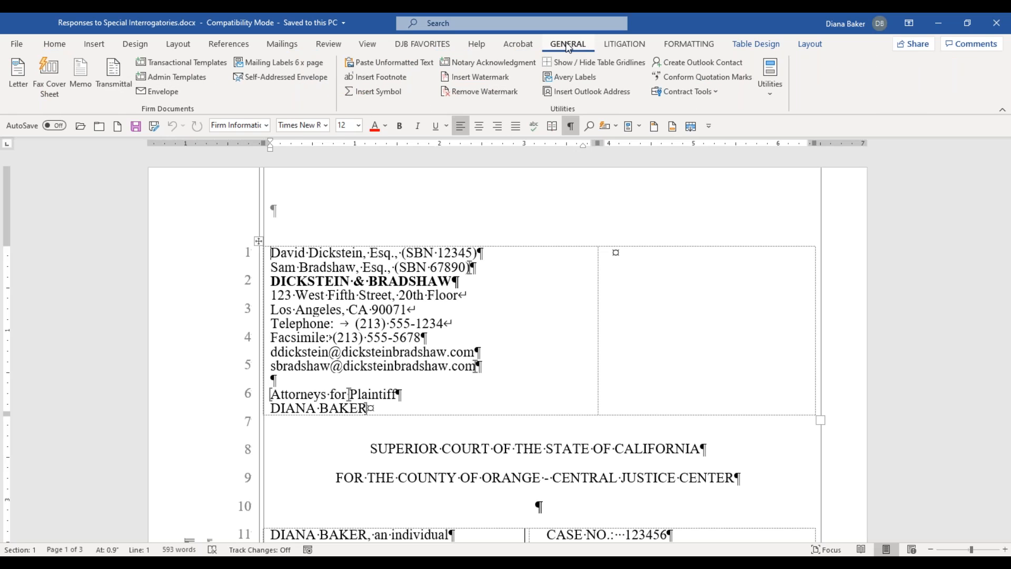
click(624, 45)
click(682, 46)
click(624, 45)
Look through the pleading's caption, party information, definitions and footer, and examine the document title in the caption
scroll(596, 261, down, 1)
scroll(597, 260, down, 6)
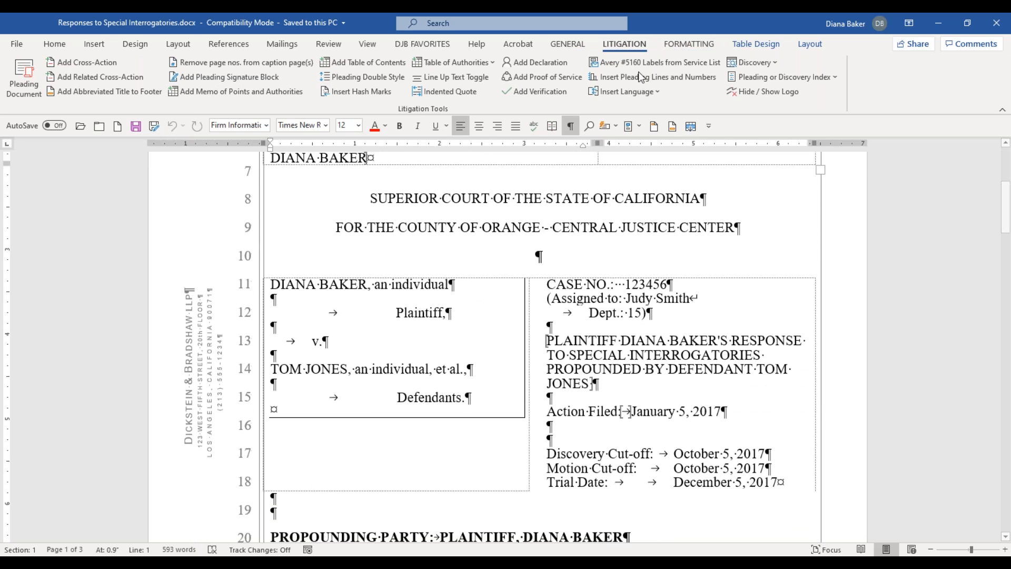
scroll(507, 398, down, 3)
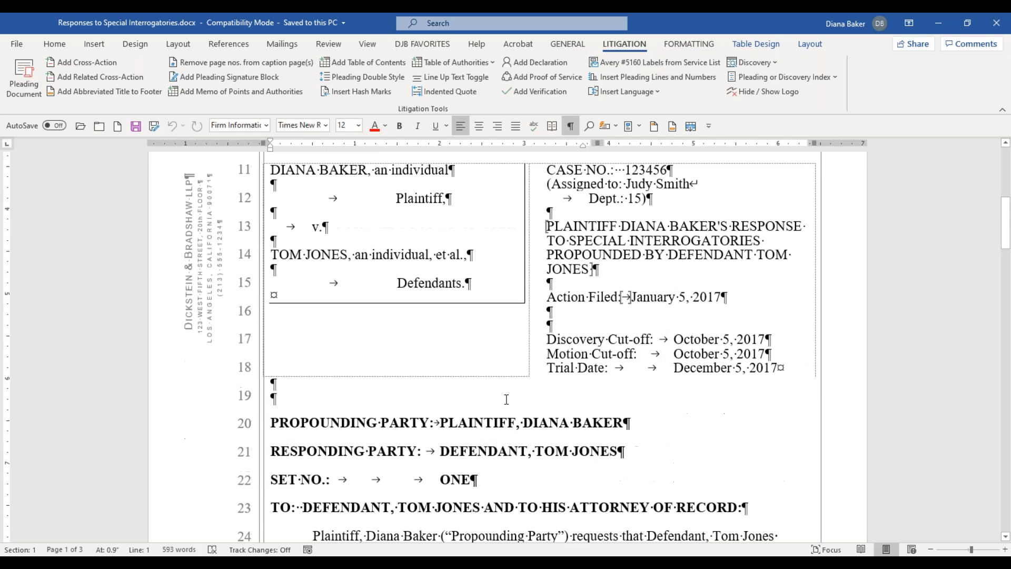
scroll(507, 399, down, 3)
scroll(506, 399, down, 12)
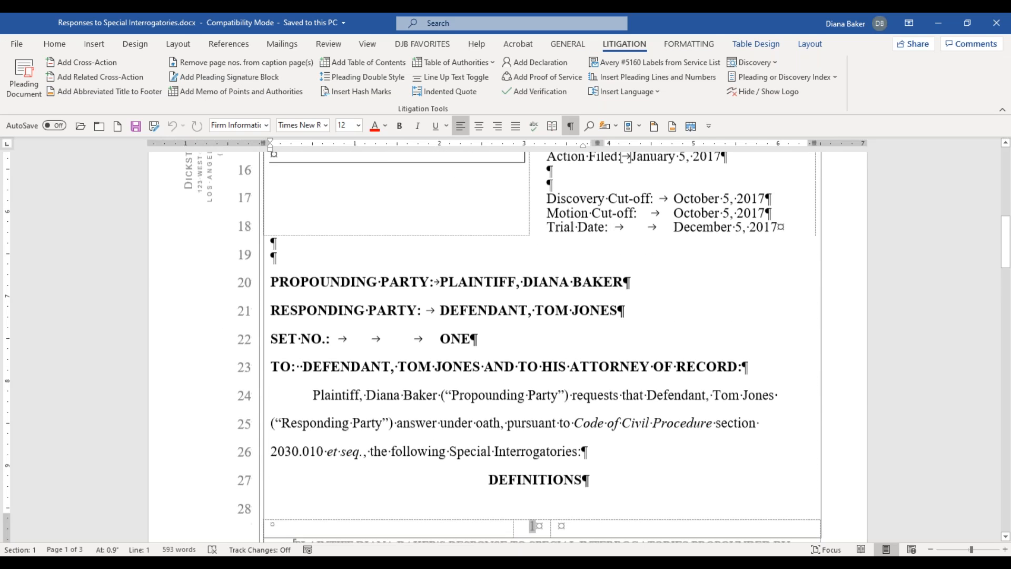
scroll(507, 399, down, 15)
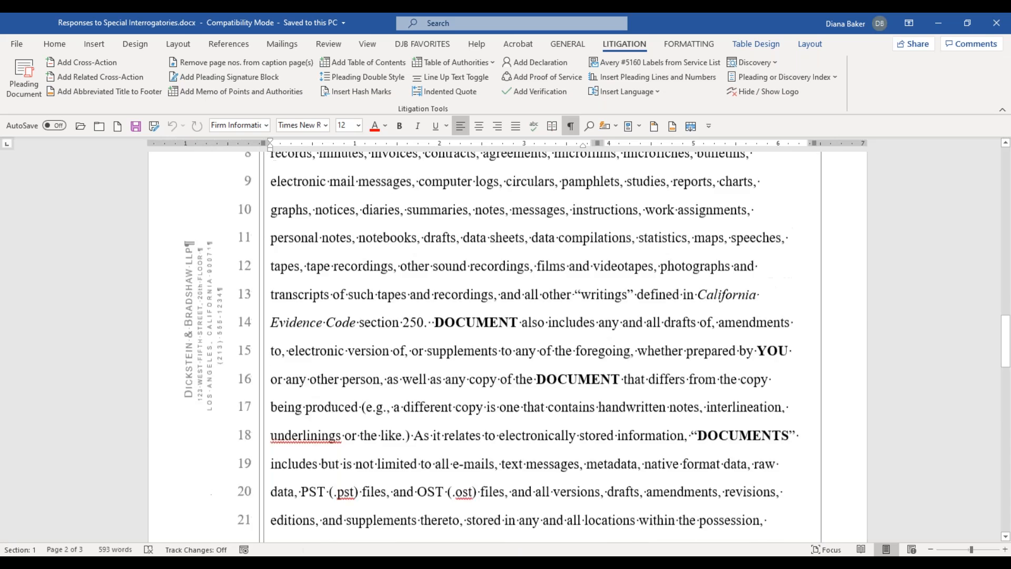
scroll(506, 380, up, 10)
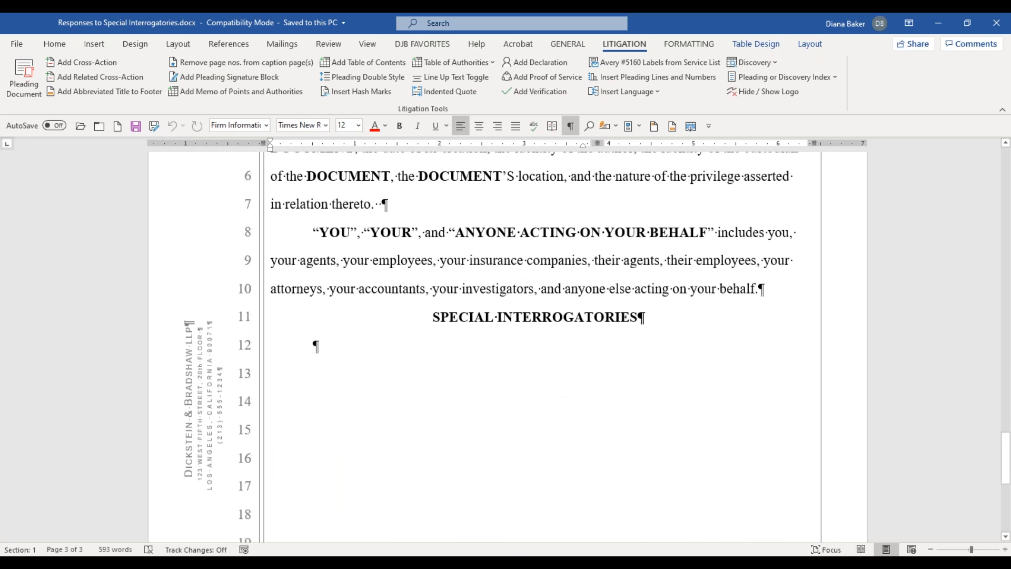
scroll(507, 380, up, 12)
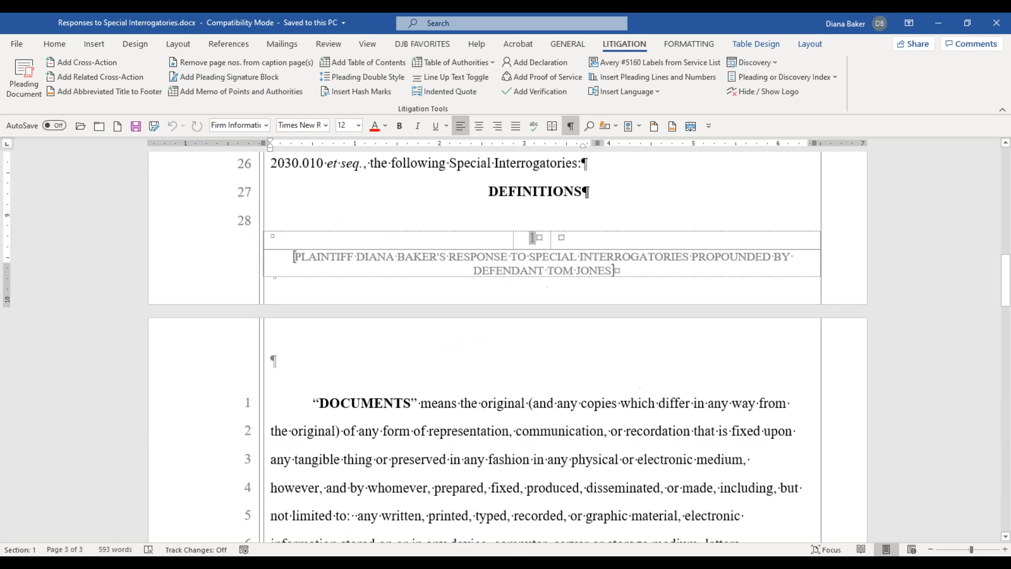
scroll(616, 297, up, 3)
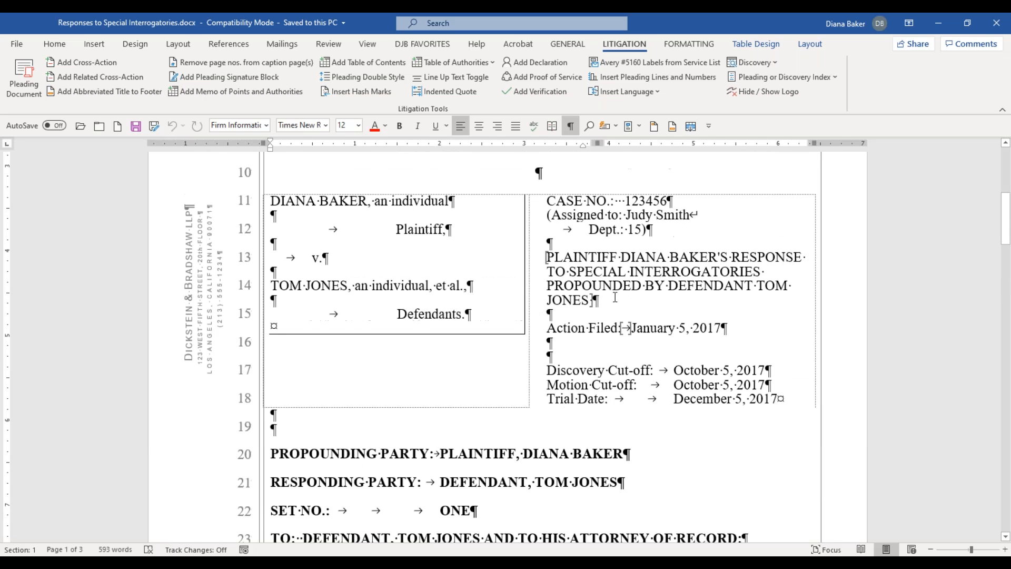
drag(731, 280, 732, 257)
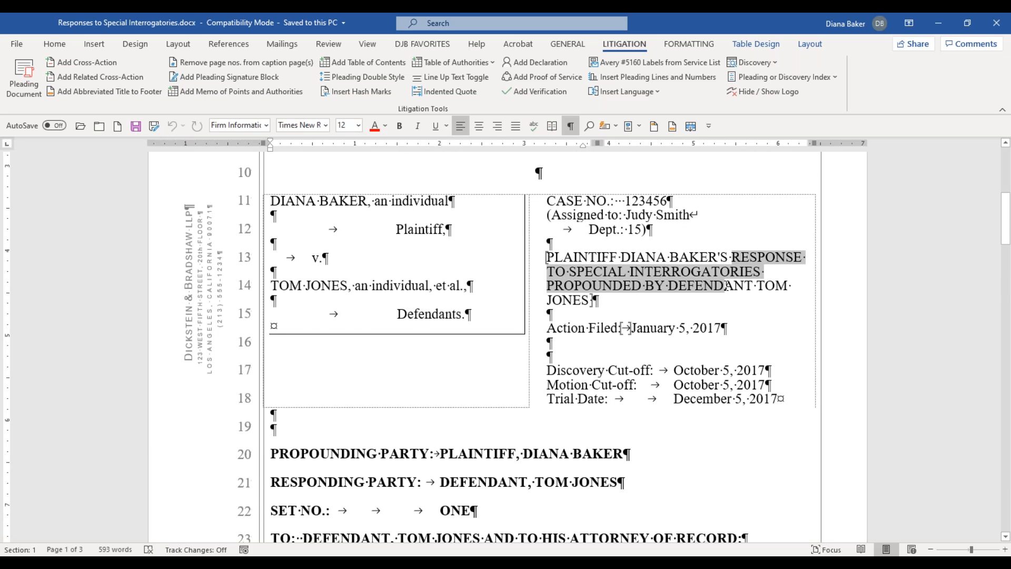
scroll(732, 274, down, 9)
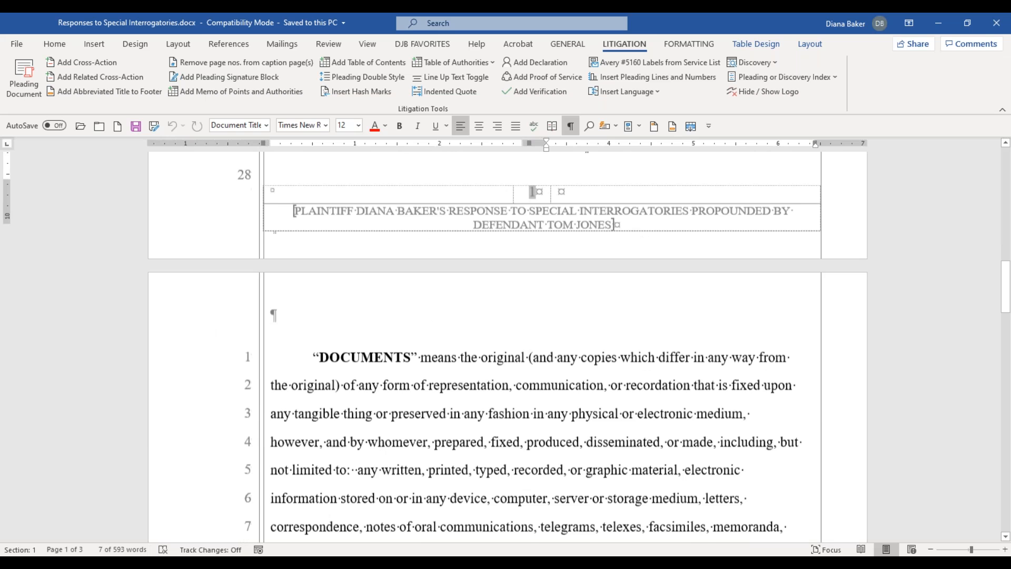
Place the cursor in the empty paragraph below the SPECIAL INTERROGATORIES heading and open ScannedRogsSample2.docx from the Webinar Documents folder
scroll(613, 225, down, 20)
click(426, 333)
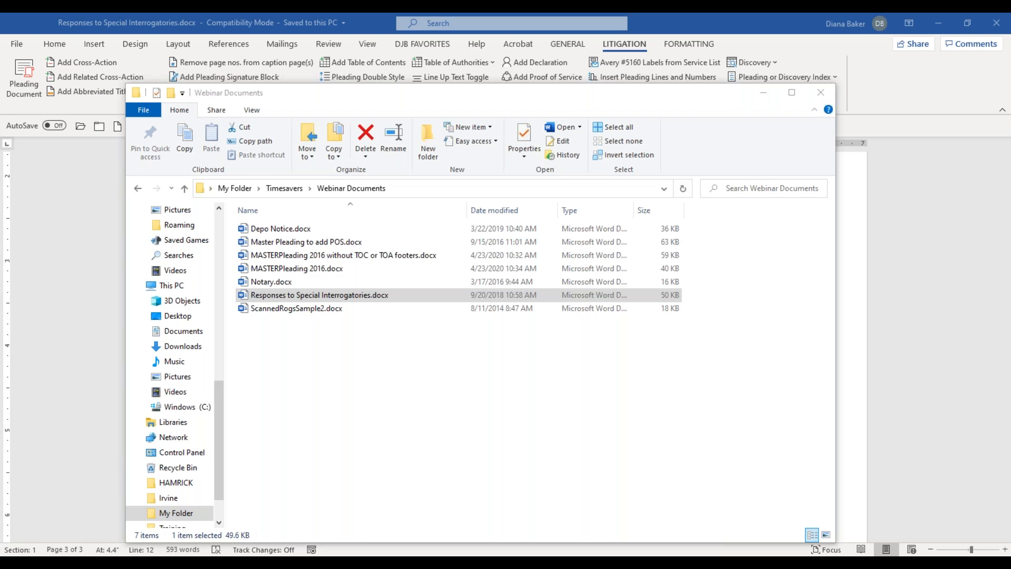
click(313, 310)
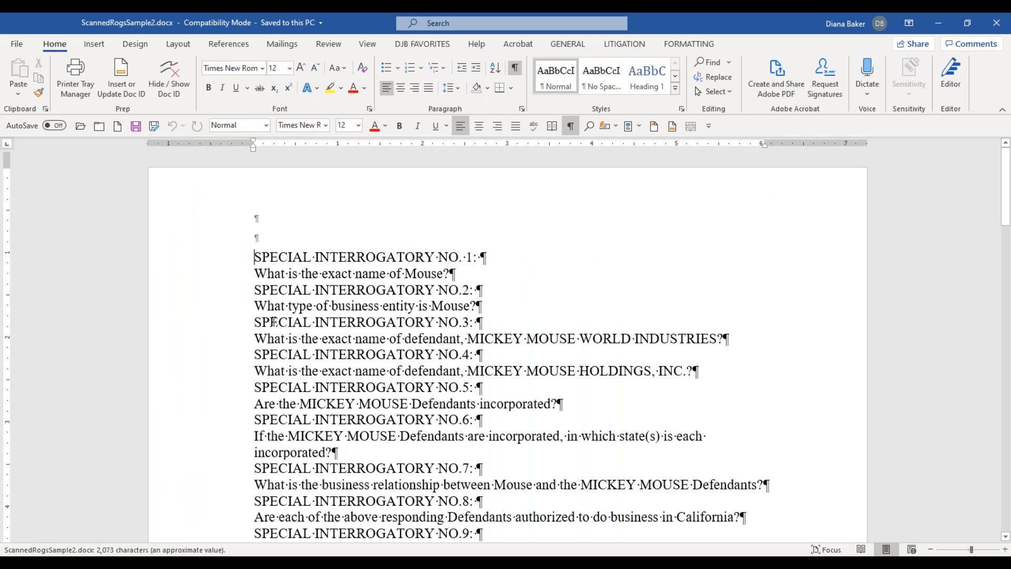
Look through the scanned special interrogatories from the first question to the end of the document
scroll(274, 322, down, 1)
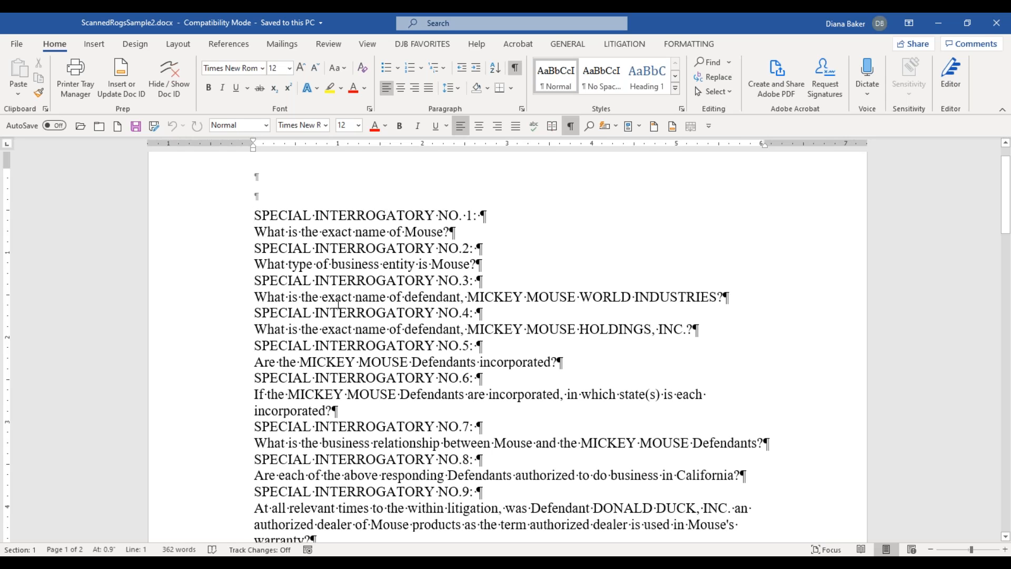
click(329, 230)
scroll(743, 432, down, 3)
click(519, 342)
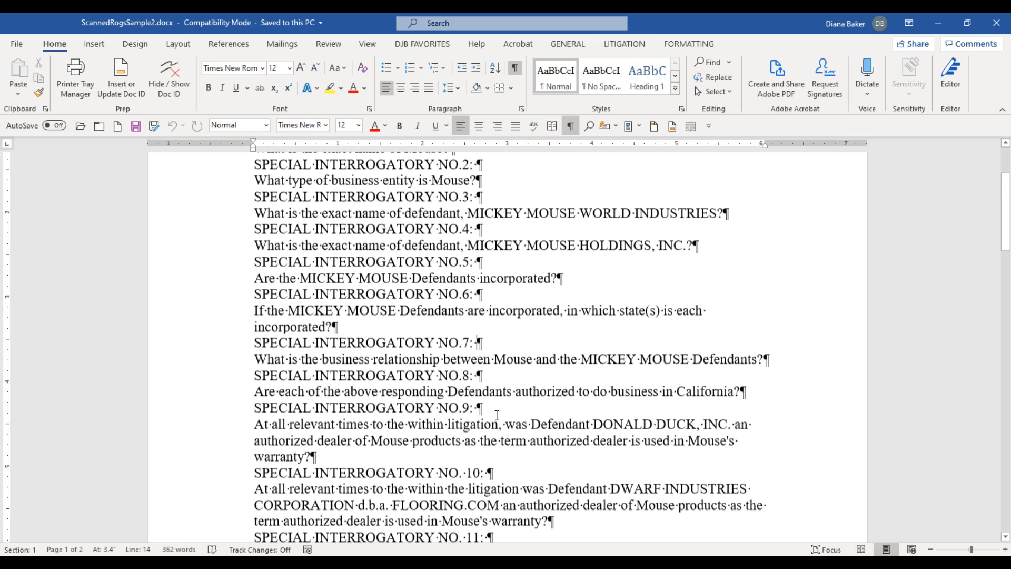
scroll(498, 415, down, 5)
scroll(497, 415, down, 5)
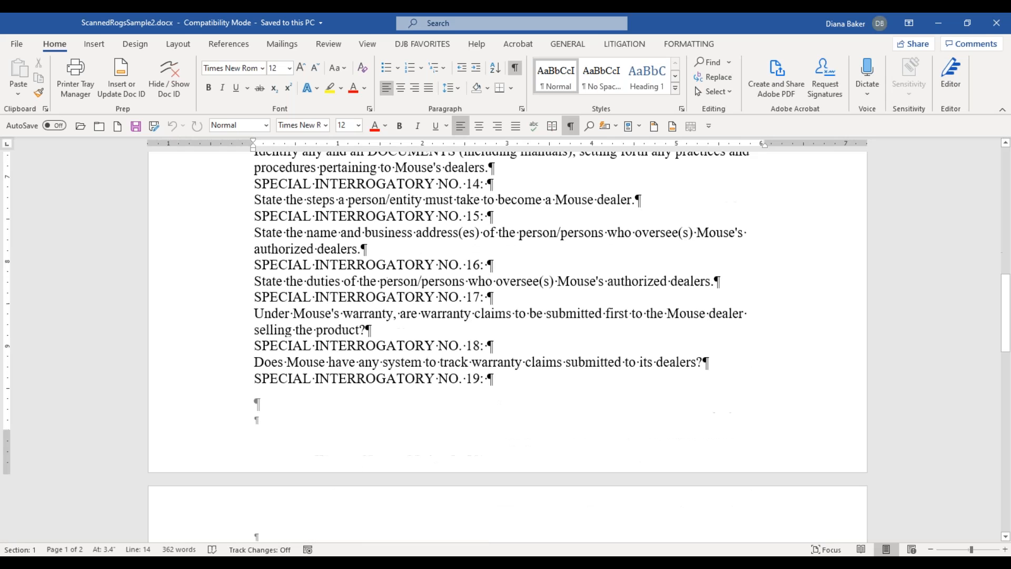
scroll(496, 413, down, 7)
scroll(496, 413, up, 12)
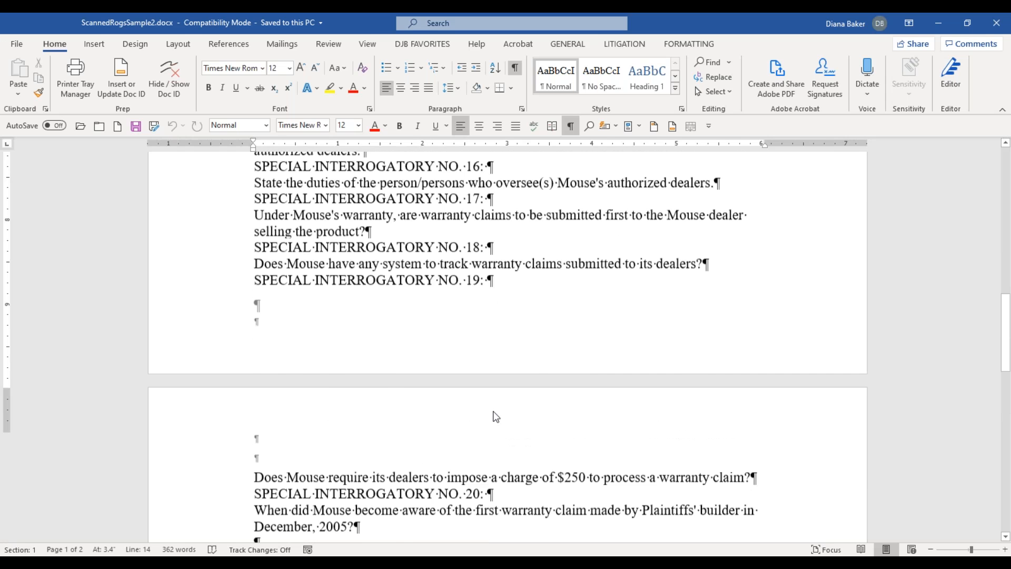
Copy all the scanned interrogatories and paste them as unformatted text below the SPECIAL INTERROGATORIES heading in Responses to Special Interrogatories.docx
key(ctrl+Home)
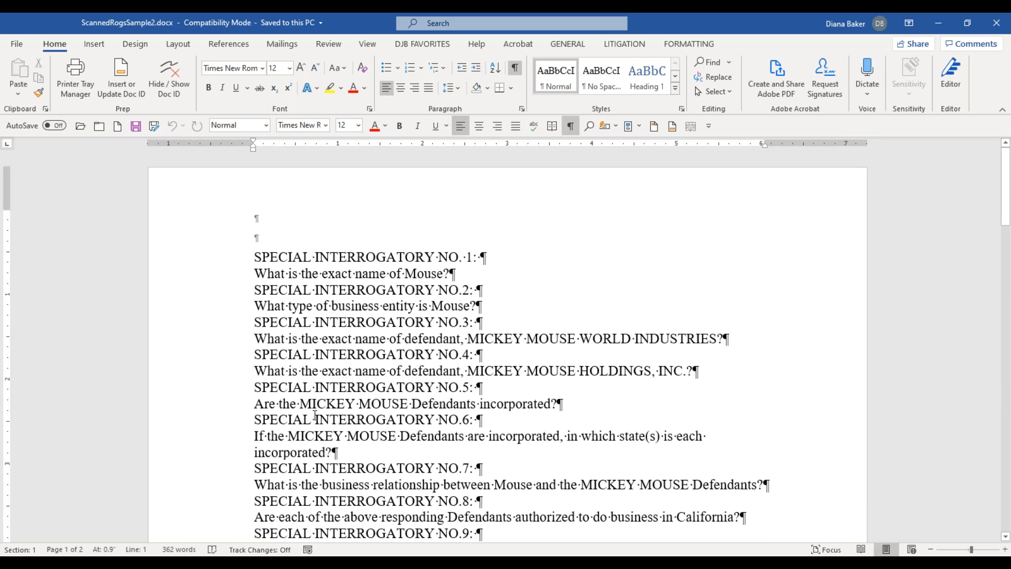
key(ctrl+a)
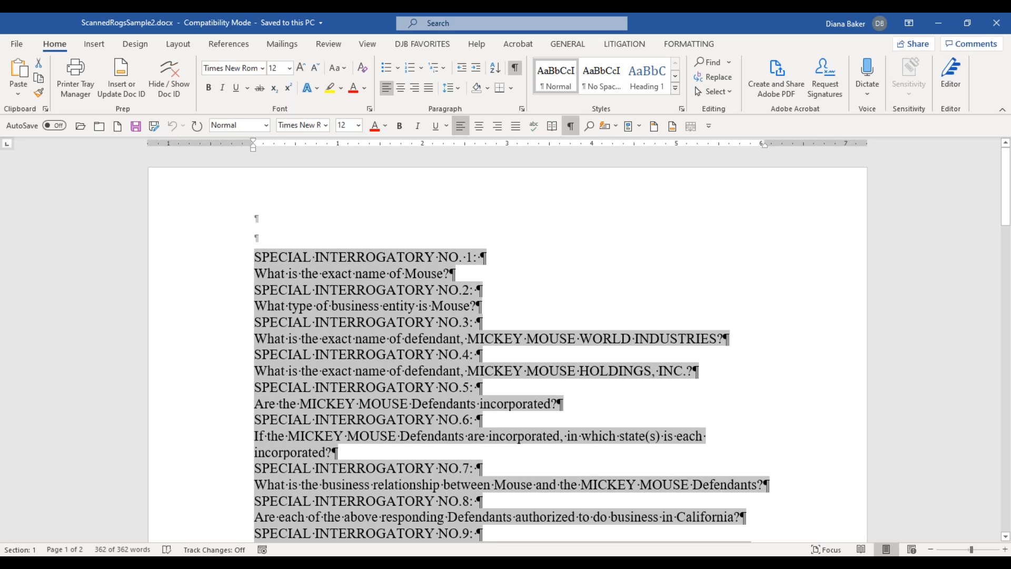
mouse_move(210, 562)
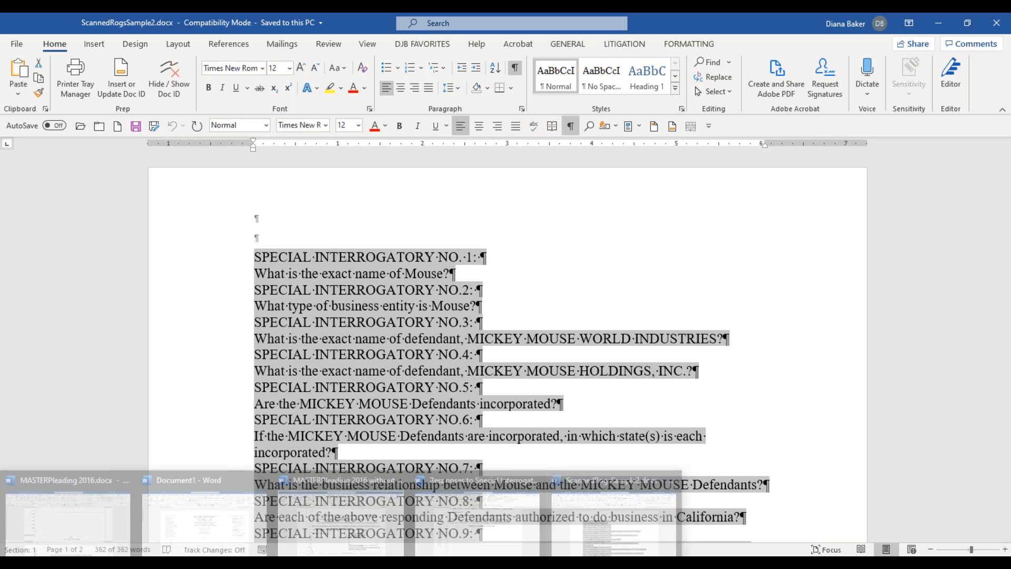
click(485, 513)
click(567, 46)
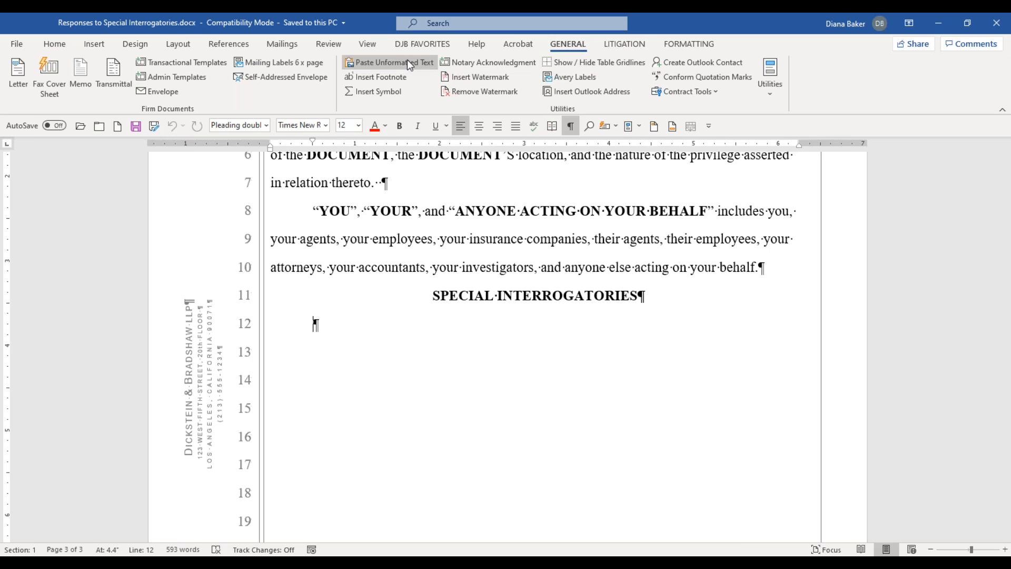
click(389, 64)
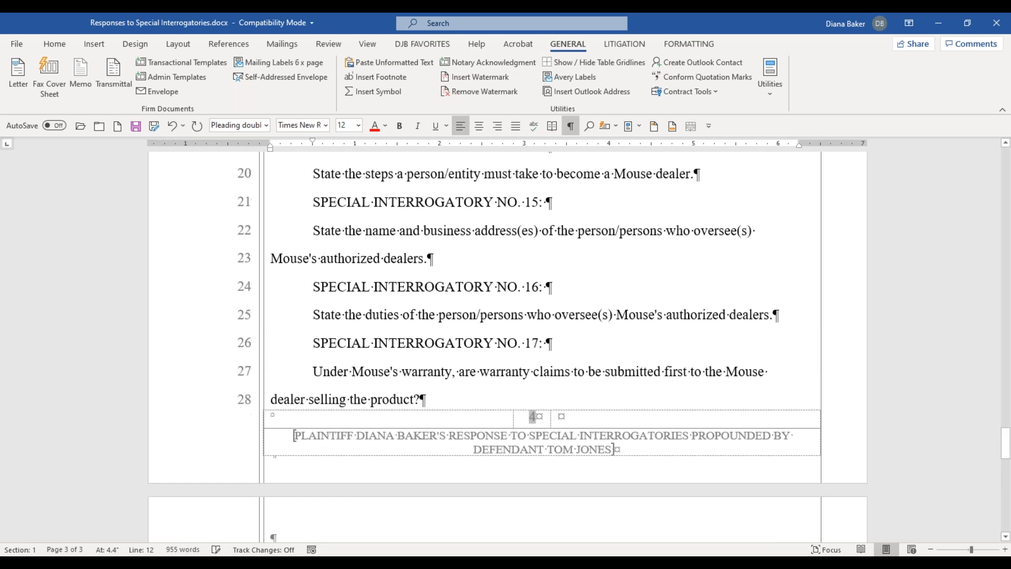
scroll(337, 405, up, 10)
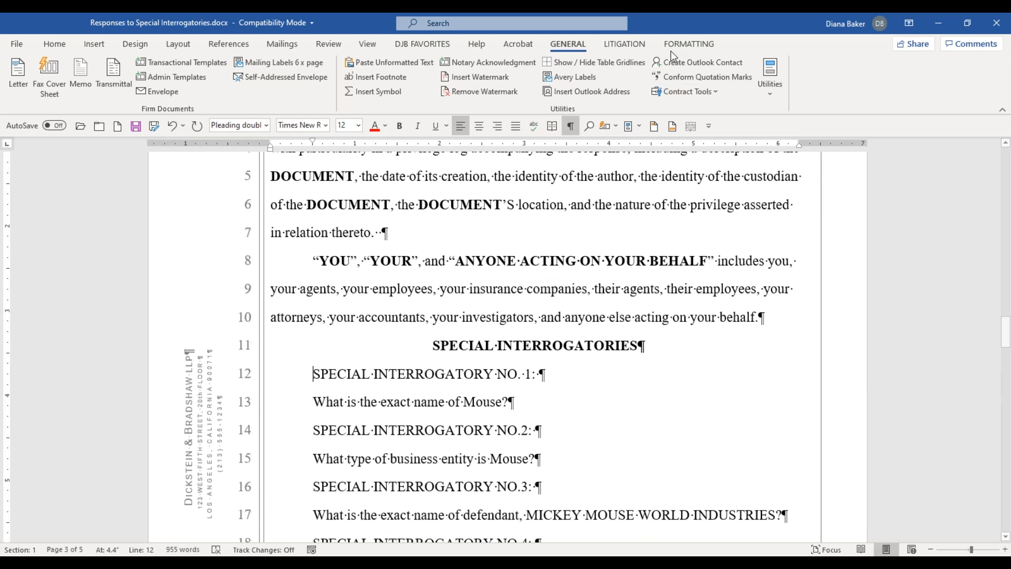
Run Clean Up Scanned Discovery on the pasted interrogatories, with the discovery numbering starting at 1
click(624, 43)
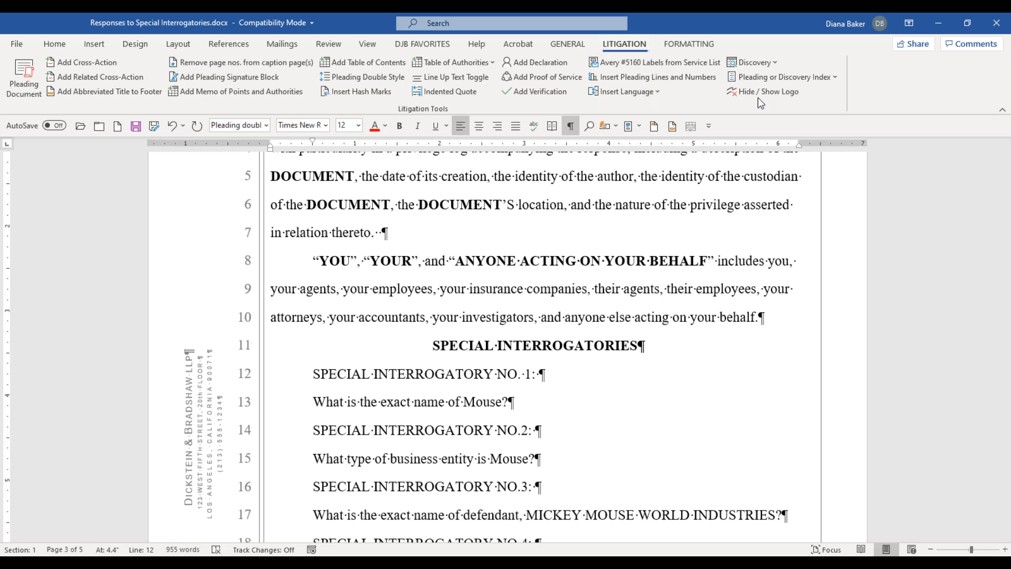
click(774, 60)
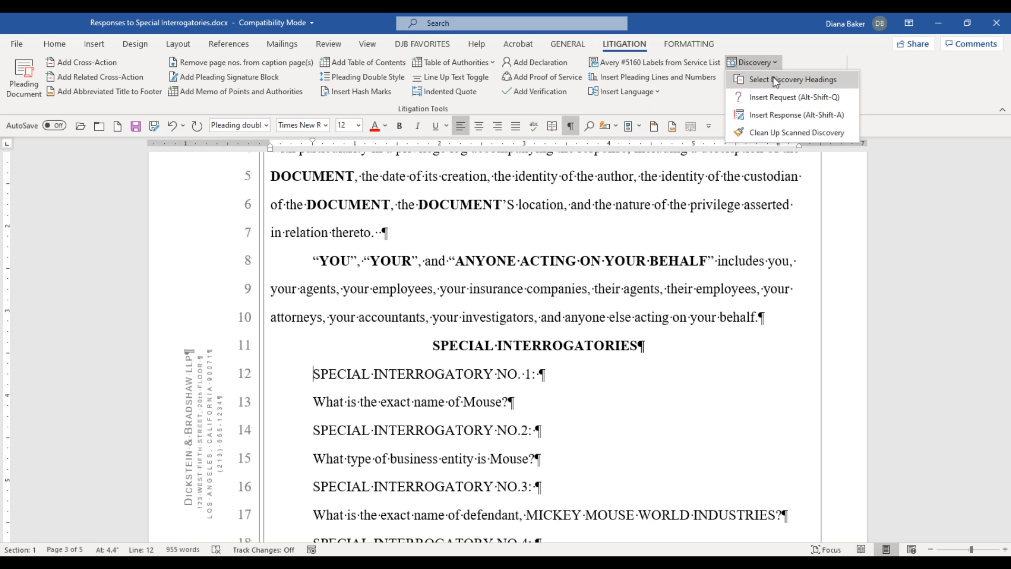
click(767, 132)
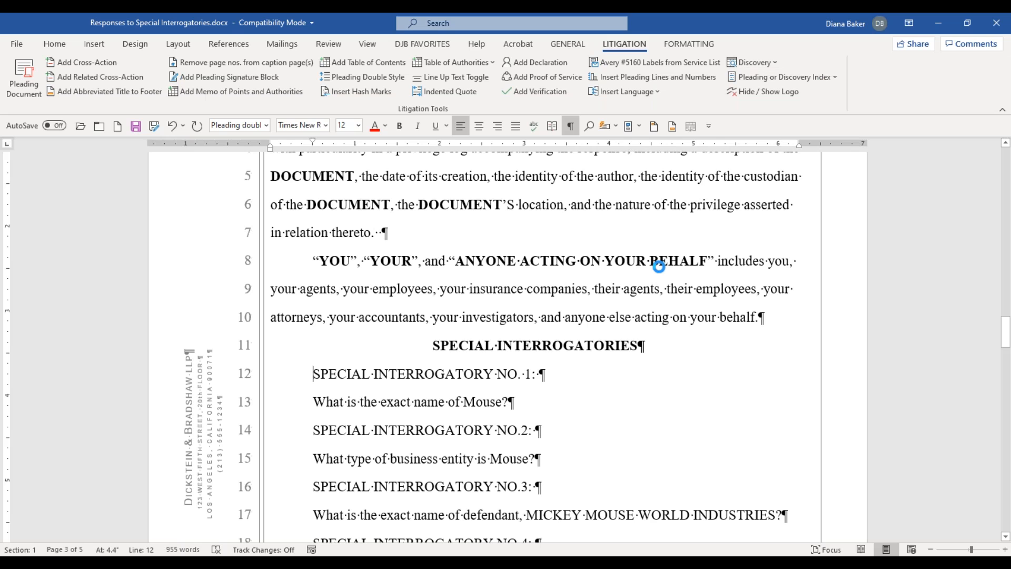
click(558, 360)
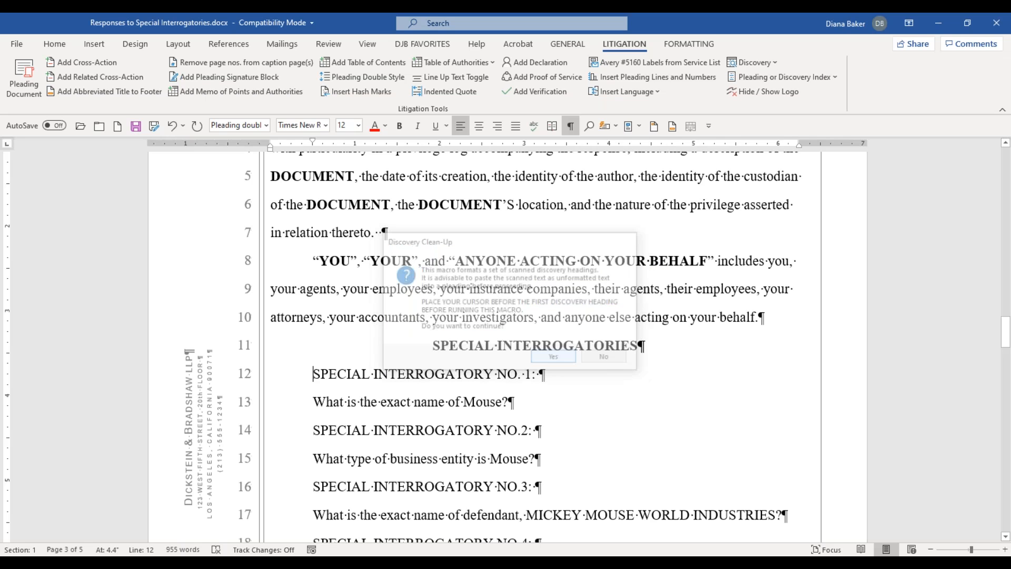
click(447, 293)
click(503, 342)
text(1)
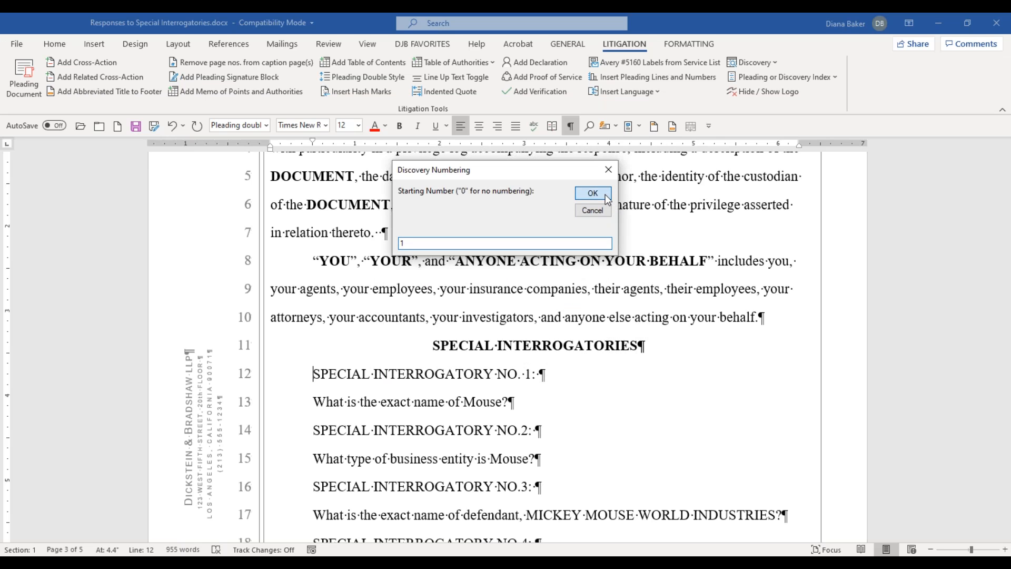
click(605, 194)
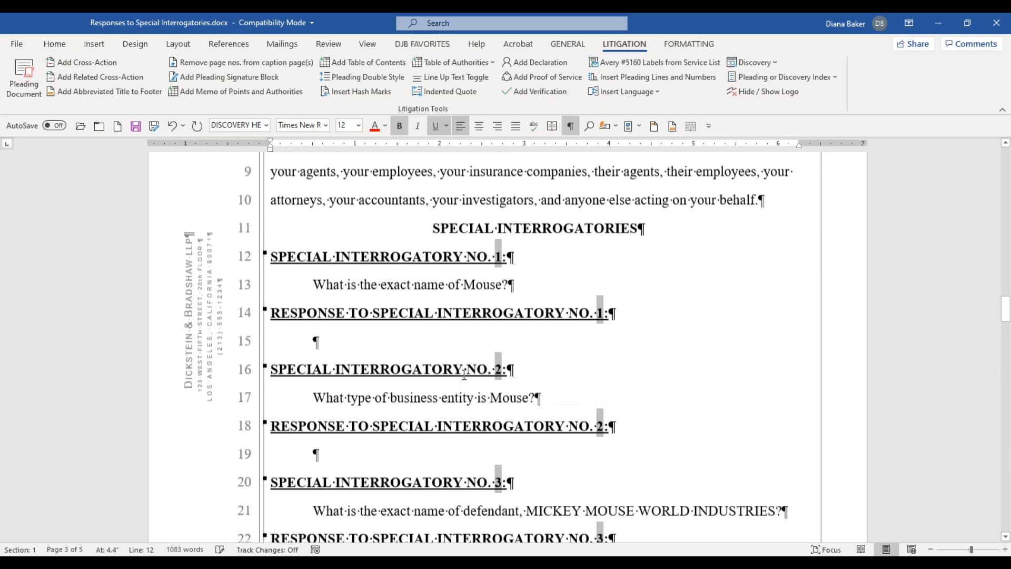
Examine the formatted interrogatory headings, questions, response headings and blank answer paragraphs
drag(313, 286, 505, 284)
drag(271, 314, 634, 314)
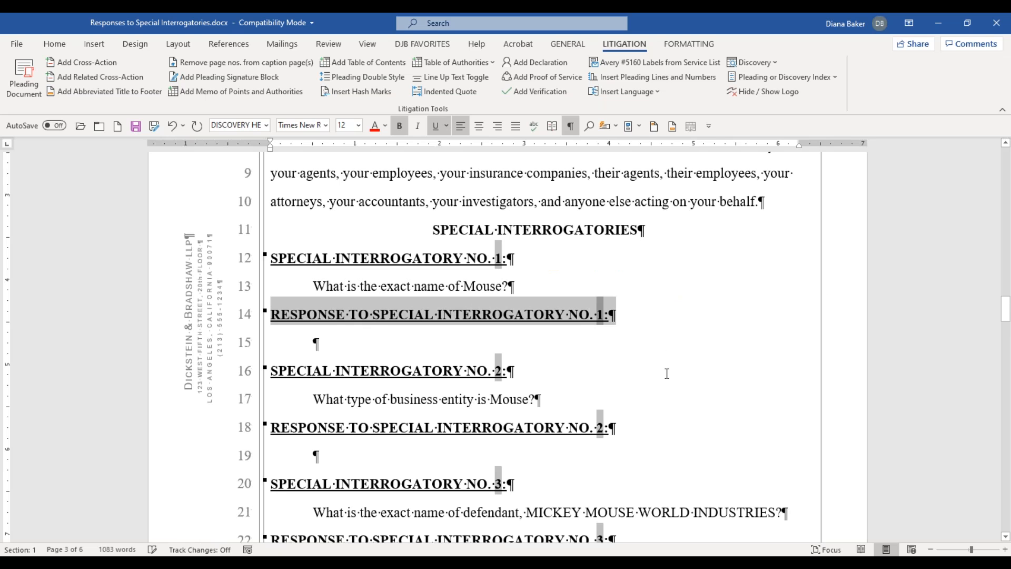
click(370, 350)
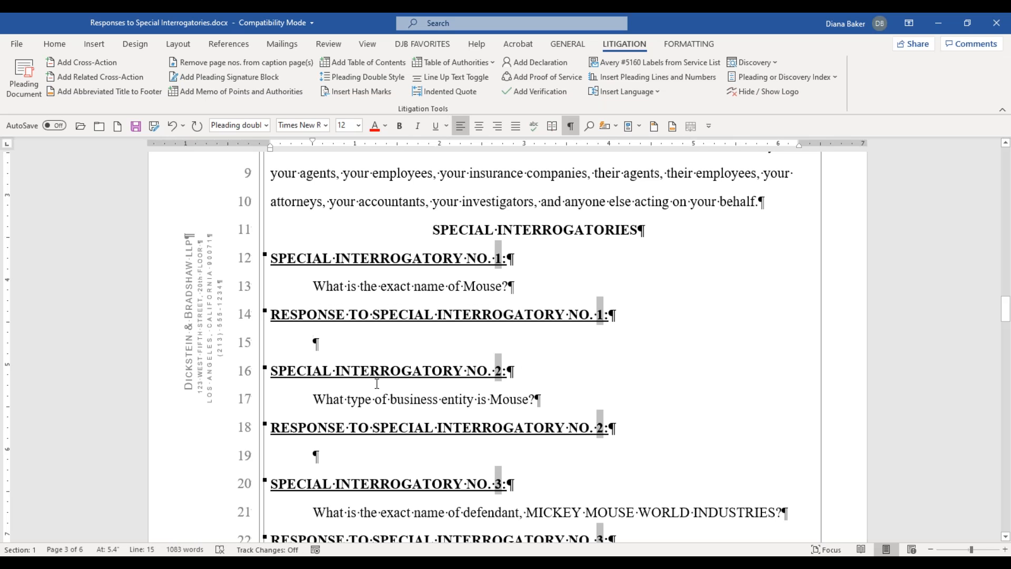
scroll(377, 383, down, 3)
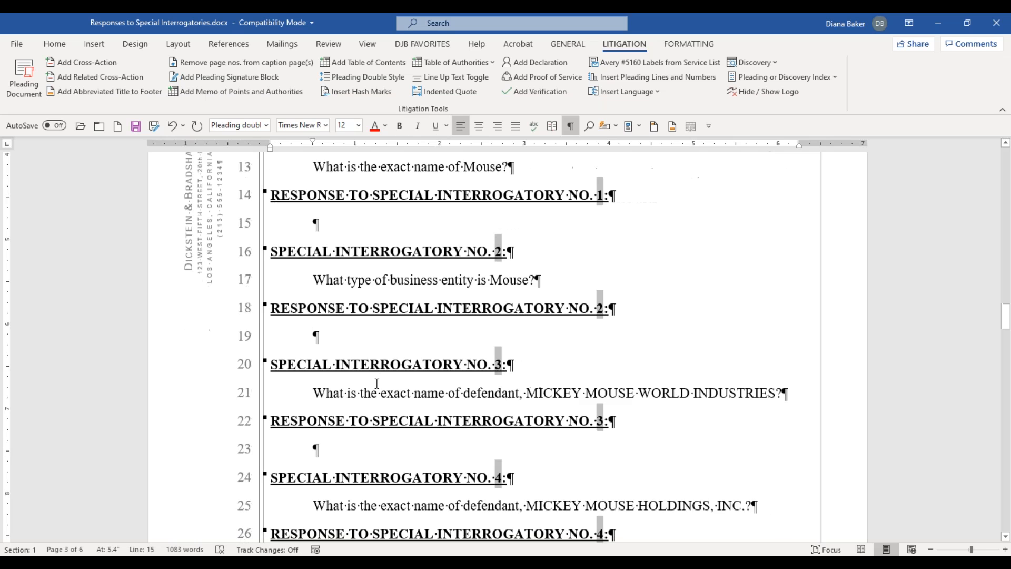
scroll(377, 384, down, 2)
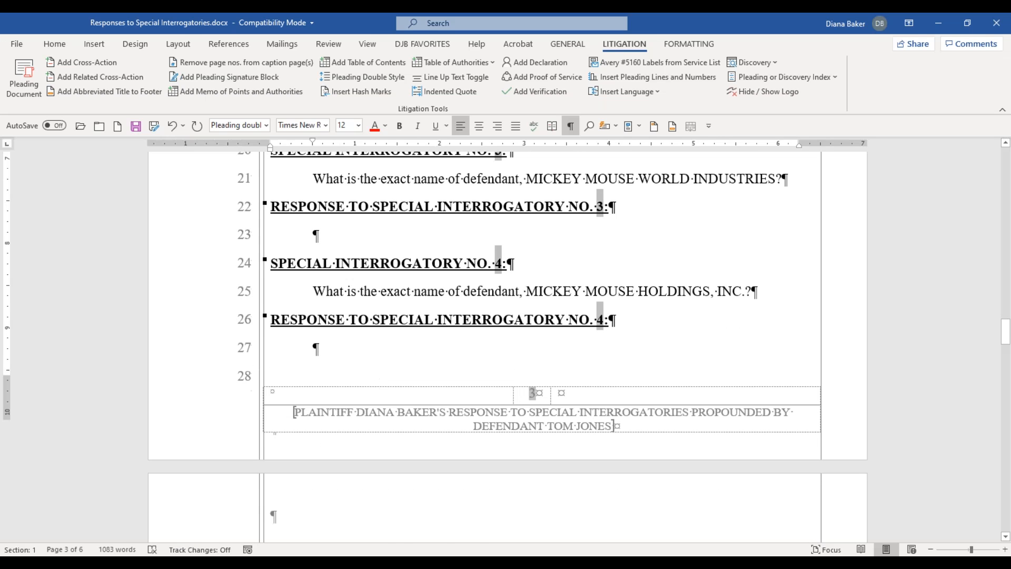
scroll(377, 383, down, 5)
scroll(492, 401, down, 4)
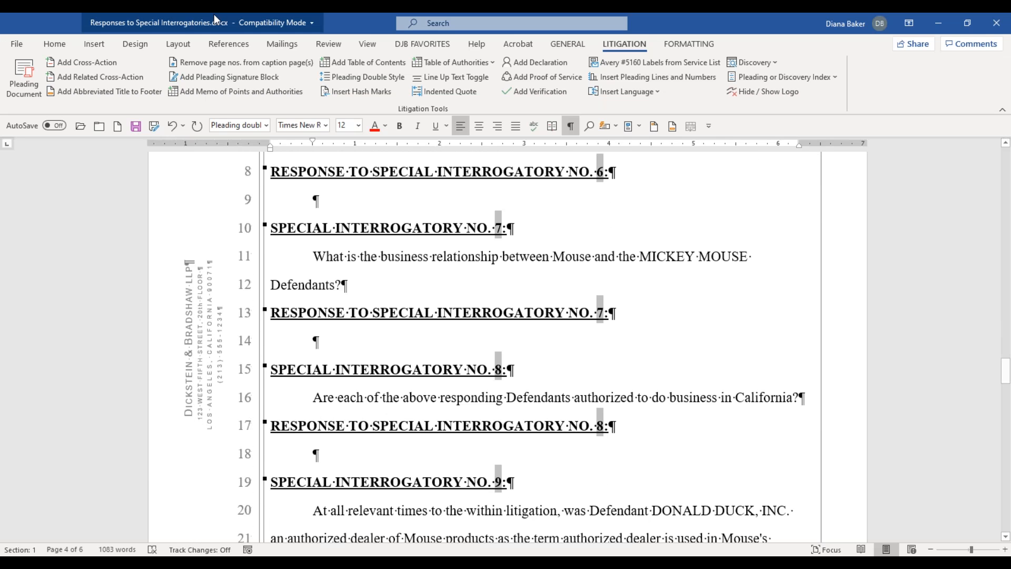
Close Responses to Special Interrogatories.docx without saving and minimize the Webinar Documents folder window
click(99, 127)
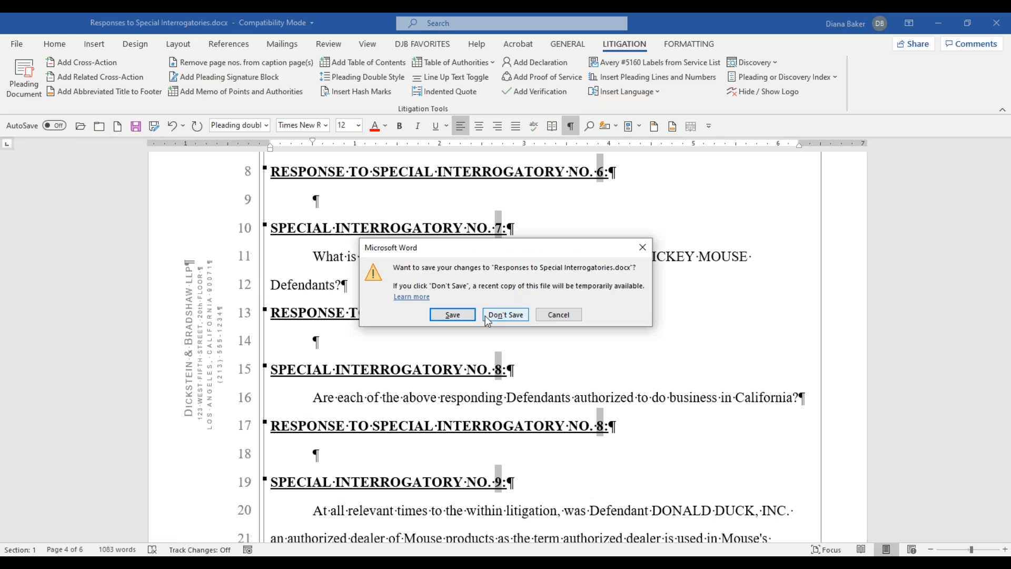
click(504, 315)
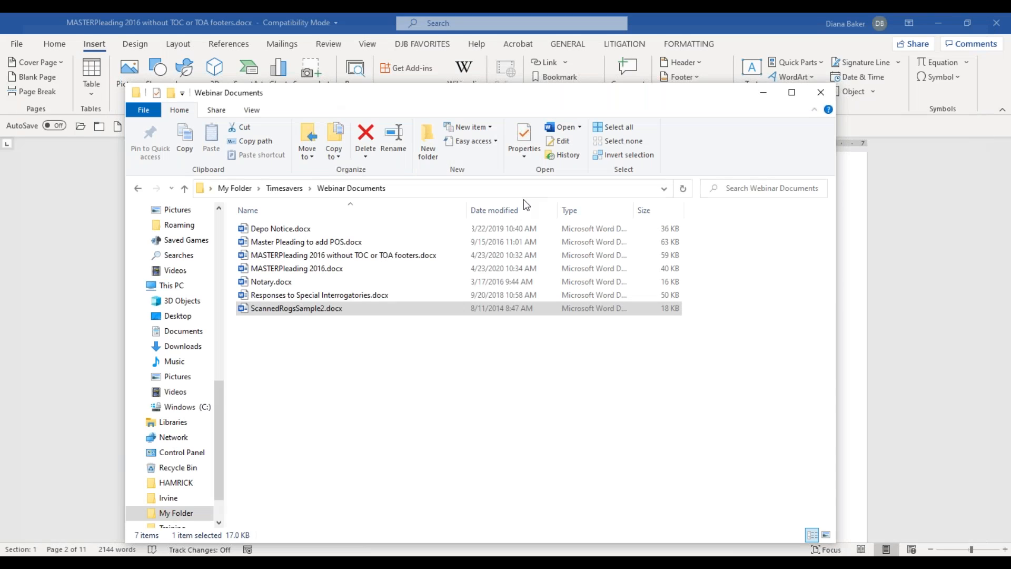
click(763, 95)
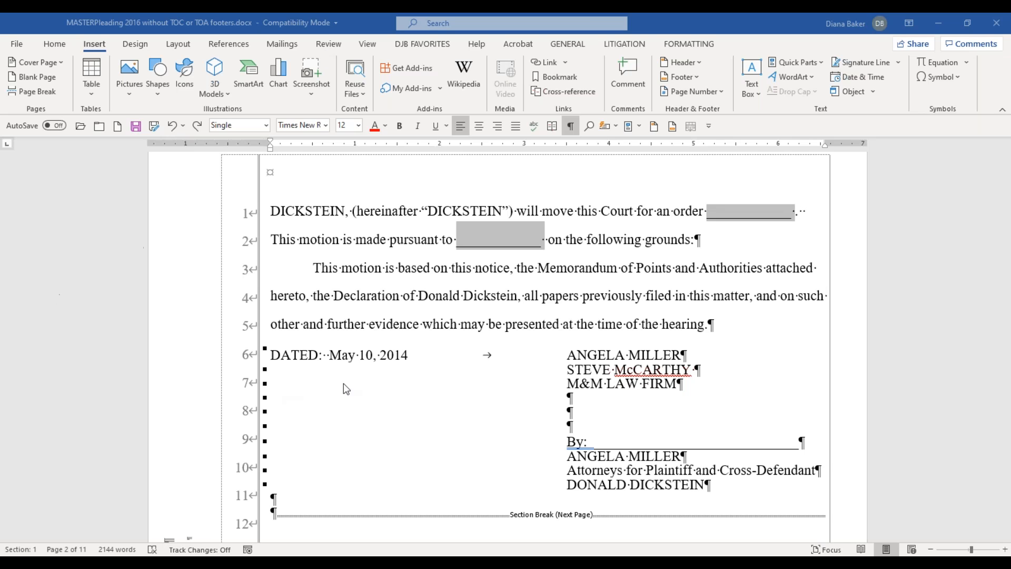
Place the insertion point at the end of the paragraph beginning "In September 1997" in the STATEMENT OF FACTS section
scroll(343, 383, up, 8)
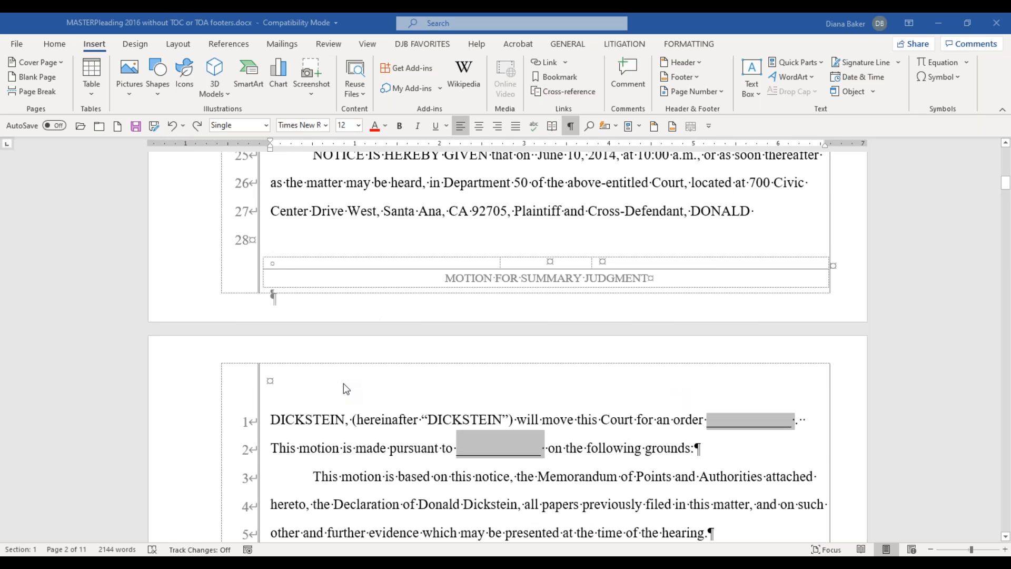
scroll(344, 383, down, 20)
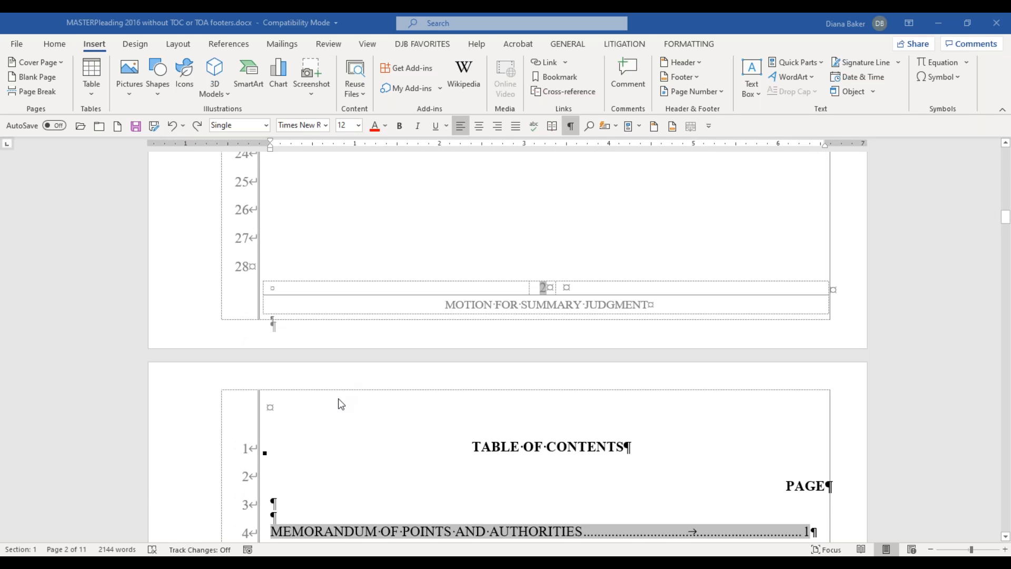
scroll(341, 404, down, 15)
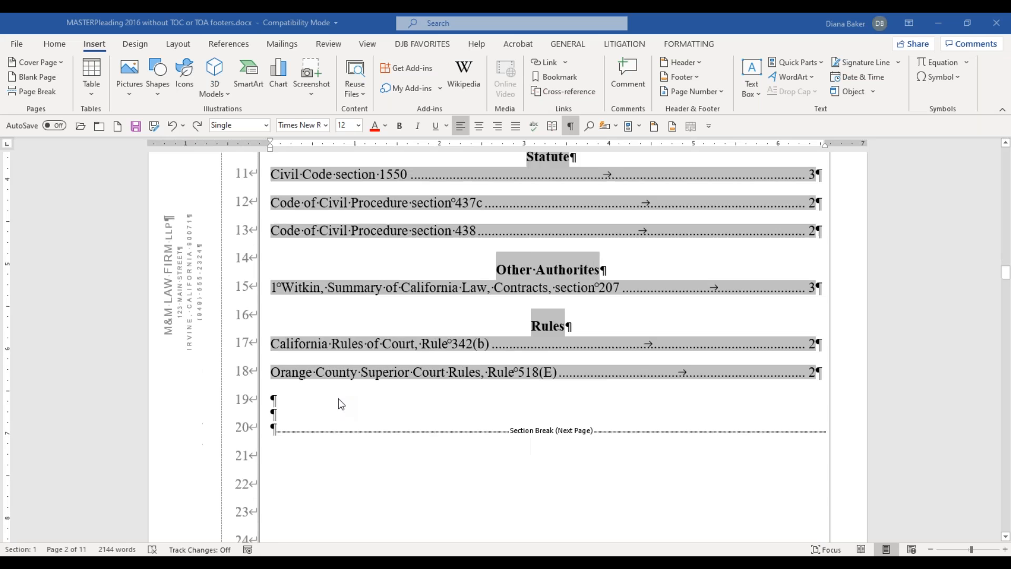
scroll(340, 404, down, 4)
scroll(340, 404, down, 5)
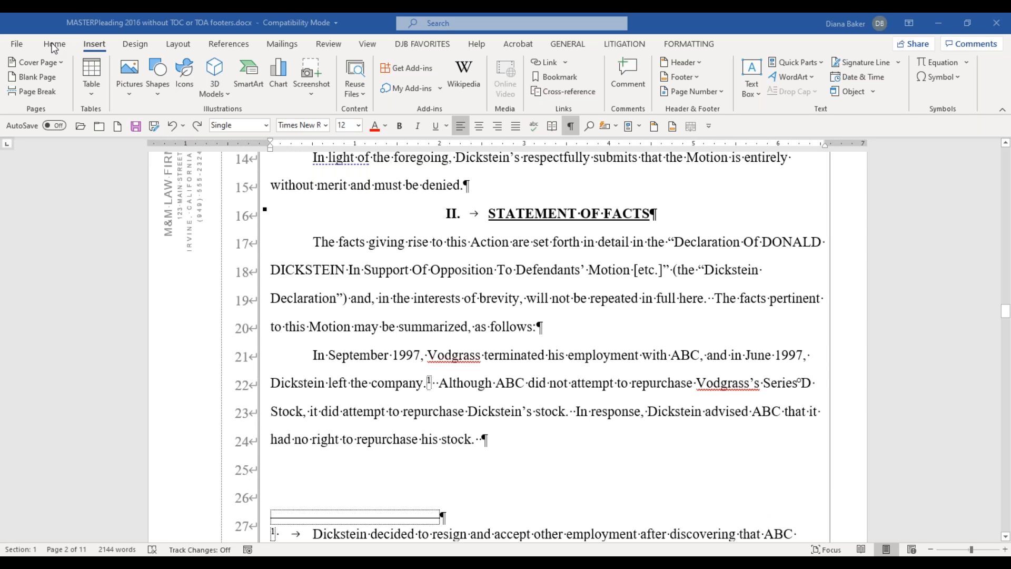
click(57, 46)
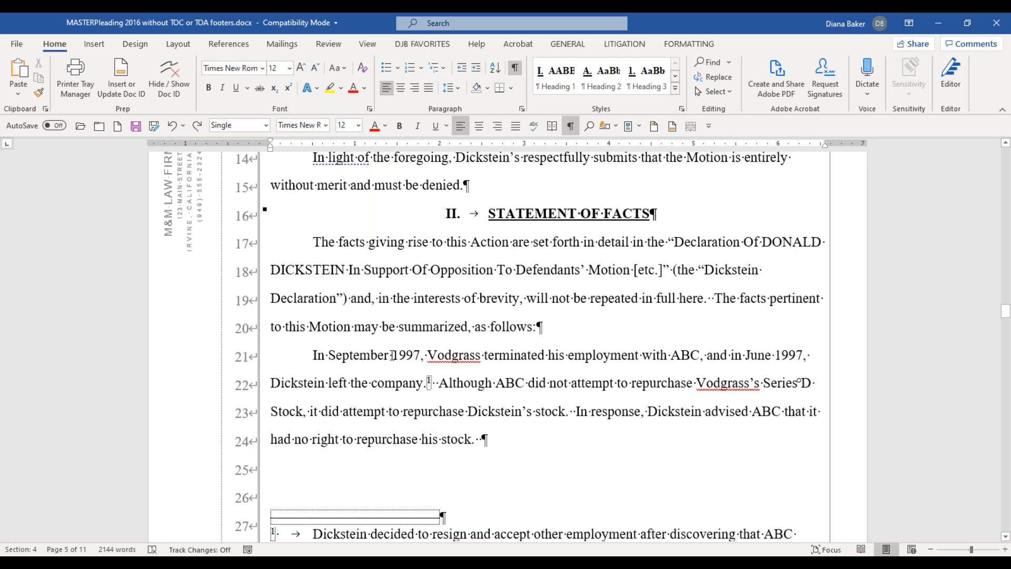
click(529, 440)
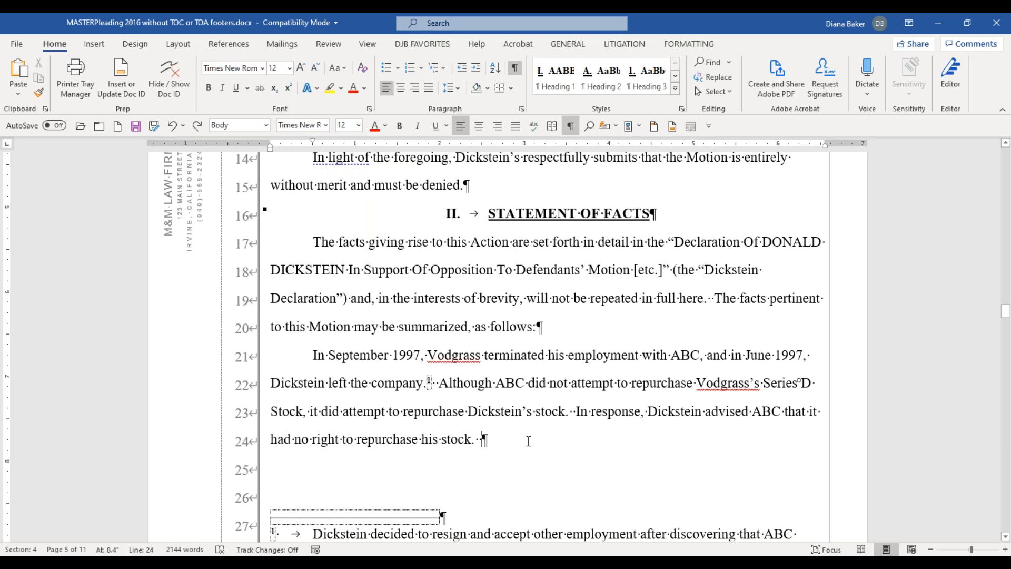